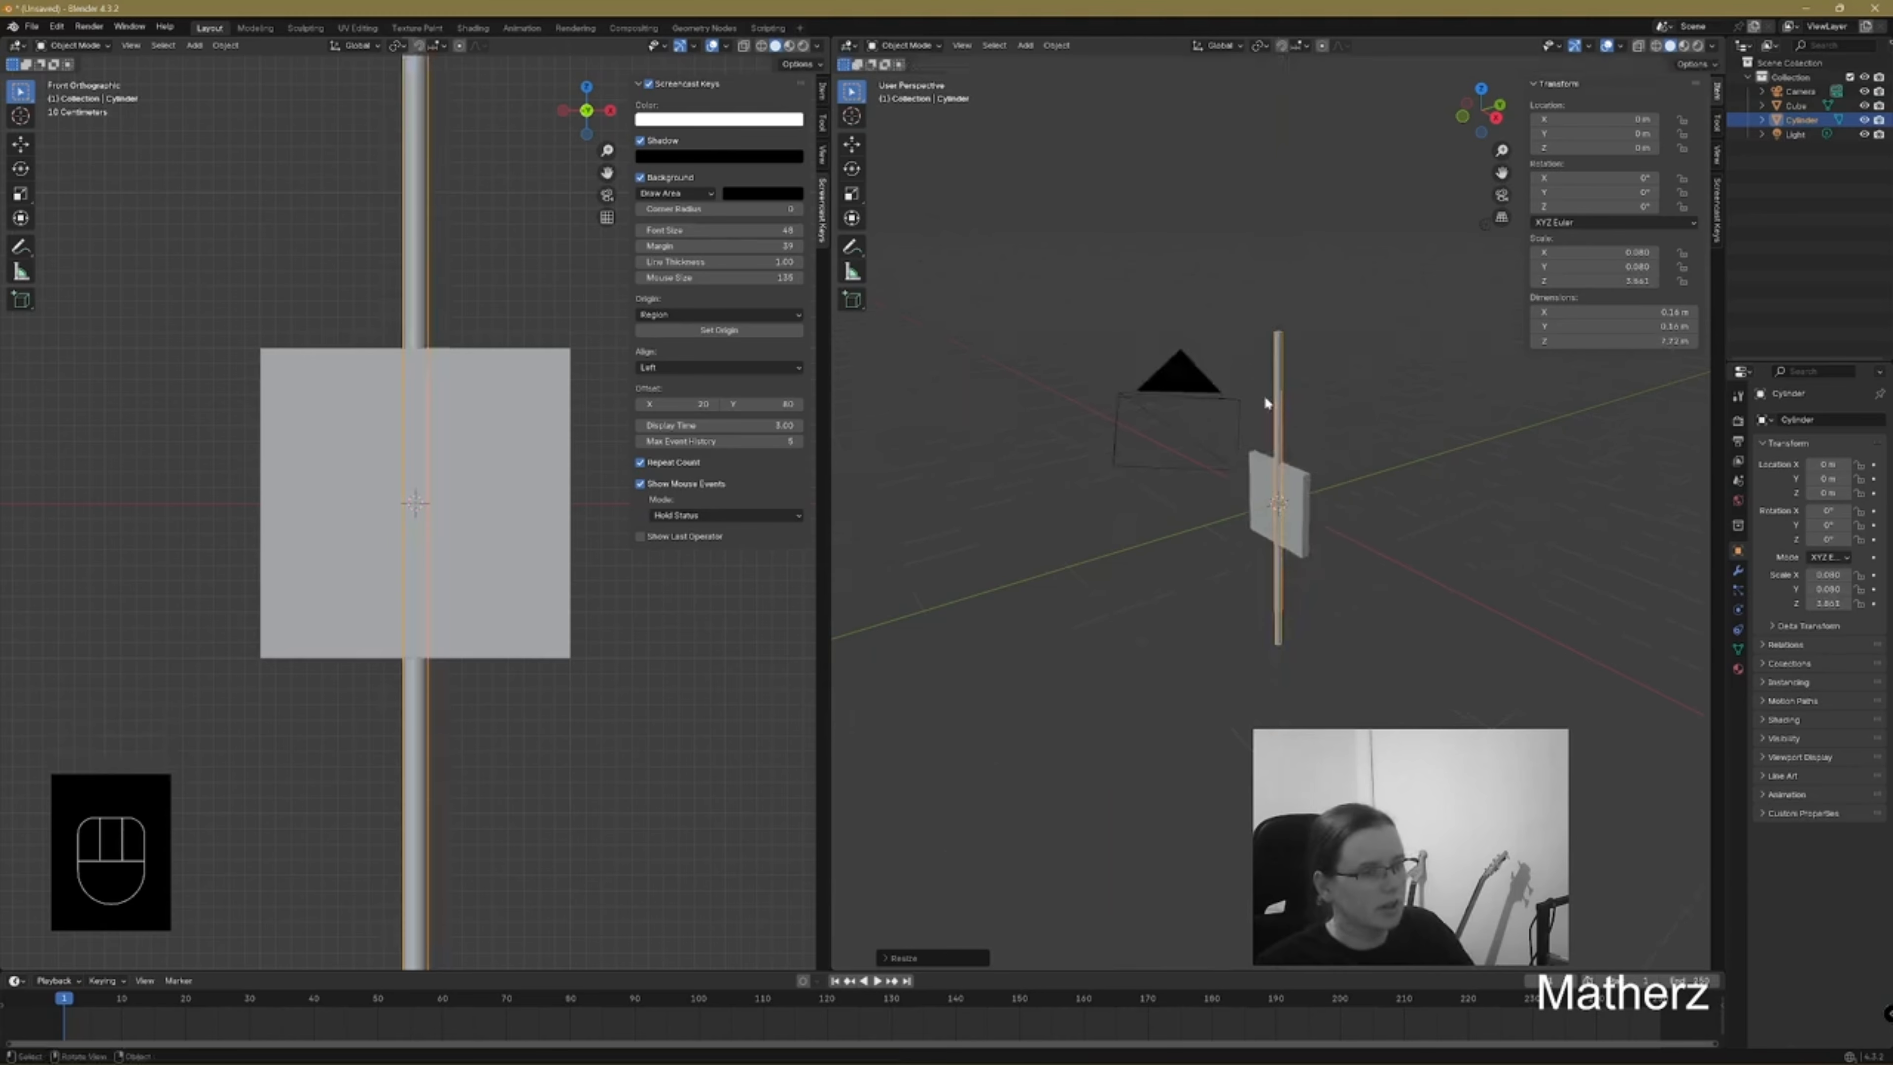
Scale the cylinder along the Z axis to a height of about 10.5 m
key("s")
middle_click(1338, 599)
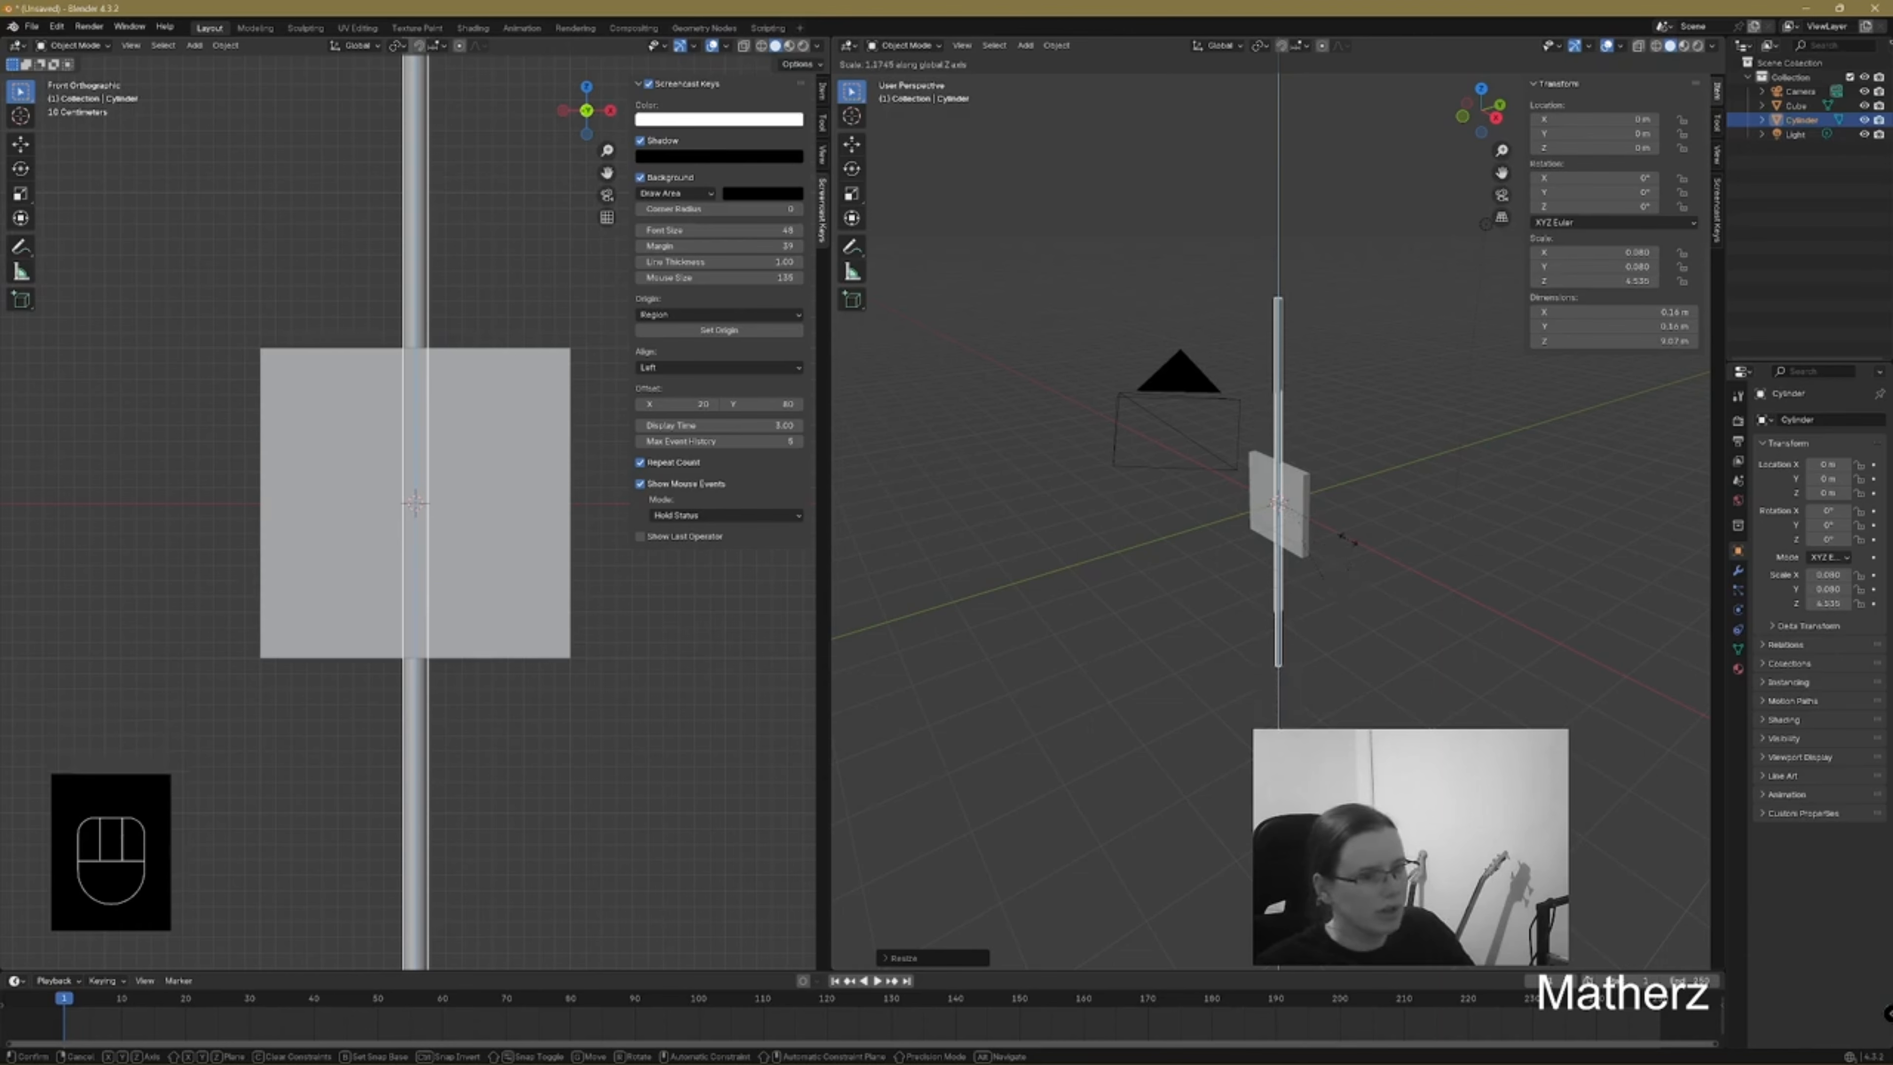
left_click(1348, 569)
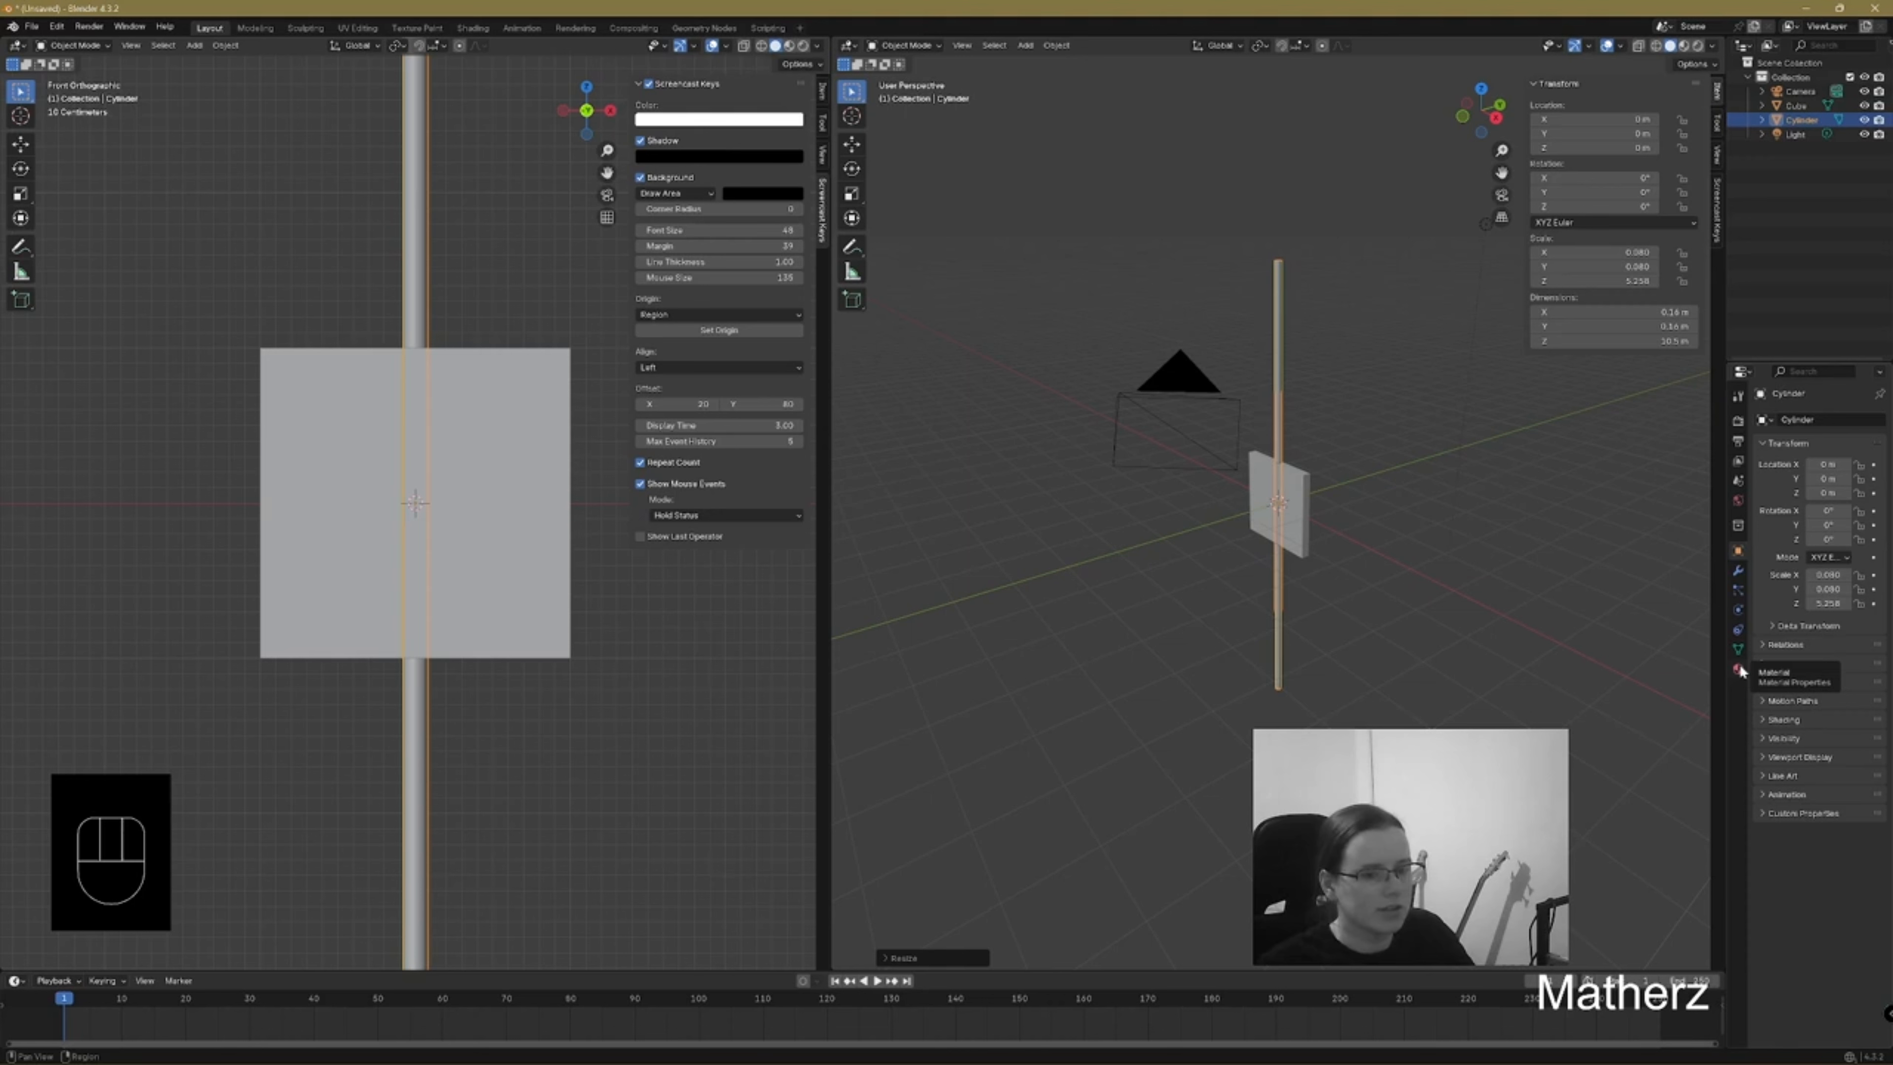
Give the cylinder a new material that uses the Glass BSDF shader as its surface
left_click(1740, 669)
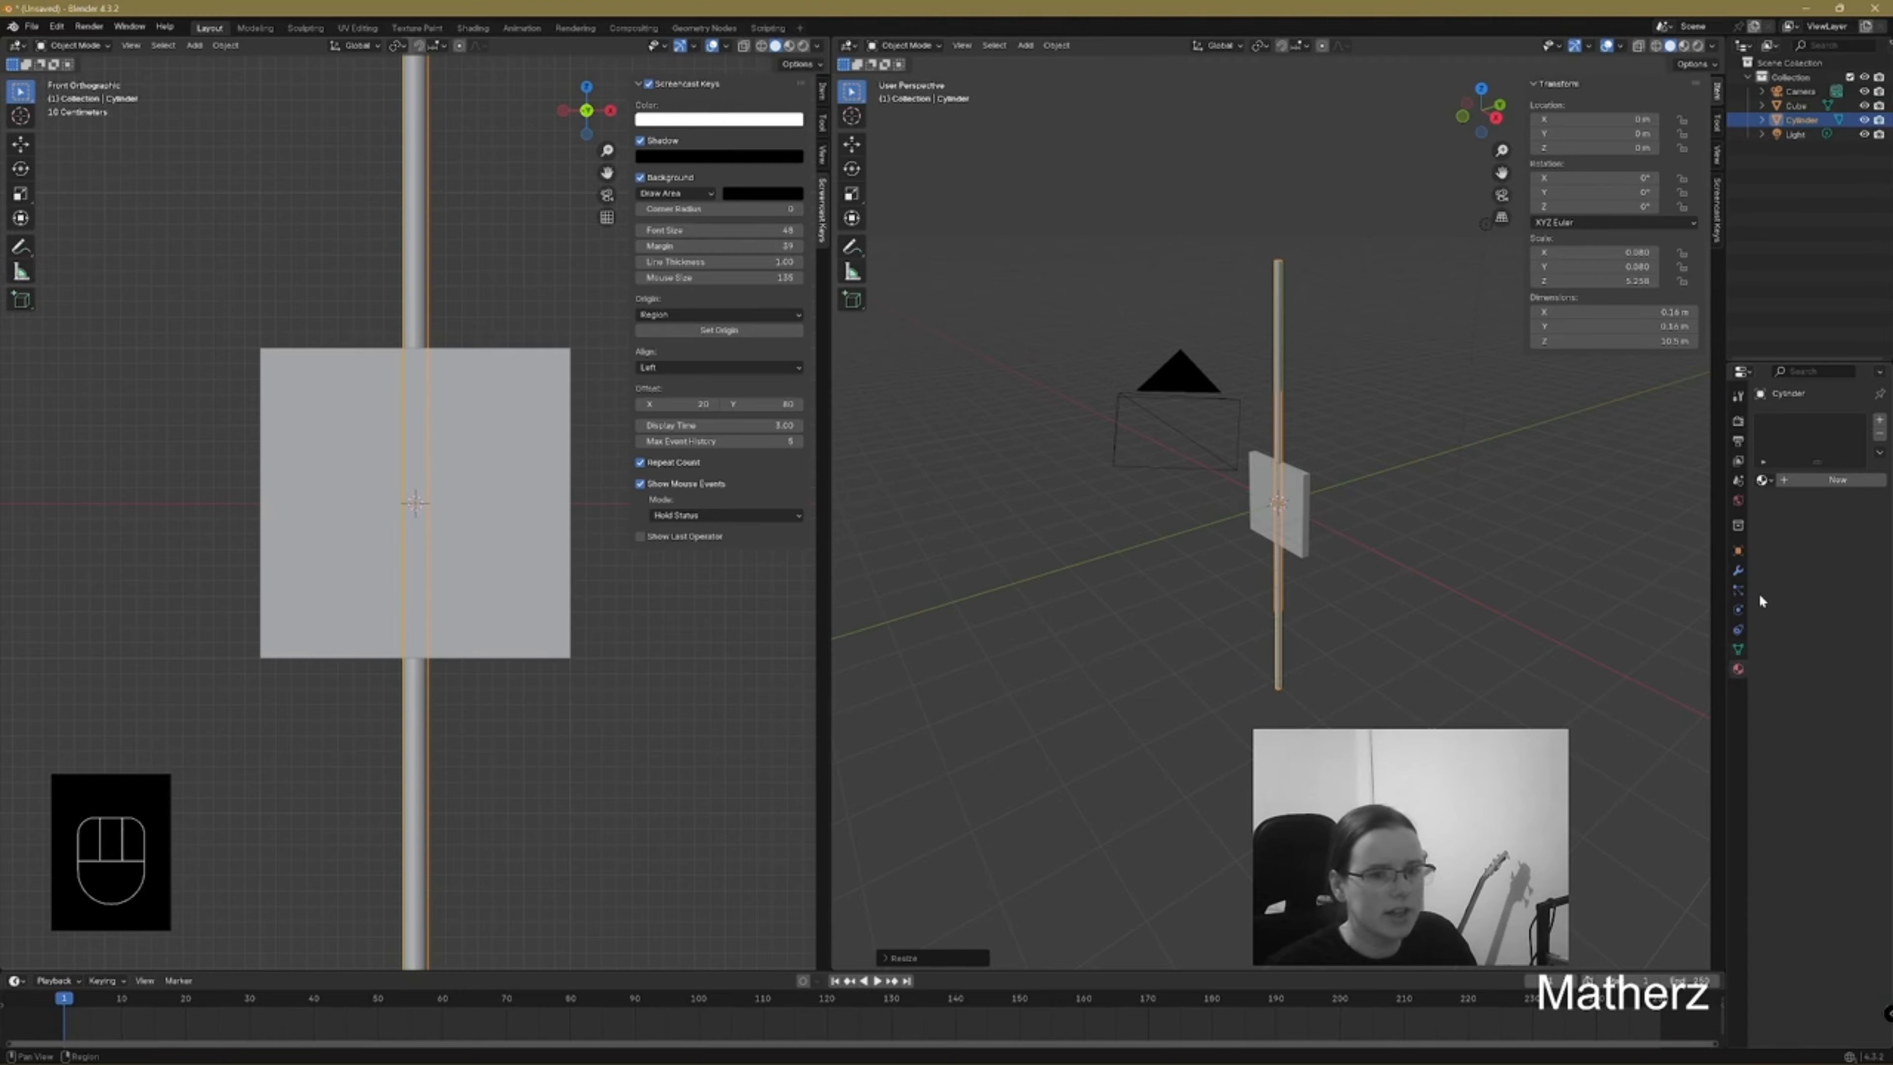
left_click(1836, 483)
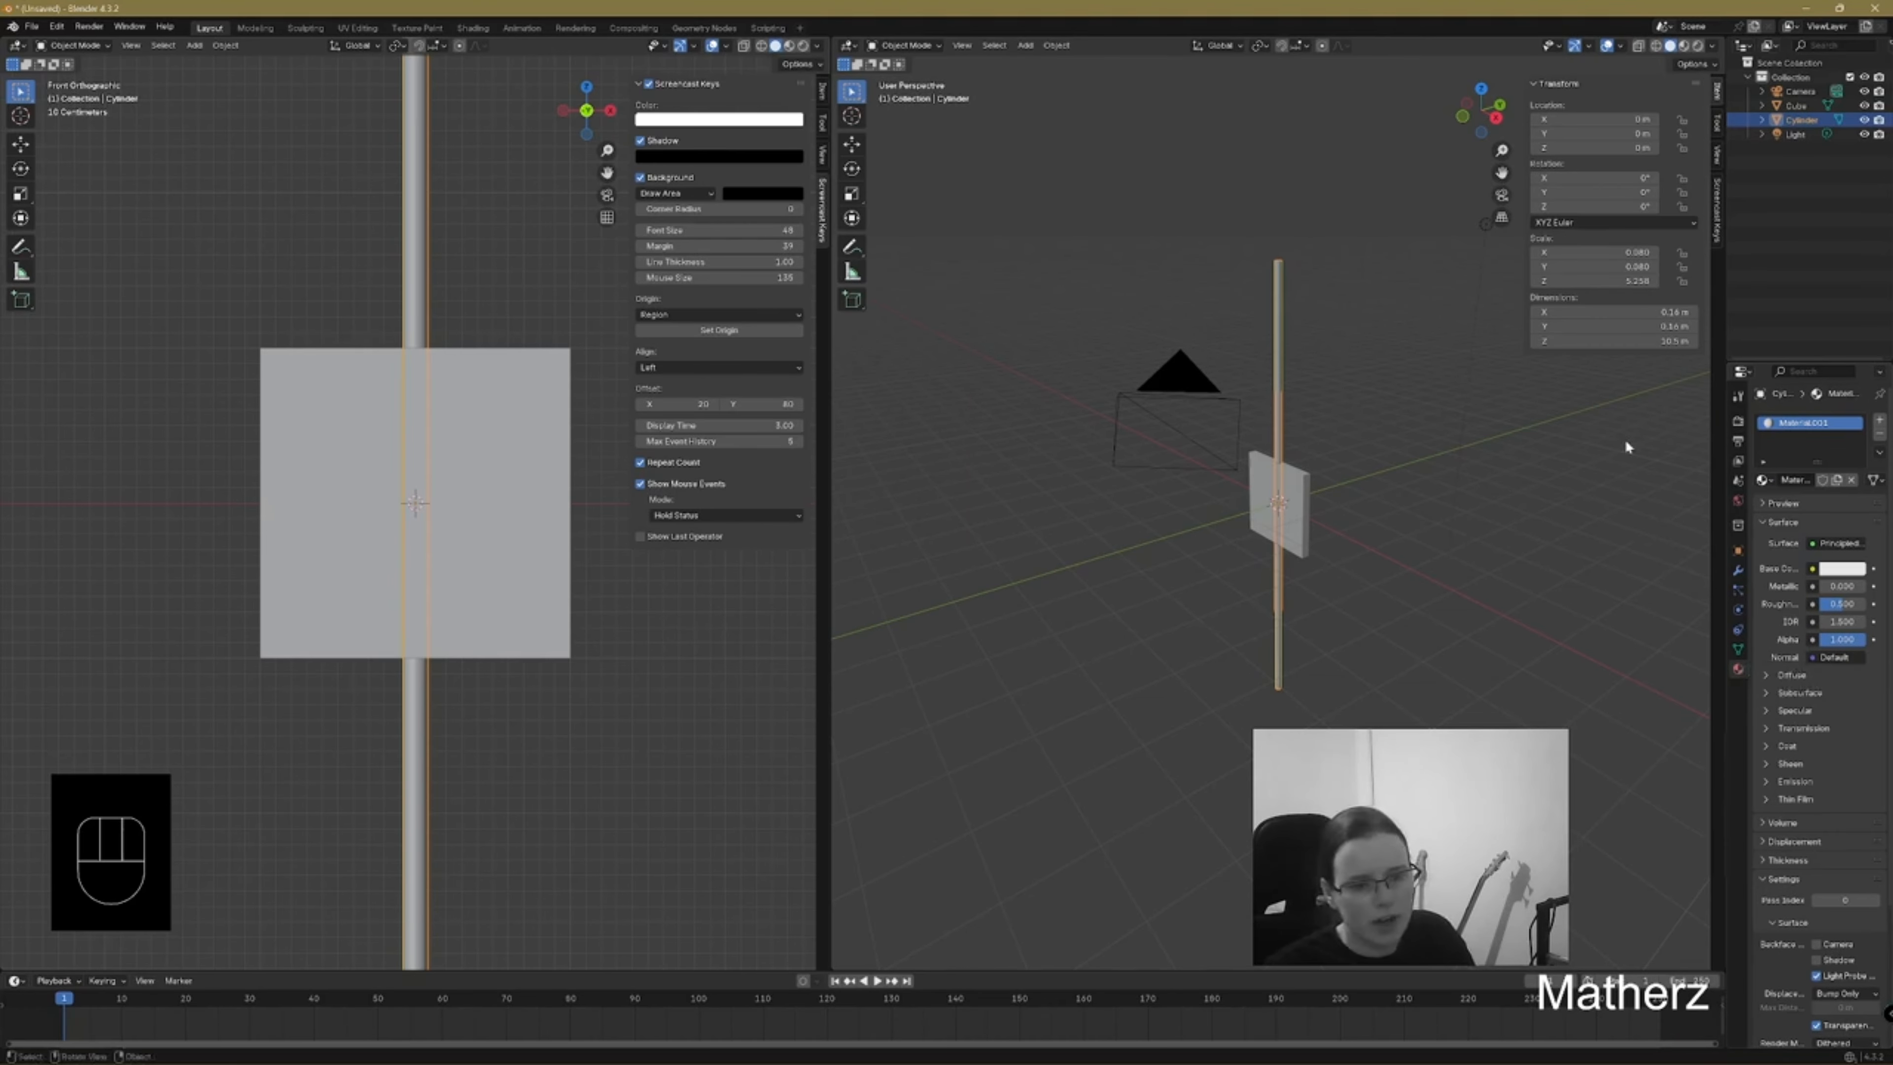
left_click_drag(1724, 451, 1559, 452)
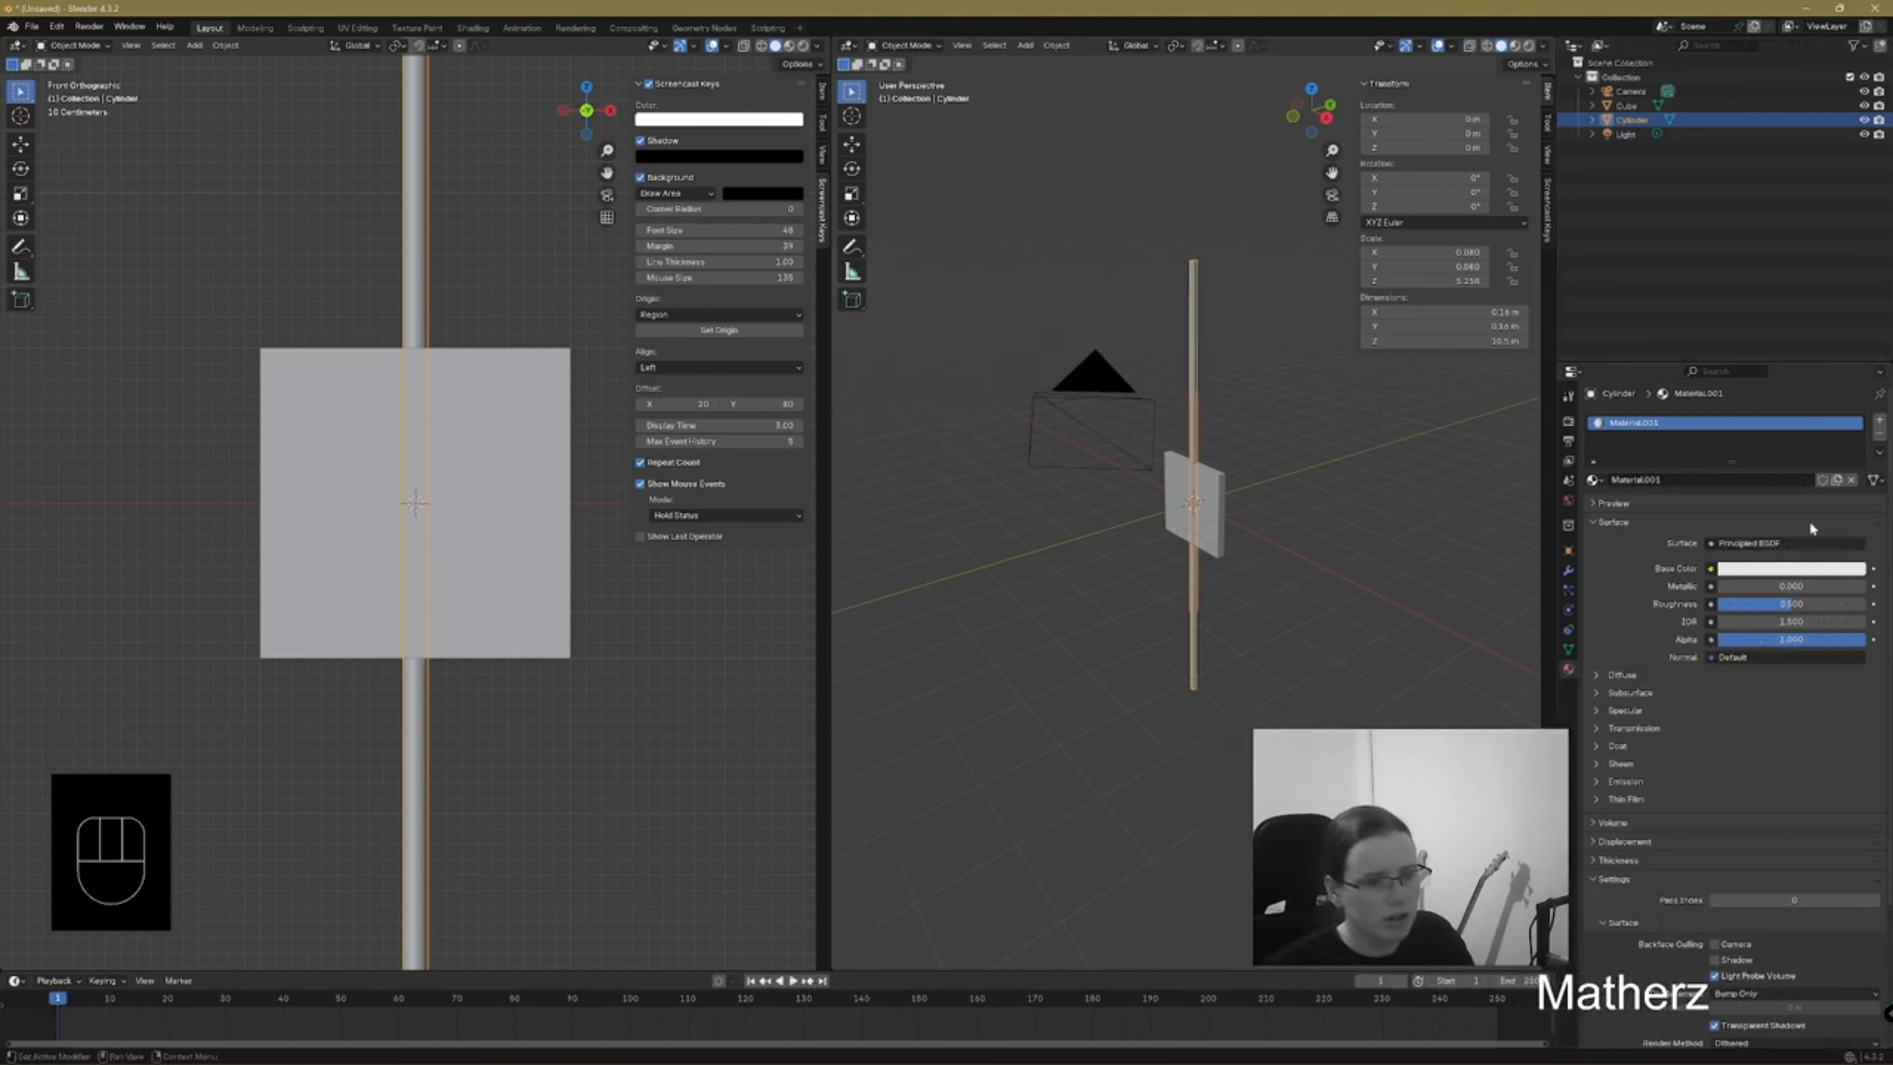
left_click(1789, 543)
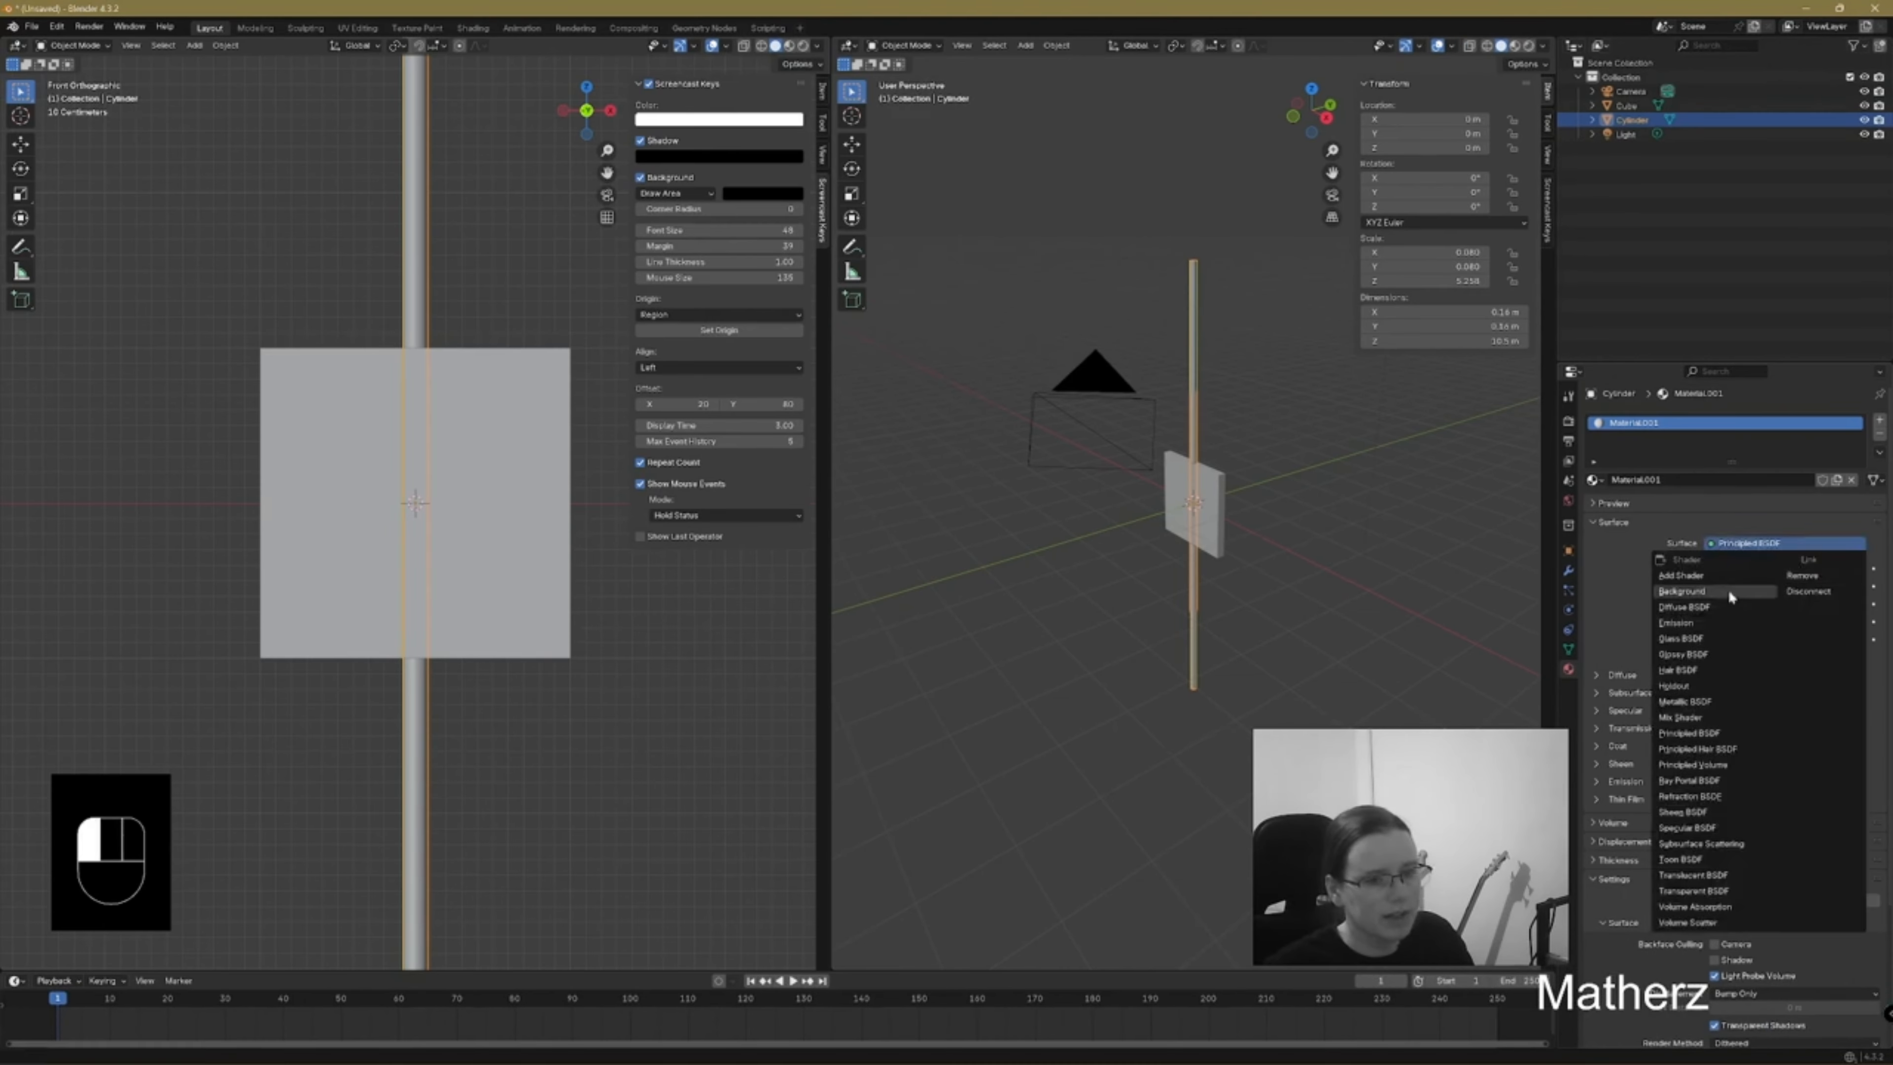
left_click(1737, 638)
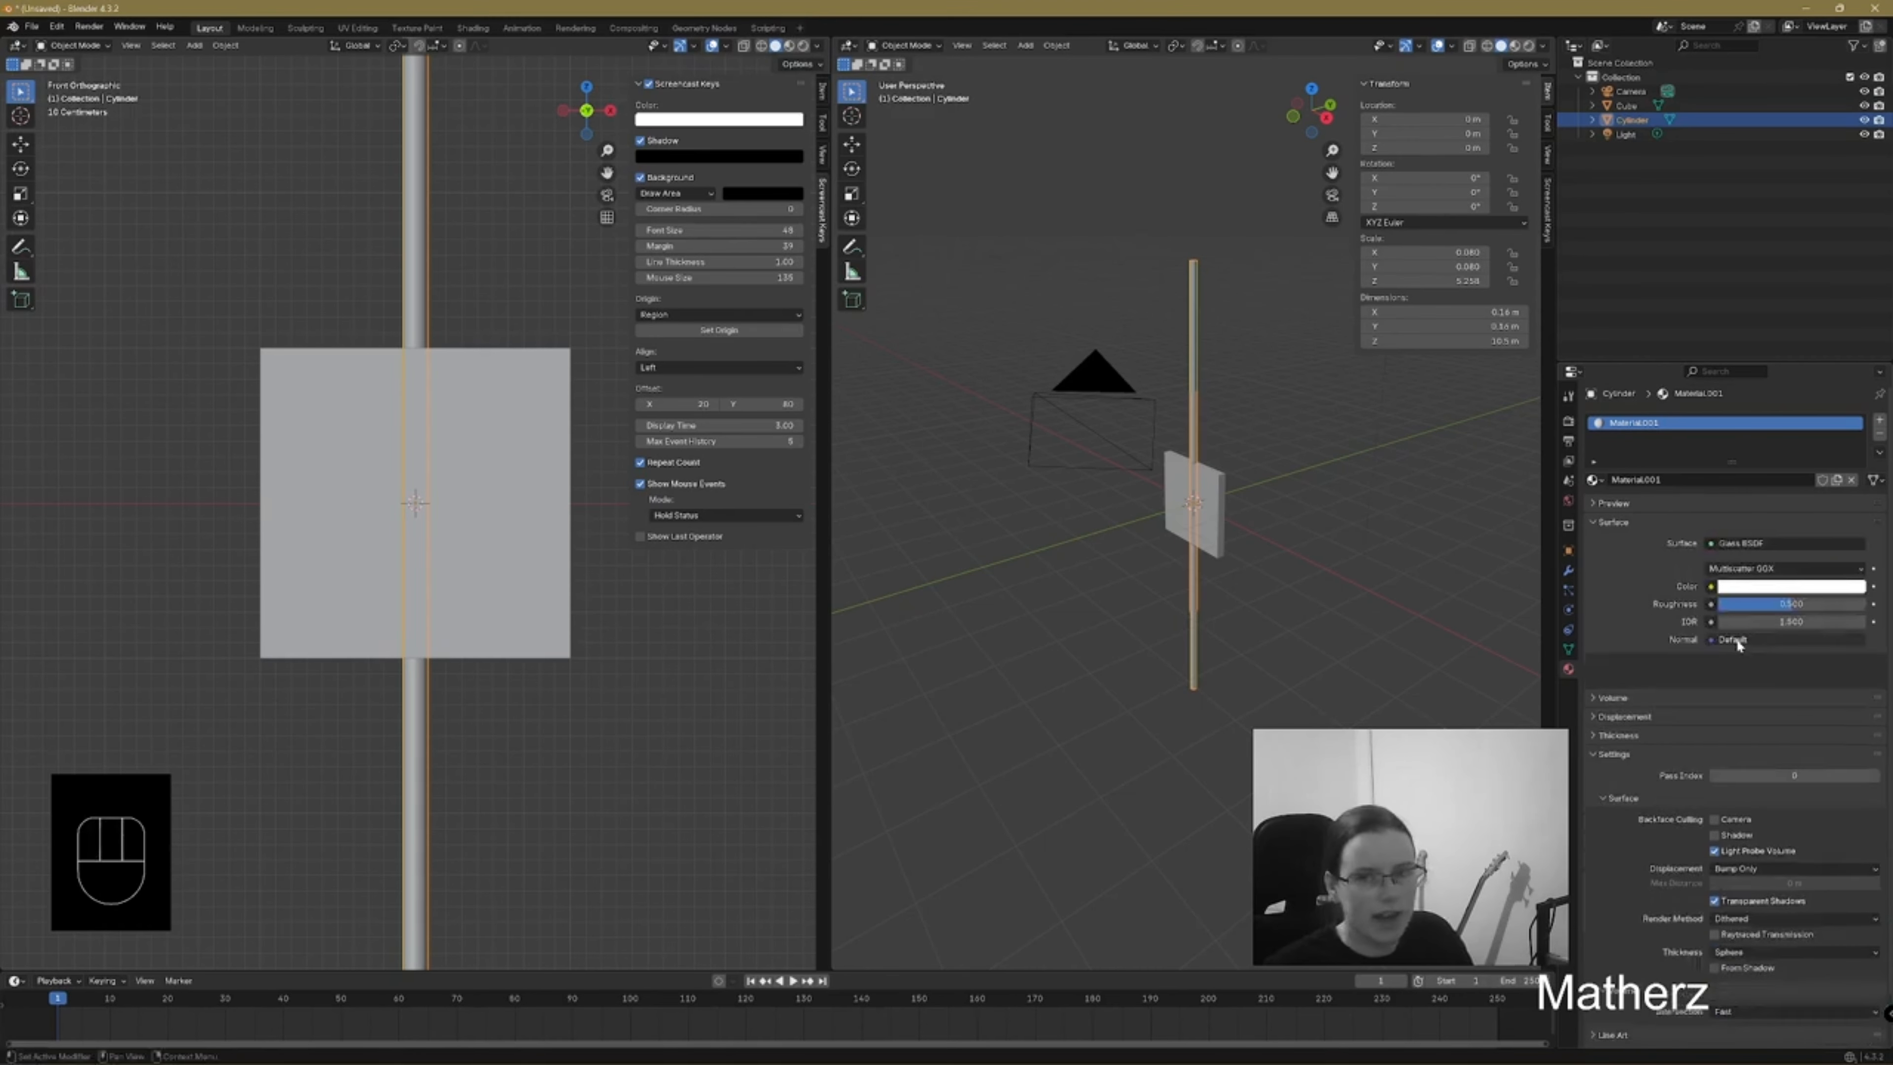
Set the render engine to Cycles and show the perspective viewport in rendered shading
scroll(1393, 518, "up", 1)
scroll(1394, 518, "up", 1)
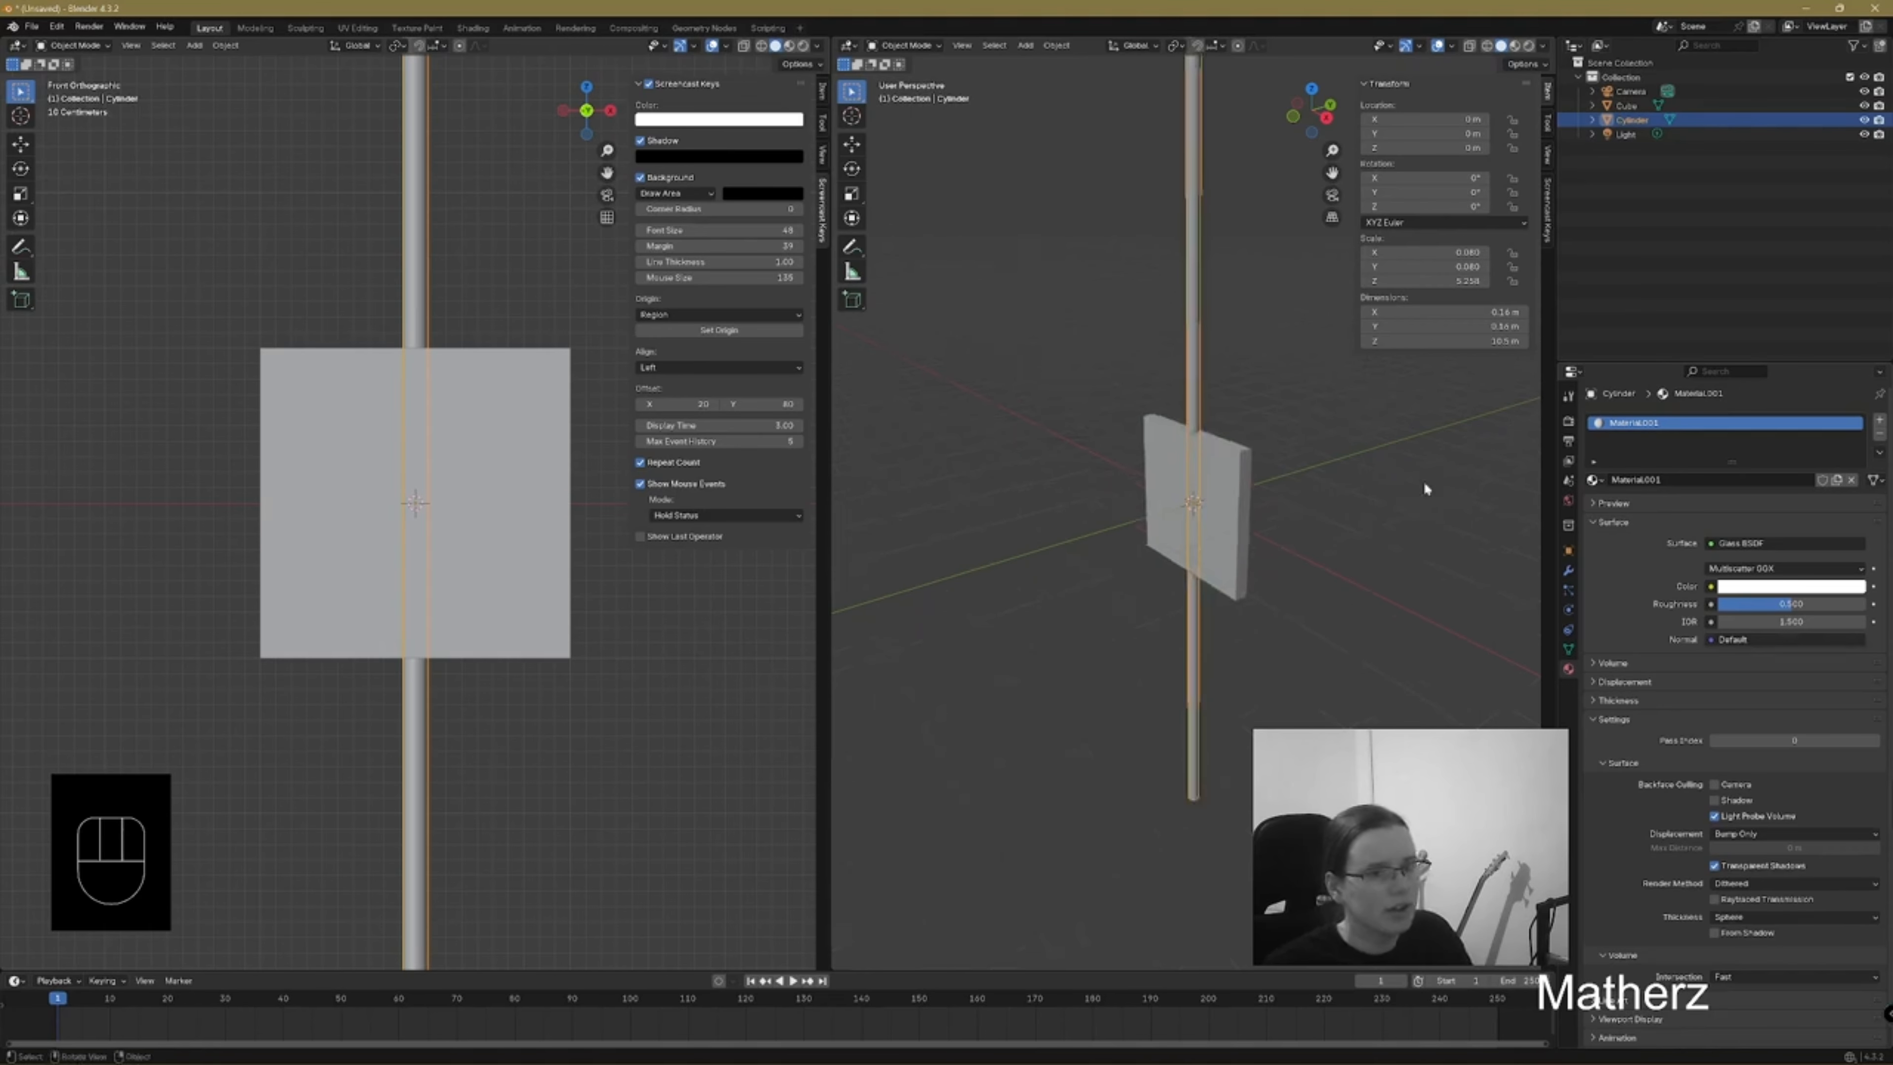
left_click(1569, 423)
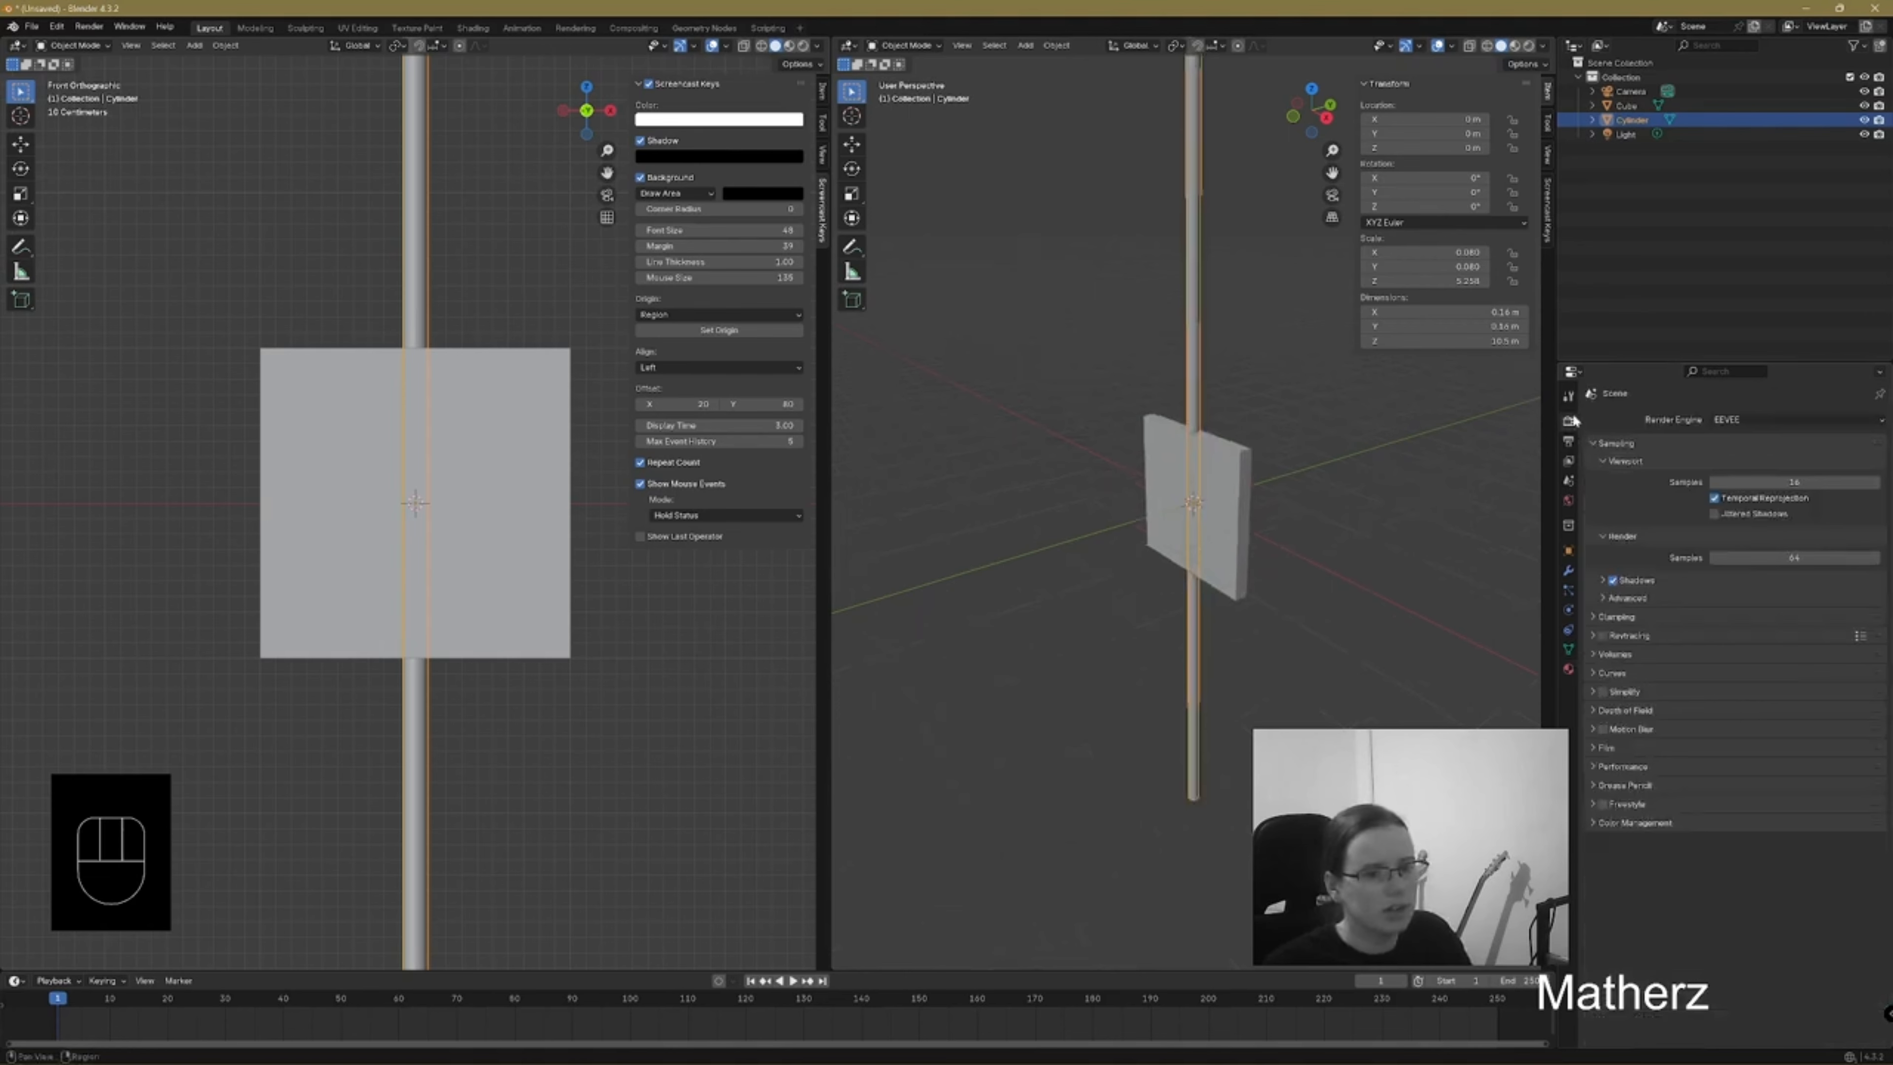
left_click(1766, 419)
left_click(1768, 467)
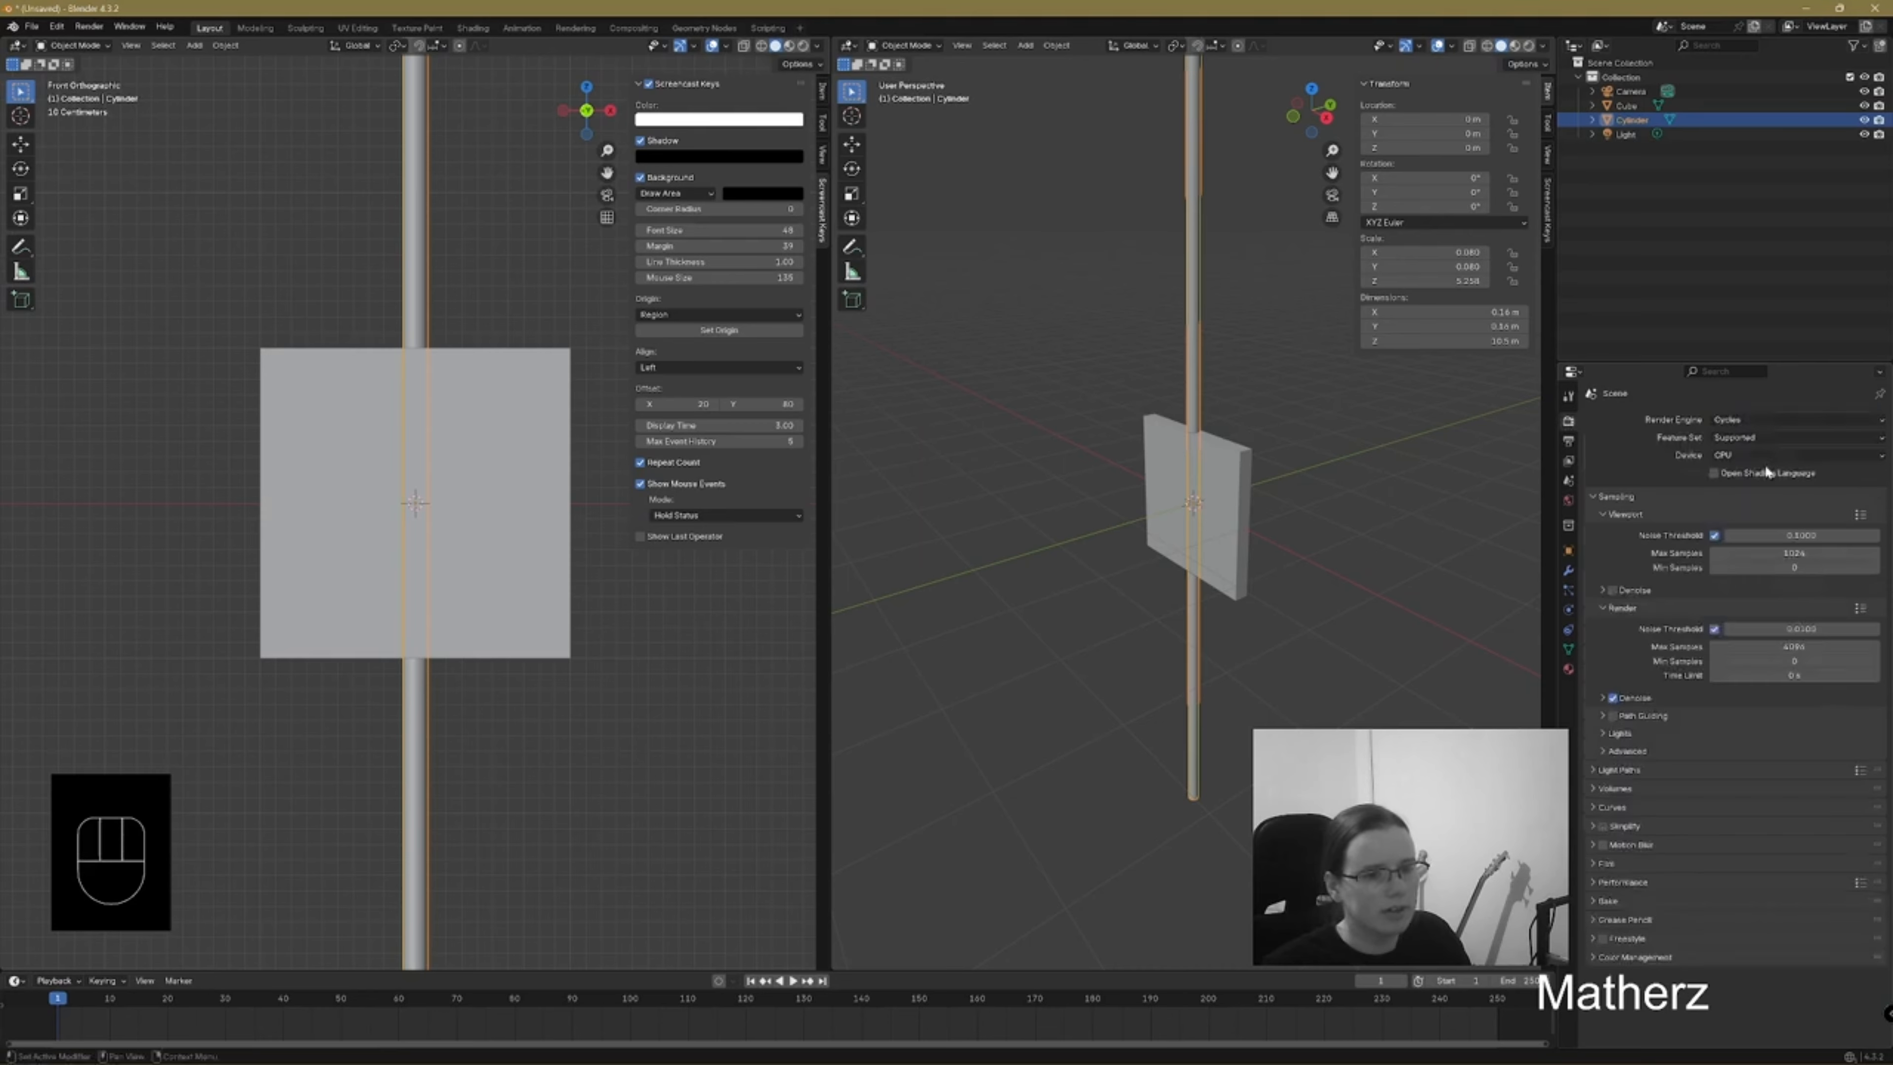
left_click(1529, 46)
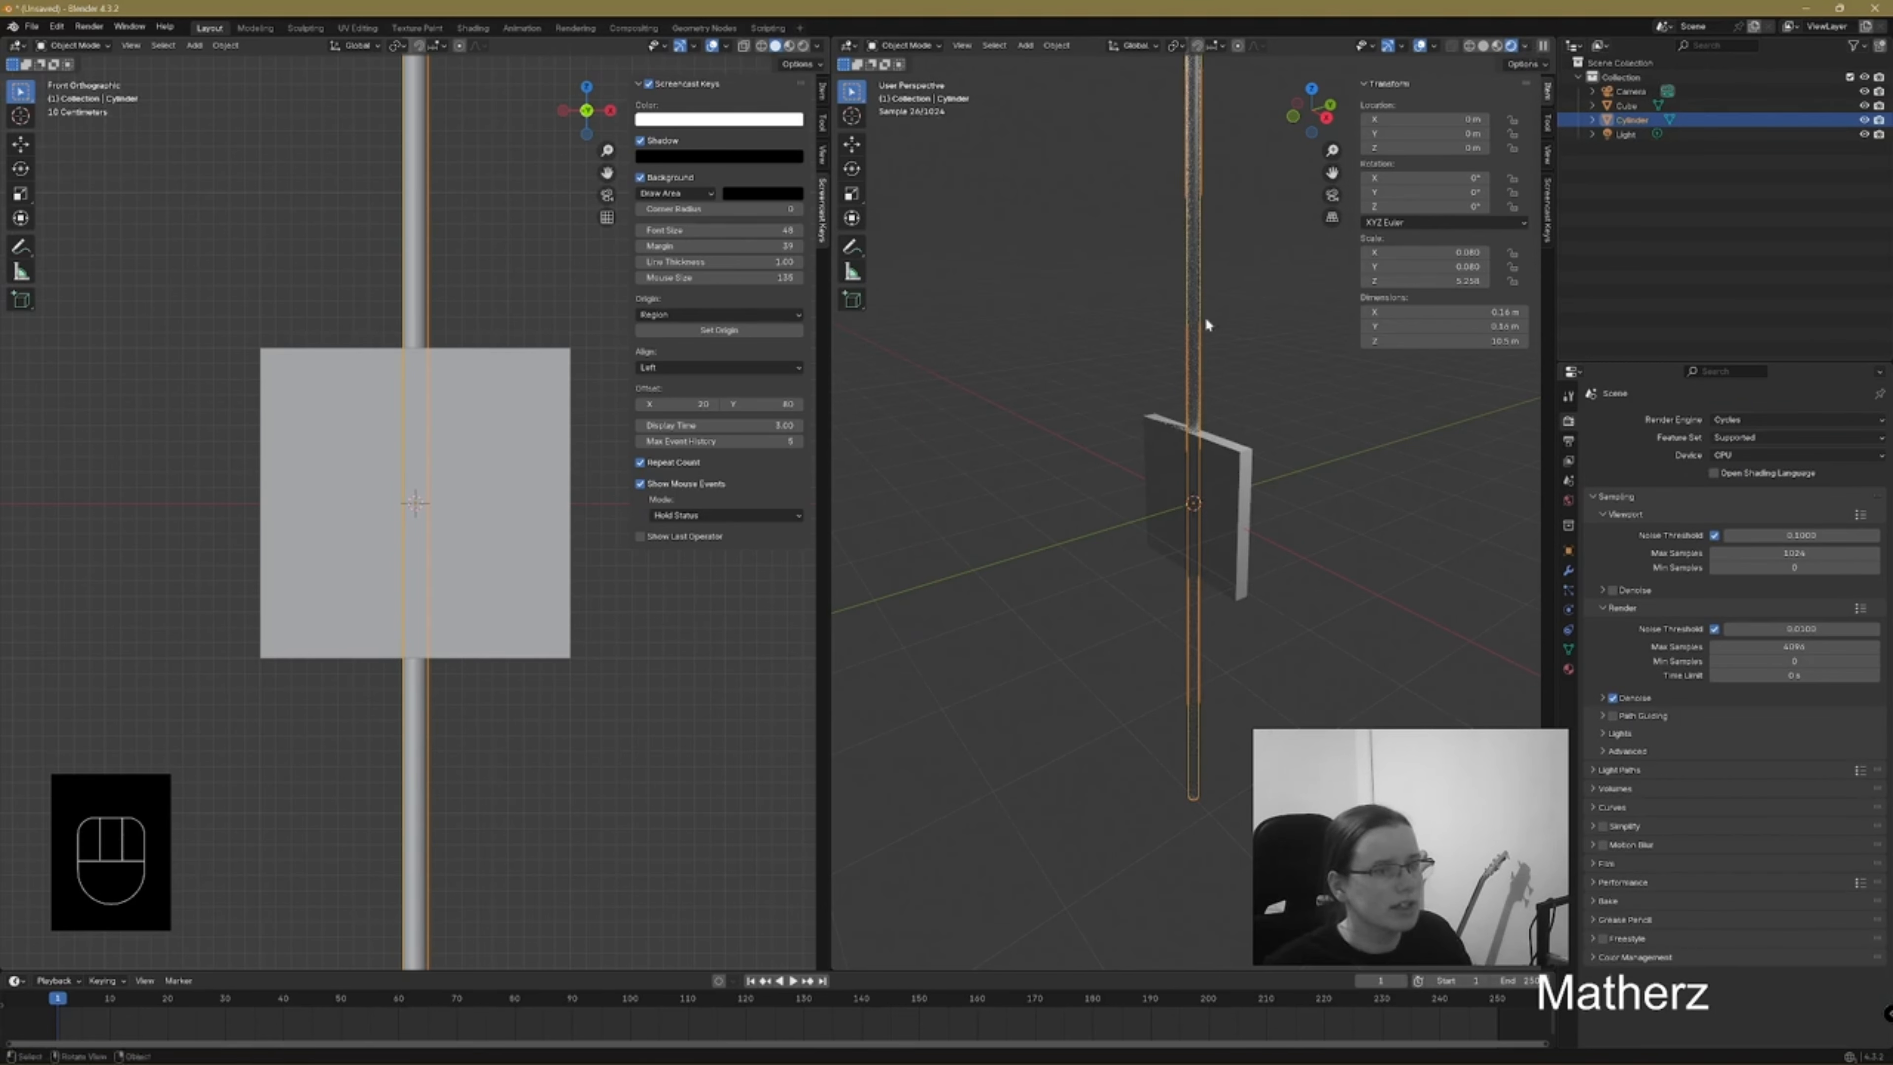
Lower the roughness of the cylinder's glass material to about 0.15
left_click(1569, 670)
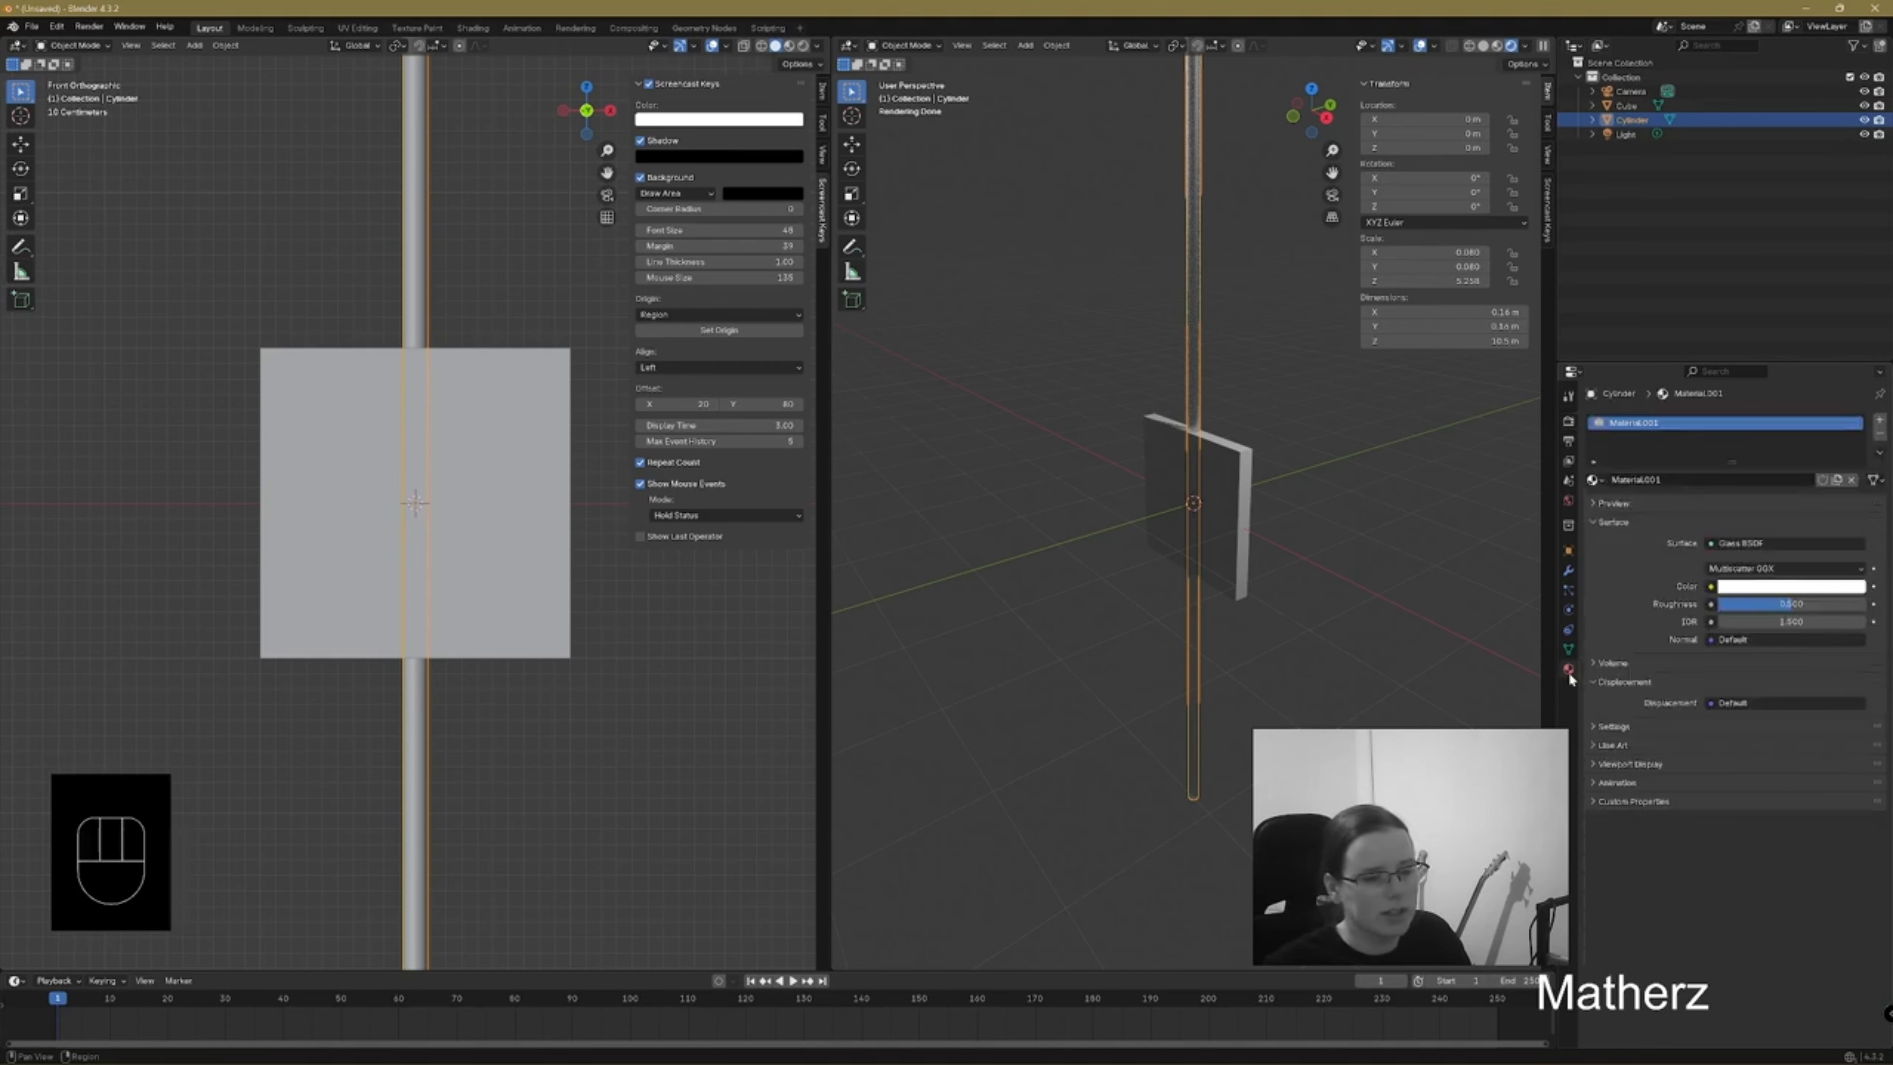
left_click(1789, 604)
left_click_drag(1789, 604, 1744, 604)
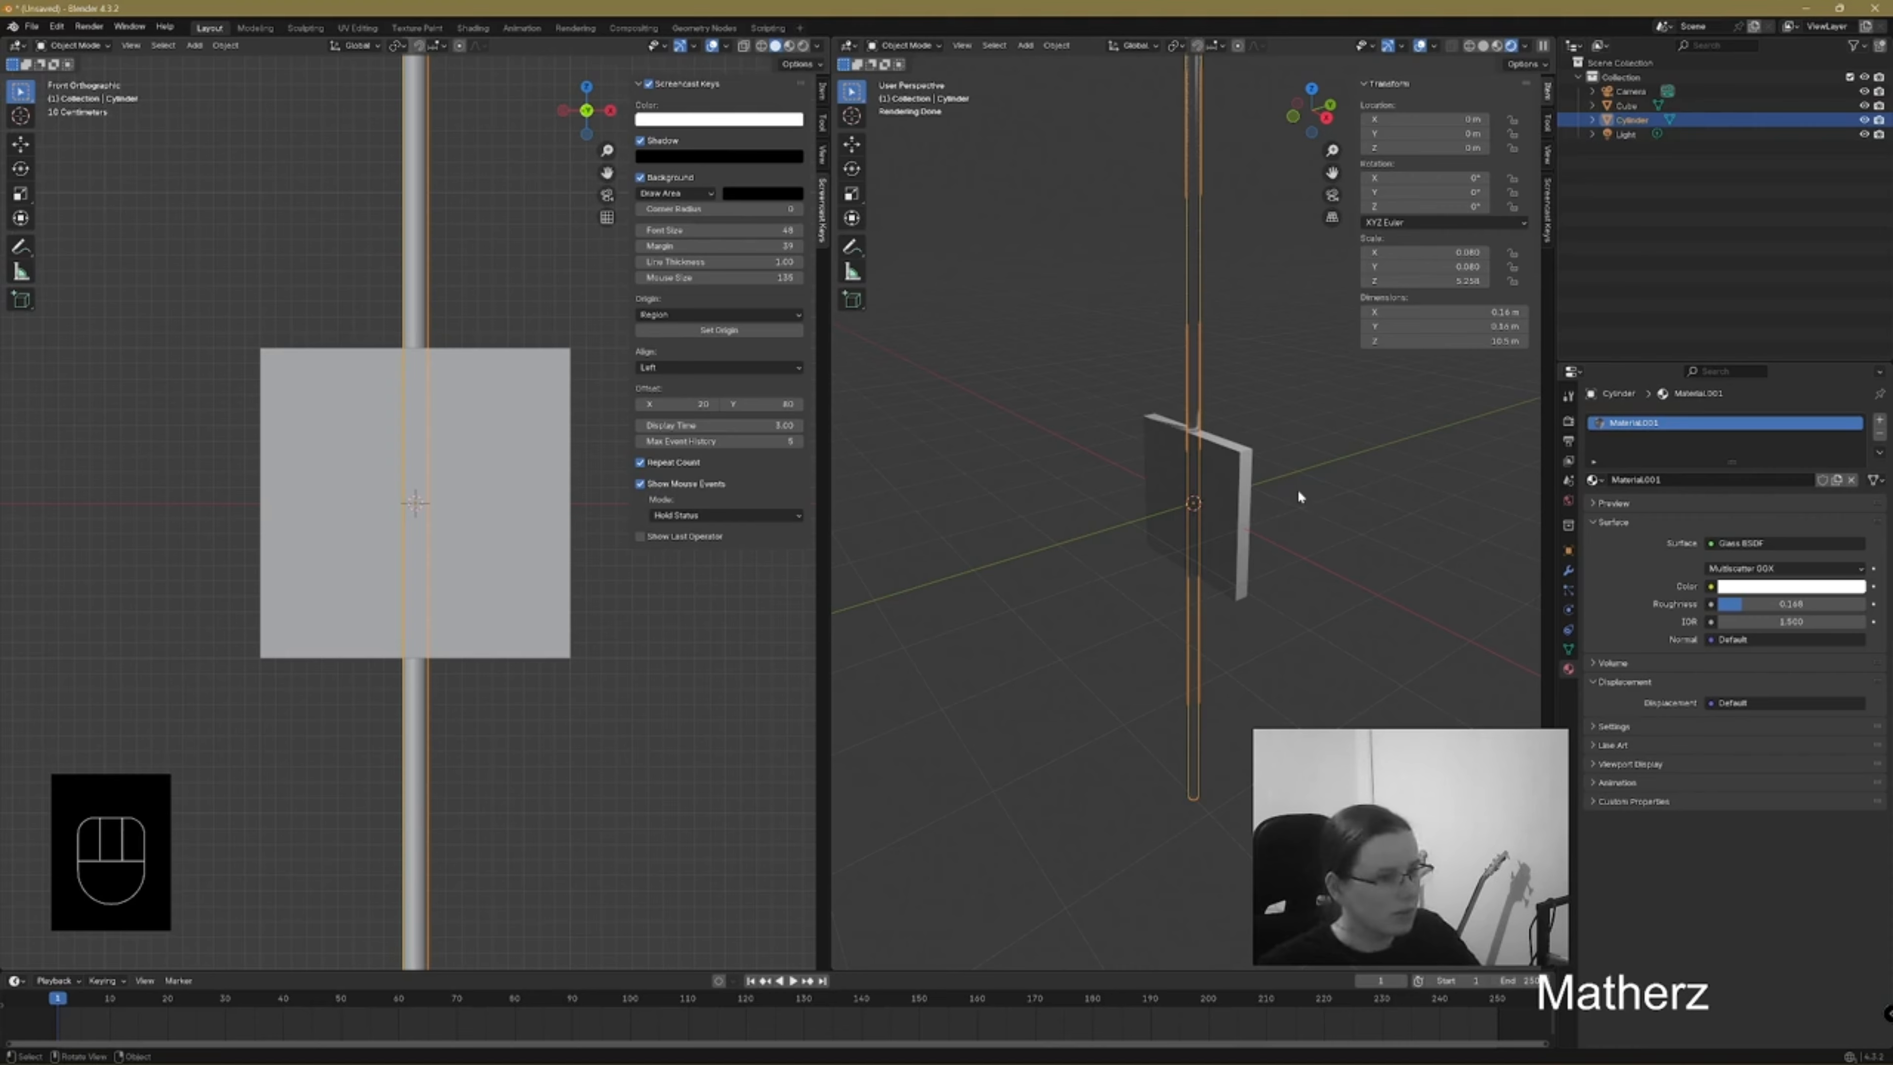
Move the cylinder along the Y axis to about -0.14 m, in front of the panel
key("g")
key("y")
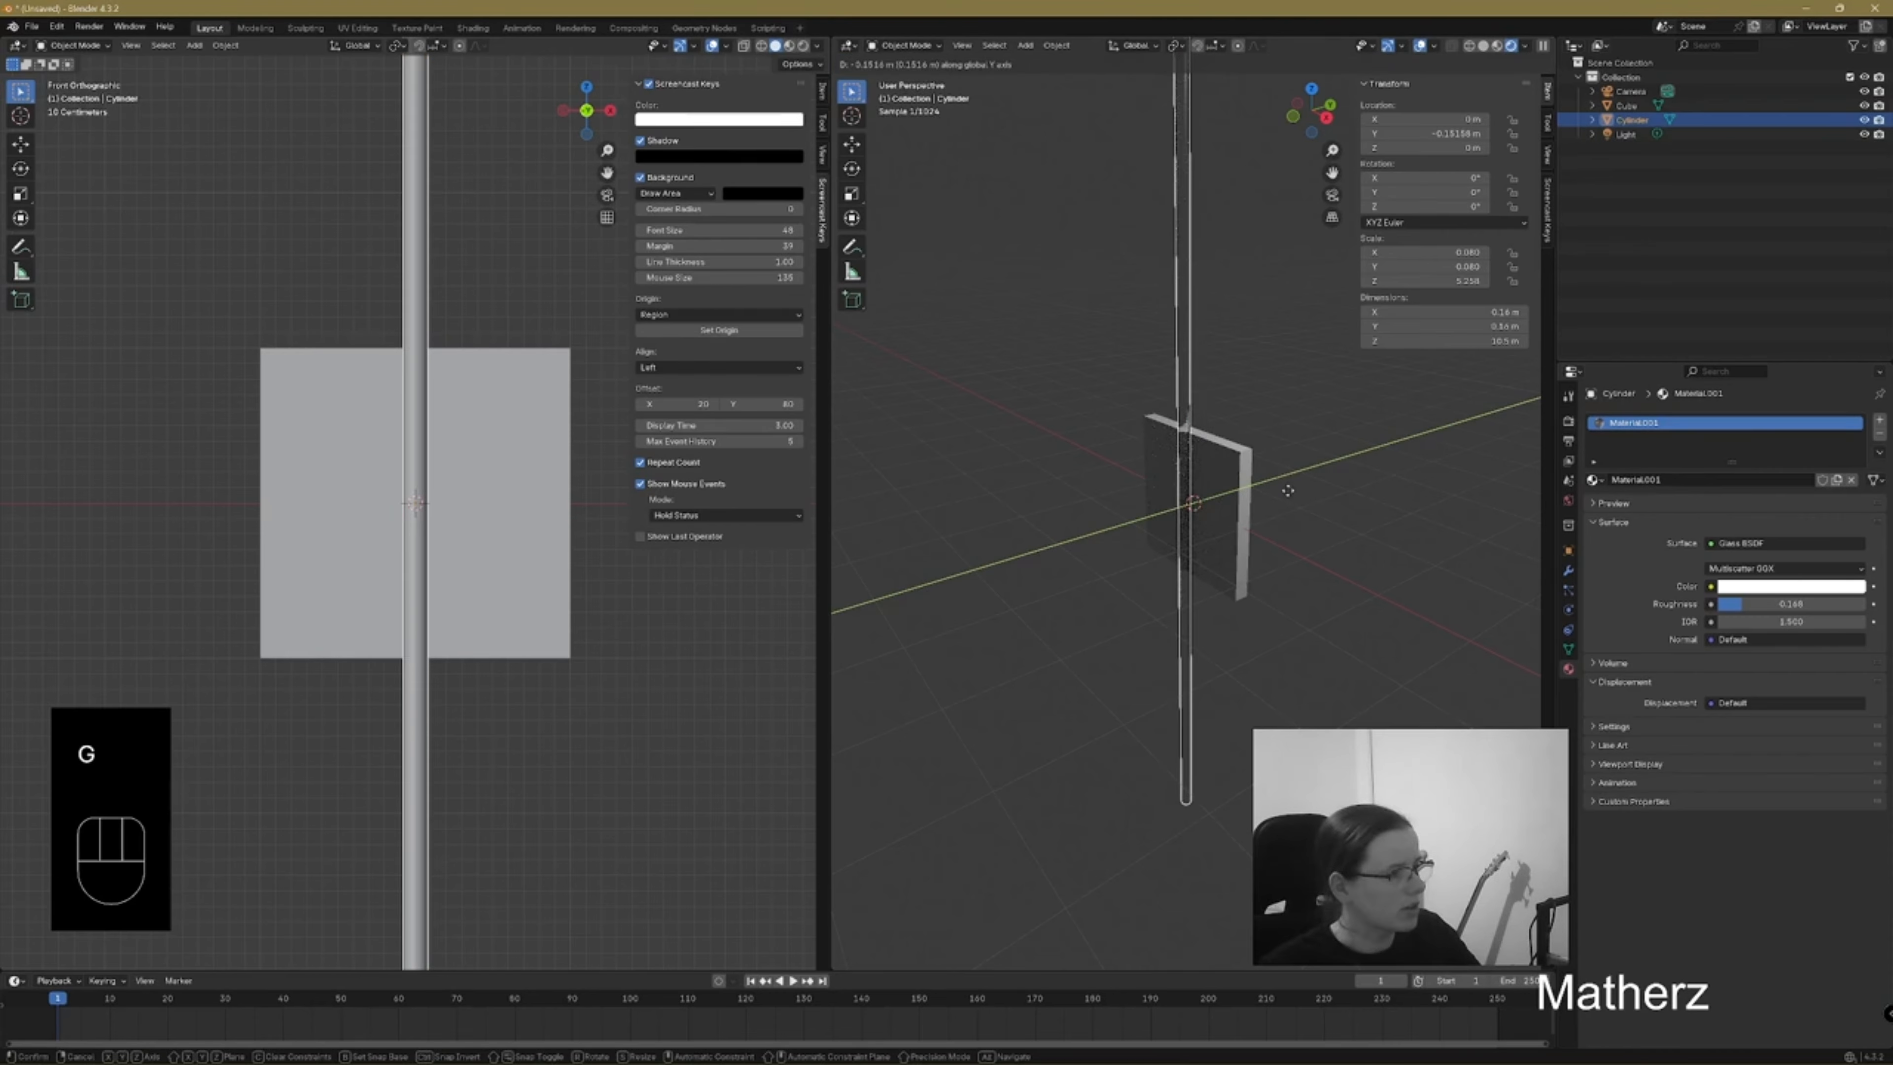
left_click(1290, 494)
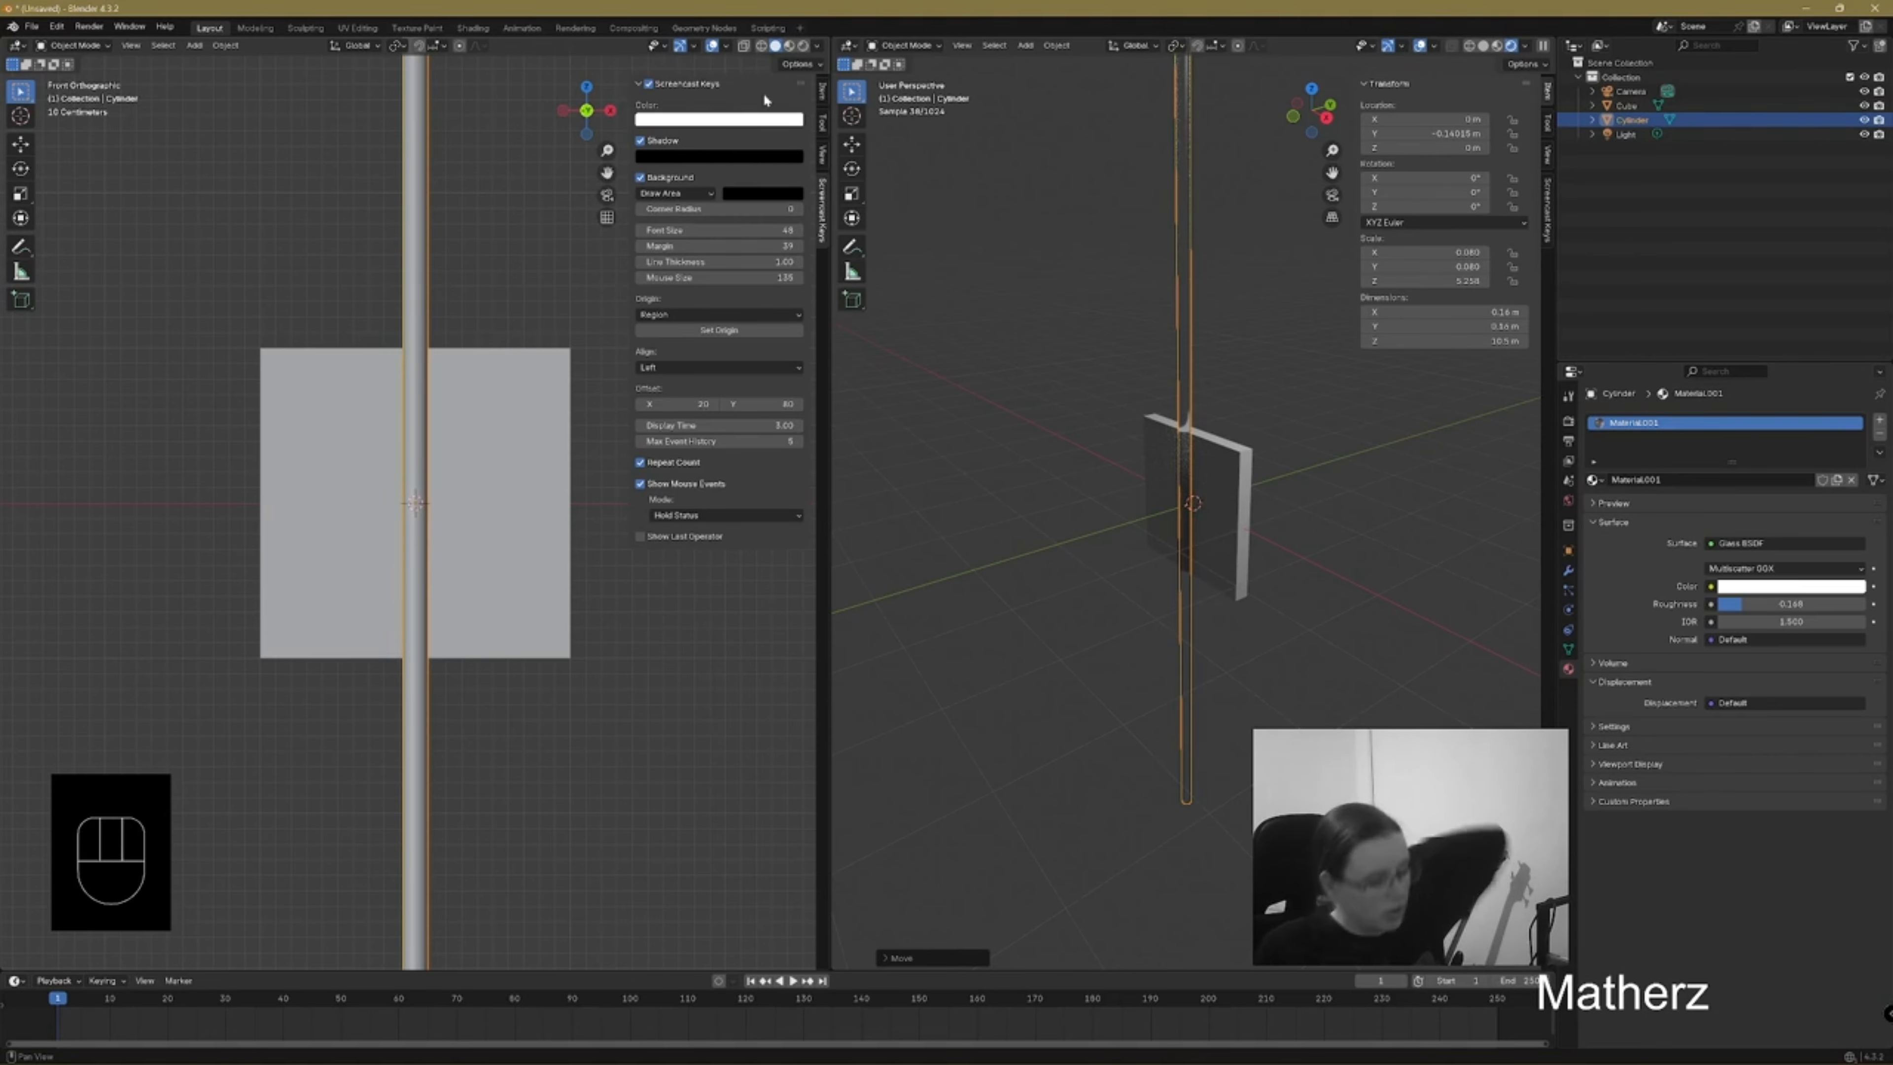
Scale the cylinder down to about 0.06 m in diameter and shorten it along Z to about 2.3 m
key("n")
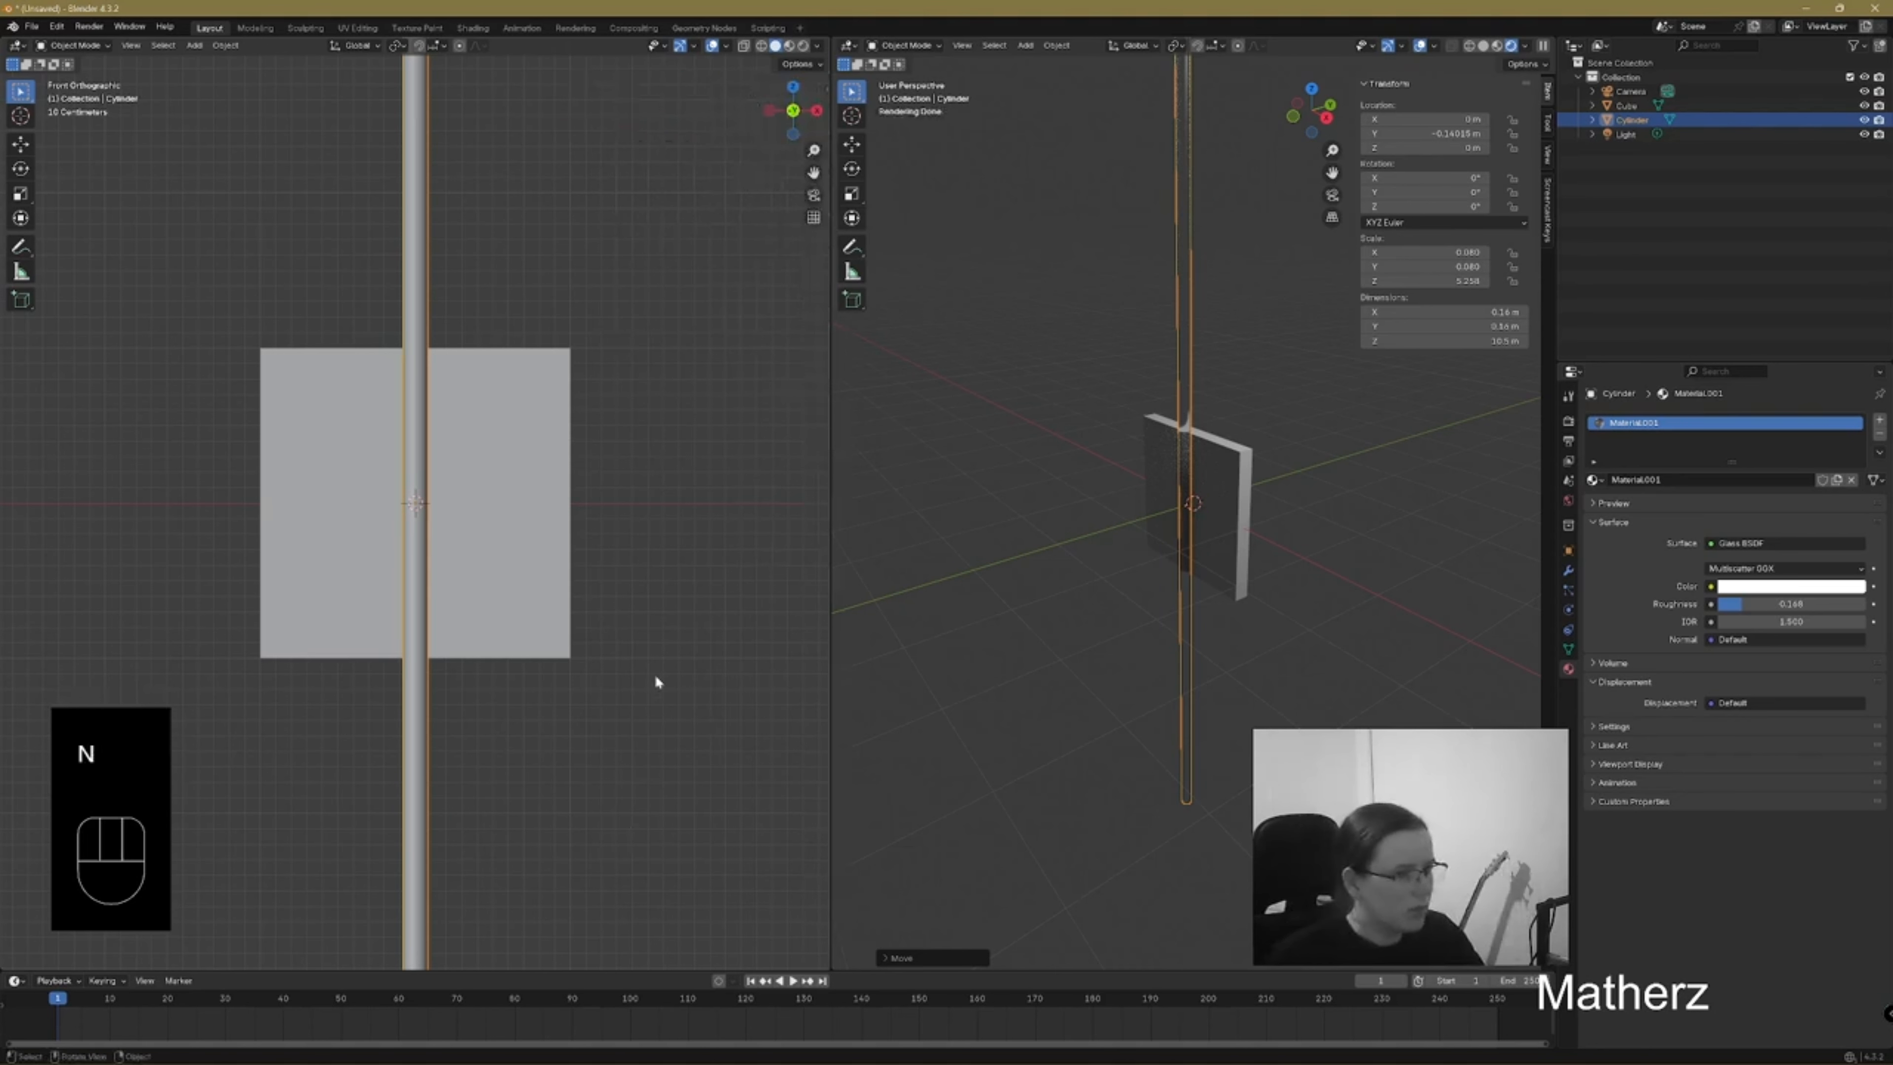
key("s")
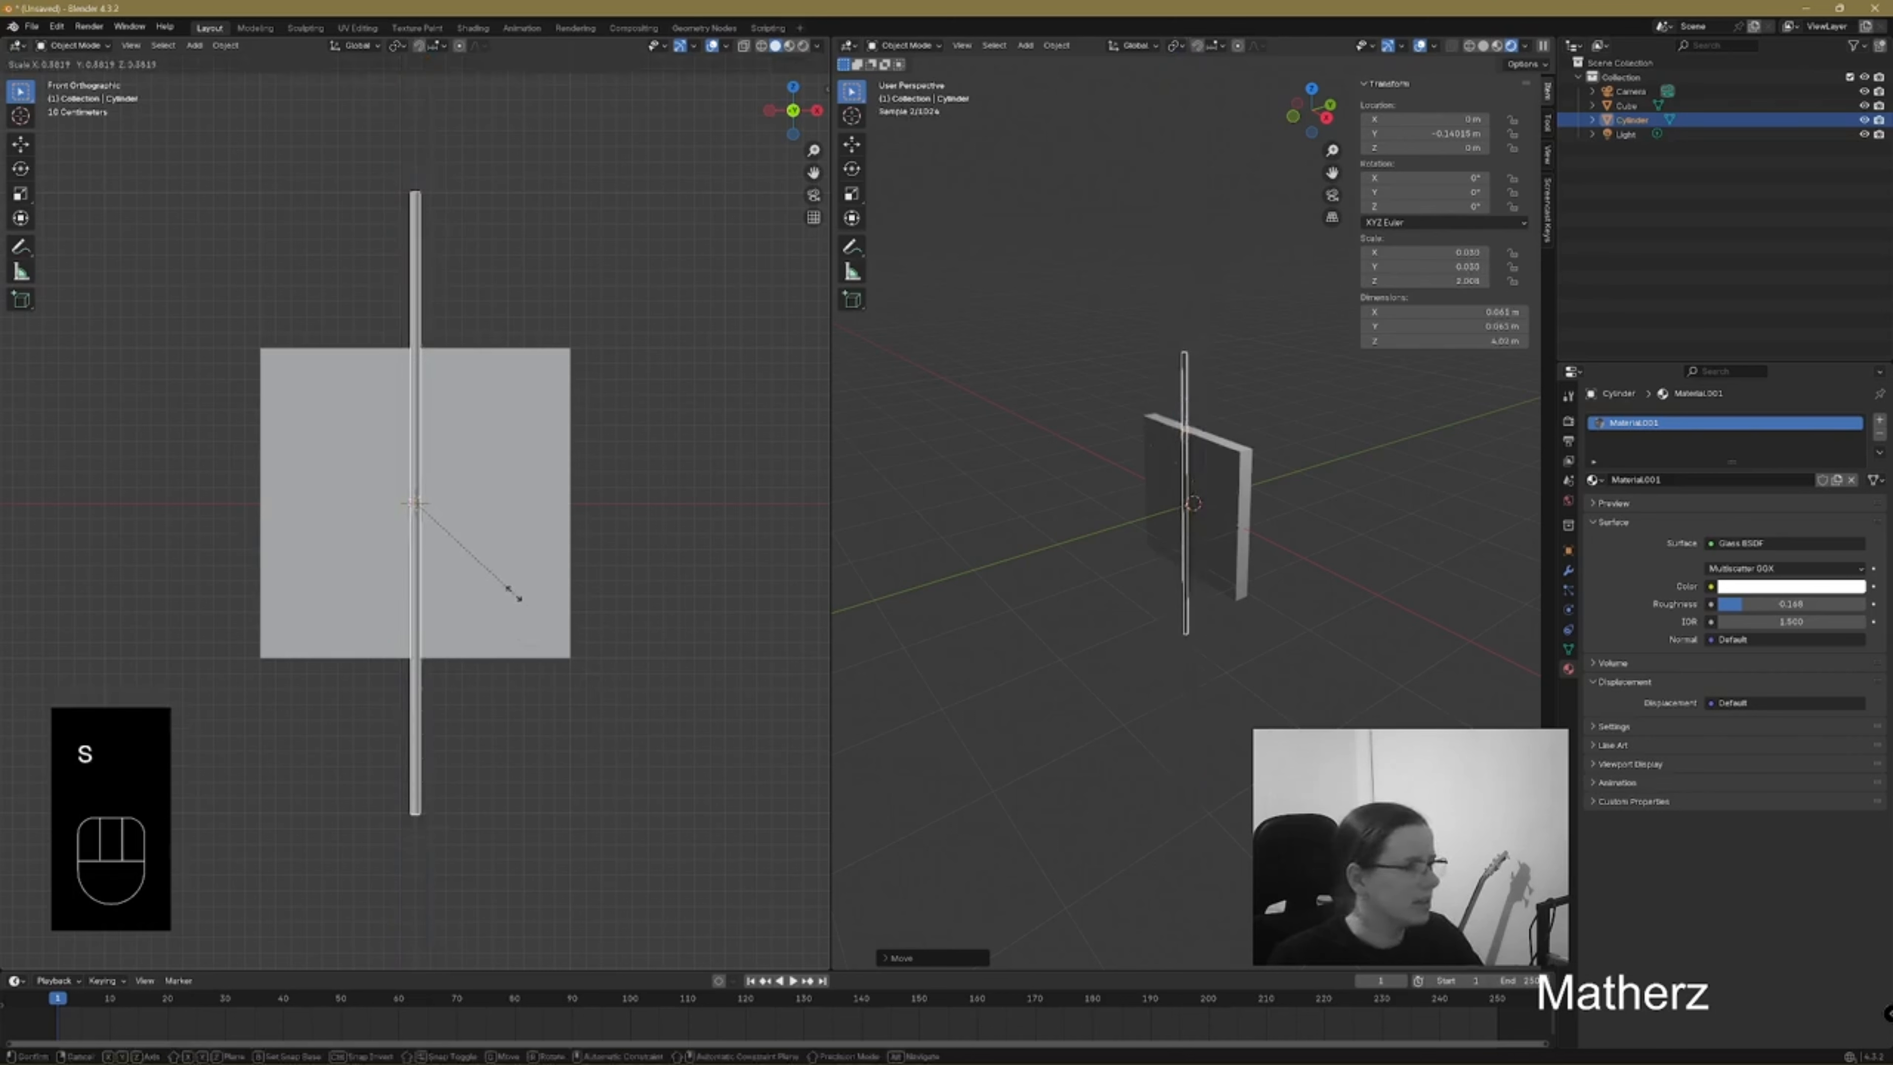
left_click(513, 594)
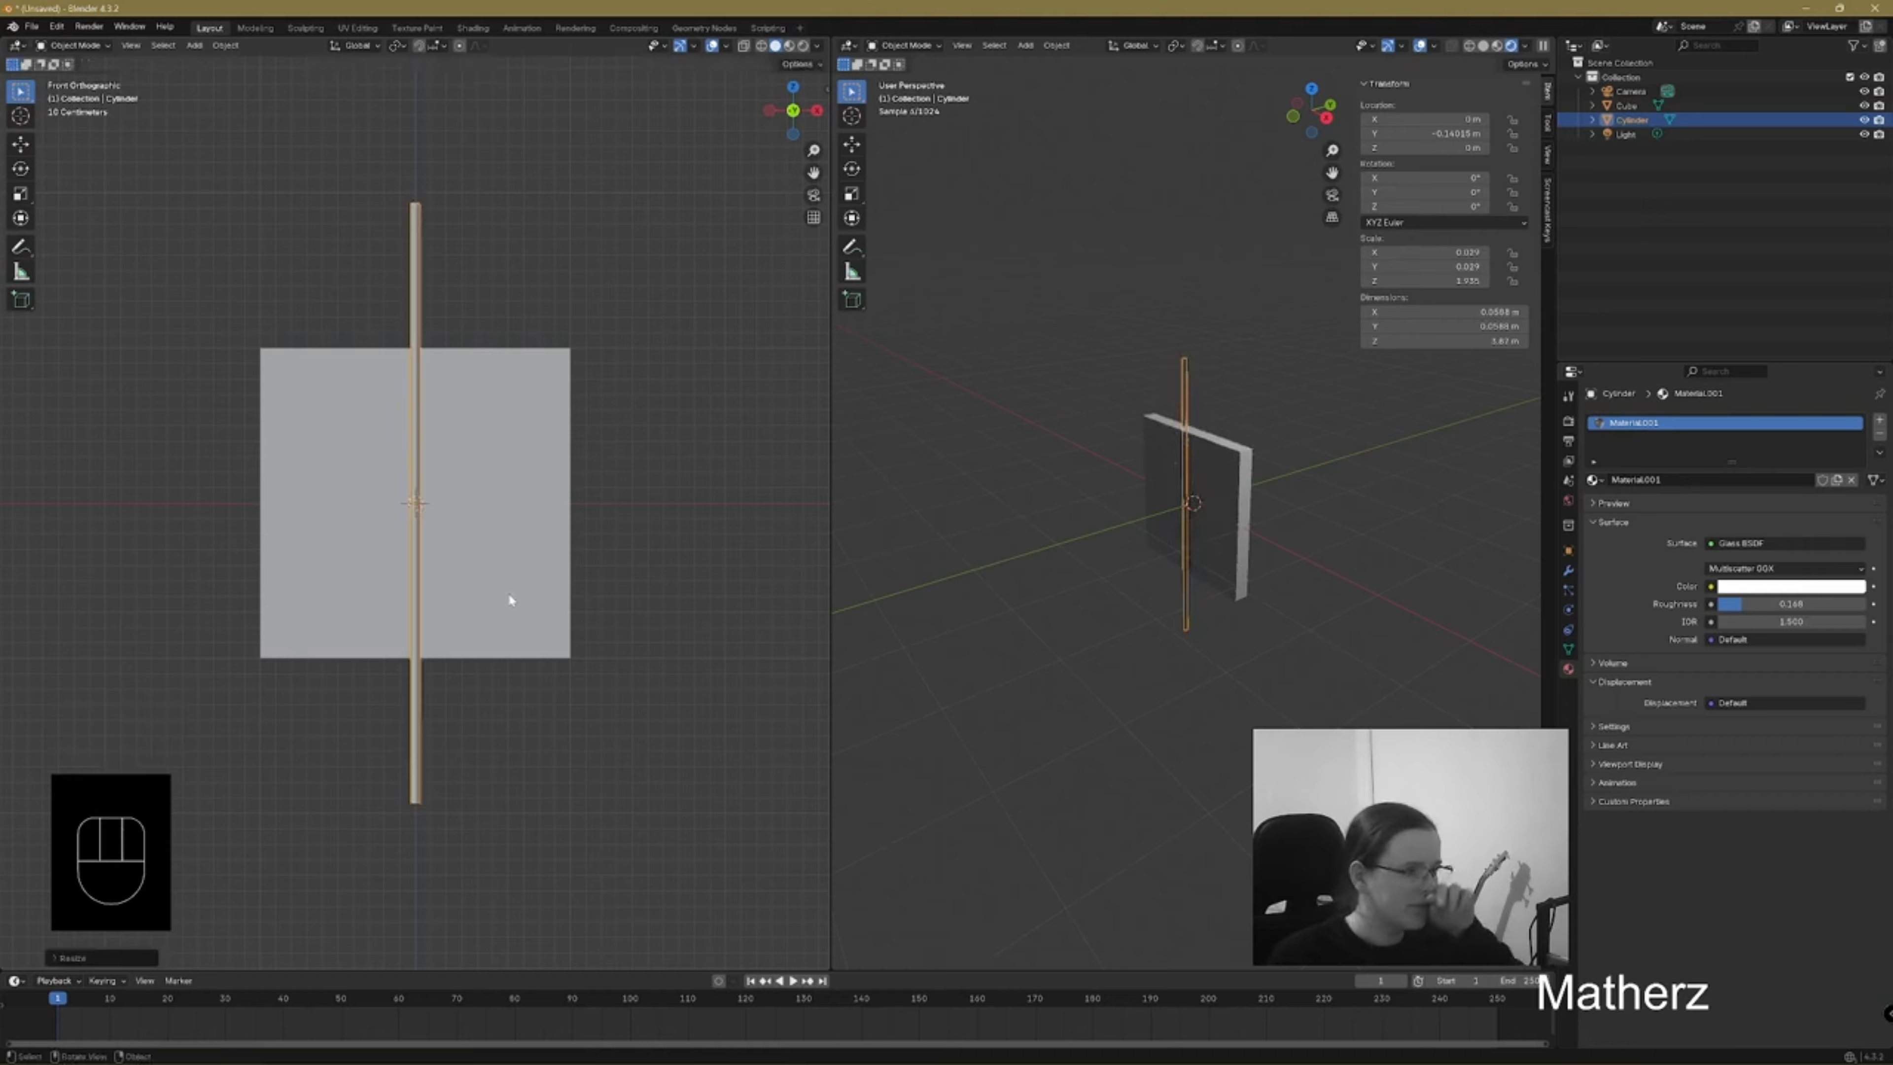
key("s")
key("z")
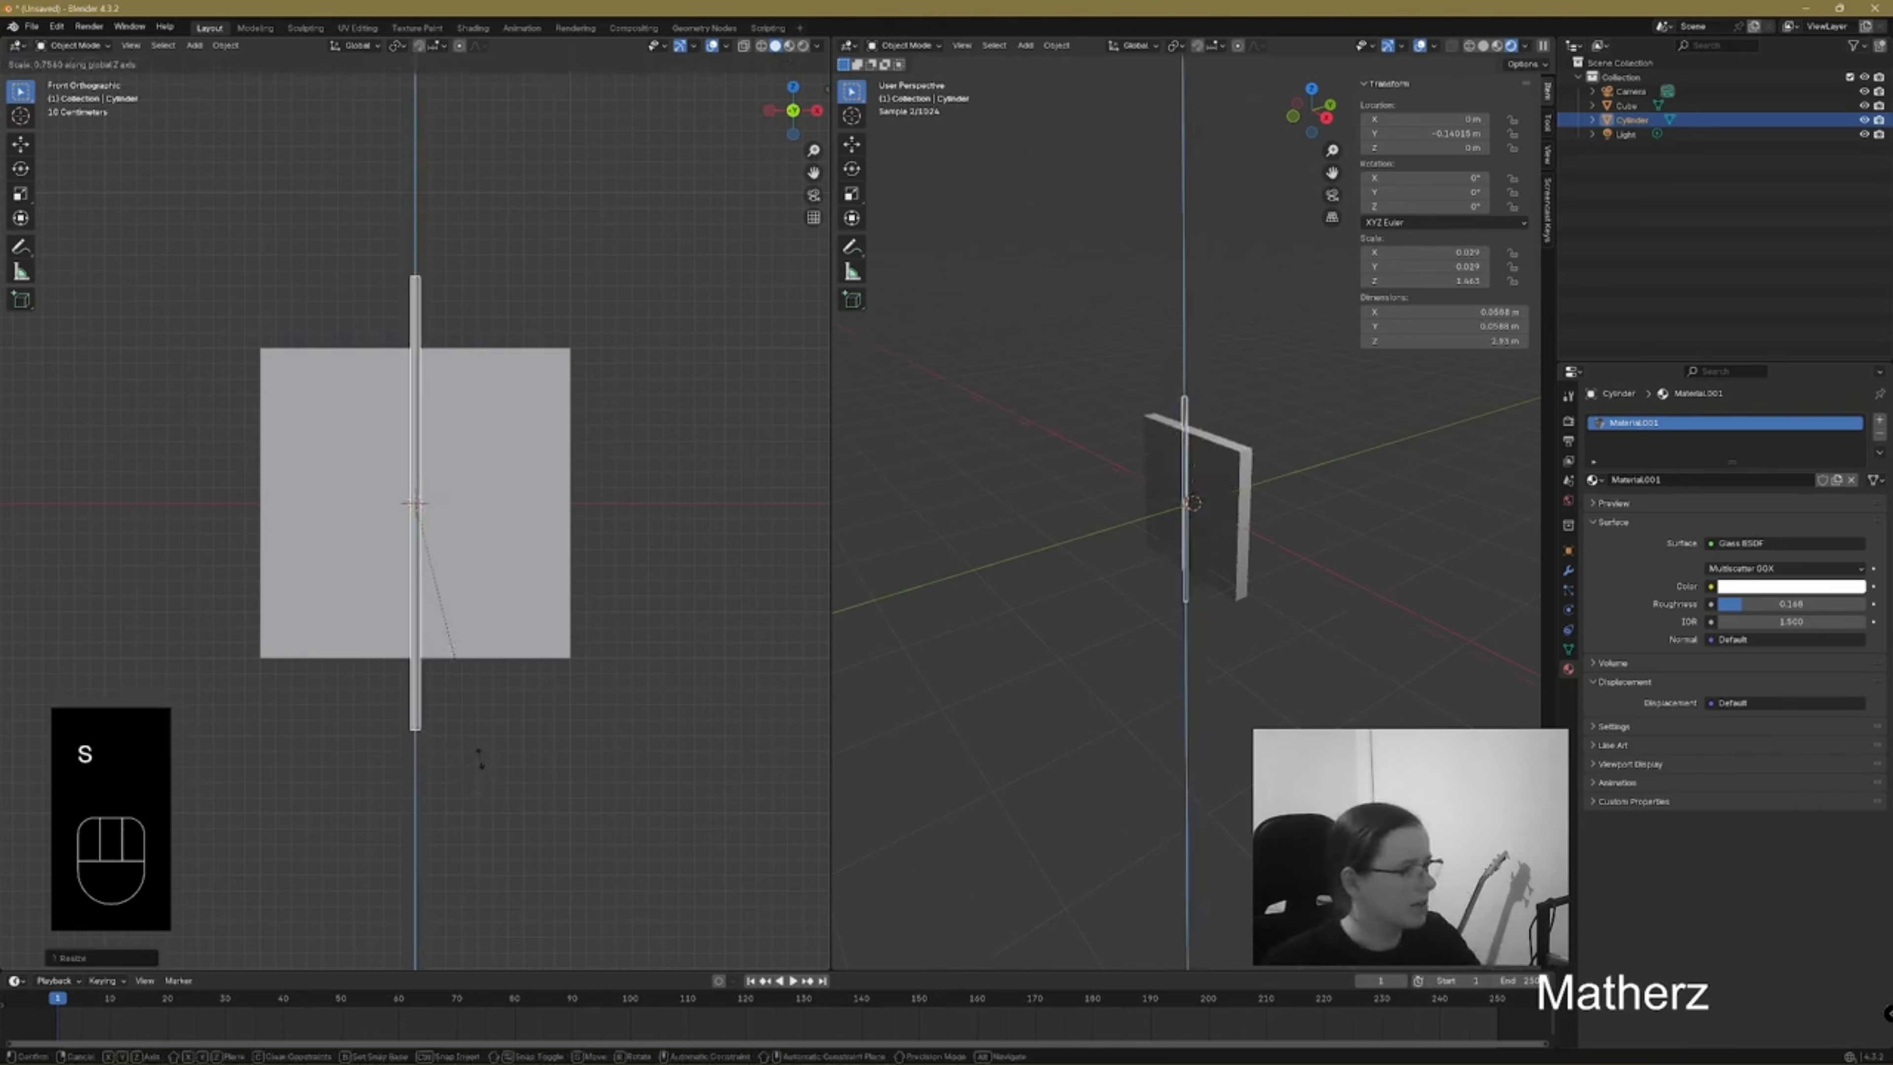
left_click(483, 704)
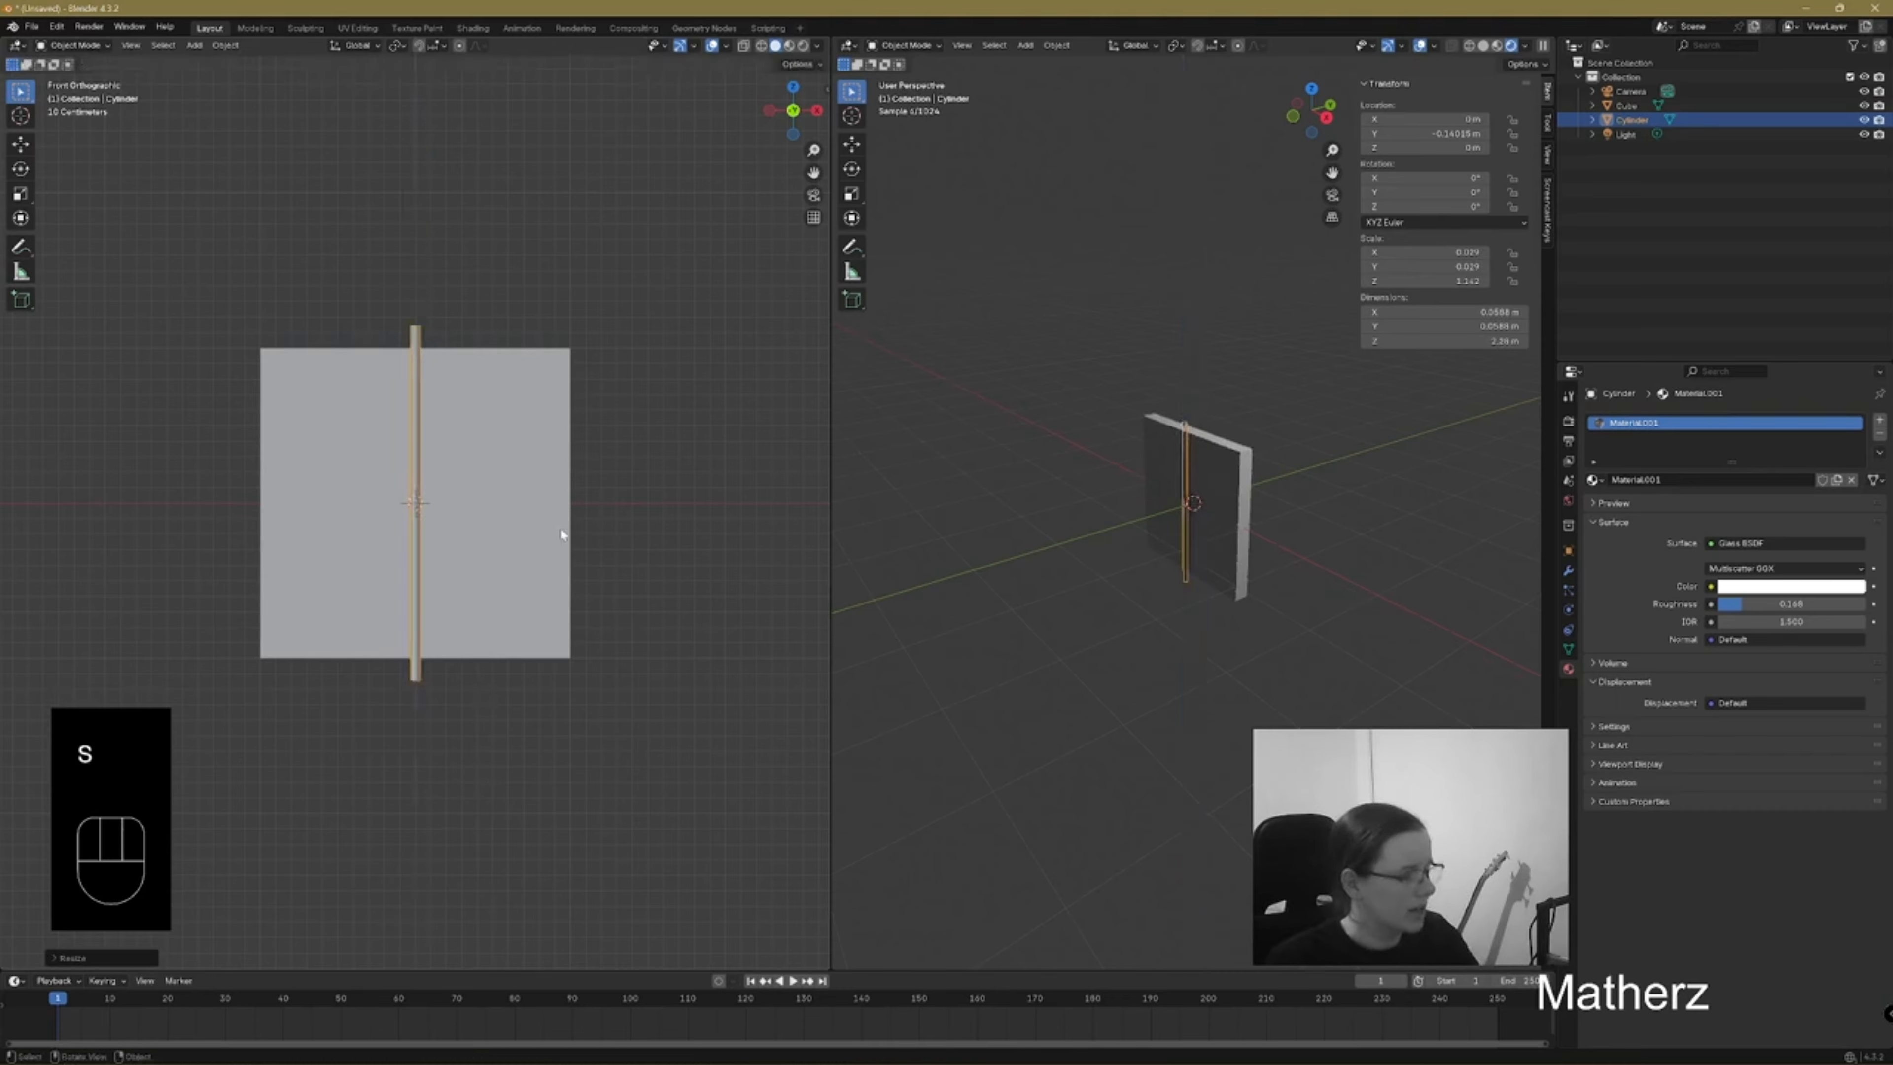
Move the cylinder beside the panel at X about -1.66 m, and place a duplicate in front of the panel at X about 0.09 m
key("g")
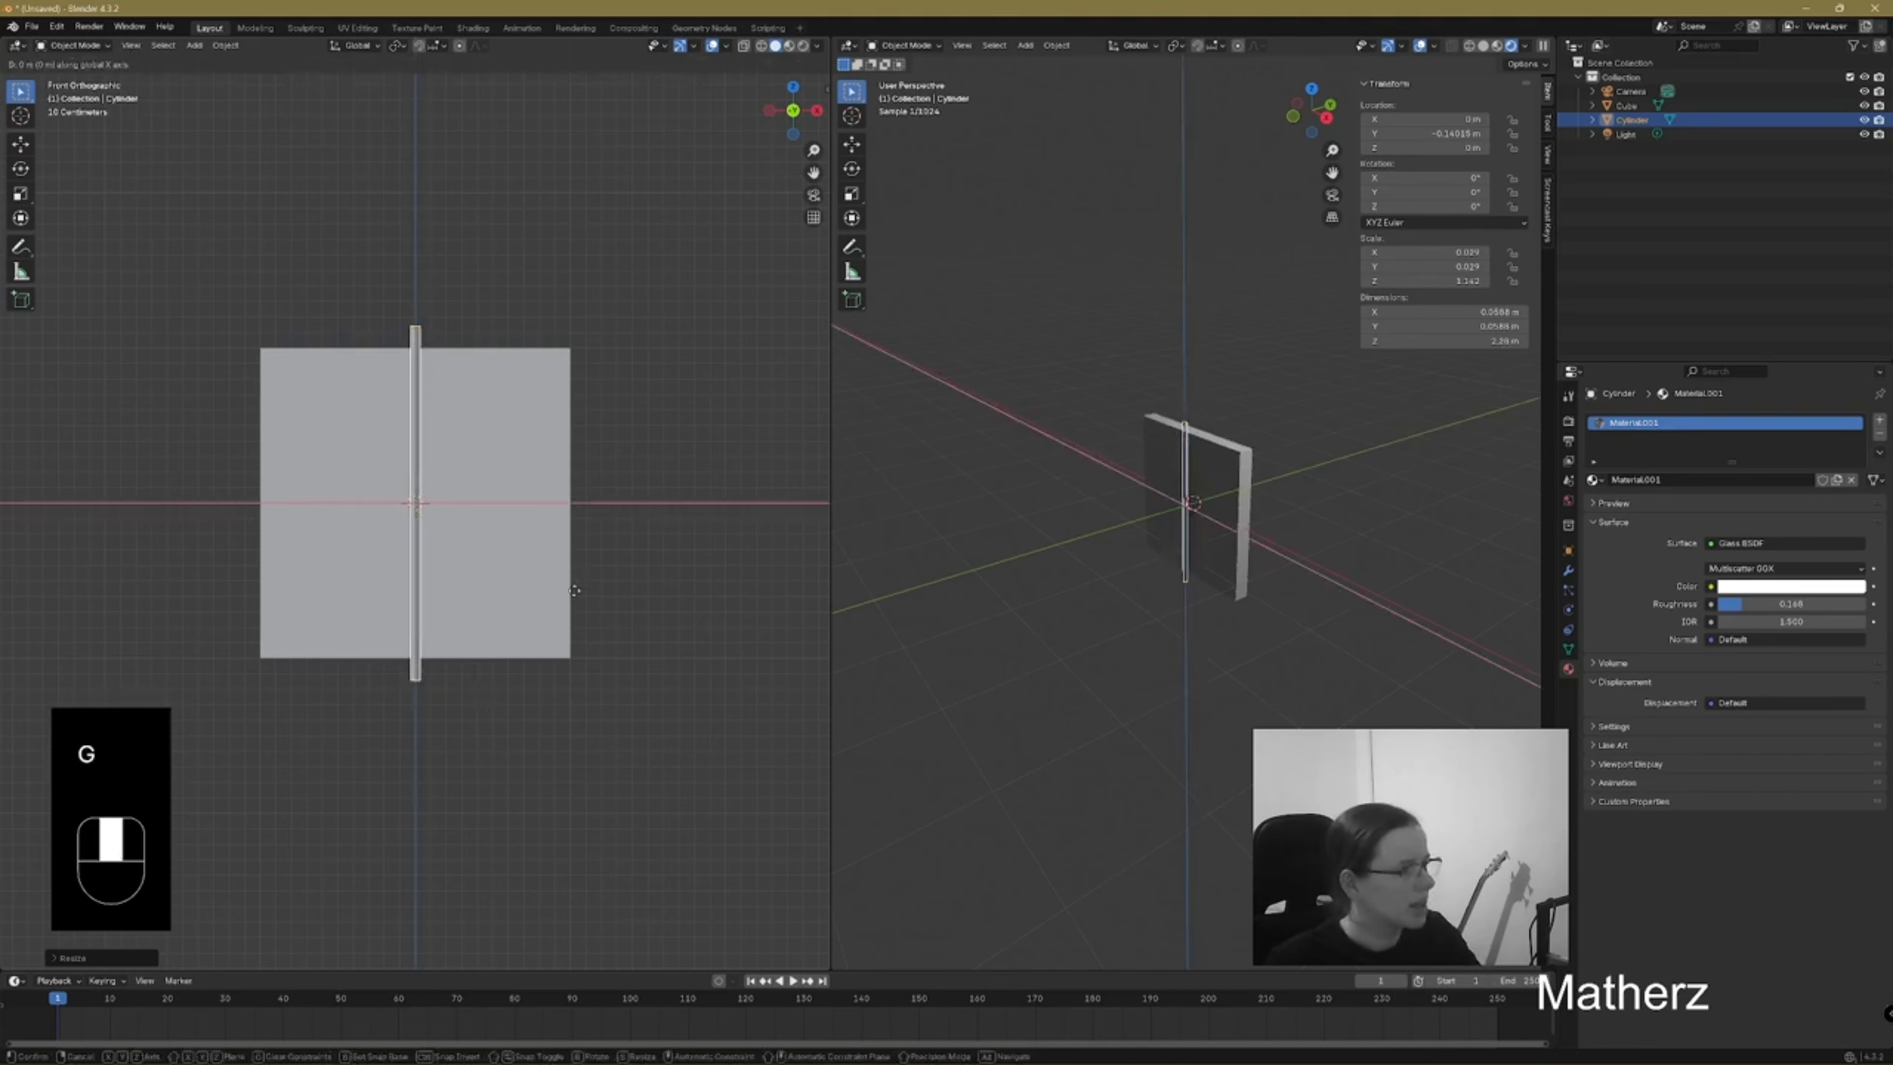
left_click(325, 556)
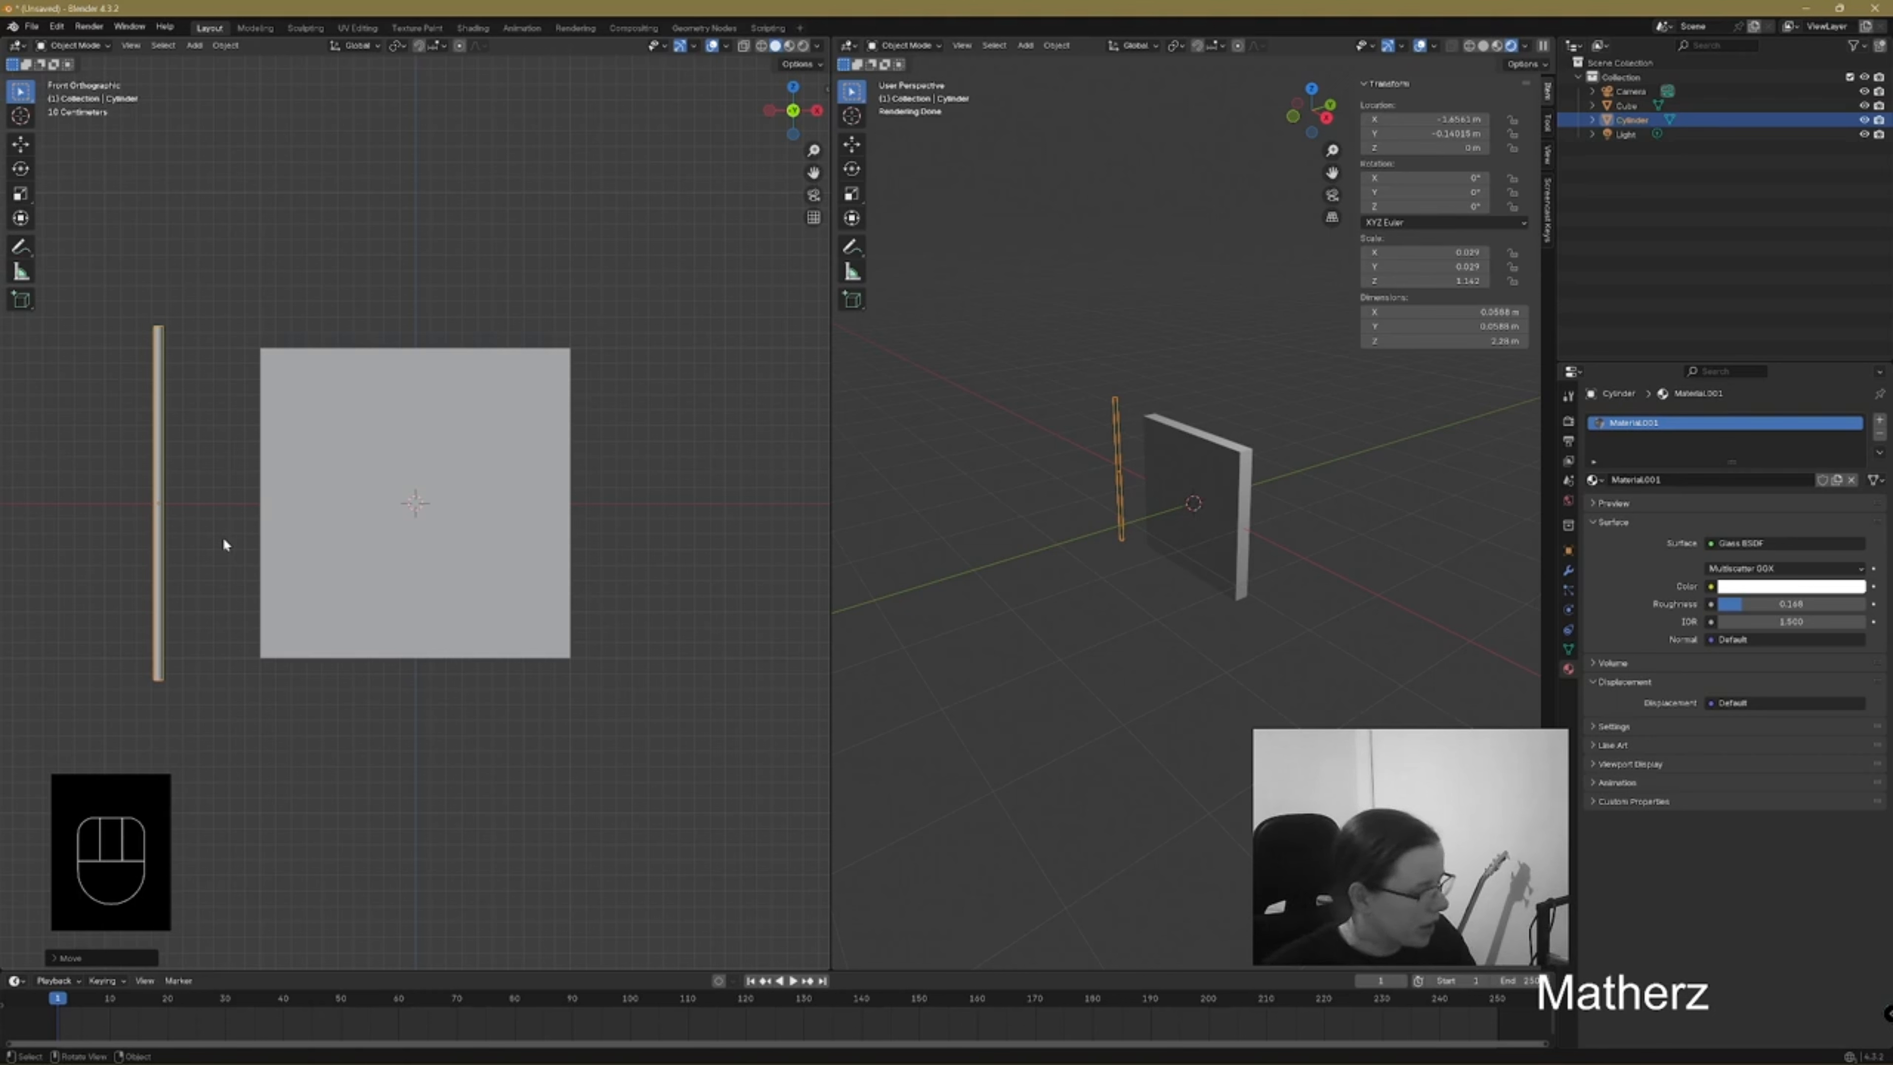
key("shift")
key("shift+d")
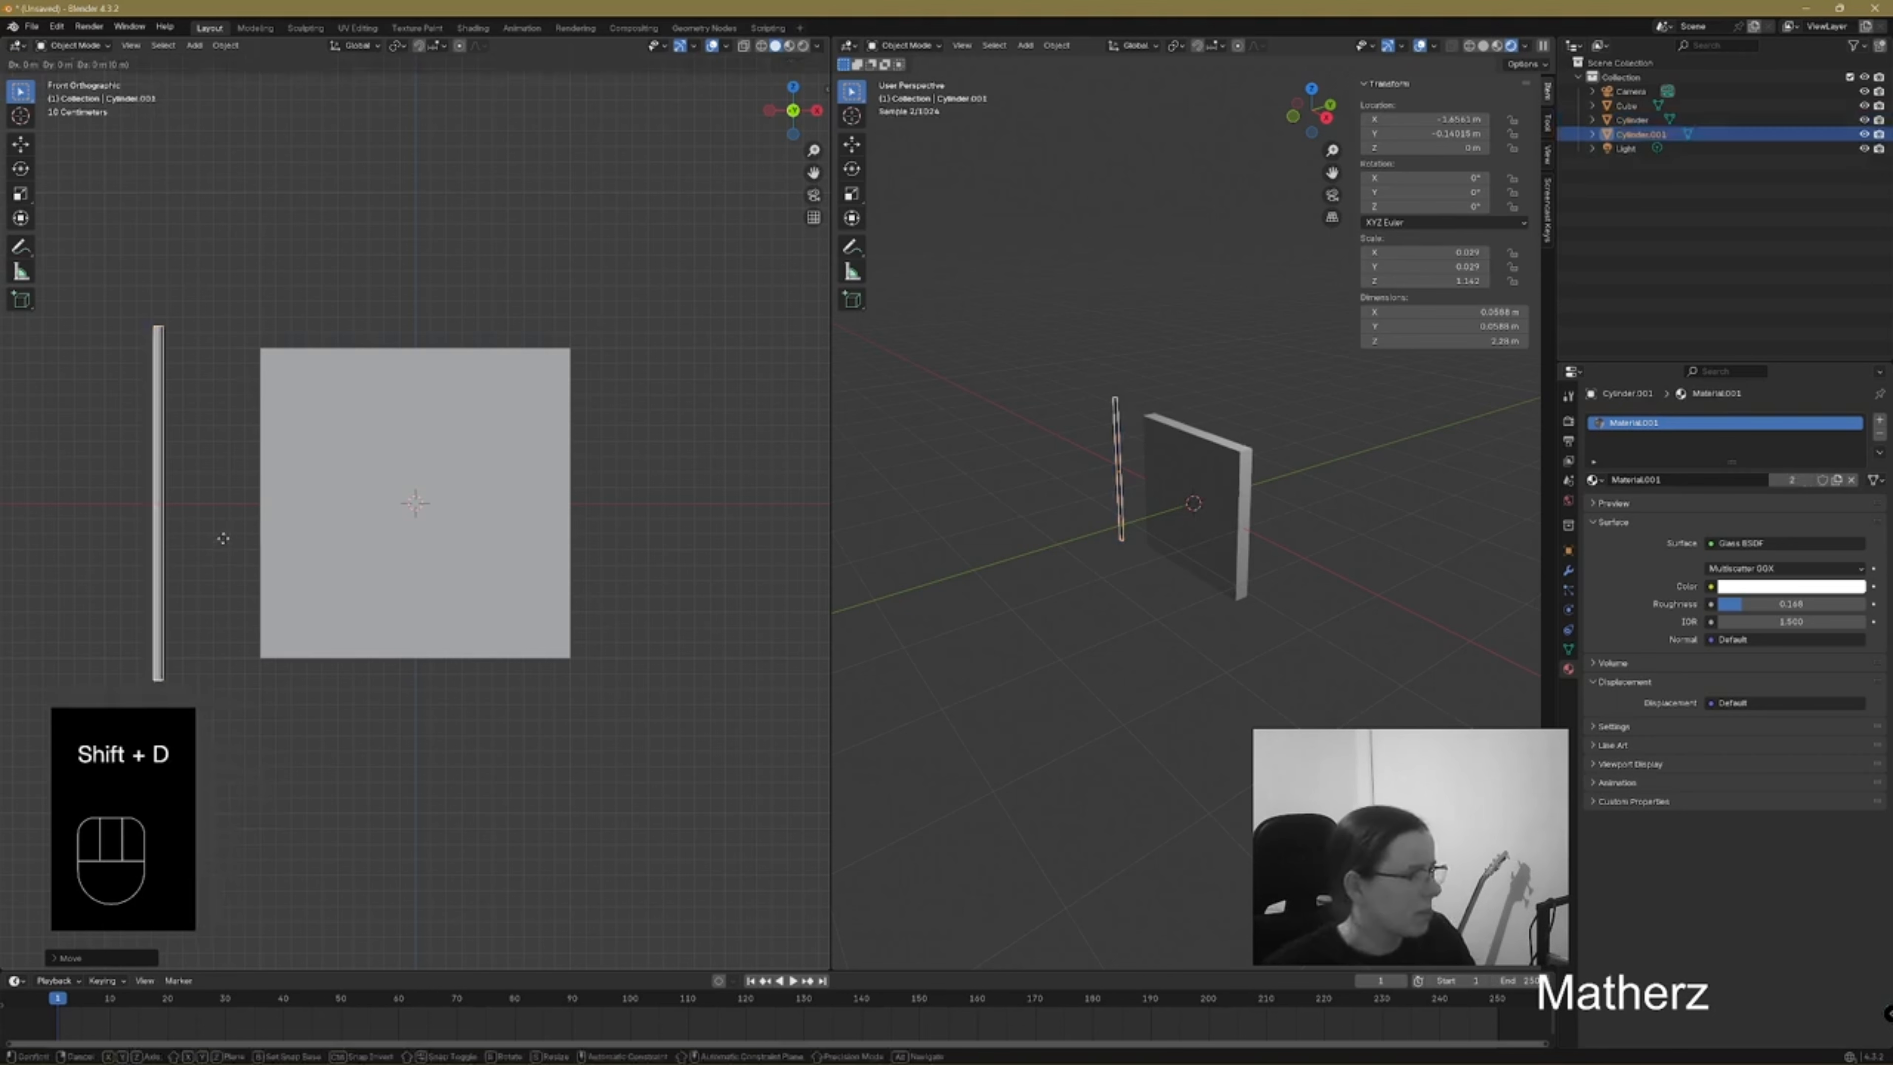
key("x")
left_click(495, 515)
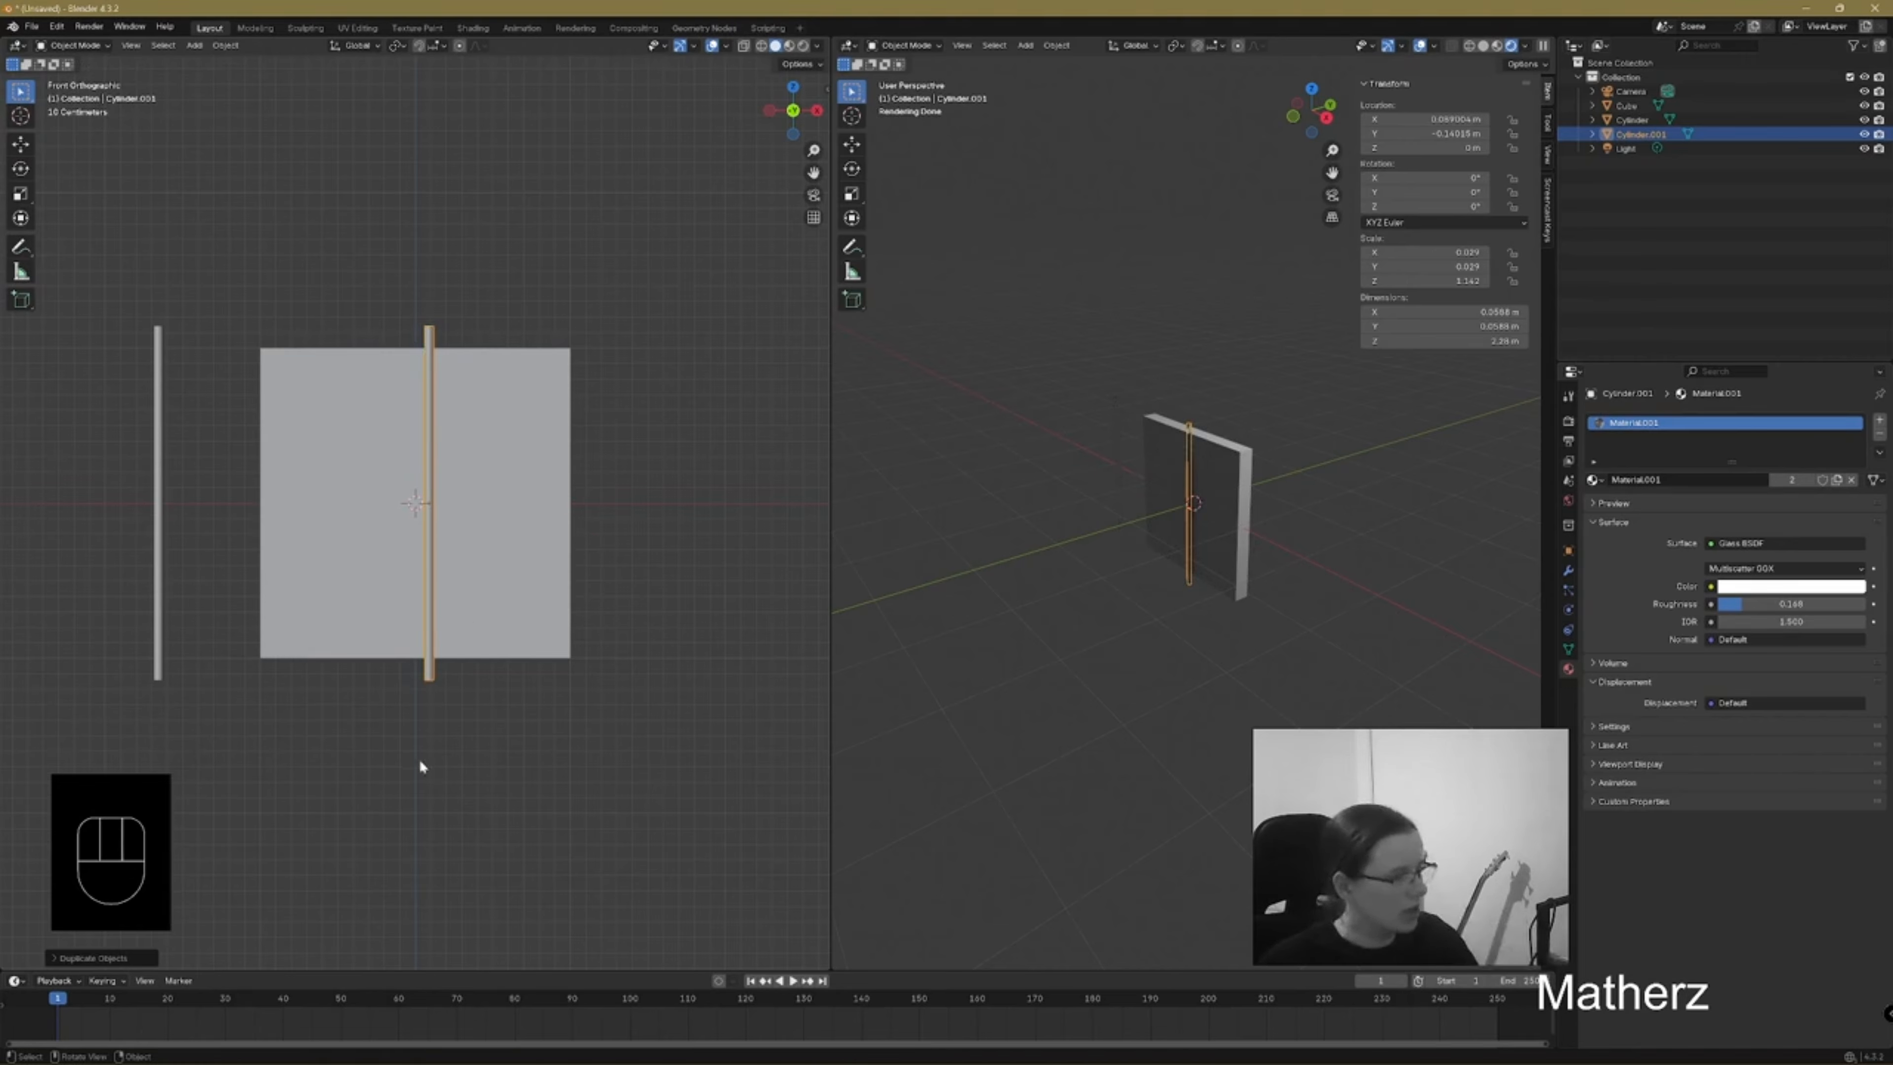
Shorten the duplicate cylinder along Z to about the panel's height and tilt it about 17° in the front view
key("s")
key("z")
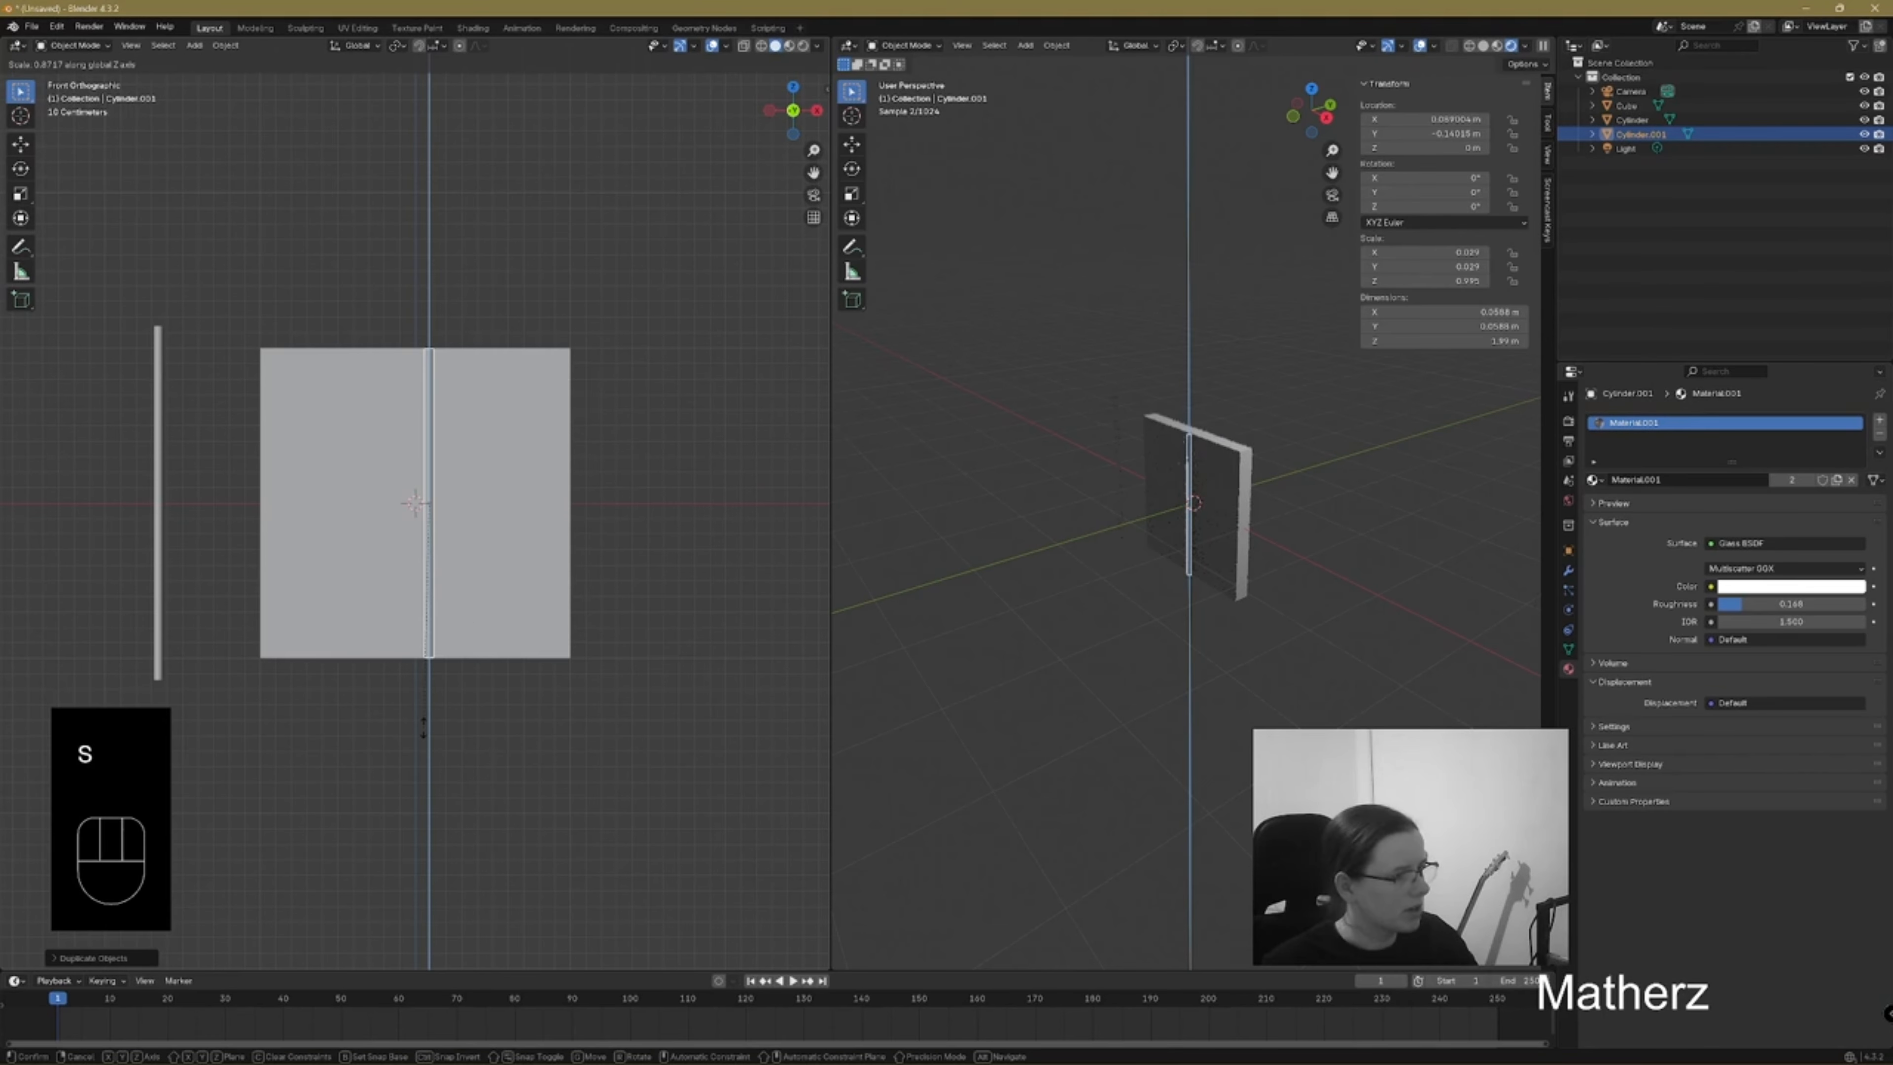
left_click(423, 725)
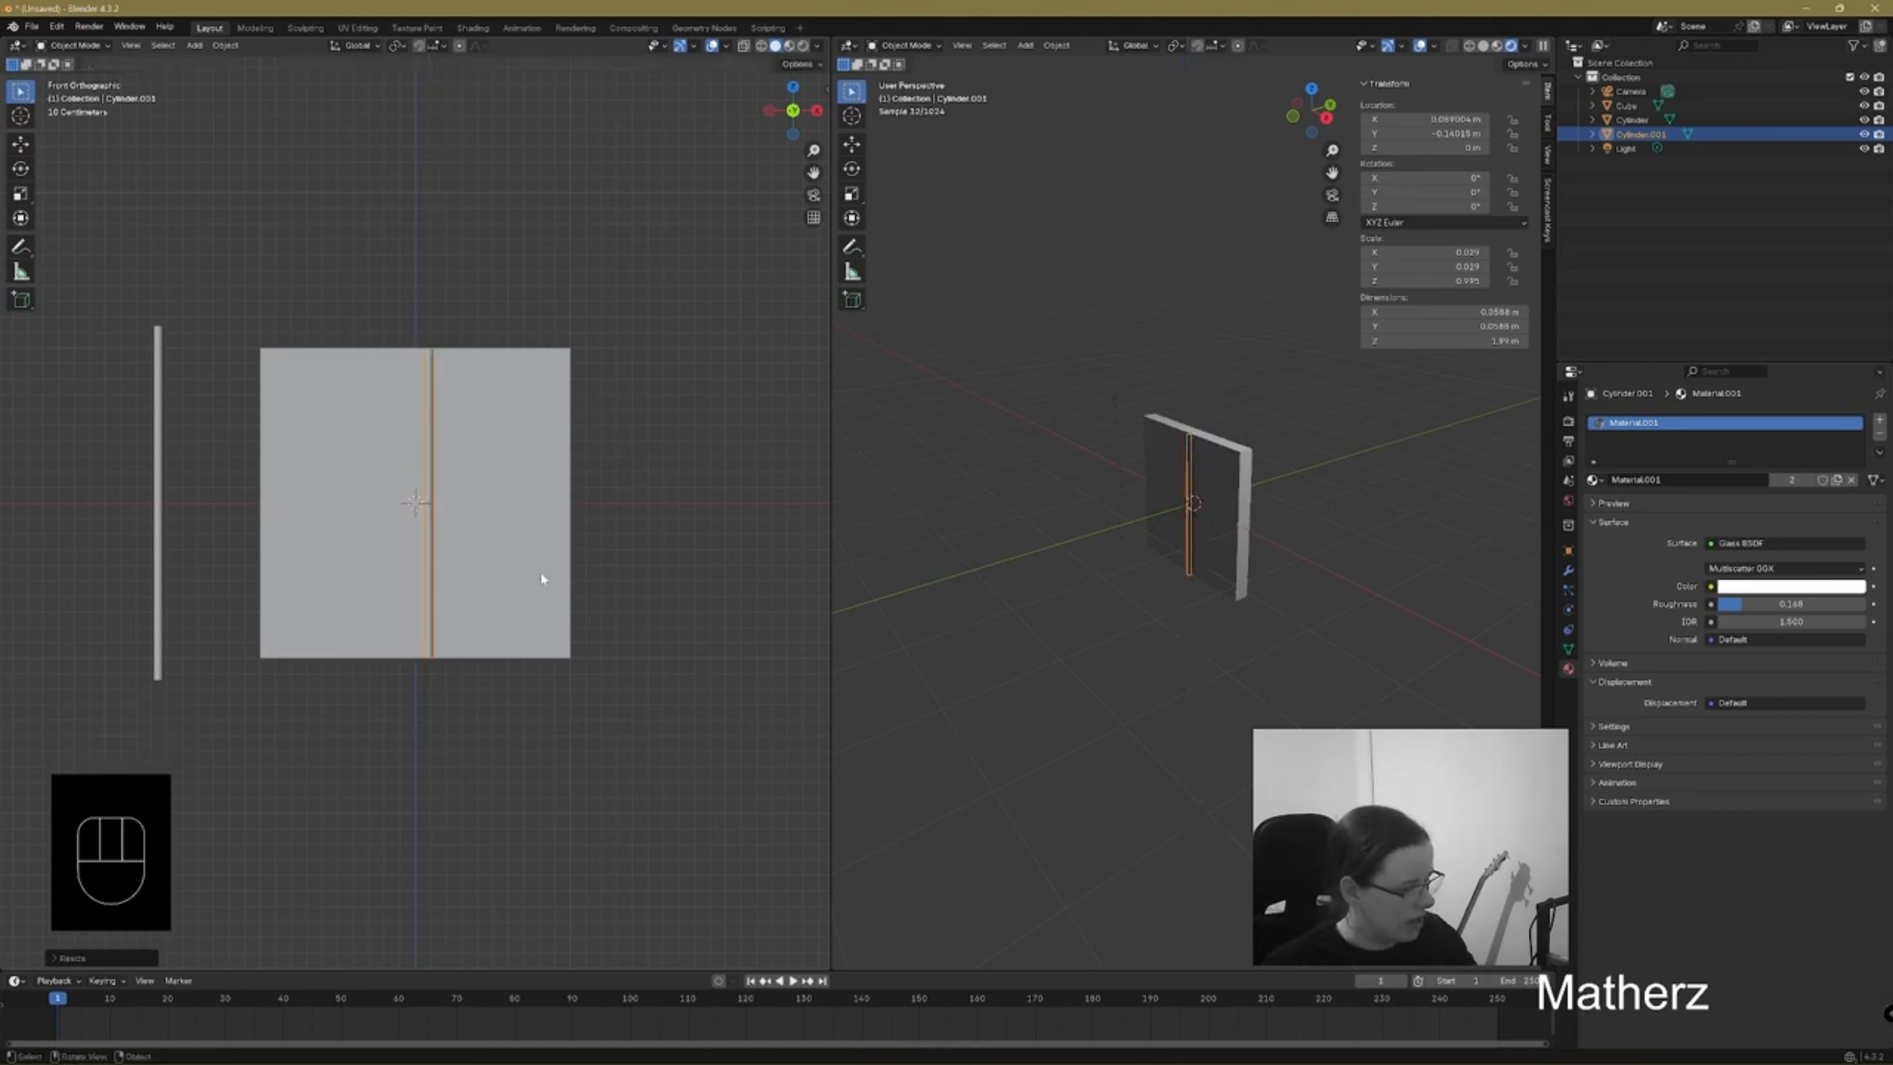
key("r")
left_click(570, 552)
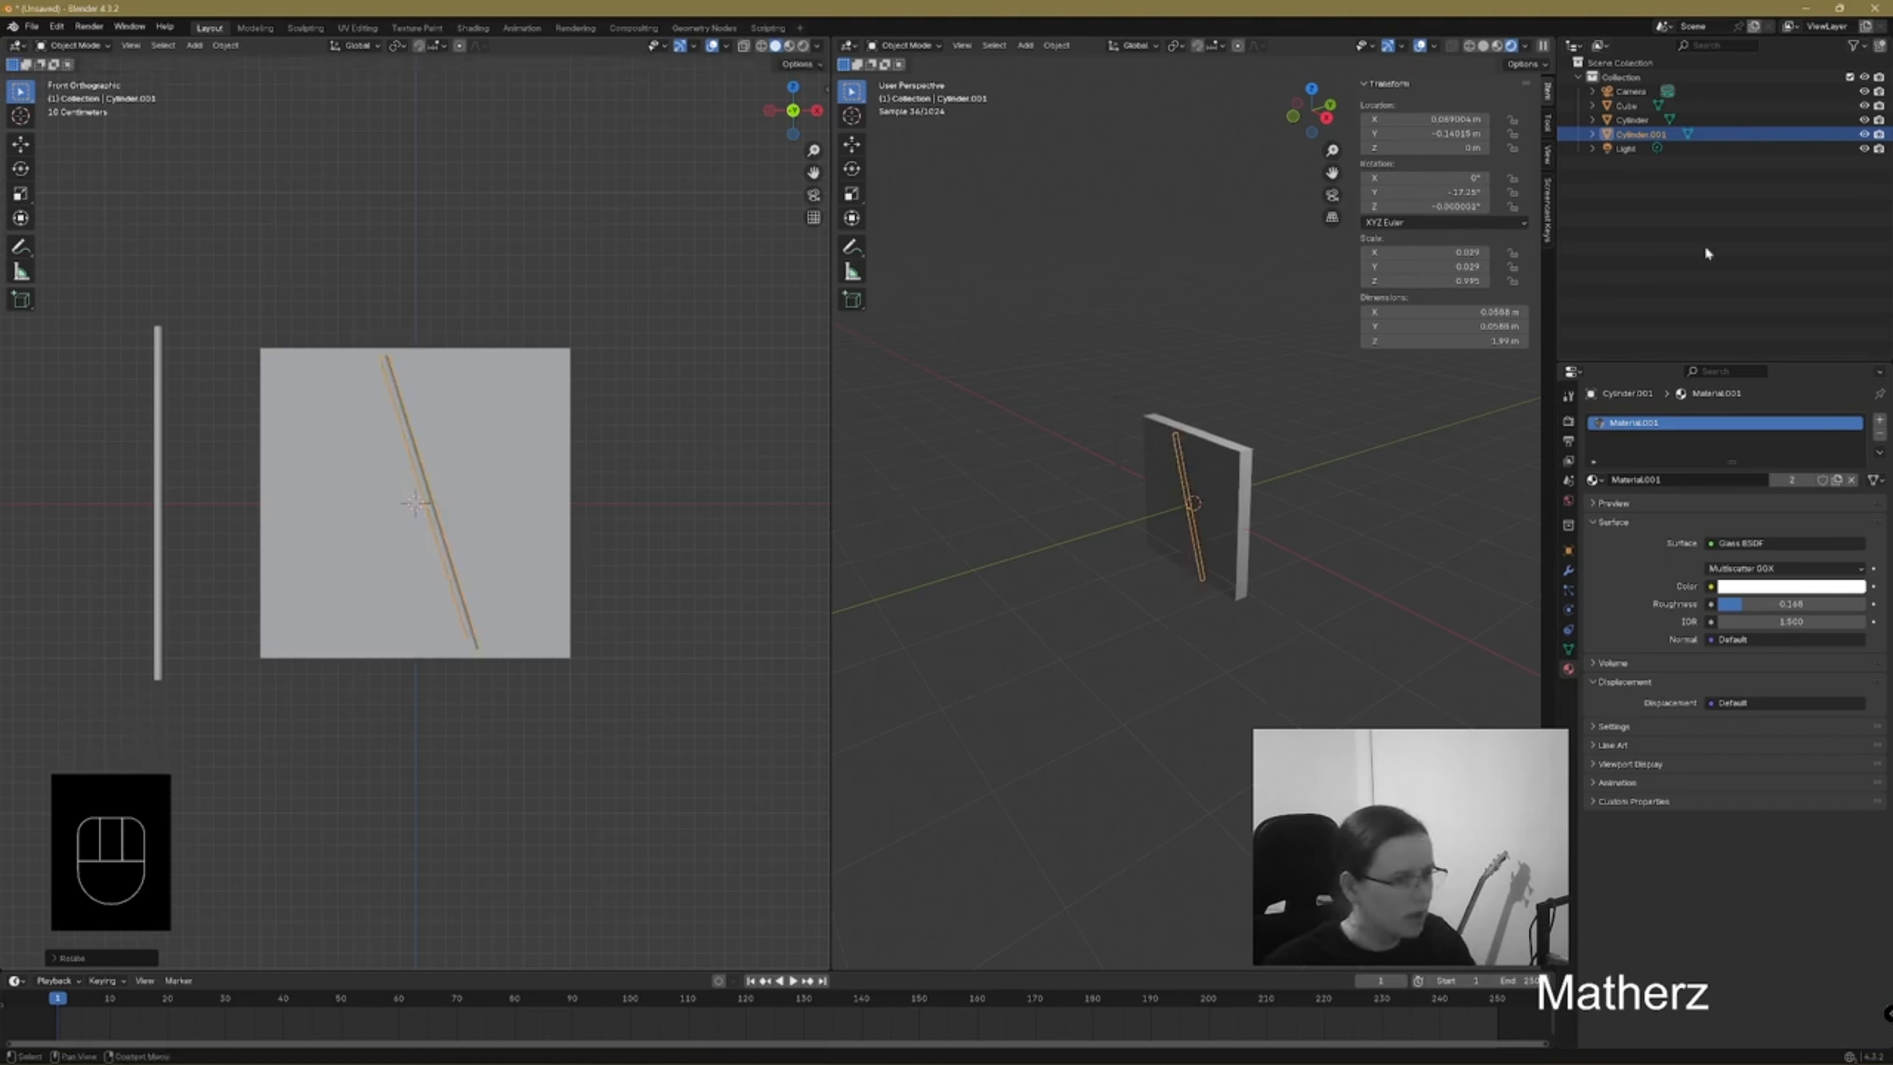
Examine the gap between the tilted cylinder and the panel from the side, using solid shading with X-ray
scroll(1291, 558, "up", 4)
middle_click_drag(1306, 556, 1288, 550)
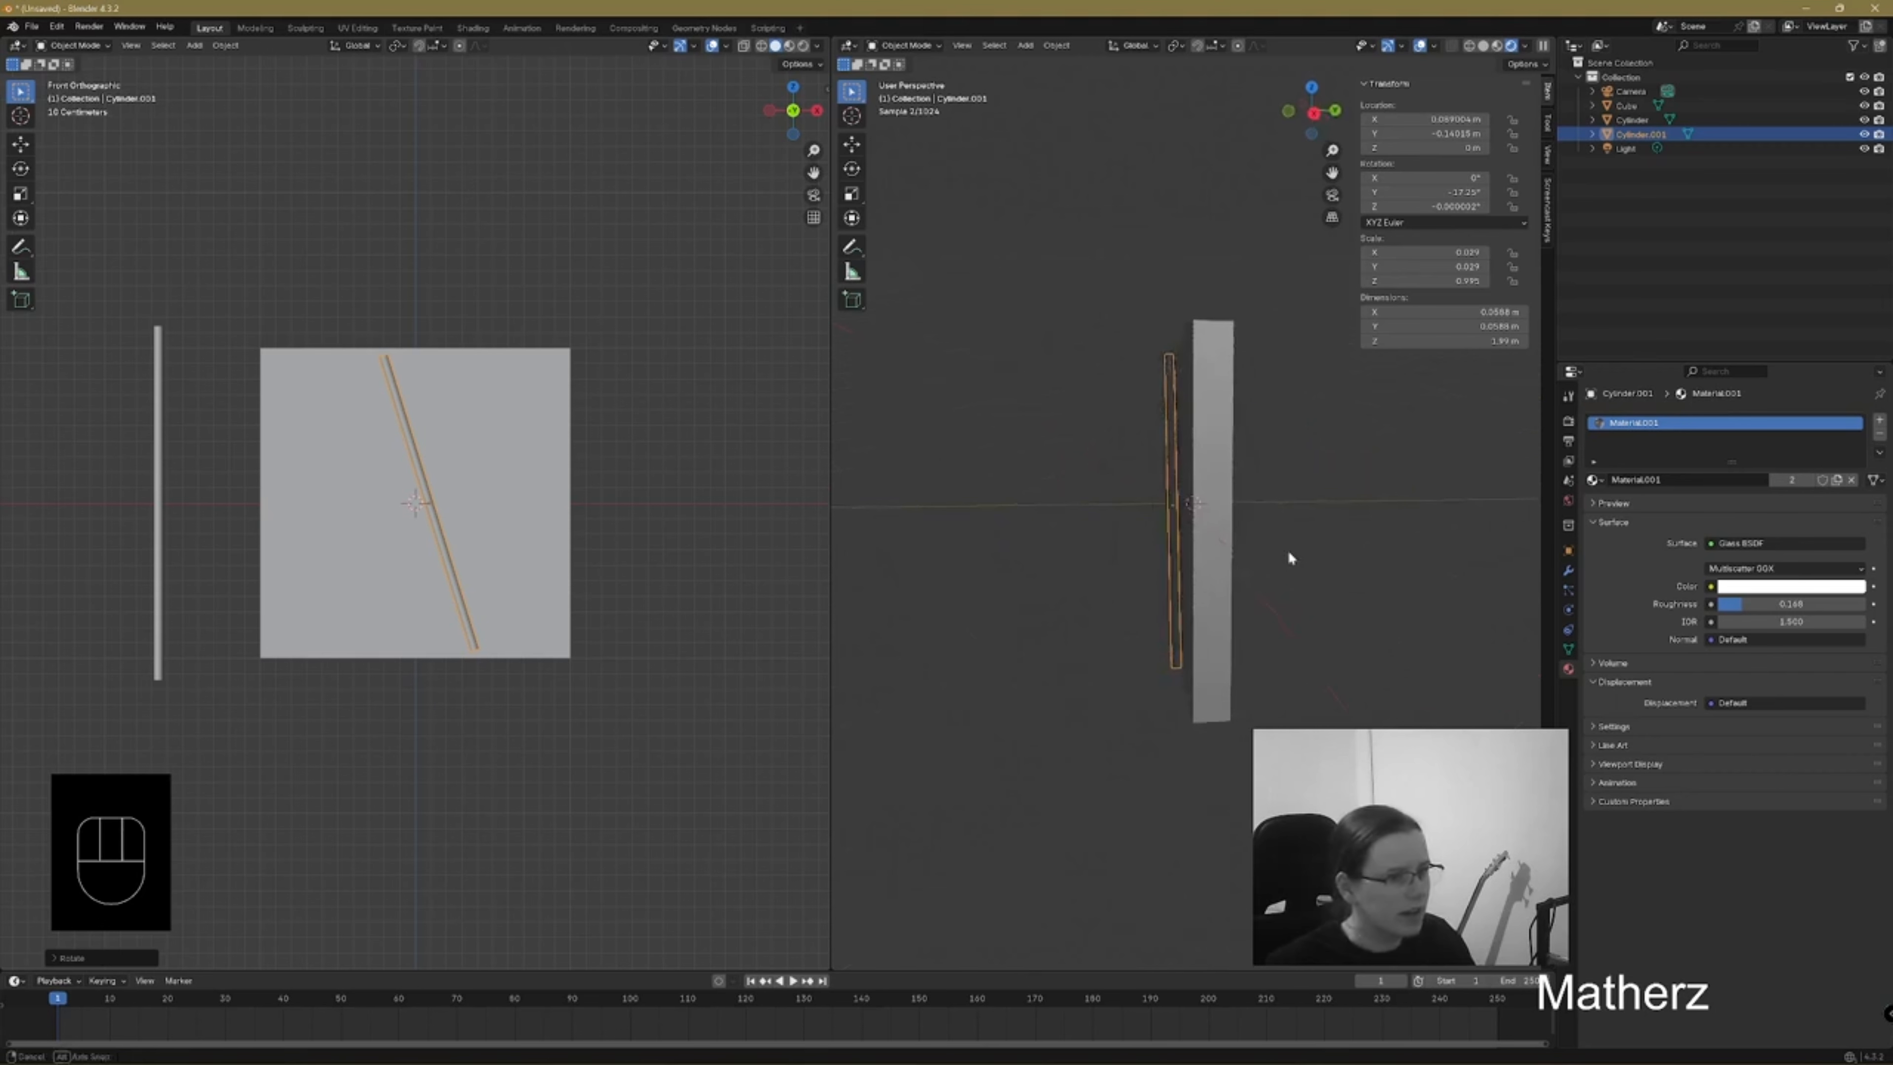
scroll(1239, 570, "up", 2)
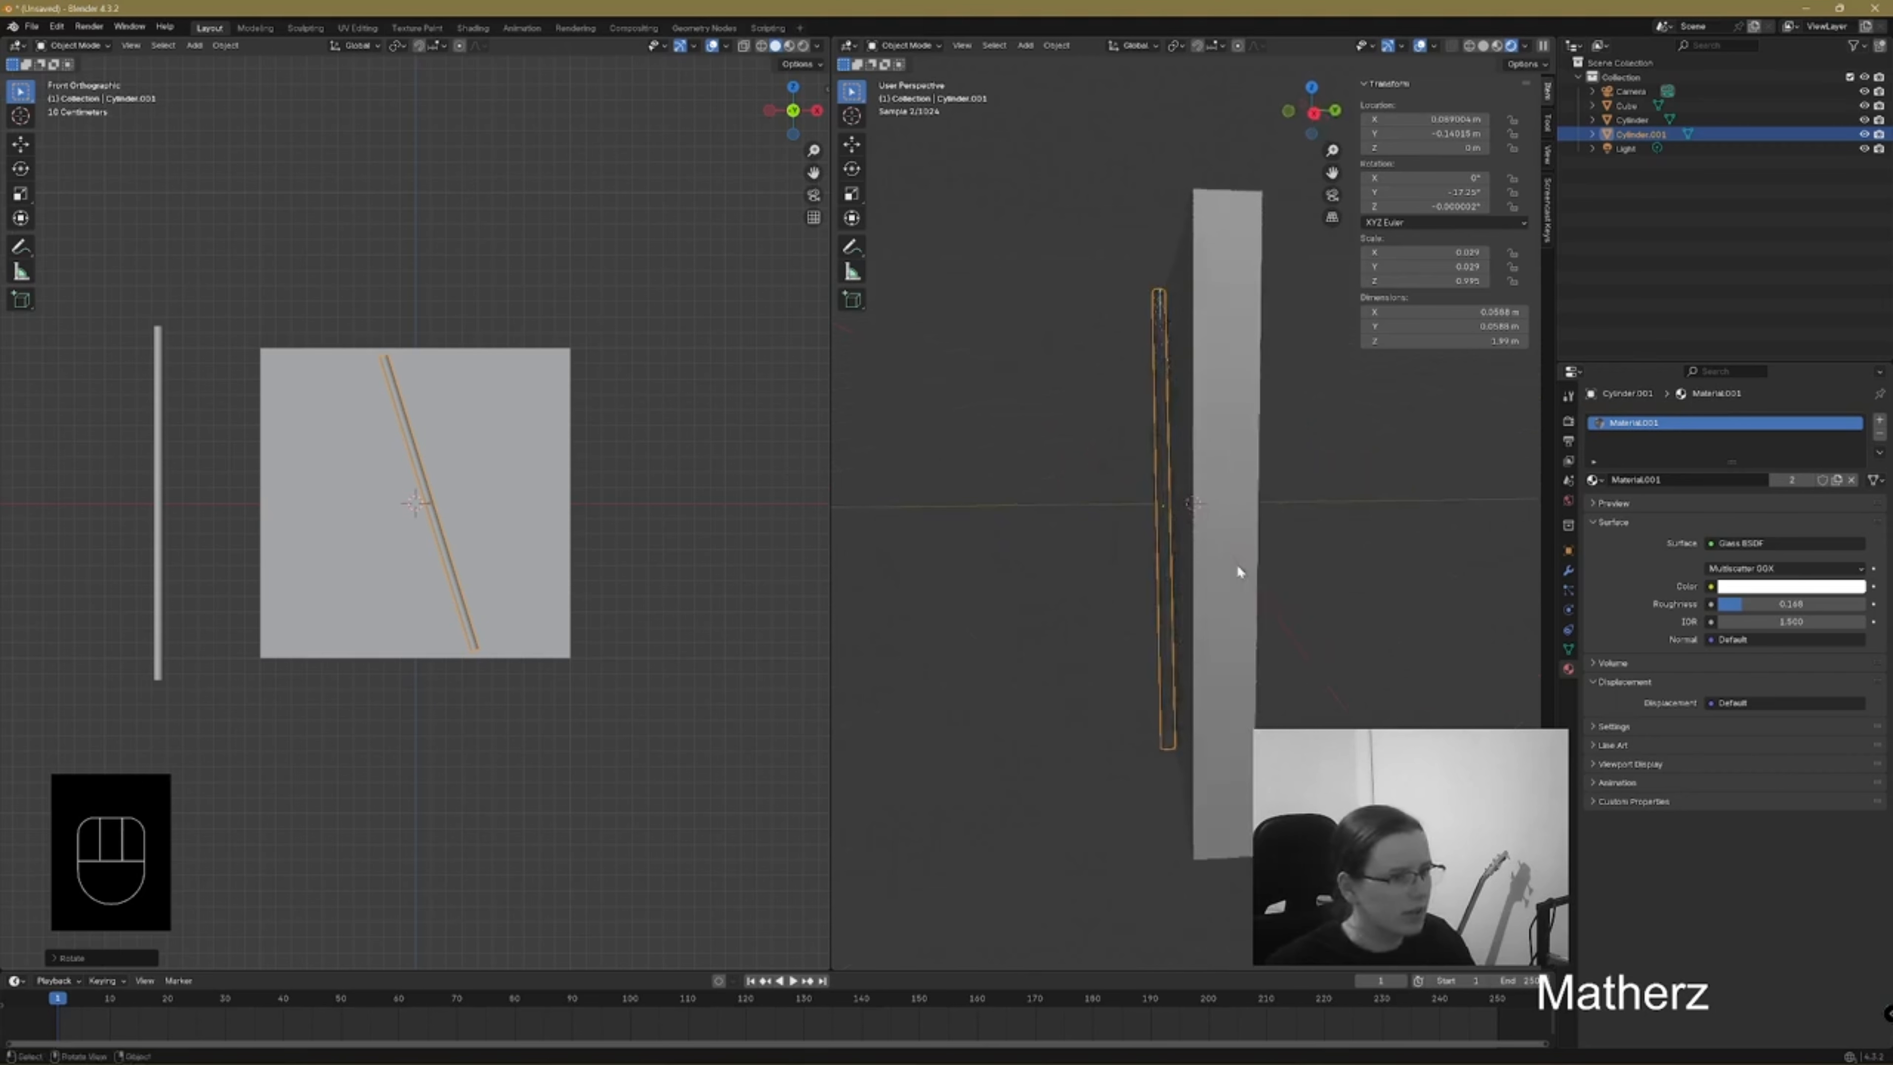
left_click(1230, 437)
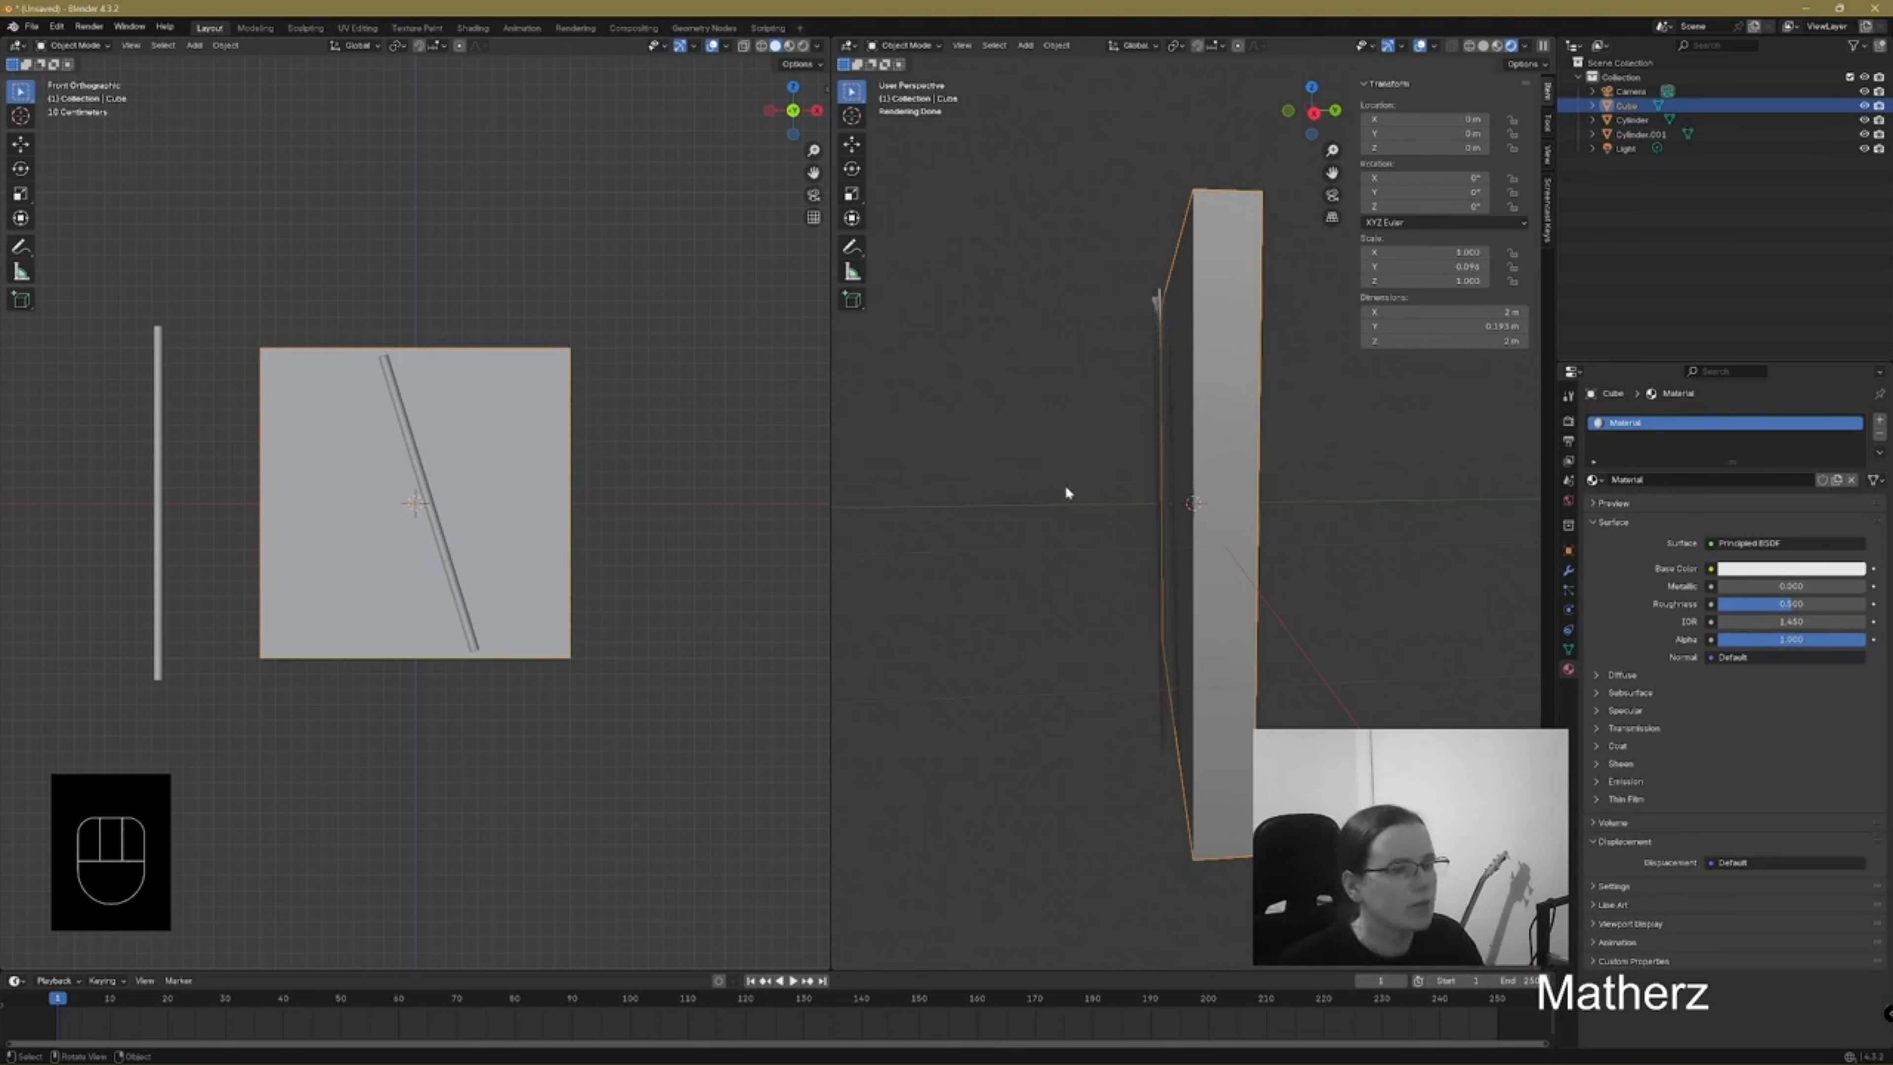
scroll(1143, 521, "up", 3)
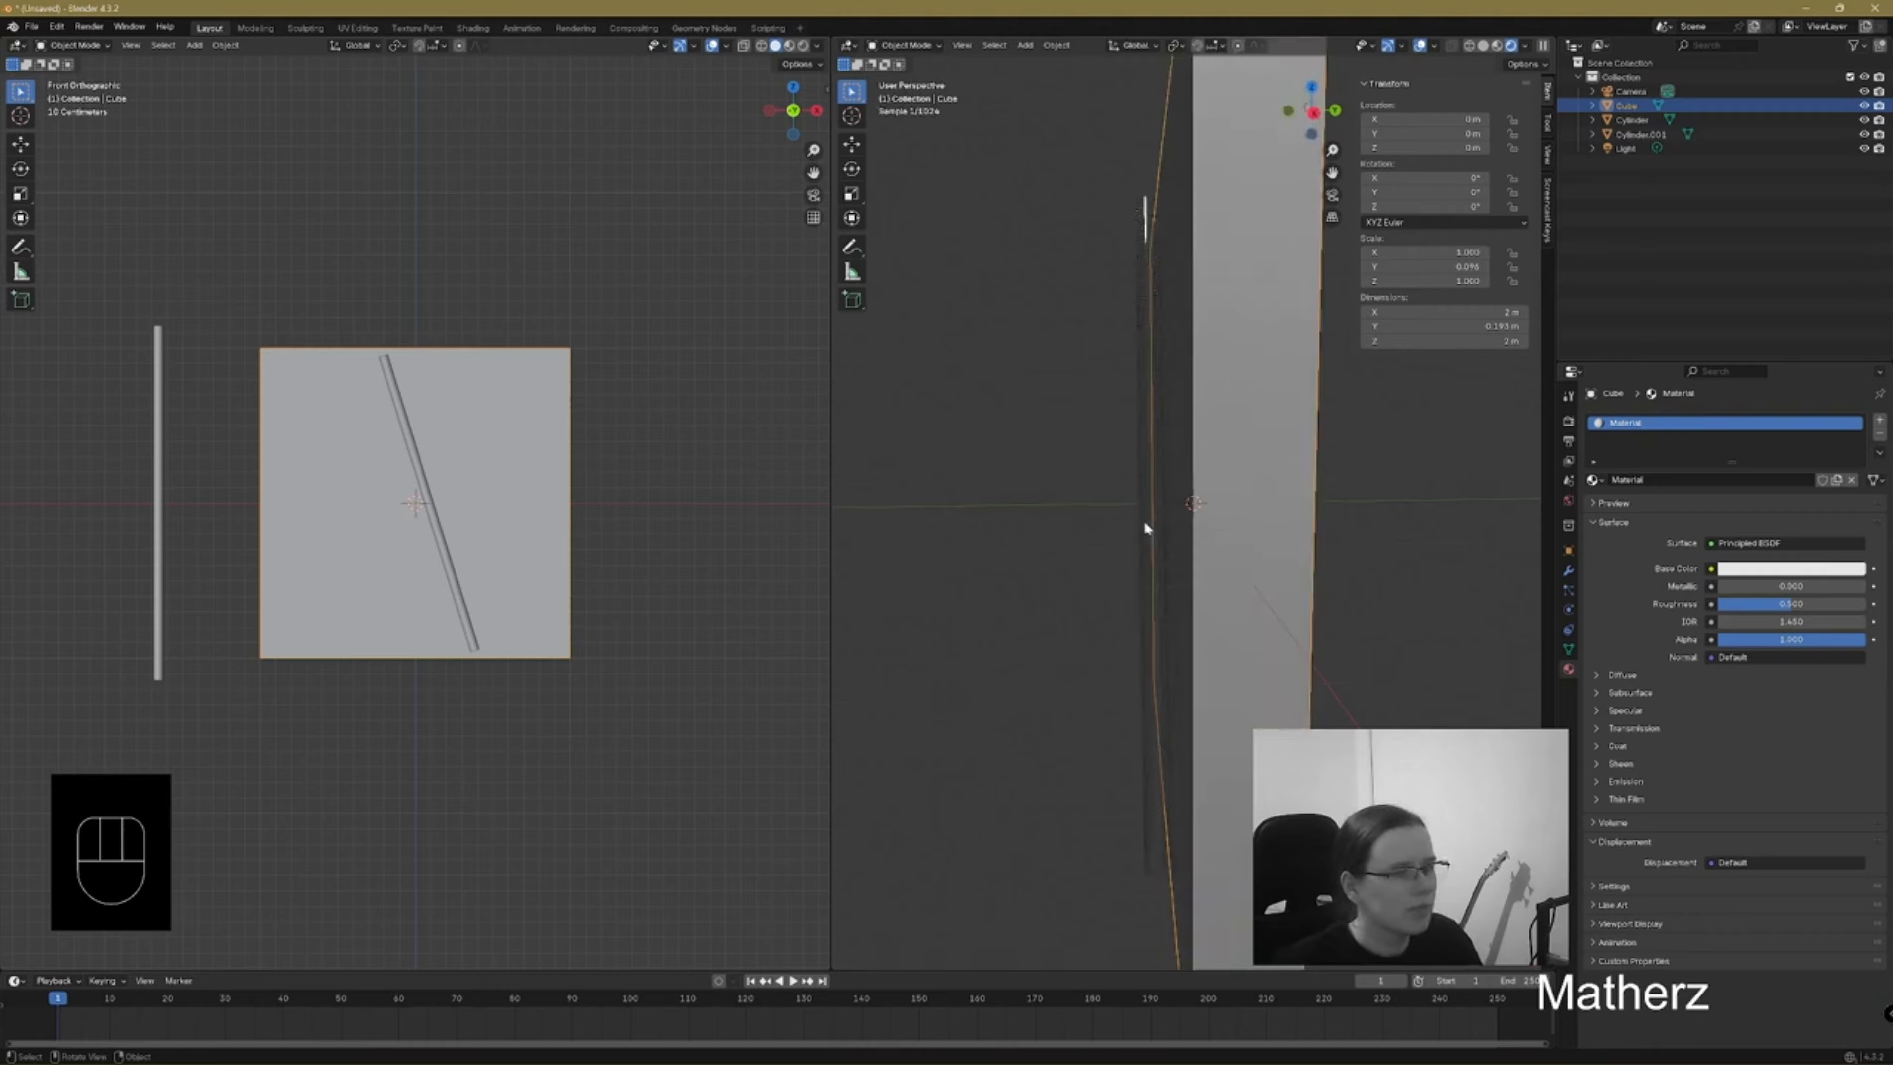
left_click(1484, 46)
mouse_move(1322, 440)
middle_mouse_down()
mouse_move(1288, 434)
mouse_move(1303, 442)
middle_mouse_up()
left_click(1470, 46)
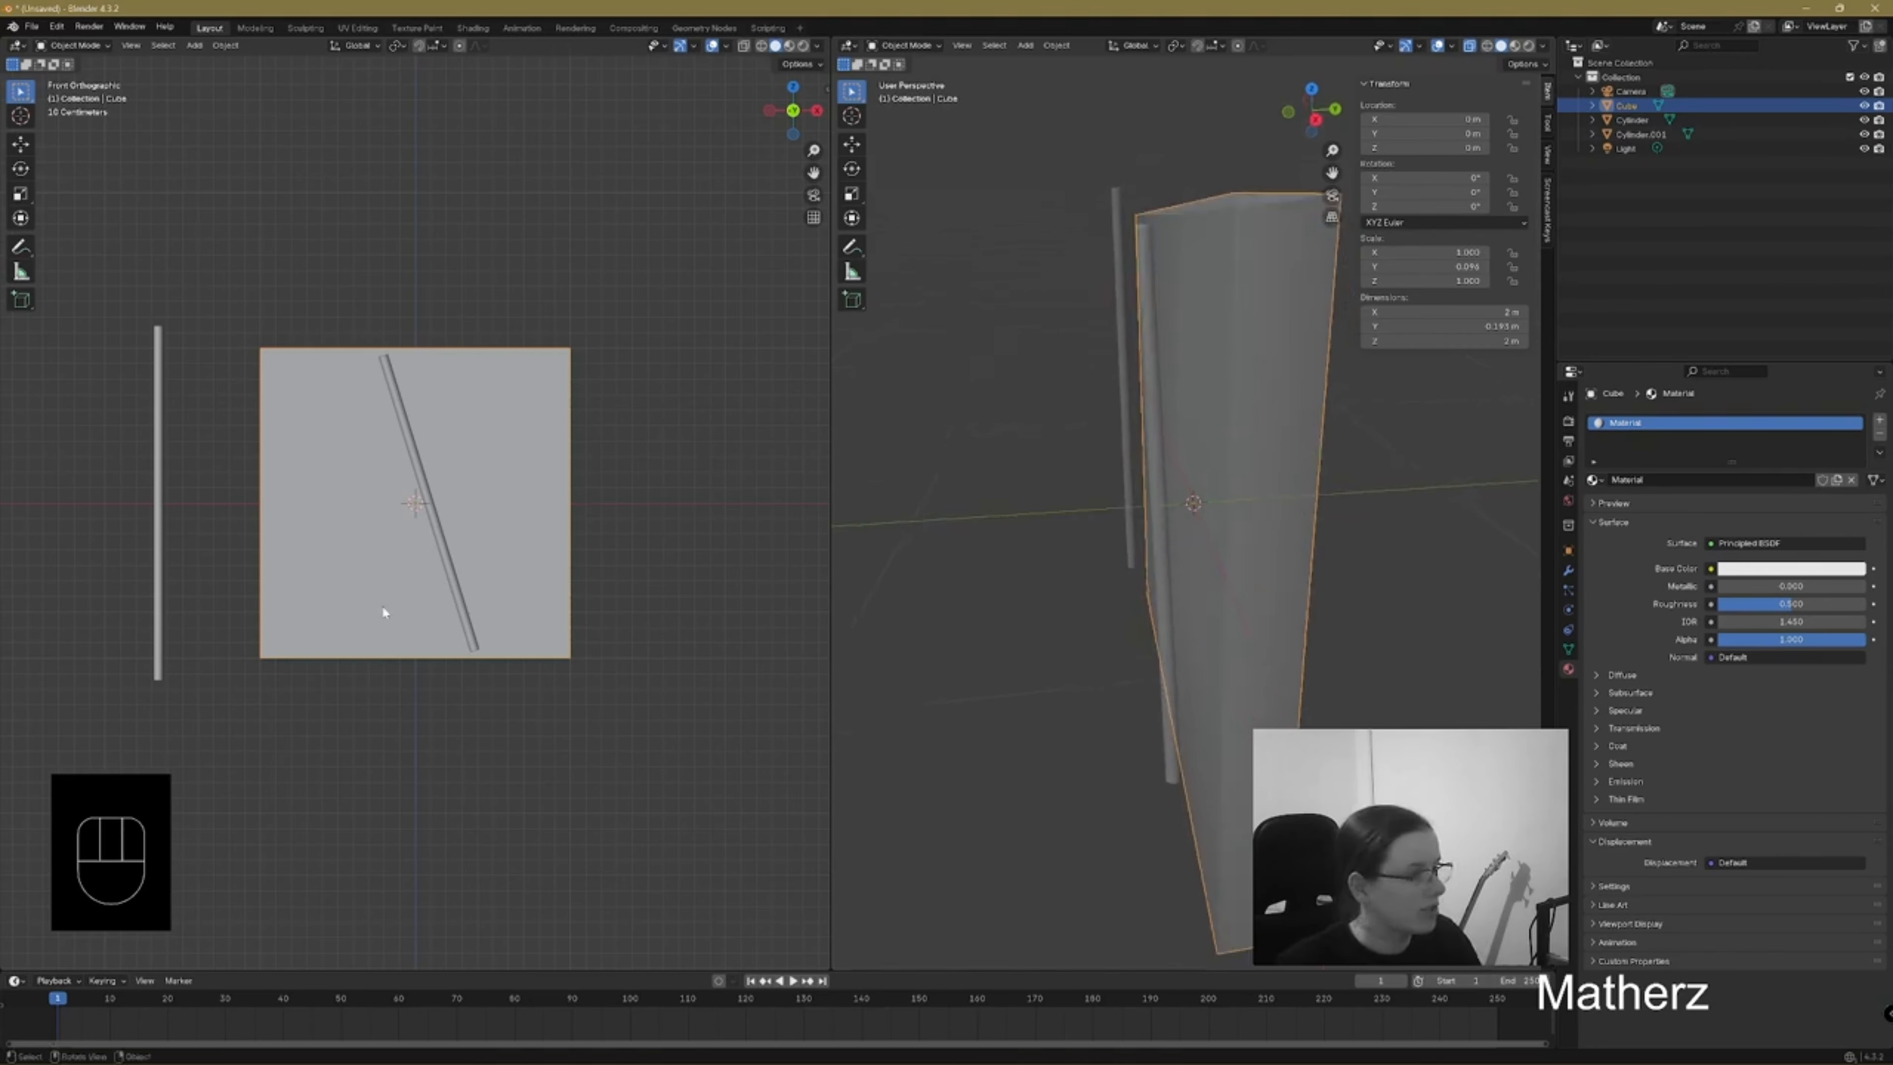
Duplicate the tilted cylinder along the X axis and place the copy at X about 0.67 m
left_click(411, 442)
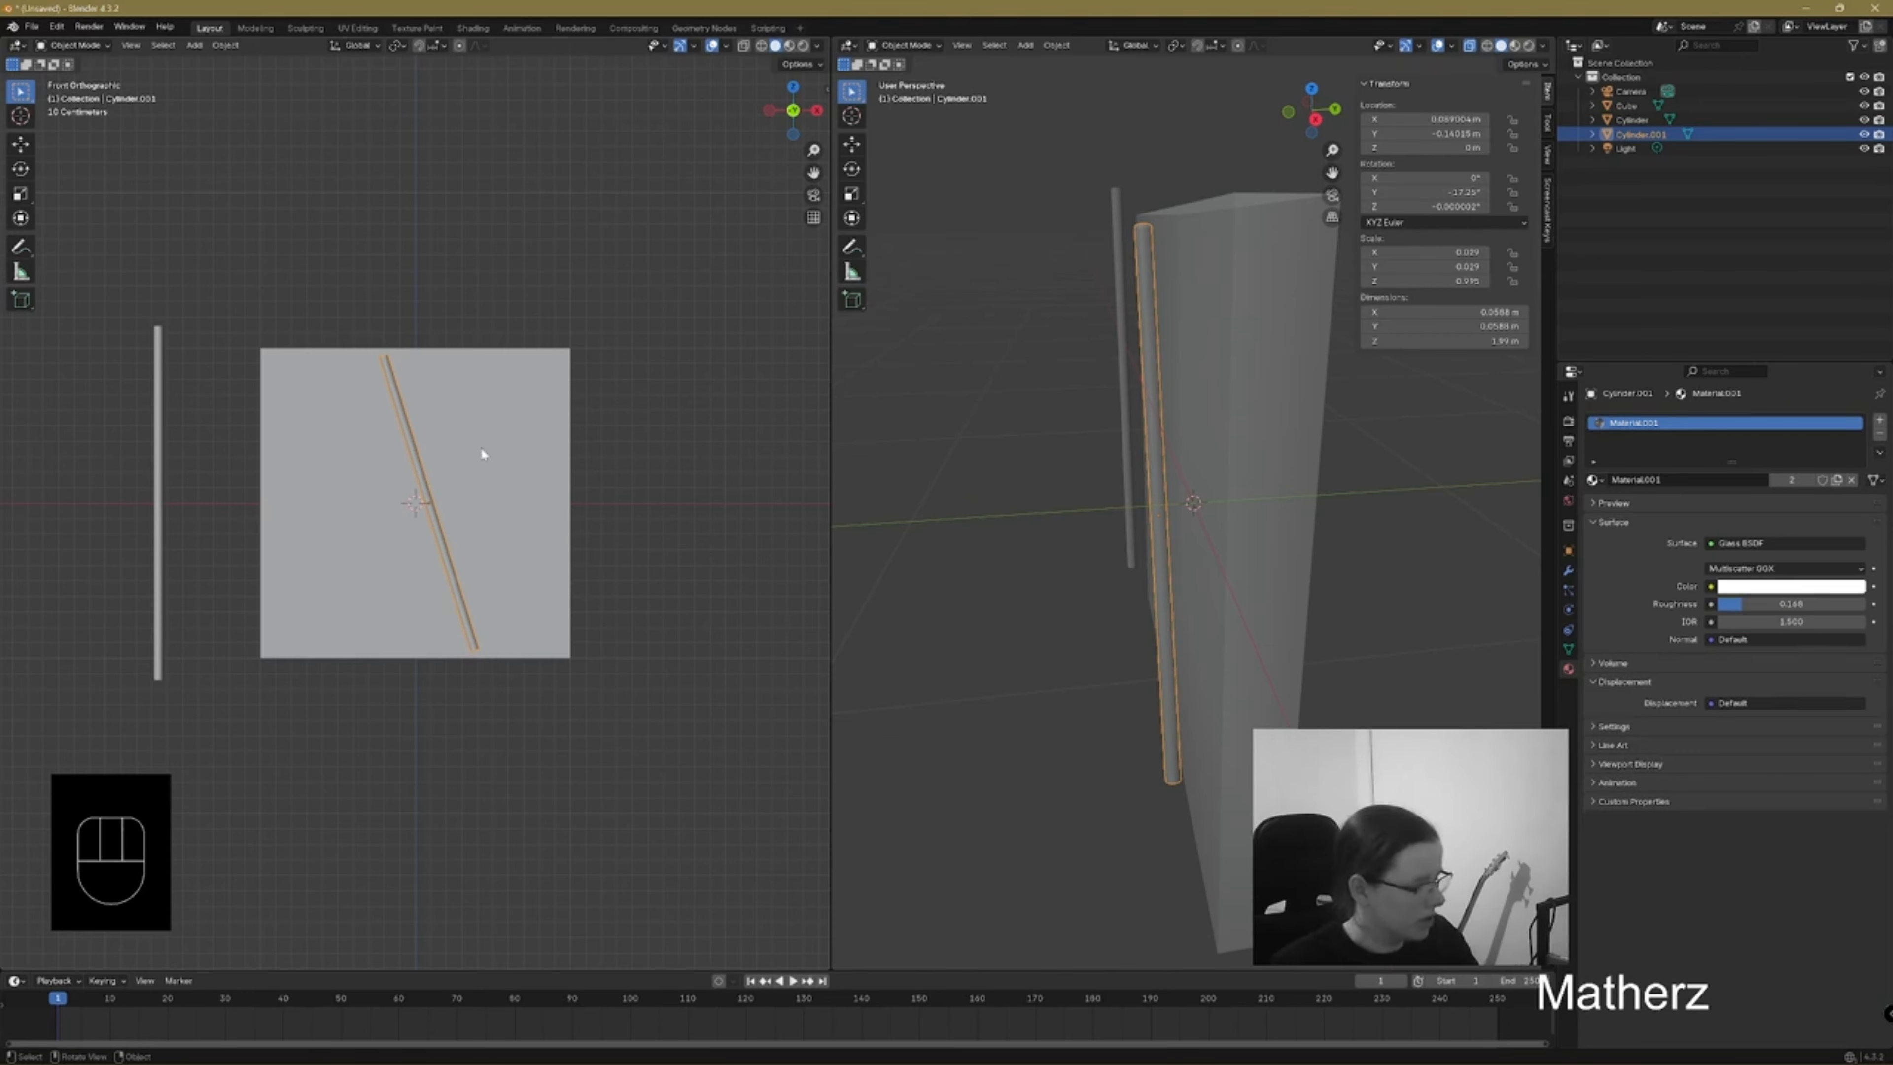
key("shift+d")
key("x")
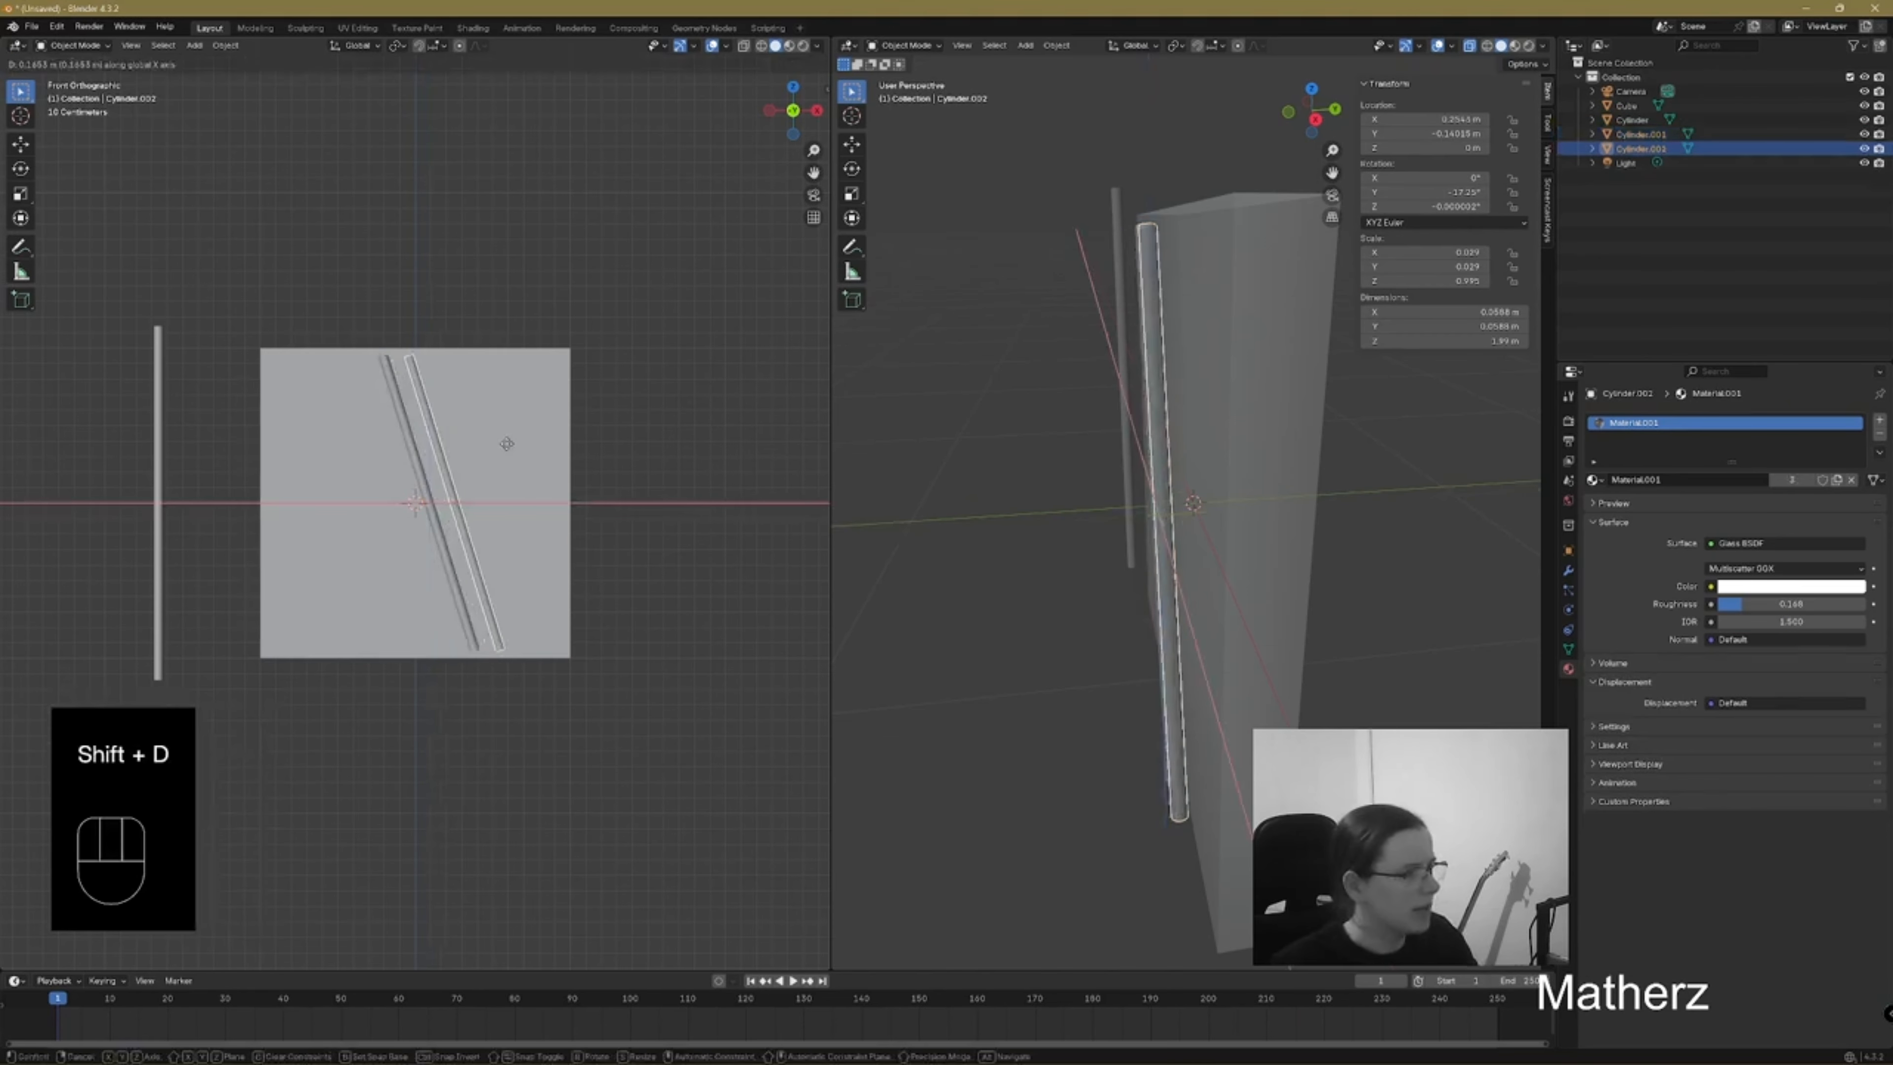
left_click(570, 440)
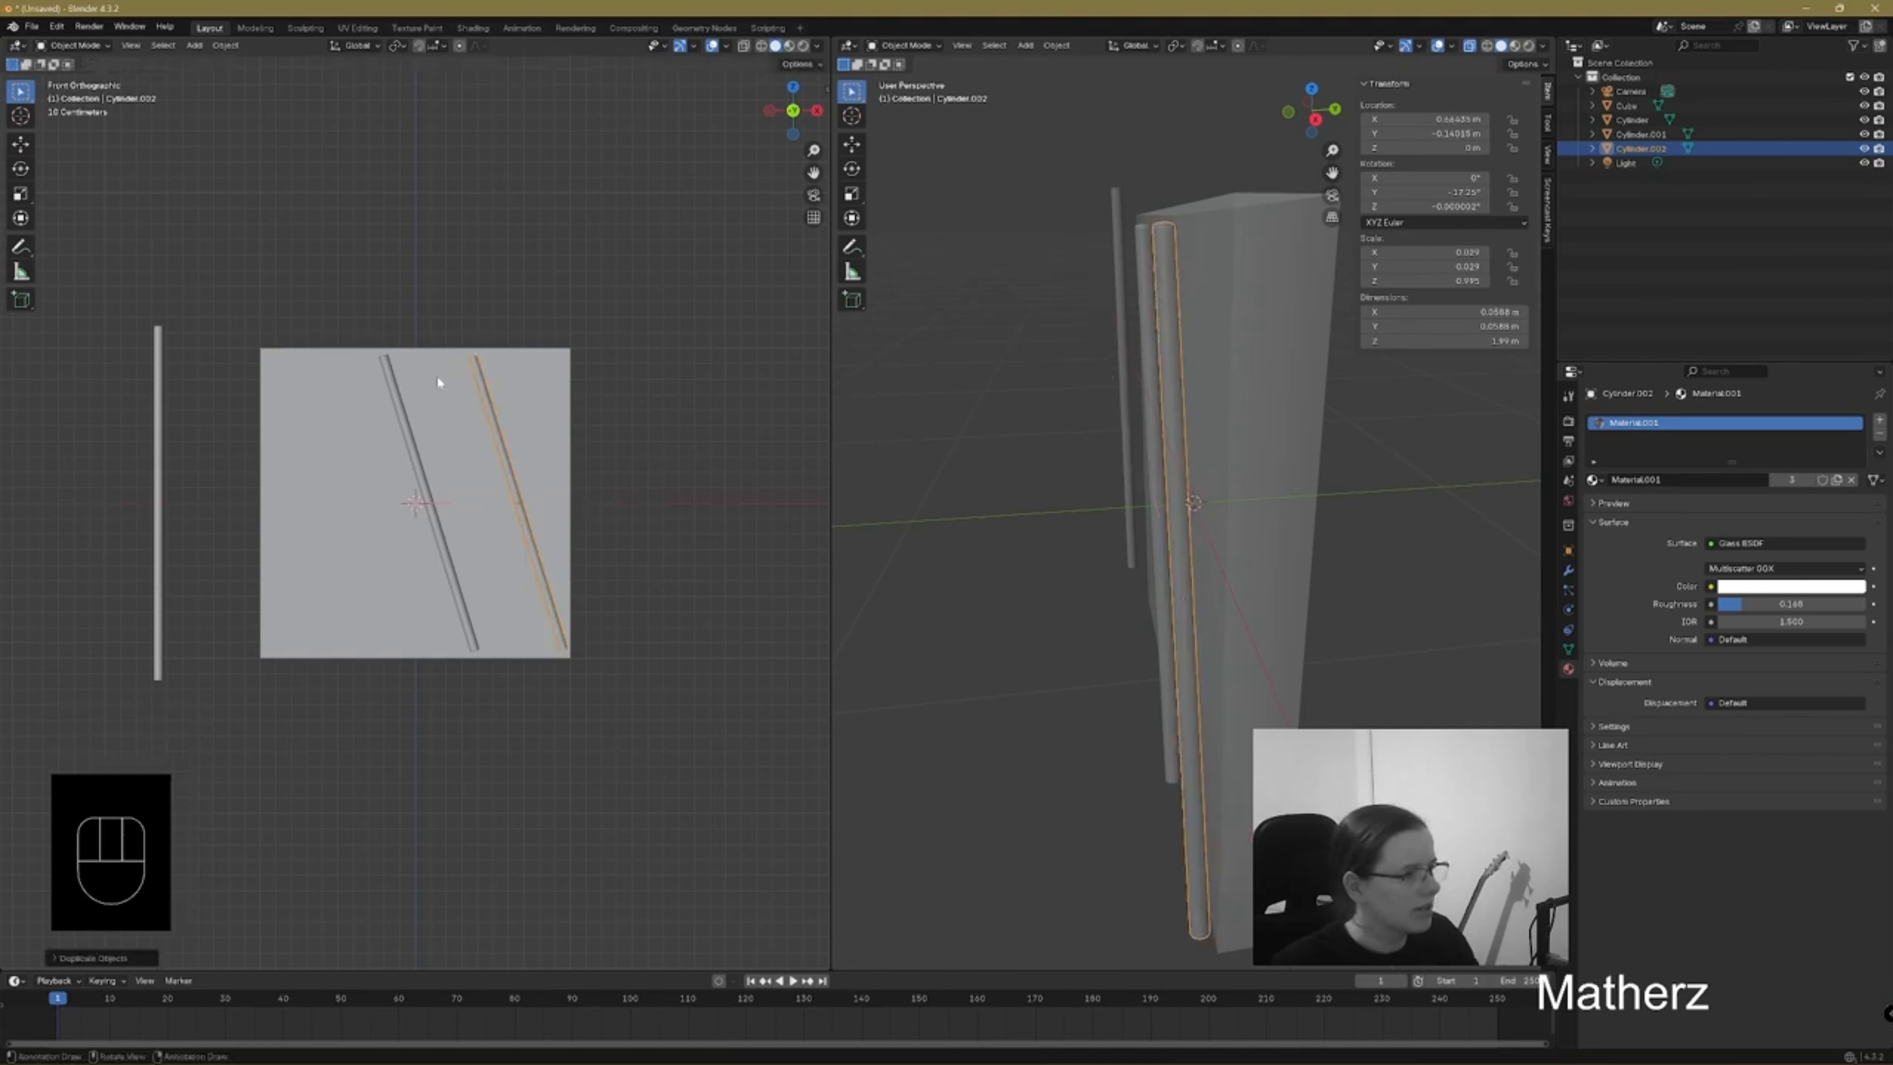
Duplicate the tilted cylinder twice along X, placing one copy at the panel's left edge and the other at X about -0.30 m
key("shift+d")
key("x")
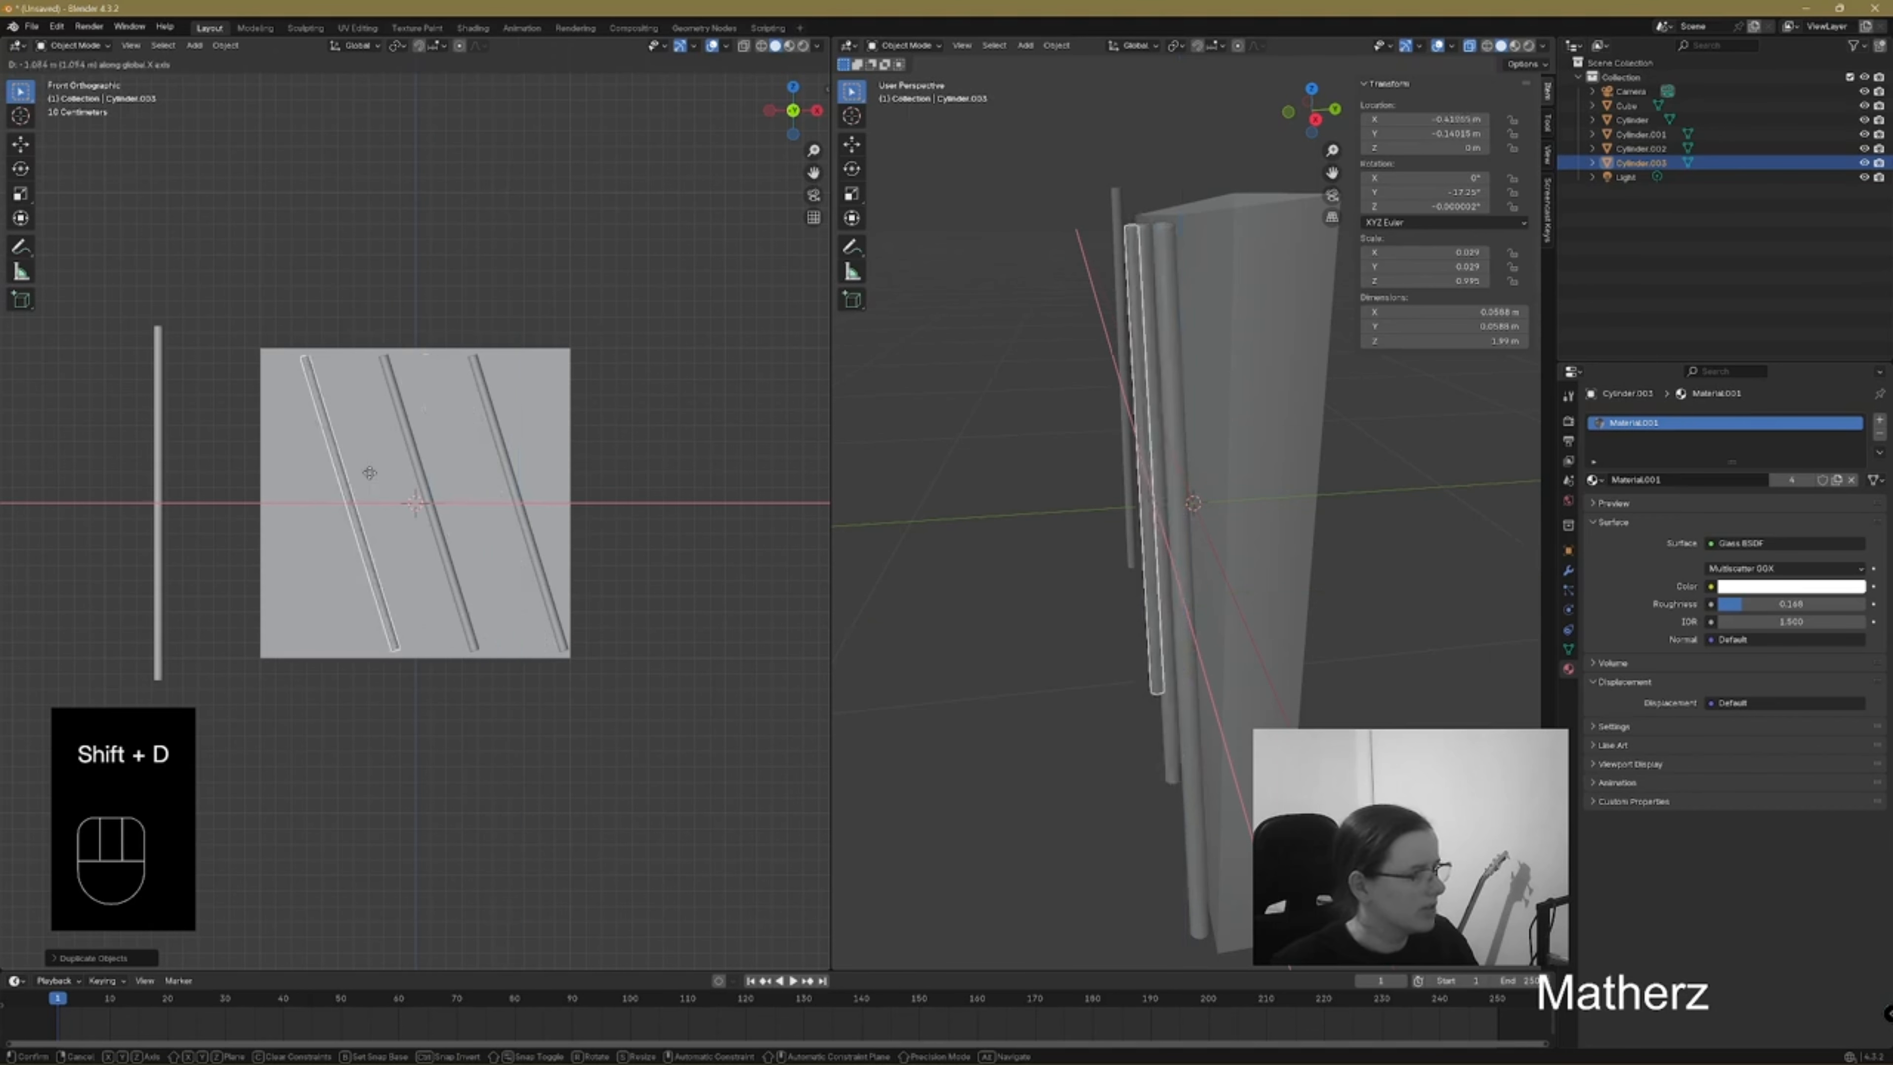
left_click(333, 474)
key("shift+d")
key("x")
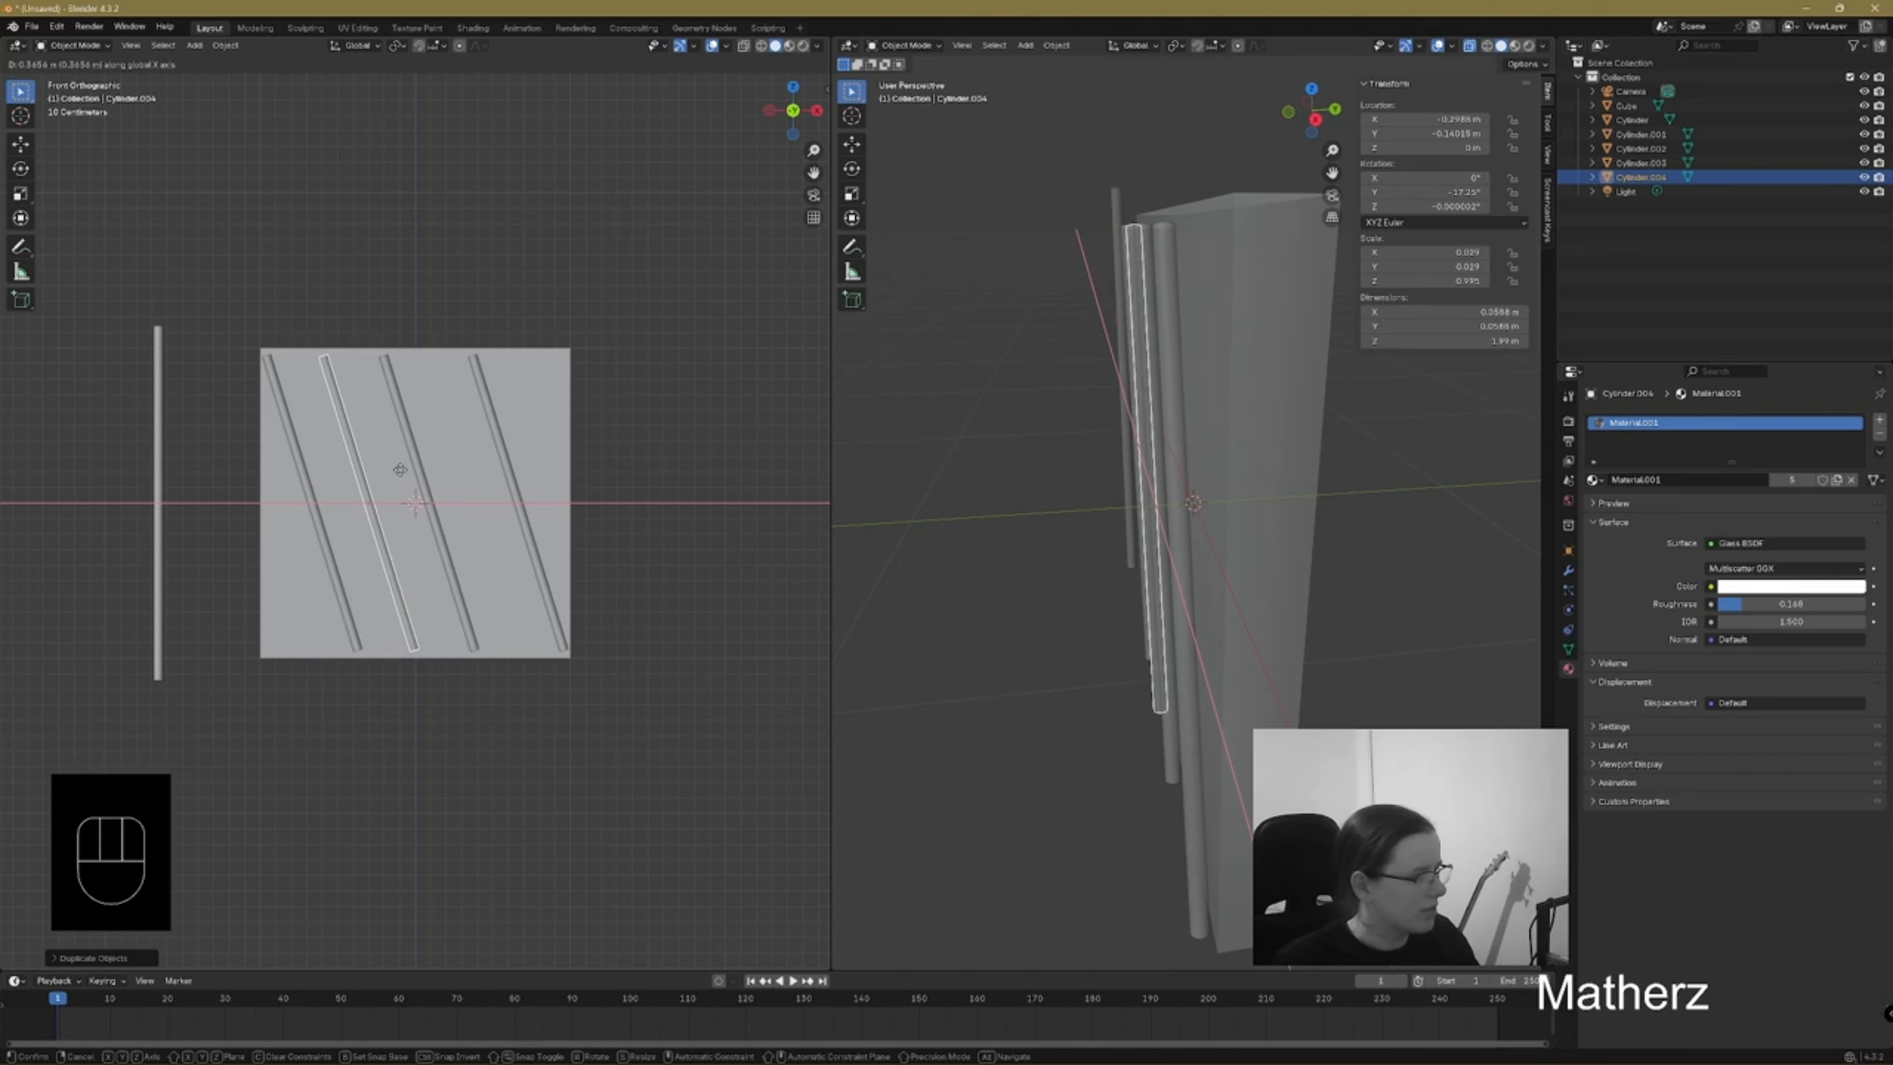
left_click(399, 469)
Rotate the newest copy in the front view so it tilts the opposite way at about 24.6° and crosses its neighbours
key("r")
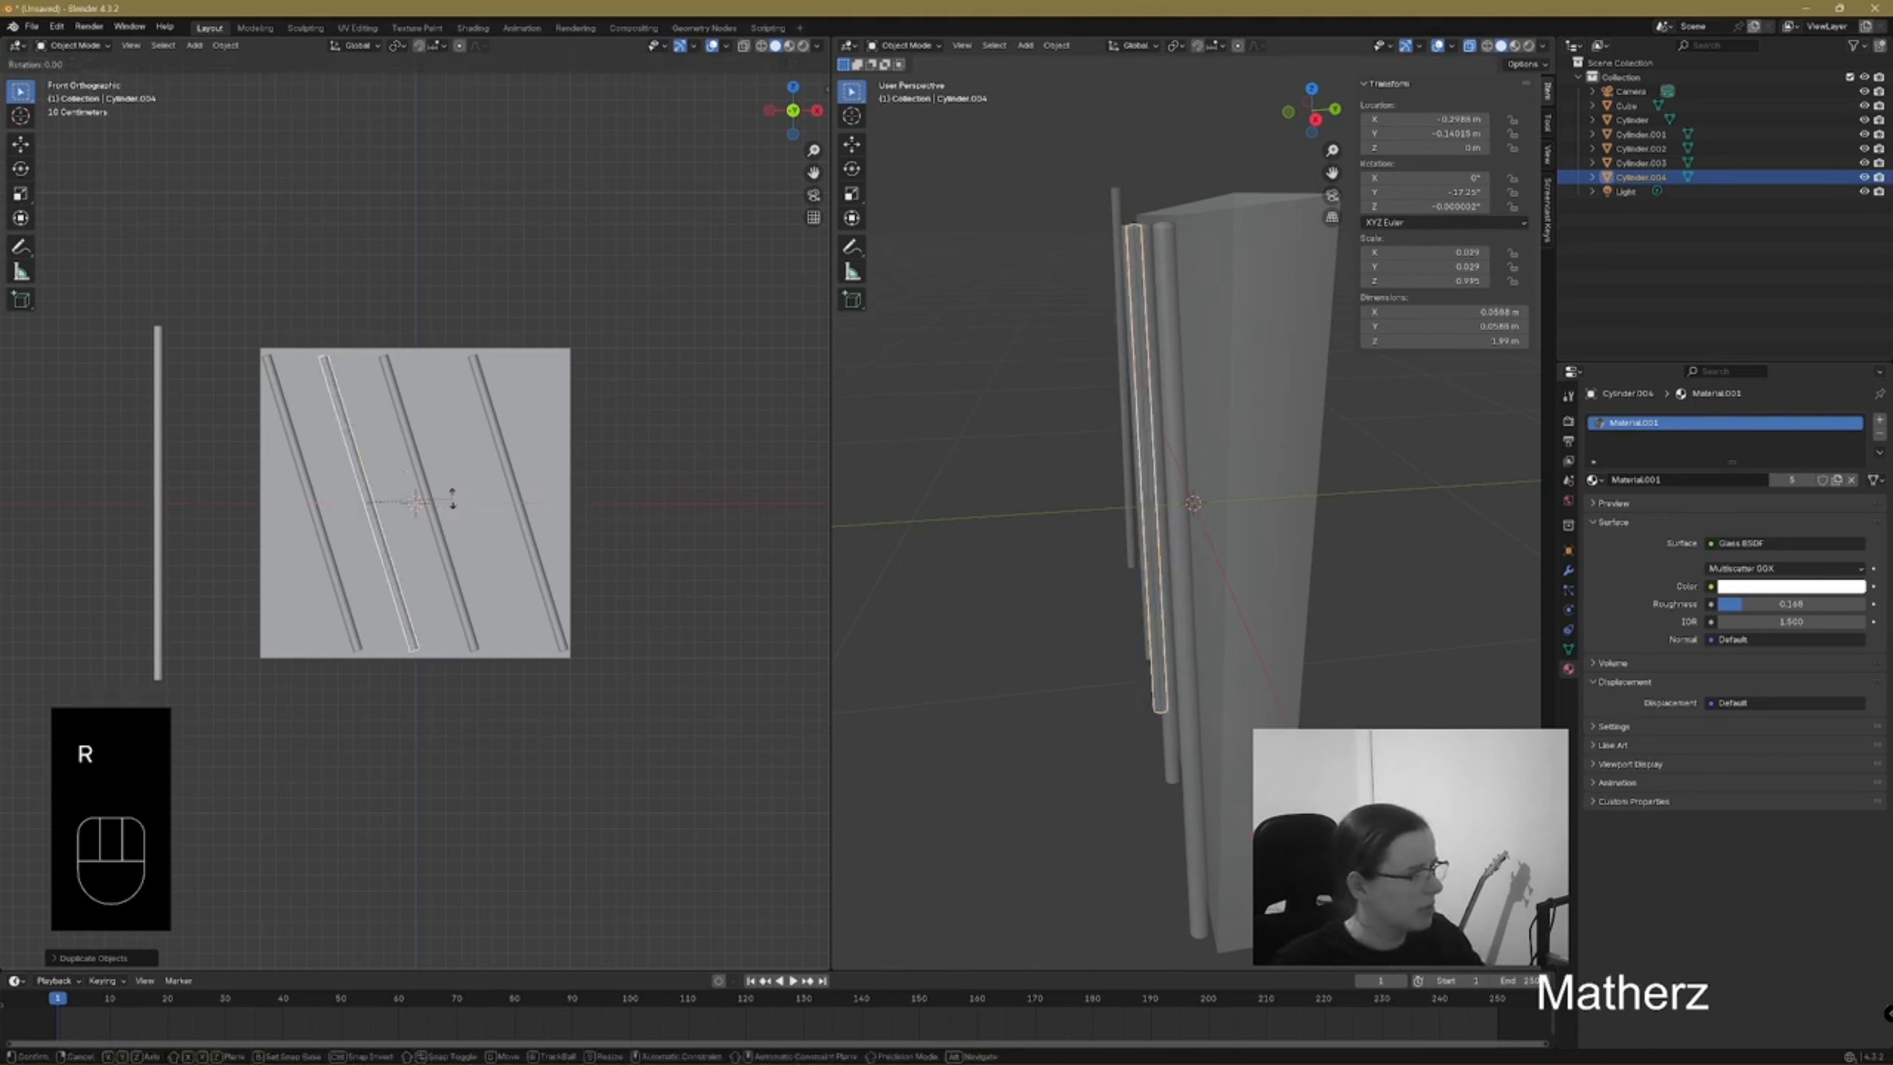
left_click(436, 561)
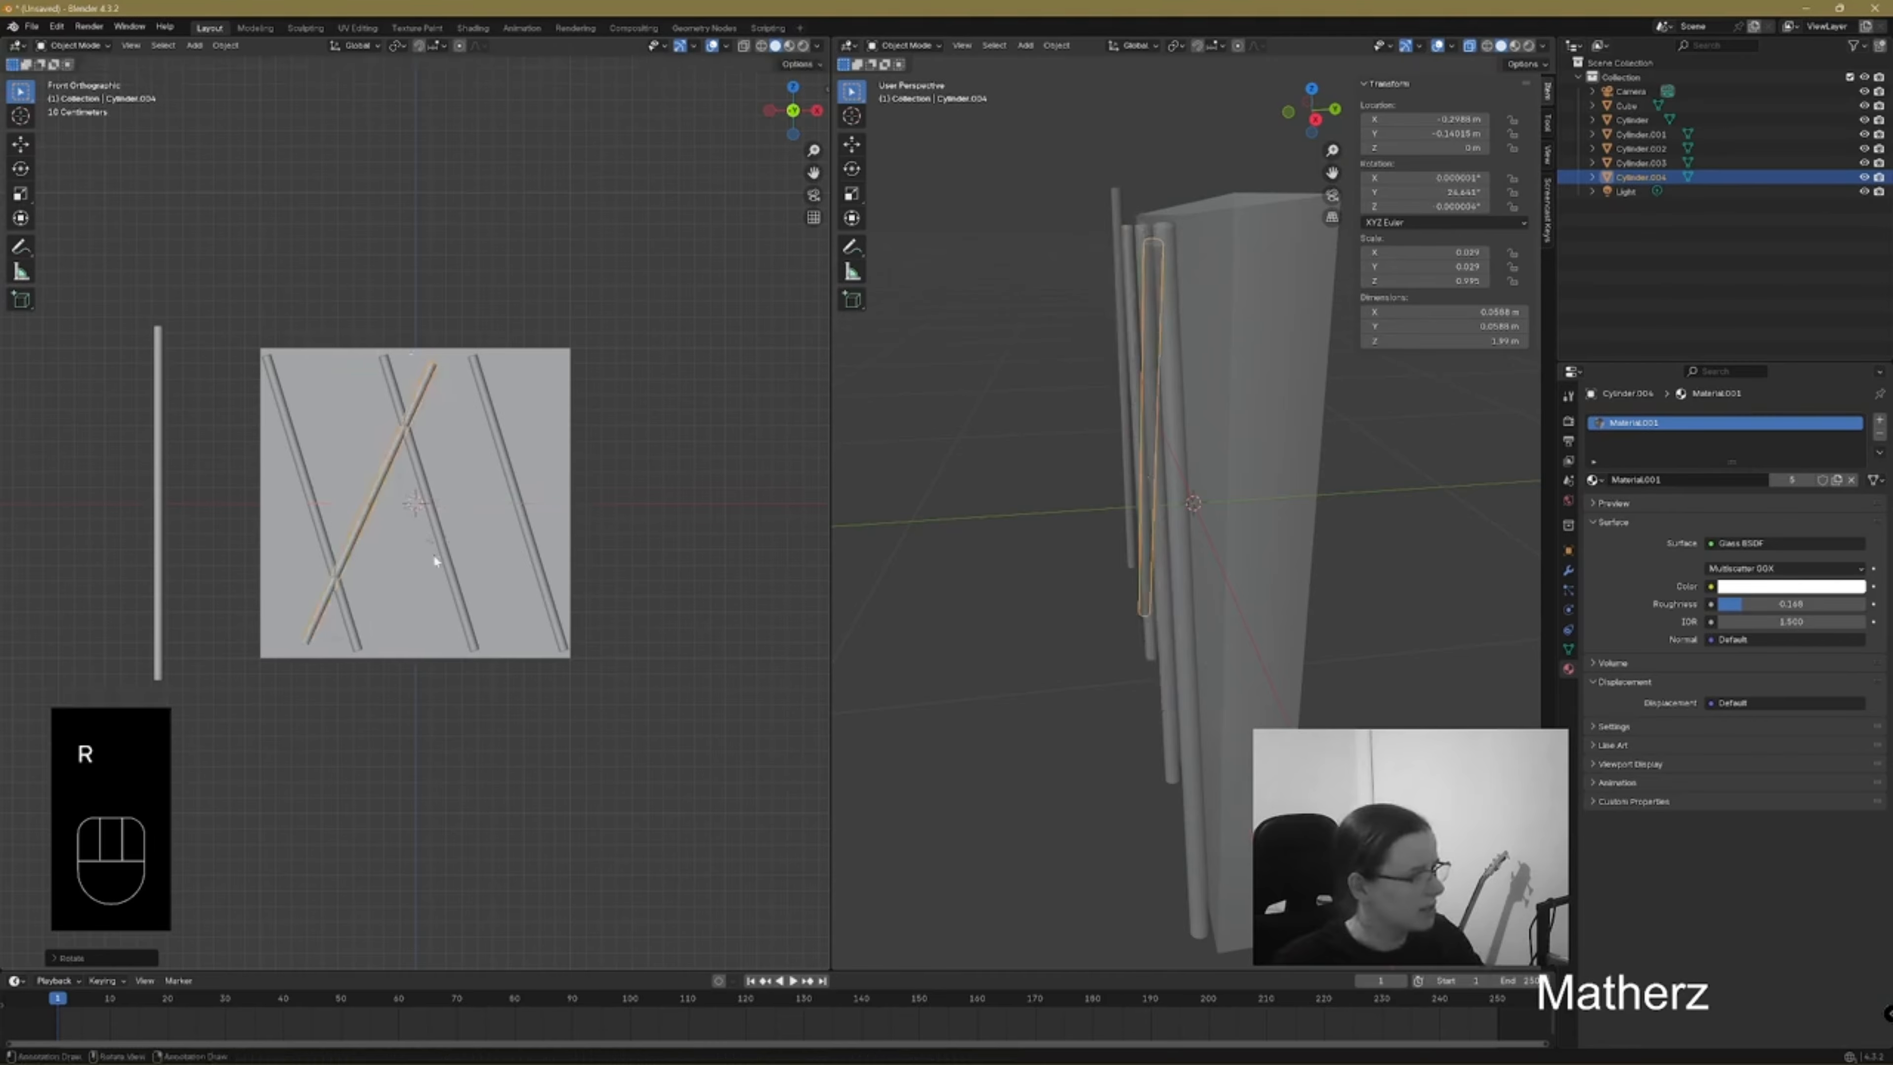
scroll(402, 444, "up", 8)
scroll(396, 256, "up", 1, "shift")
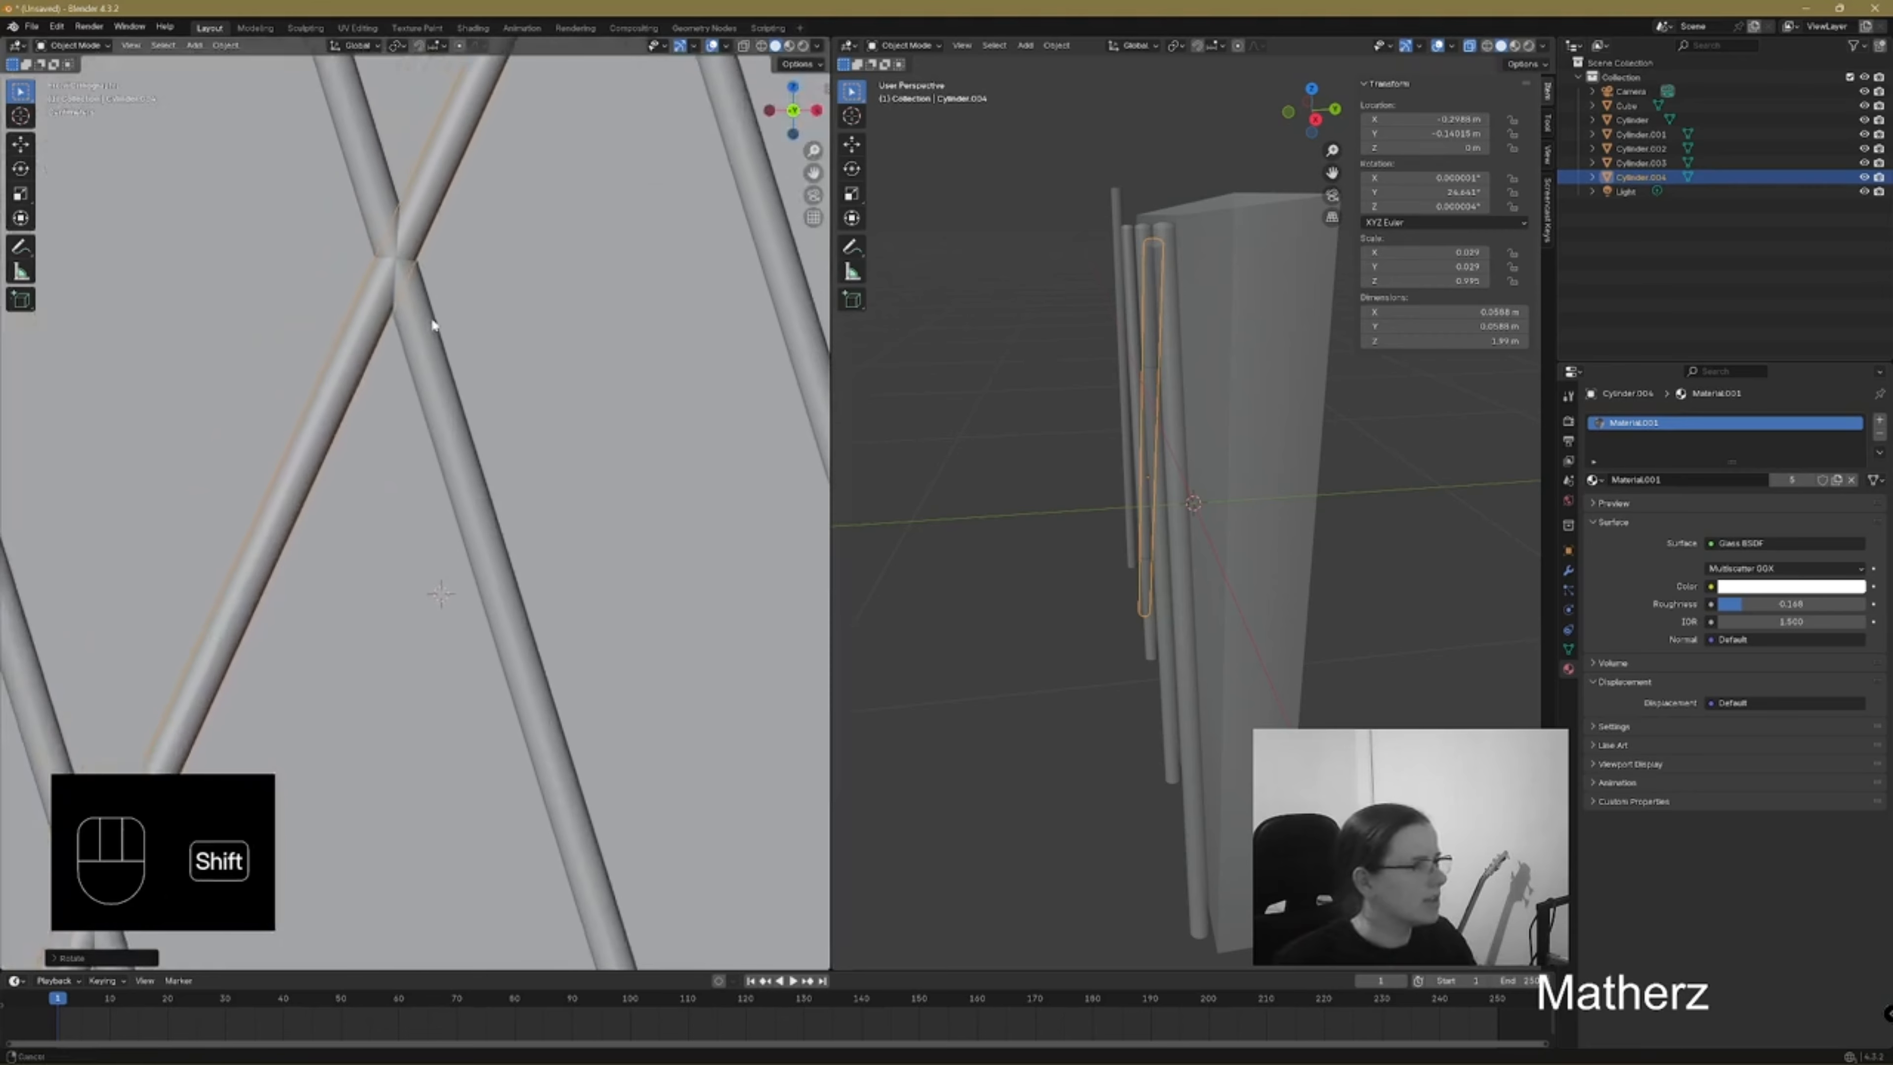
scroll(518, 389, "down", 6)
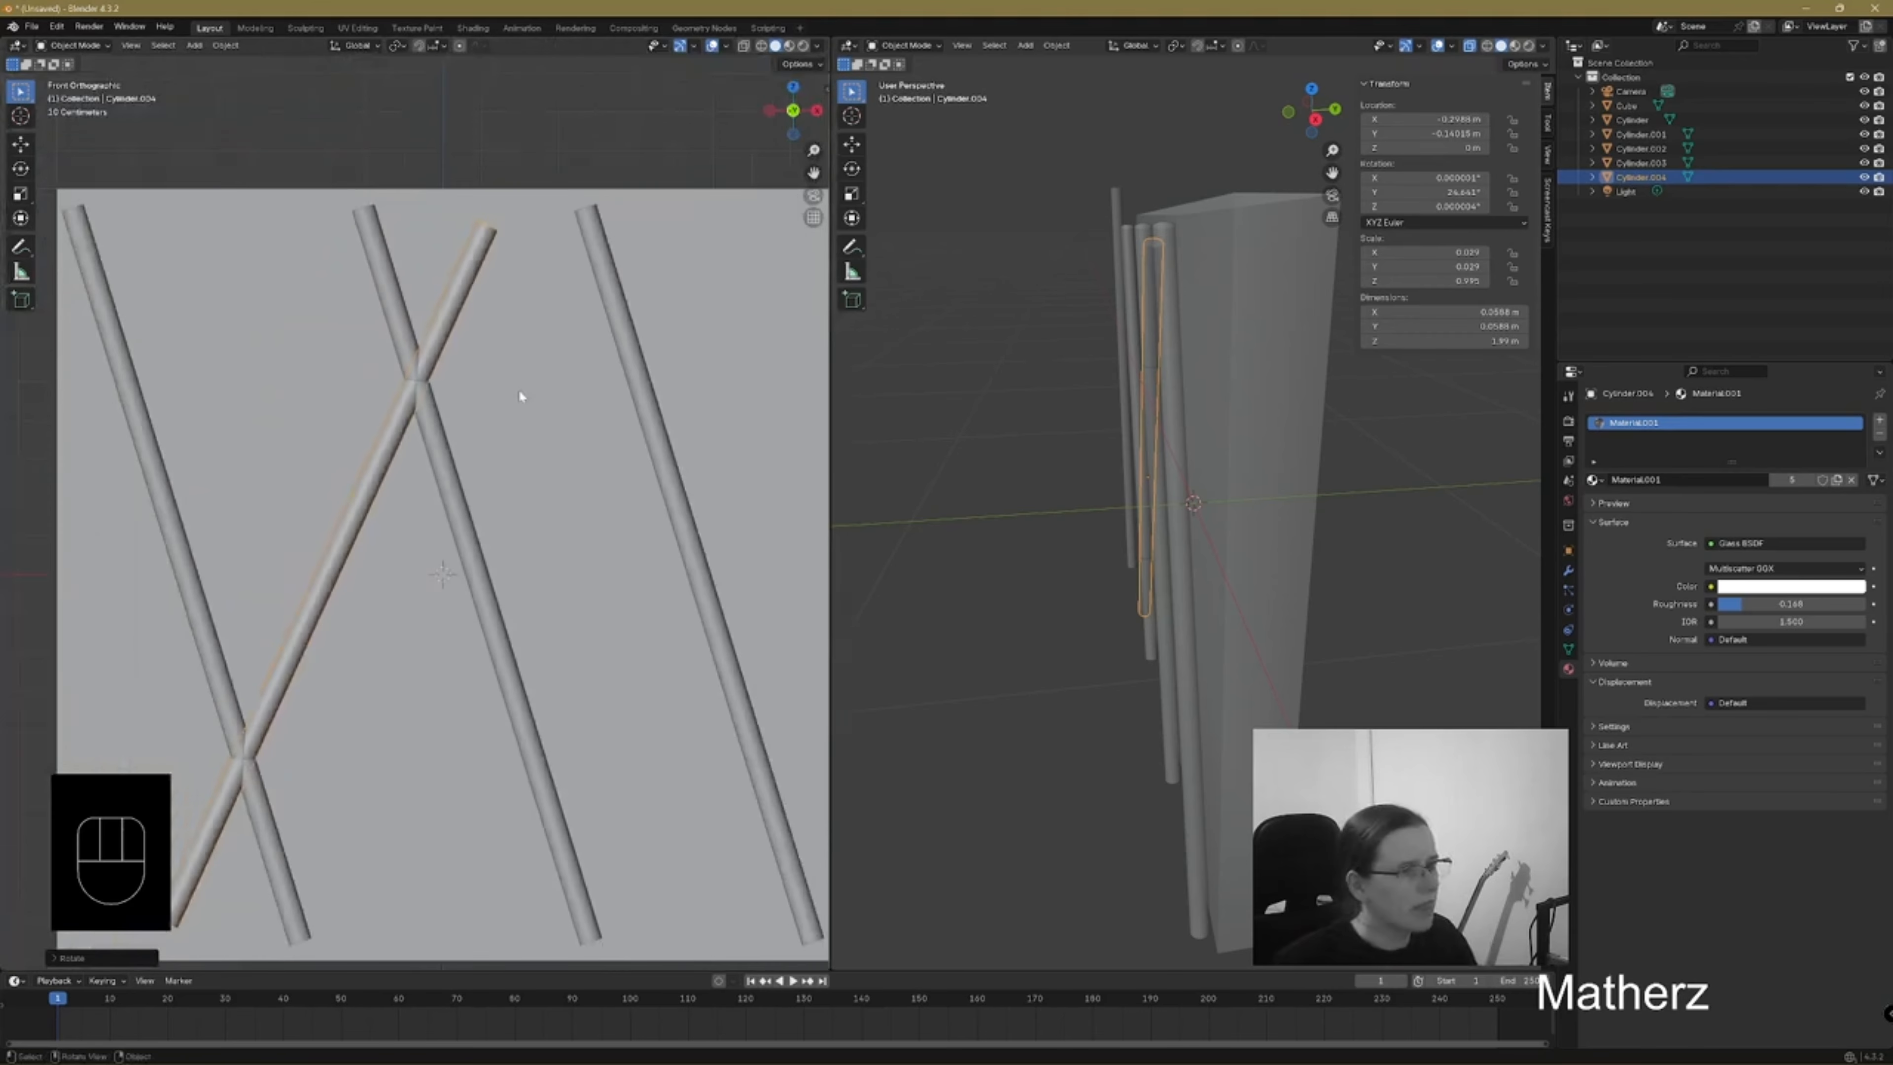
middle_click_drag(526, 576, 567, 471, "shift")
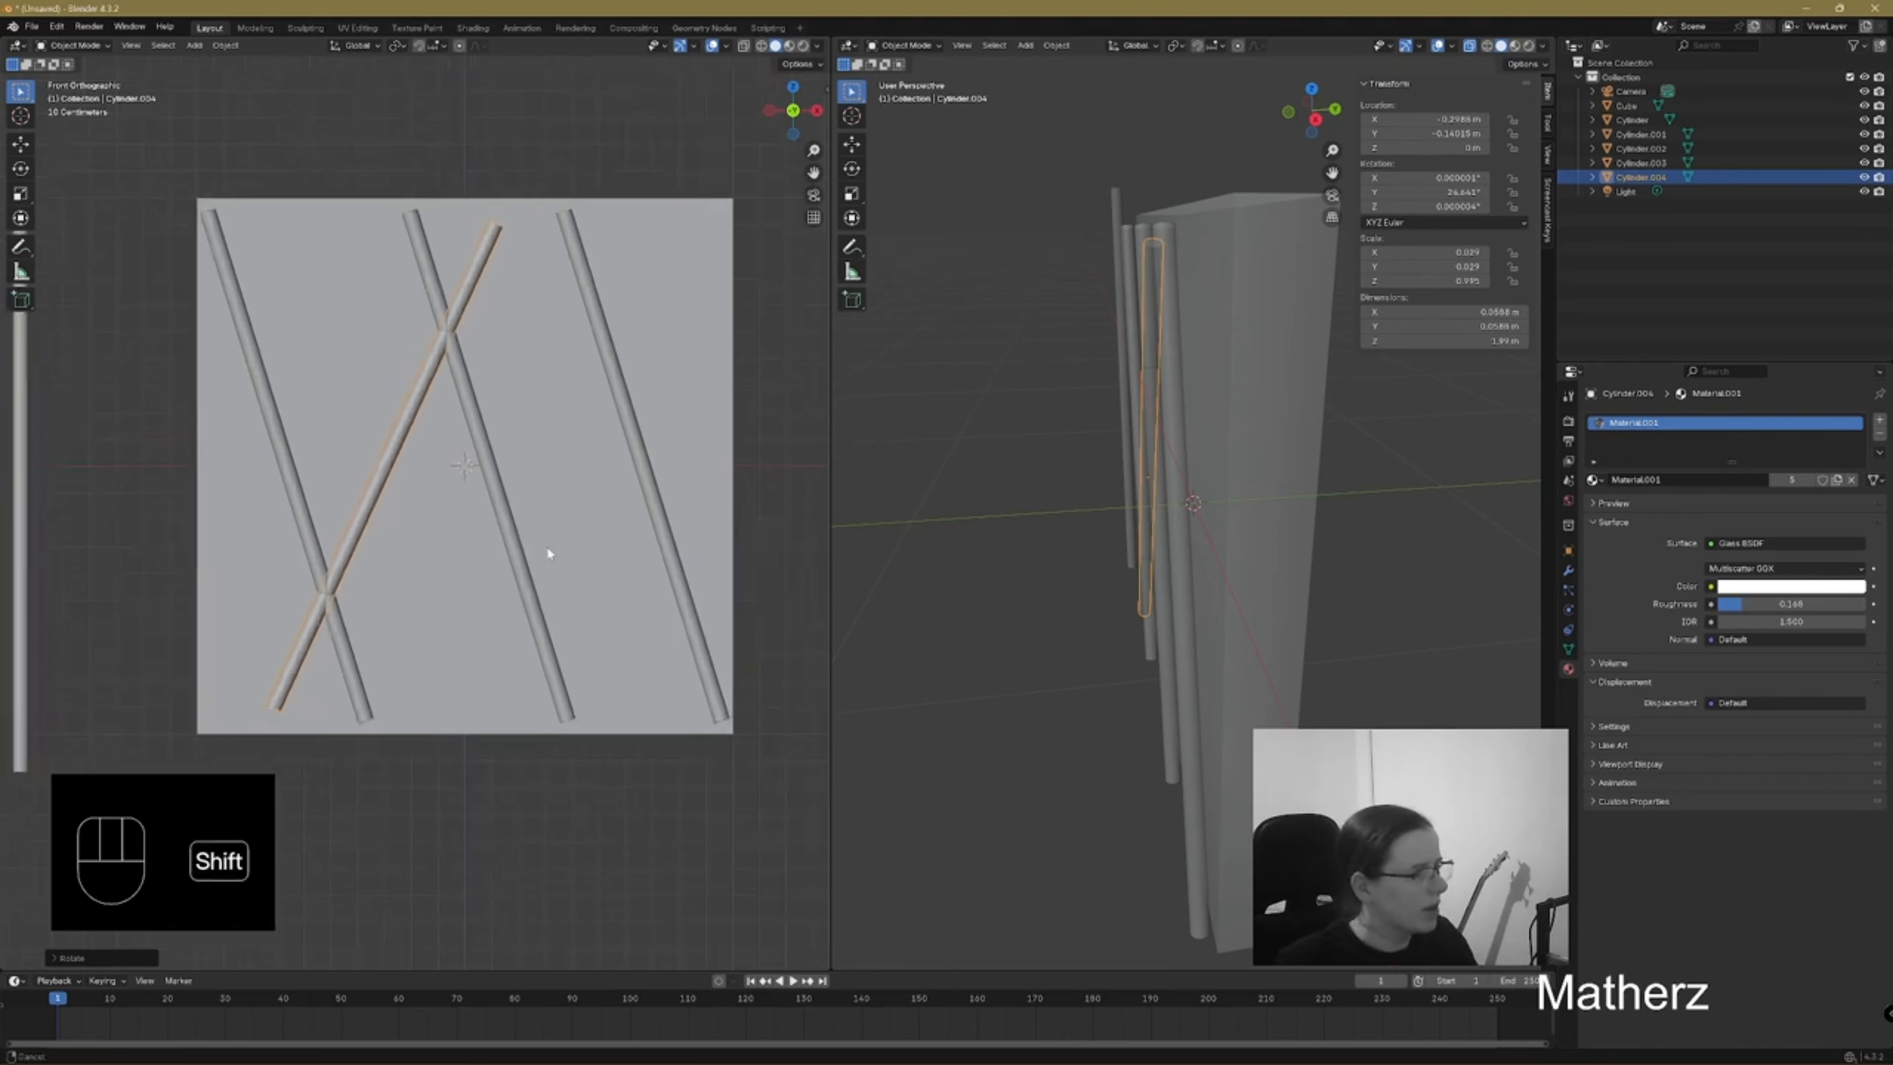
middle_click_drag(546, 546, 556, 524, "shift")
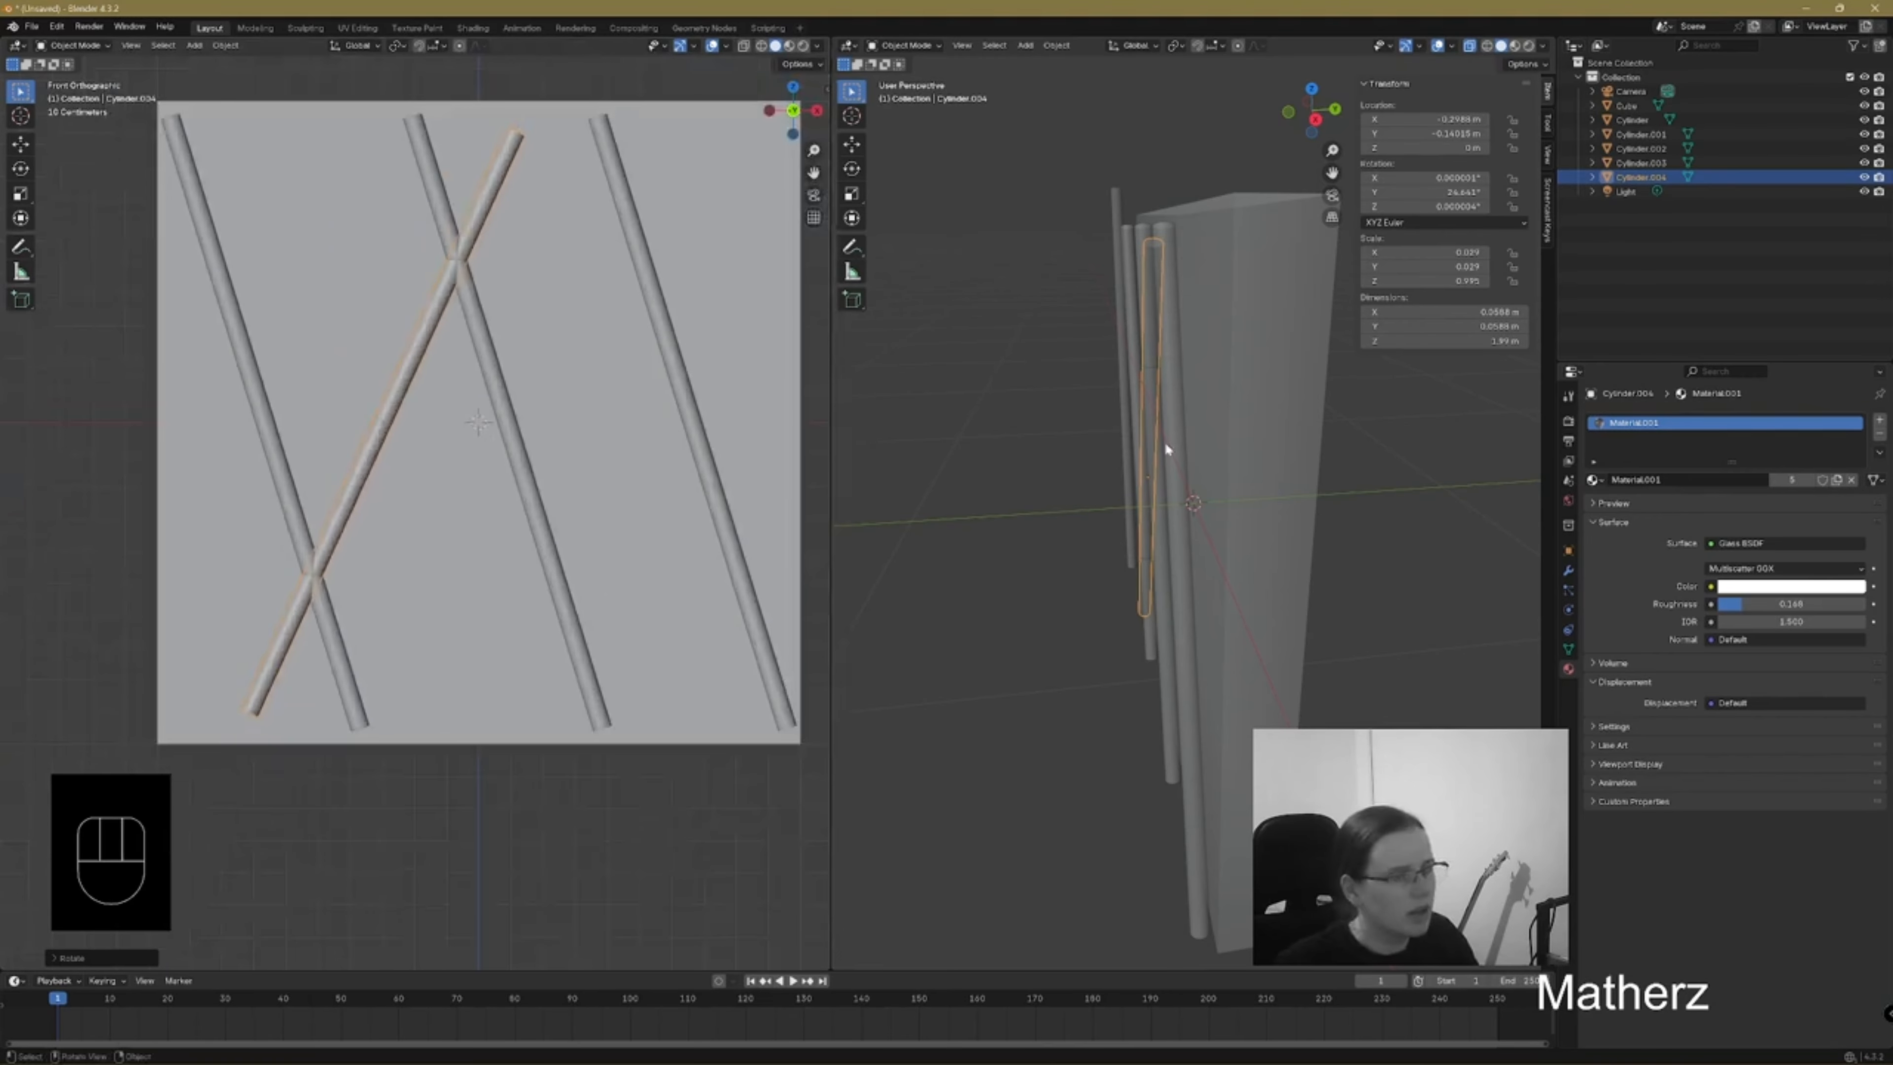
Move the oppositely tilted cylinder forward along Y to about -0.20 m so it clears the cylinders behind it
key("g")
key("y")
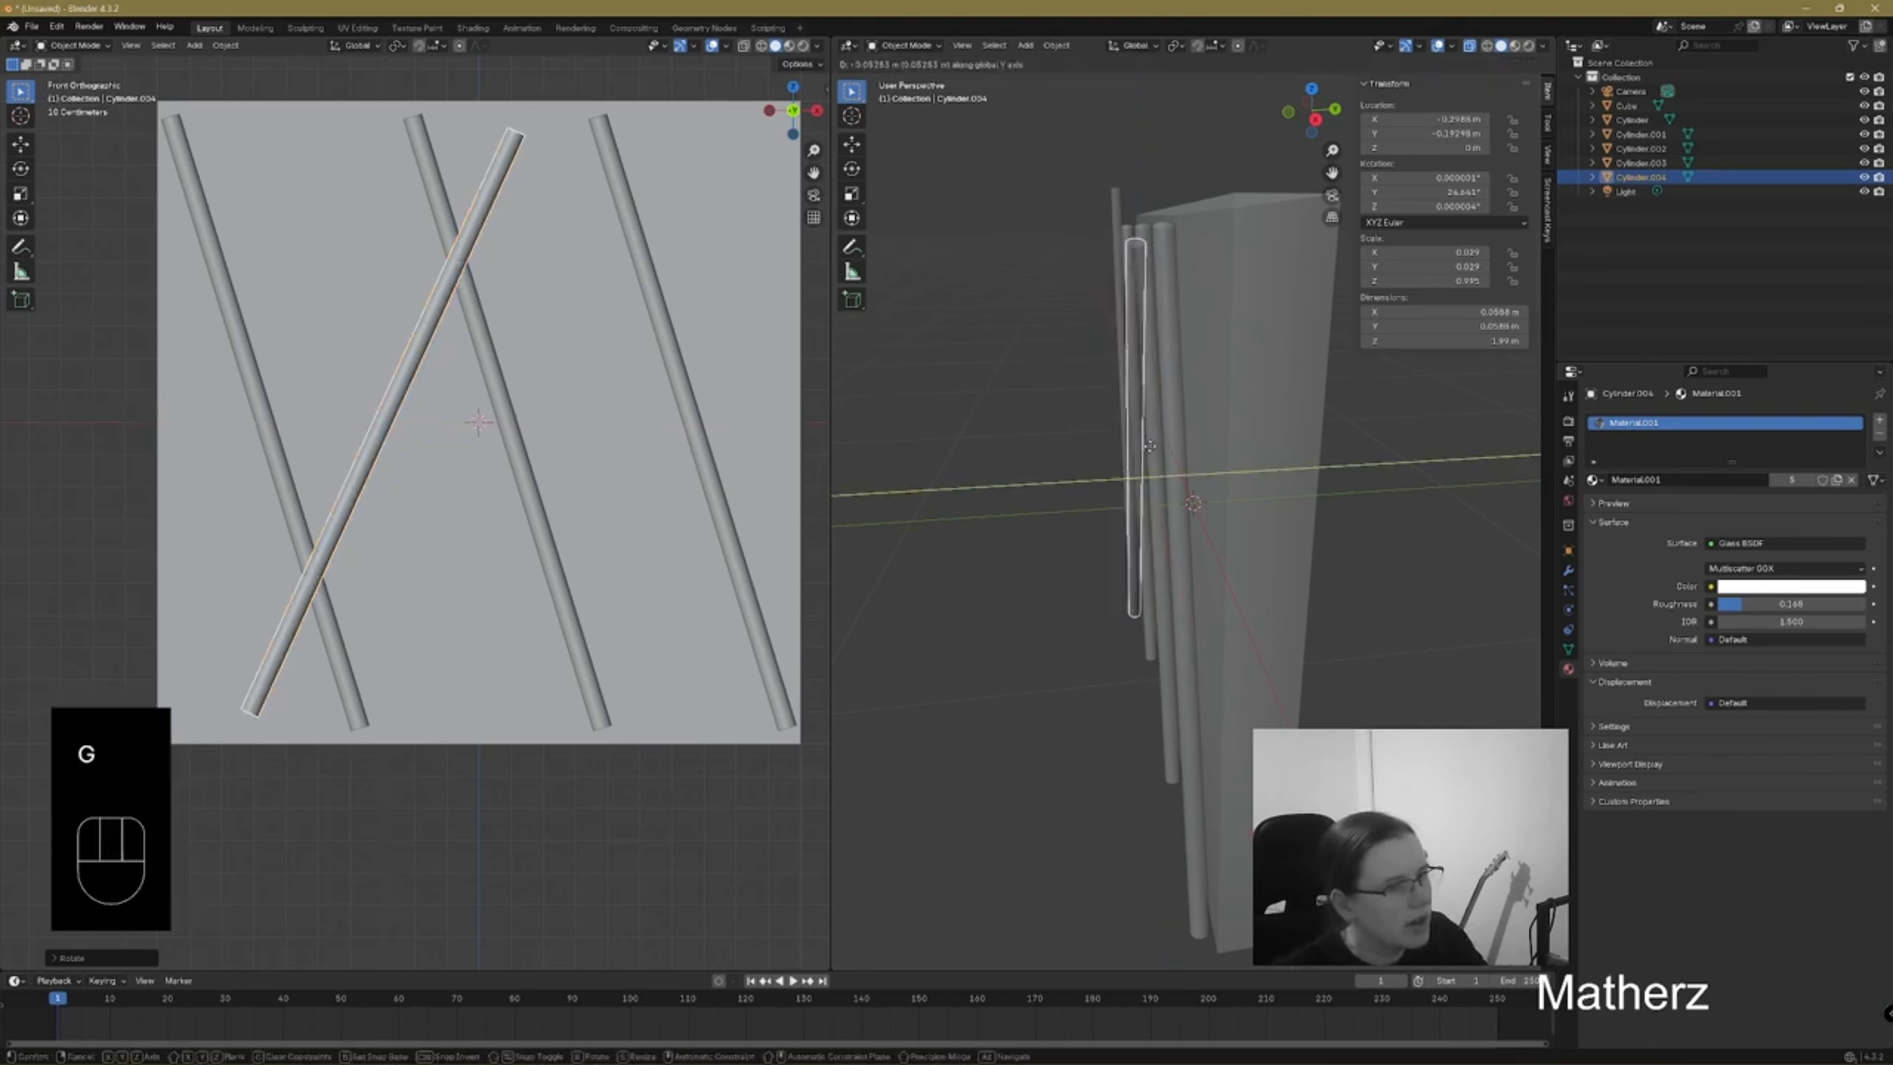
left_click(1147, 444)
scroll(1197, 444, "up", 3)
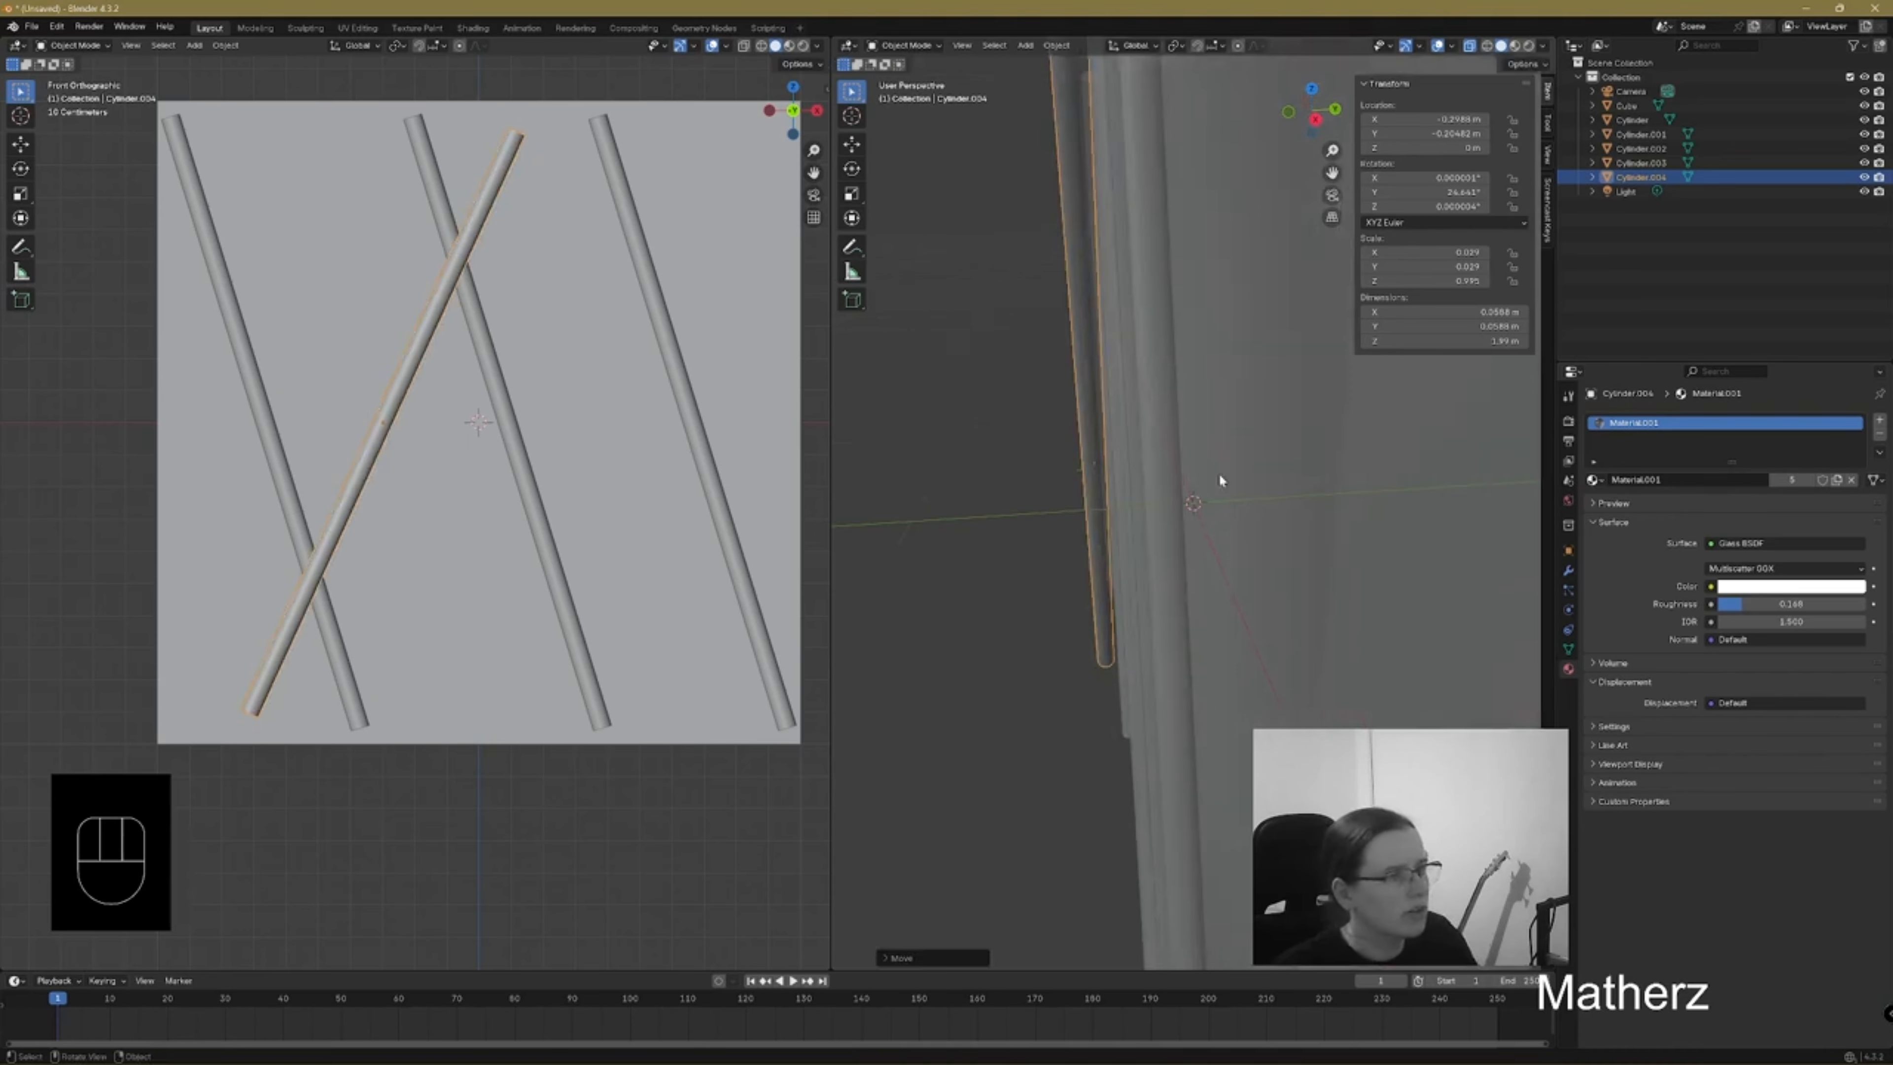
middle_click_drag(1219, 472, 1112, 381)
key("g")
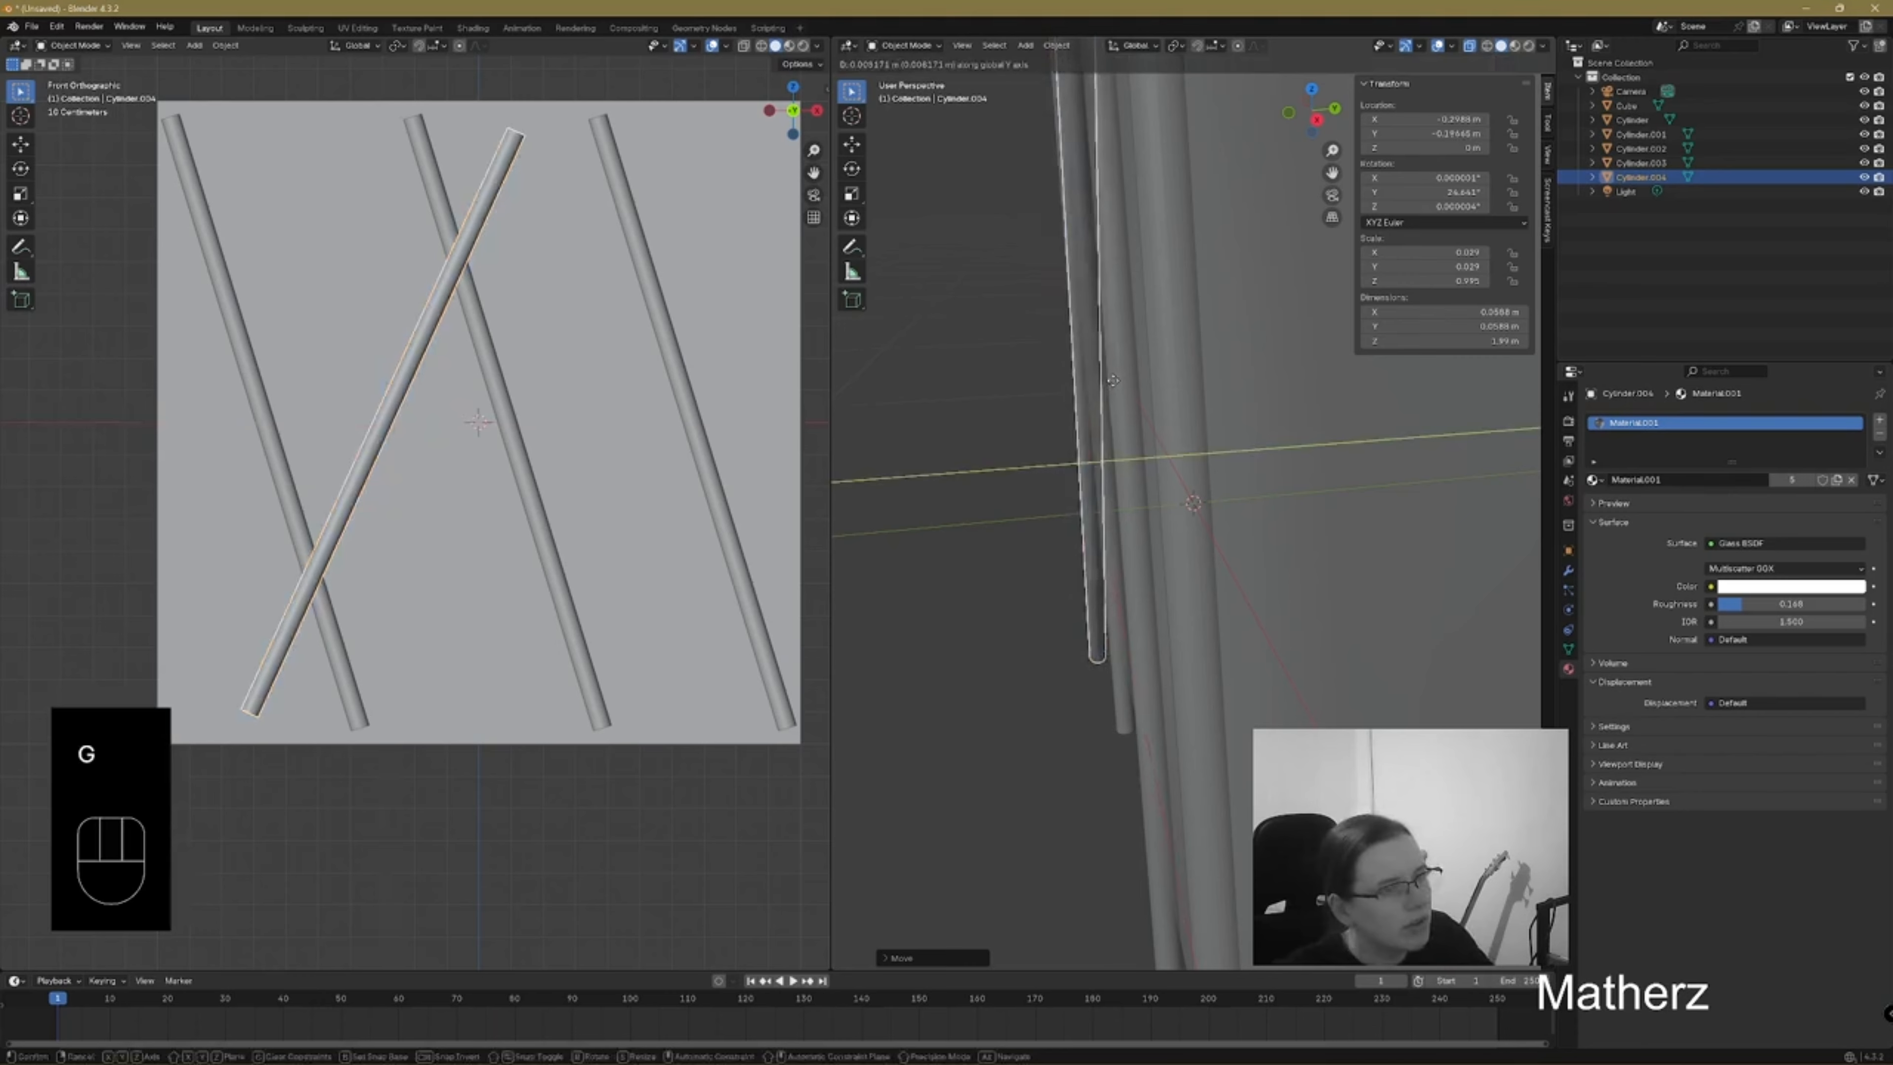
left_click(1113, 380)
Apply Shade Smooth to the oppositely tilted cylinder, the middle cylinder and the rightmost cylinder on the panel
right_click(1088, 269)
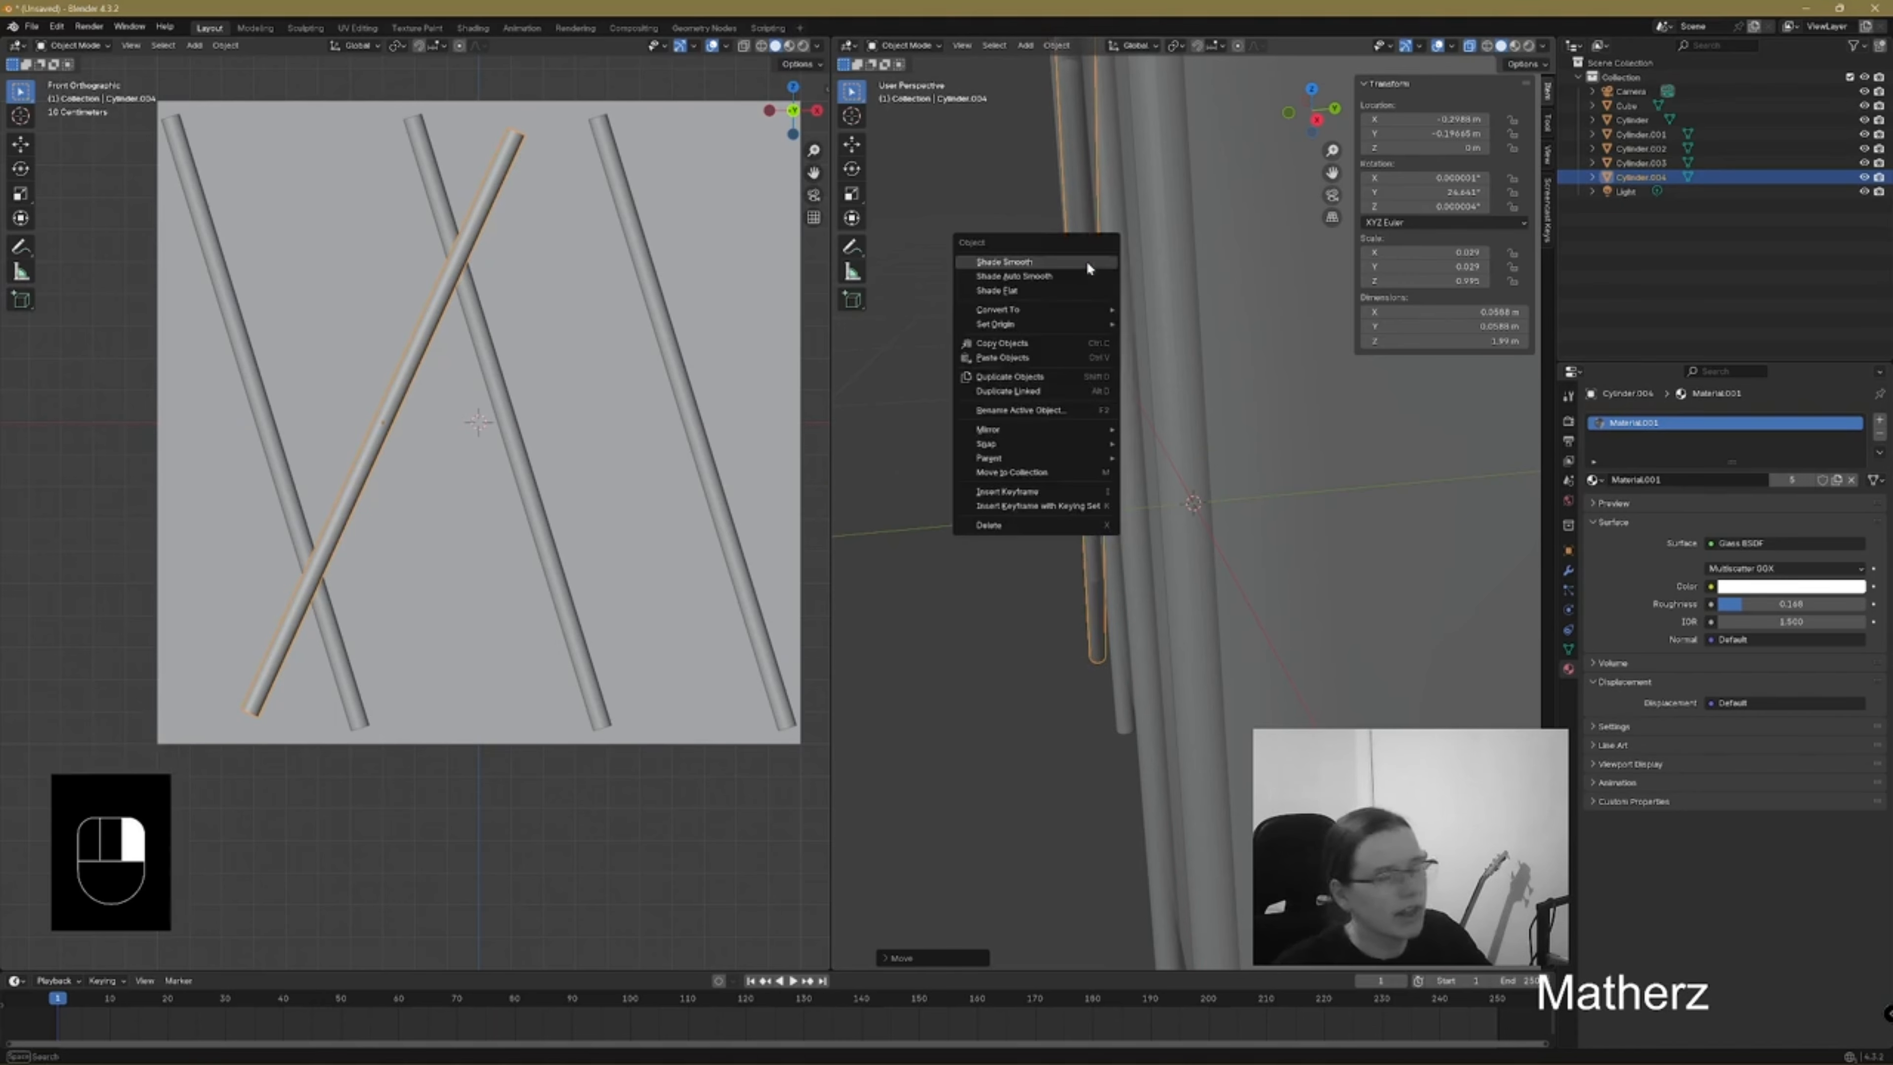
left_click(1087, 263)
left_click(1124, 275)
right_click(1124, 275)
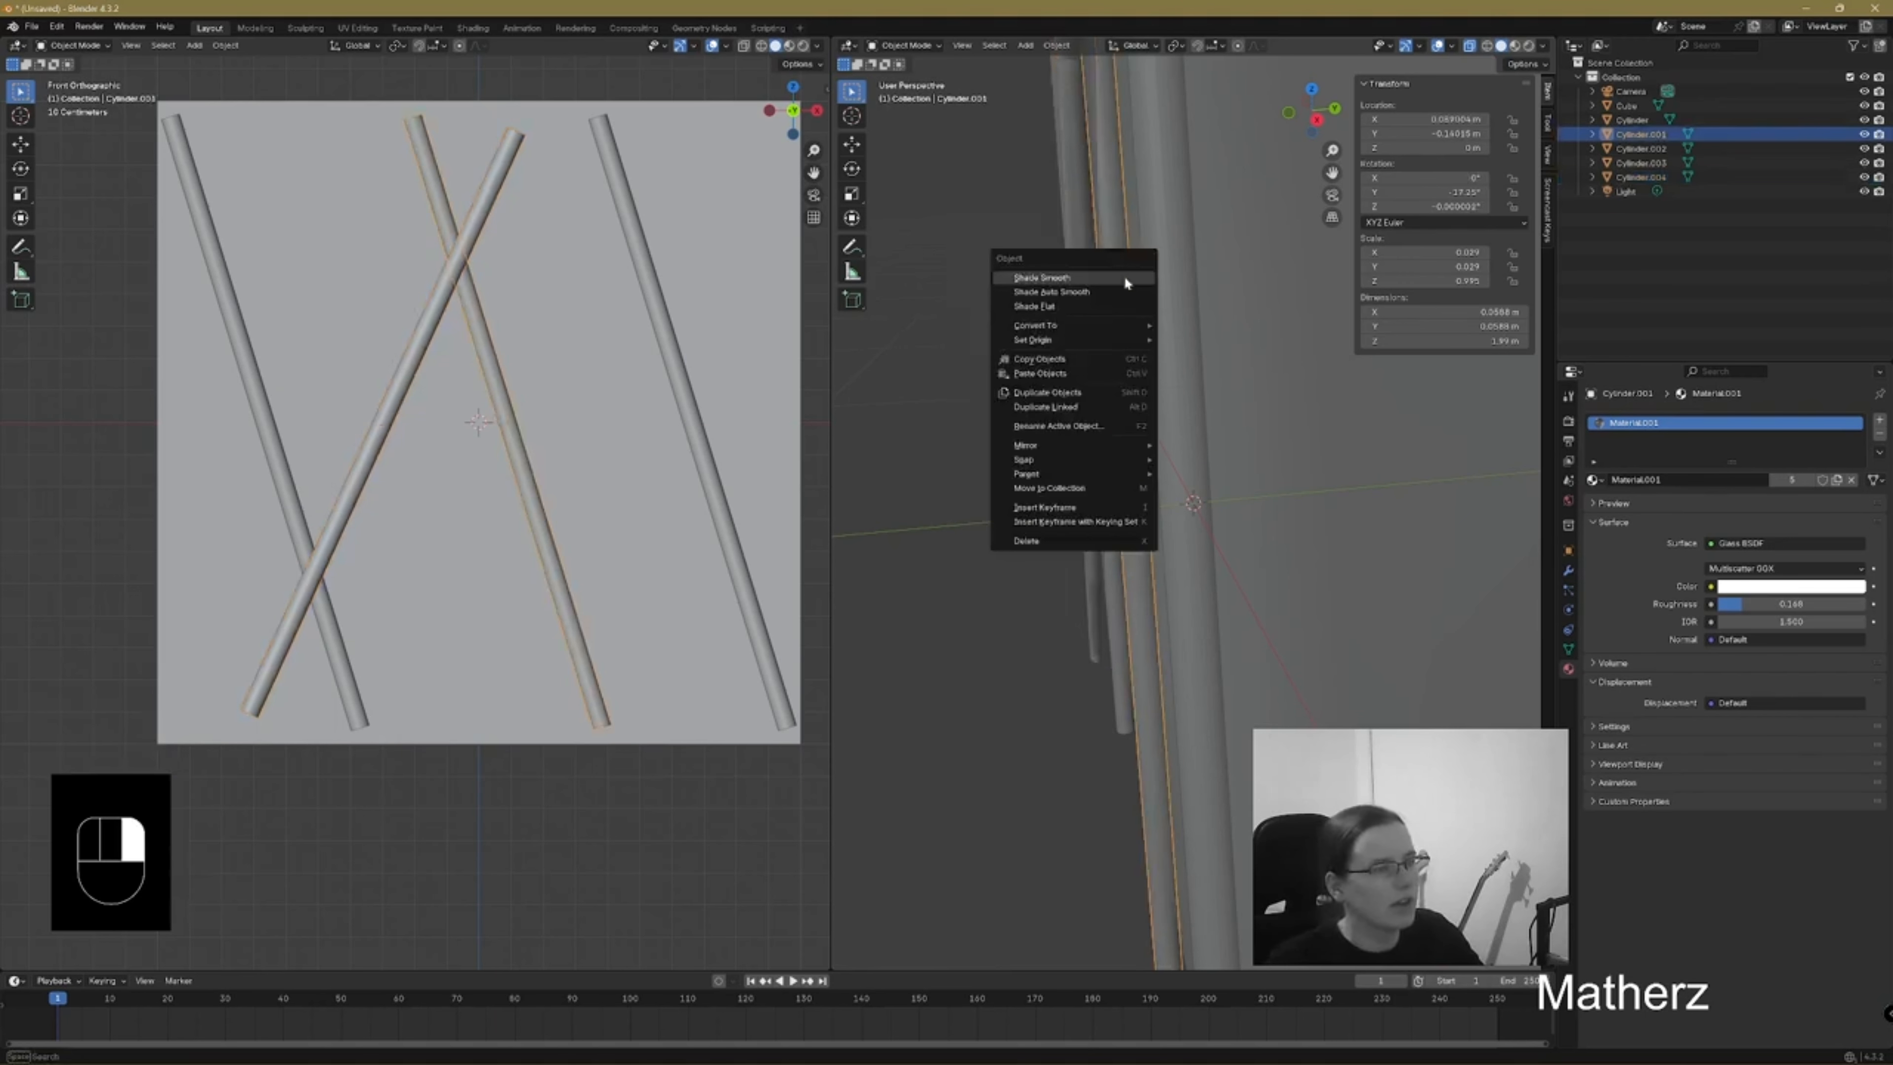
left_click(1124, 275)
left_click(1173, 251)
right_click(1172, 252)
left_click(1173, 252)
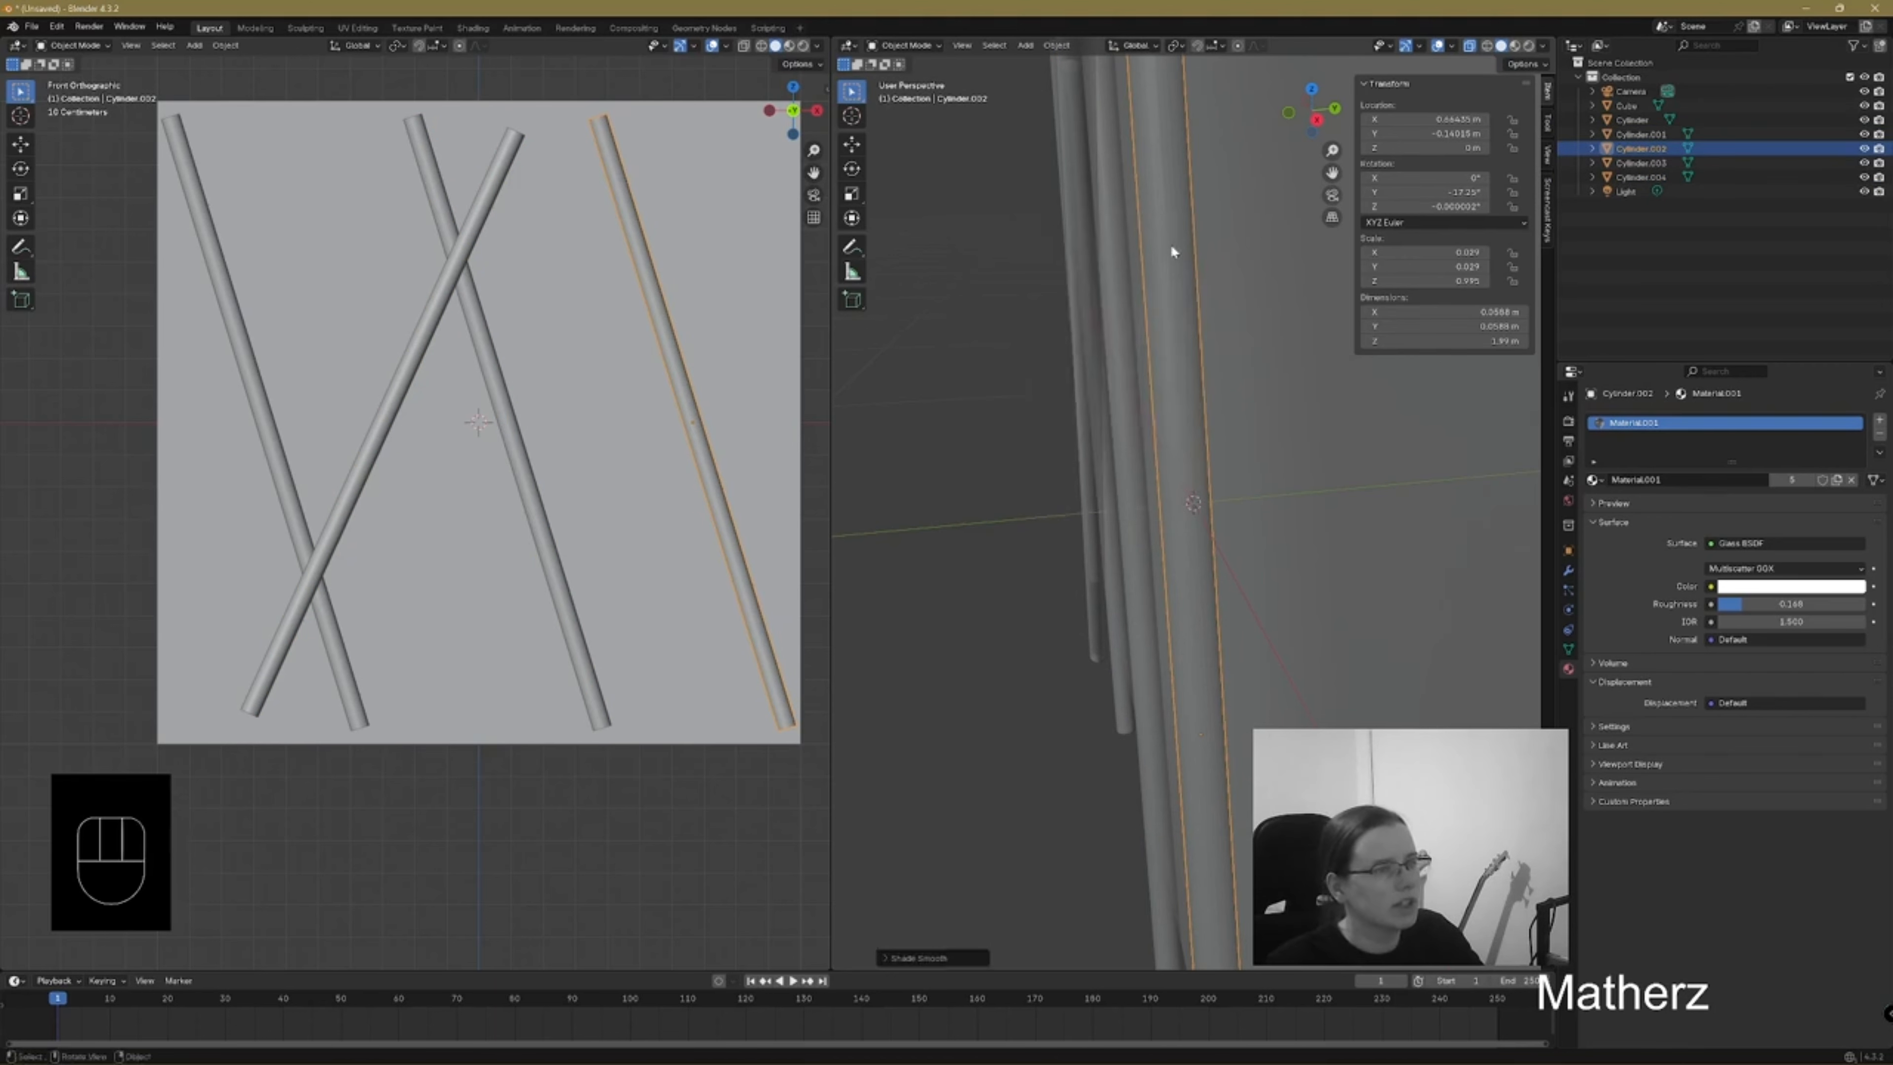
Move the oppositely tilted cylinder along X to about -0.54 m and place a duplicate at X about 0.54 m
scroll(534, 460, "down", 2)
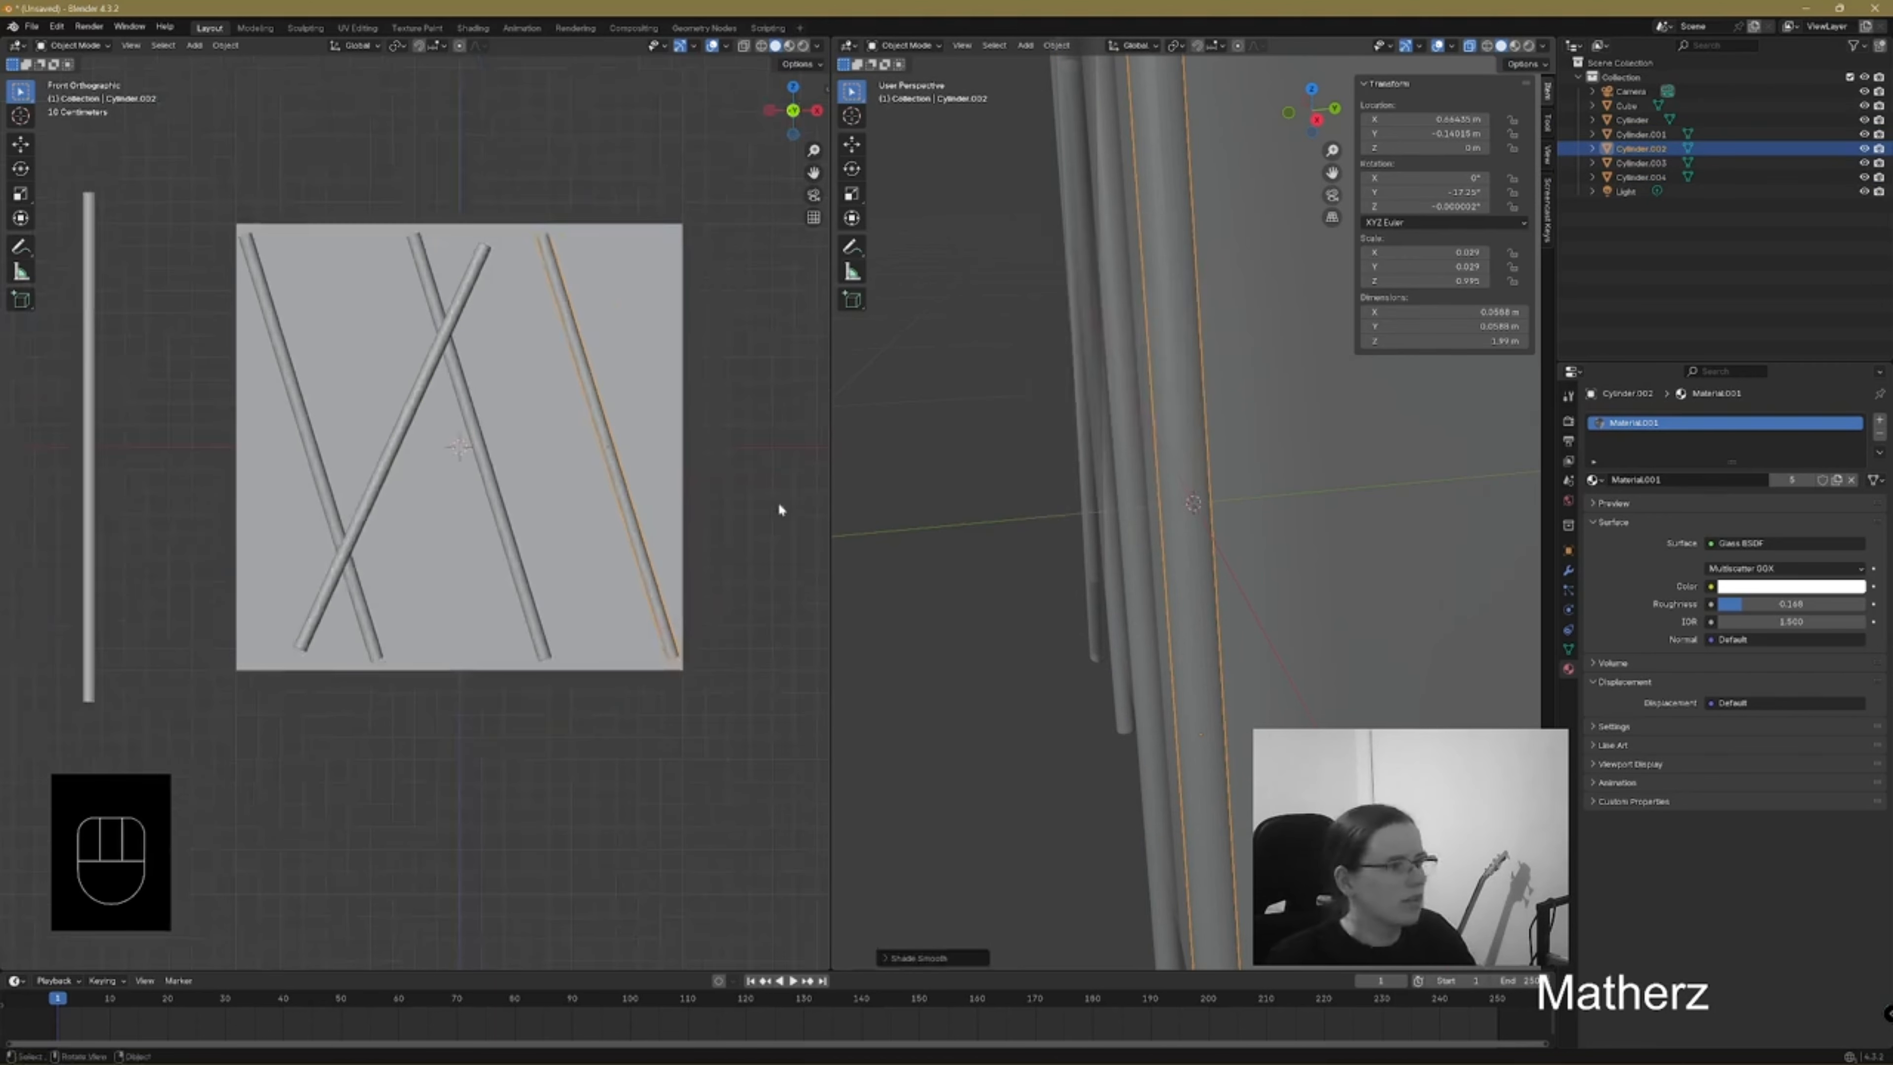
left_click(427, 377)
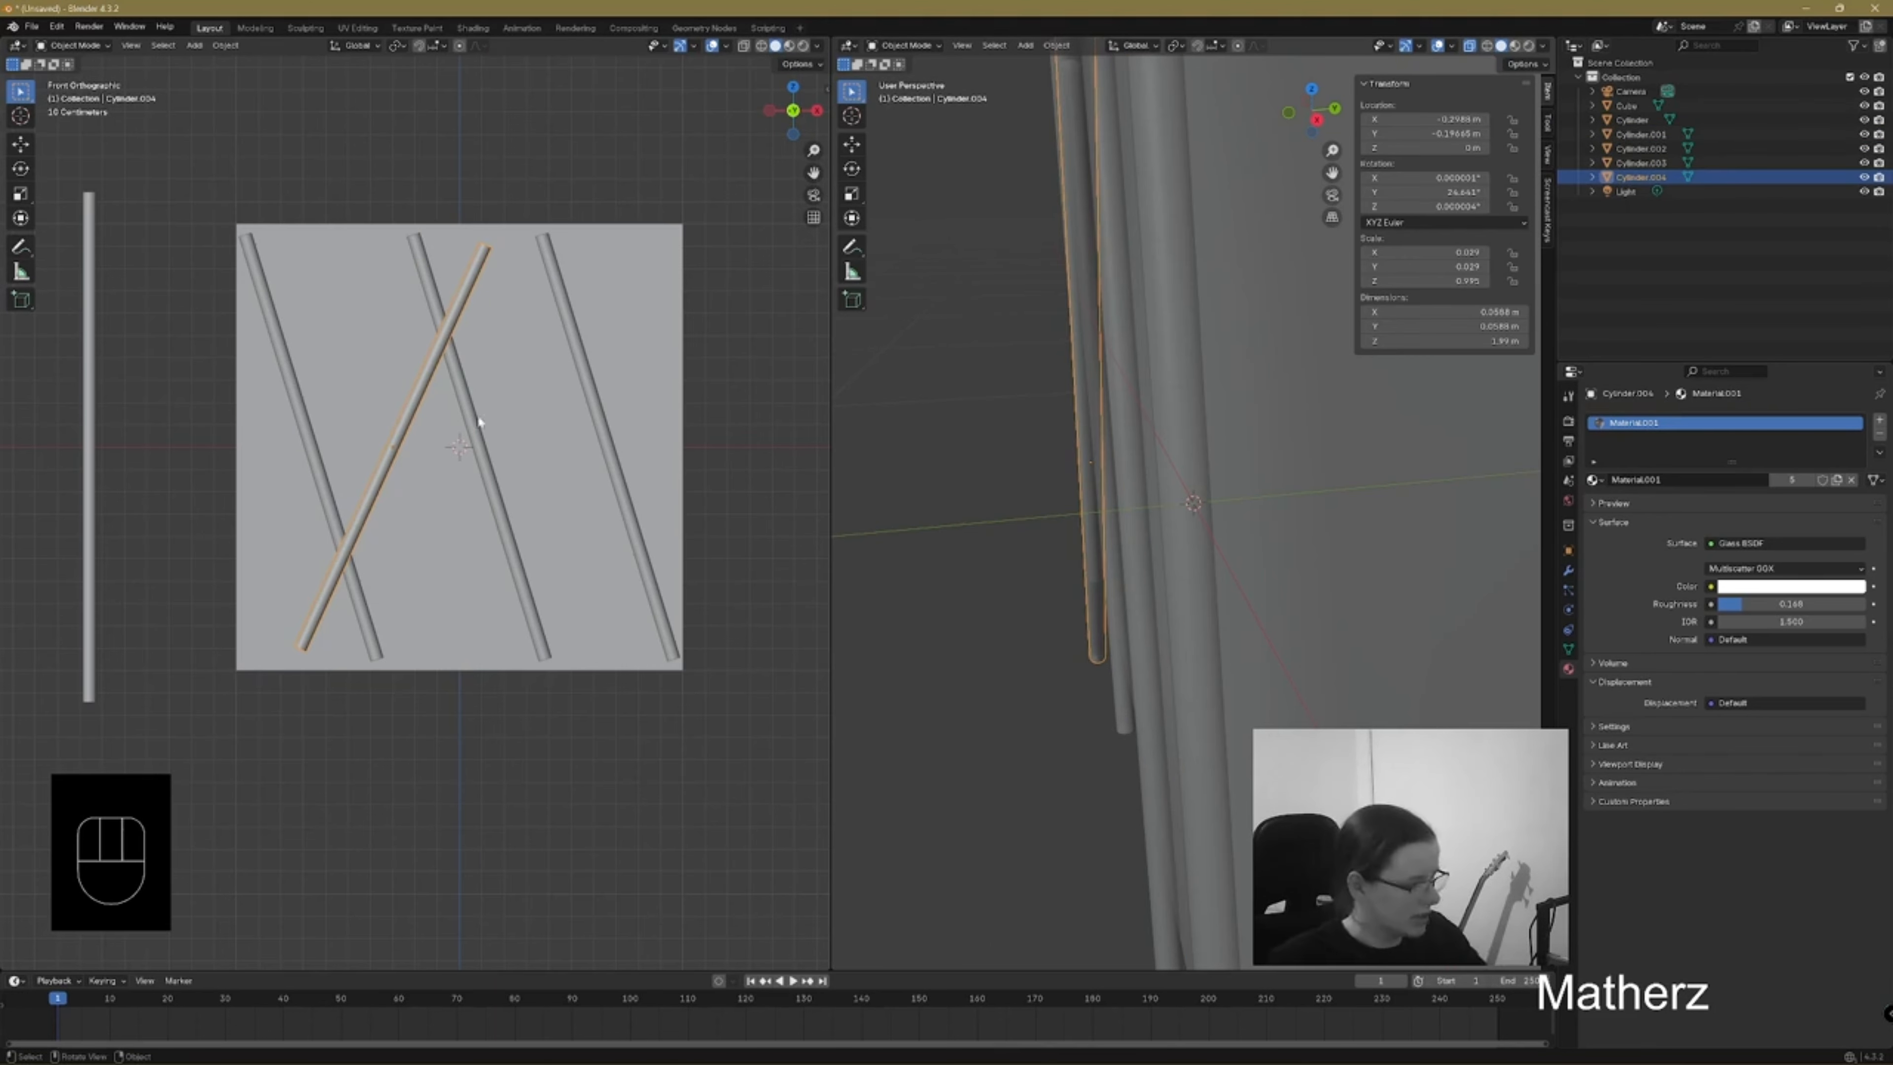
key("g")
key("x")
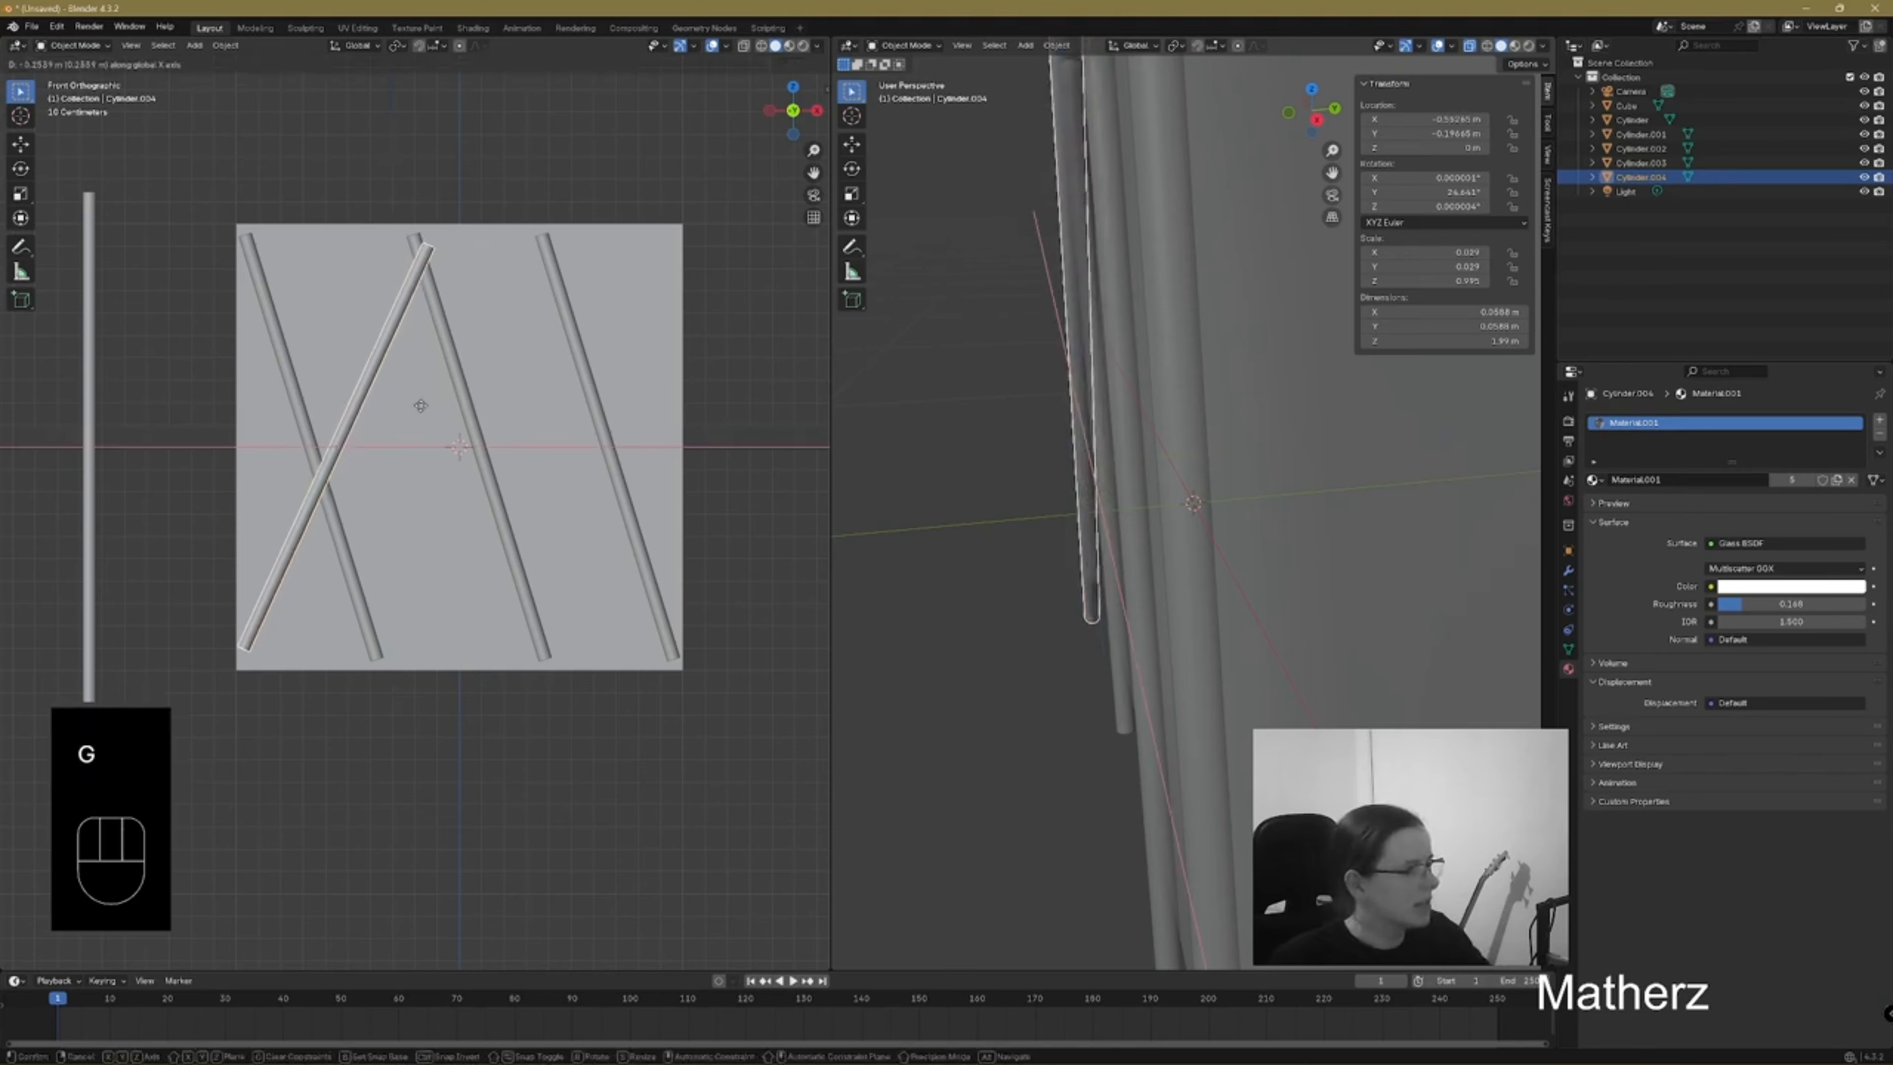
left_click(424, 405)
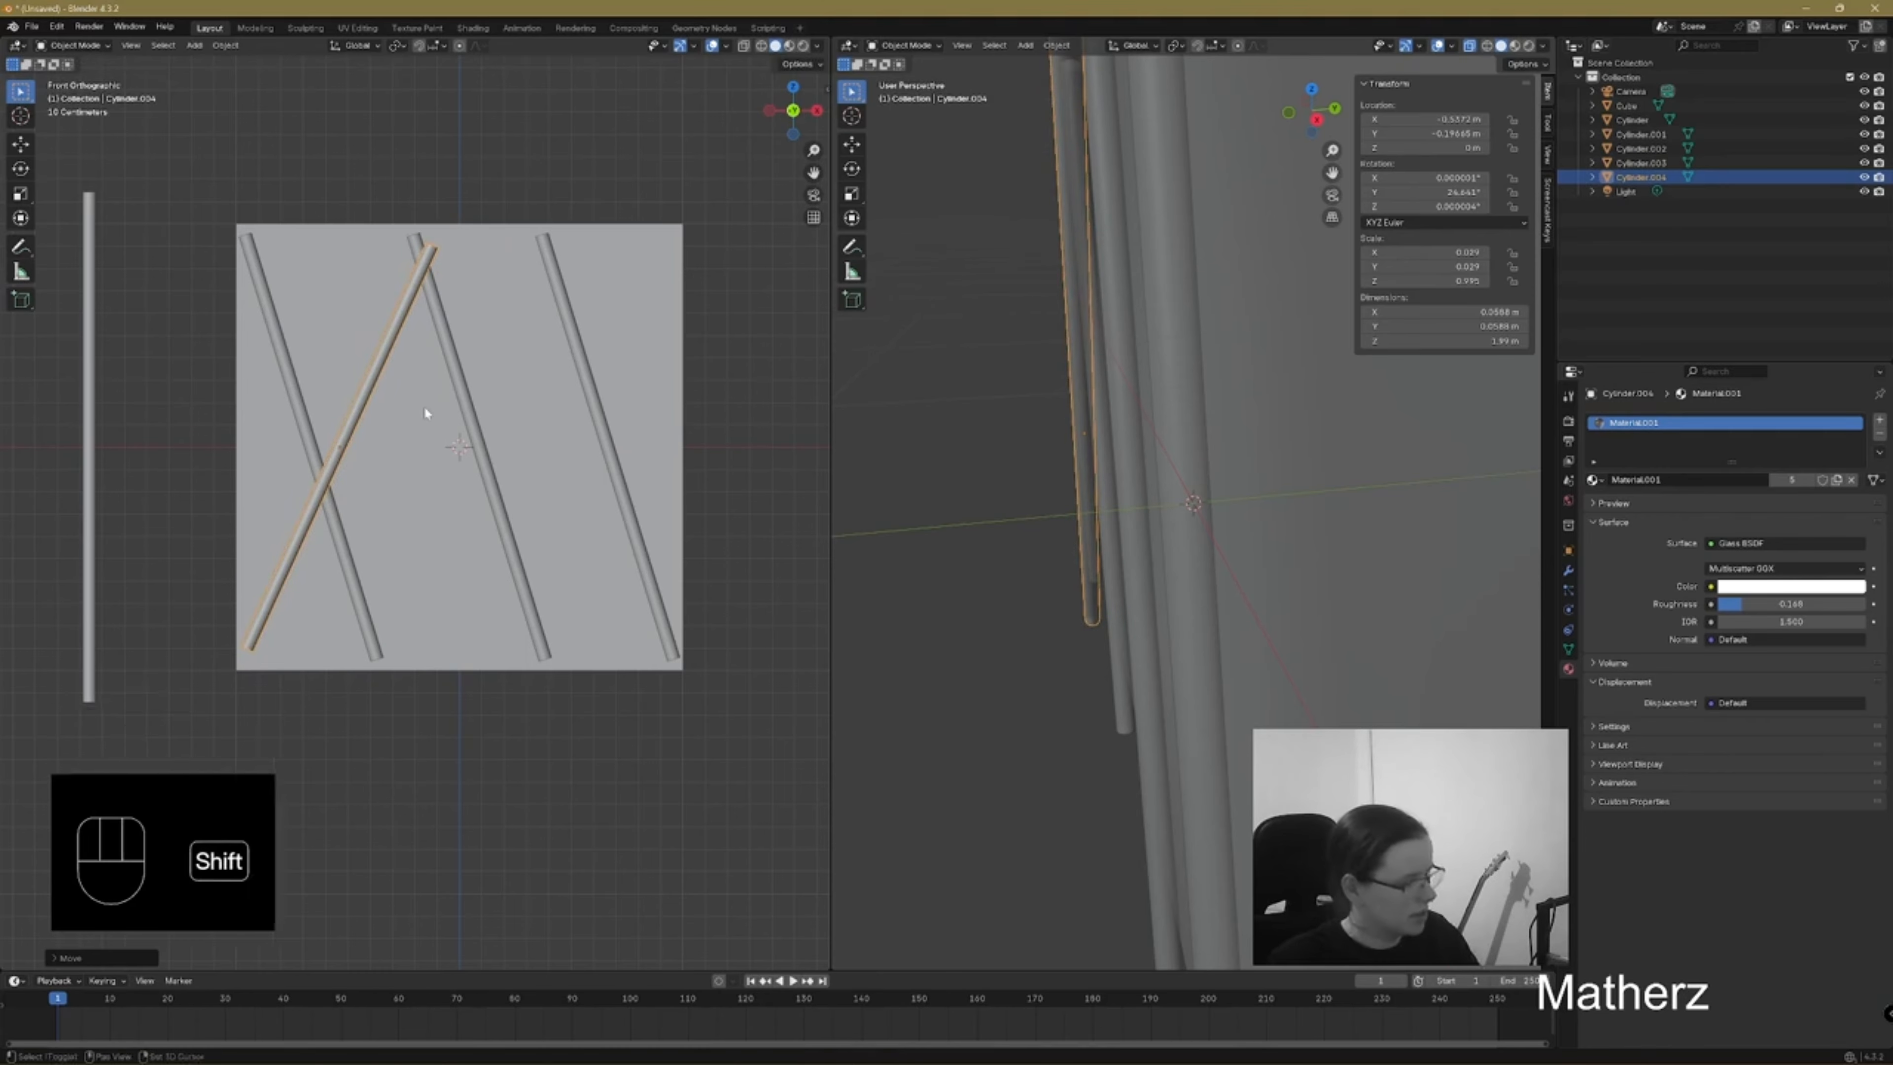
key("shift+d")
key("x")
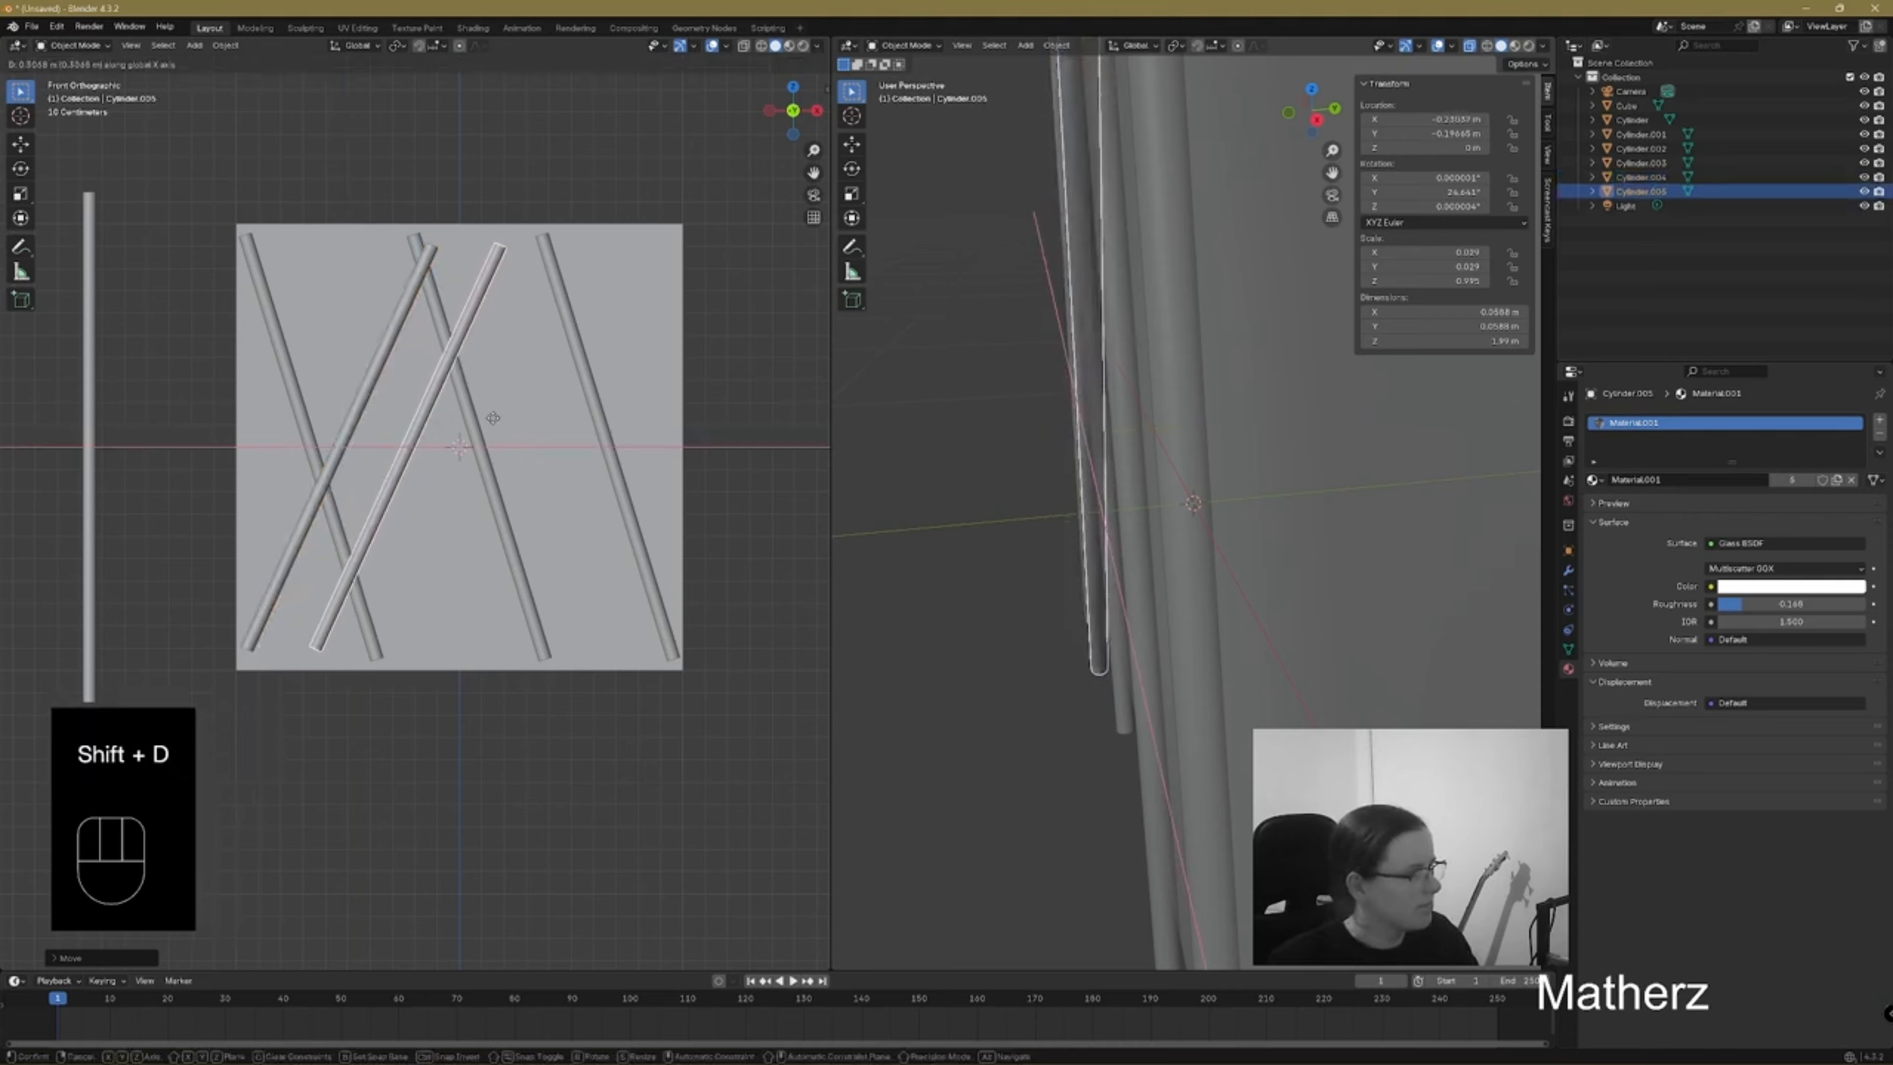
left_click(666, 425)
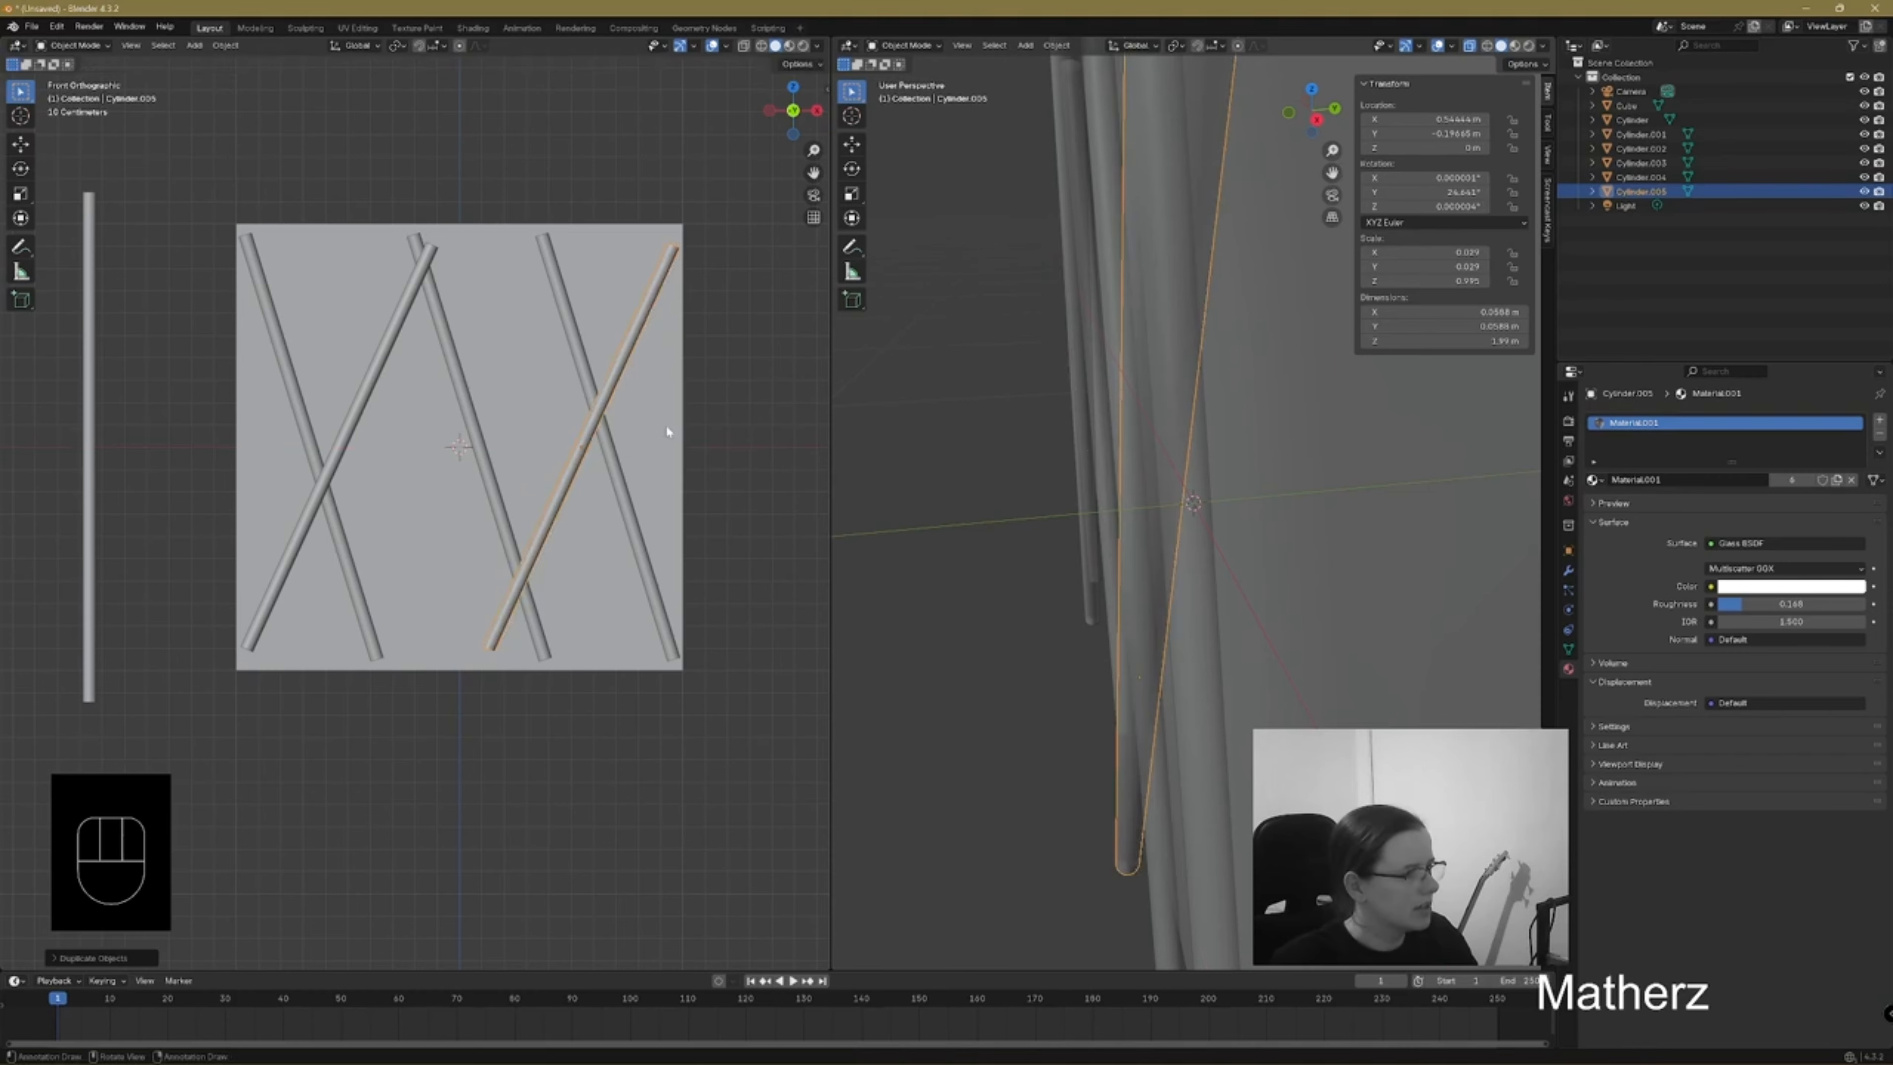
Duplicate the oppositely tilted cylinder along X to about -0.07 m and rotate the copy to a shallow slope of about -69.3°
key("shift+d")
key("x")
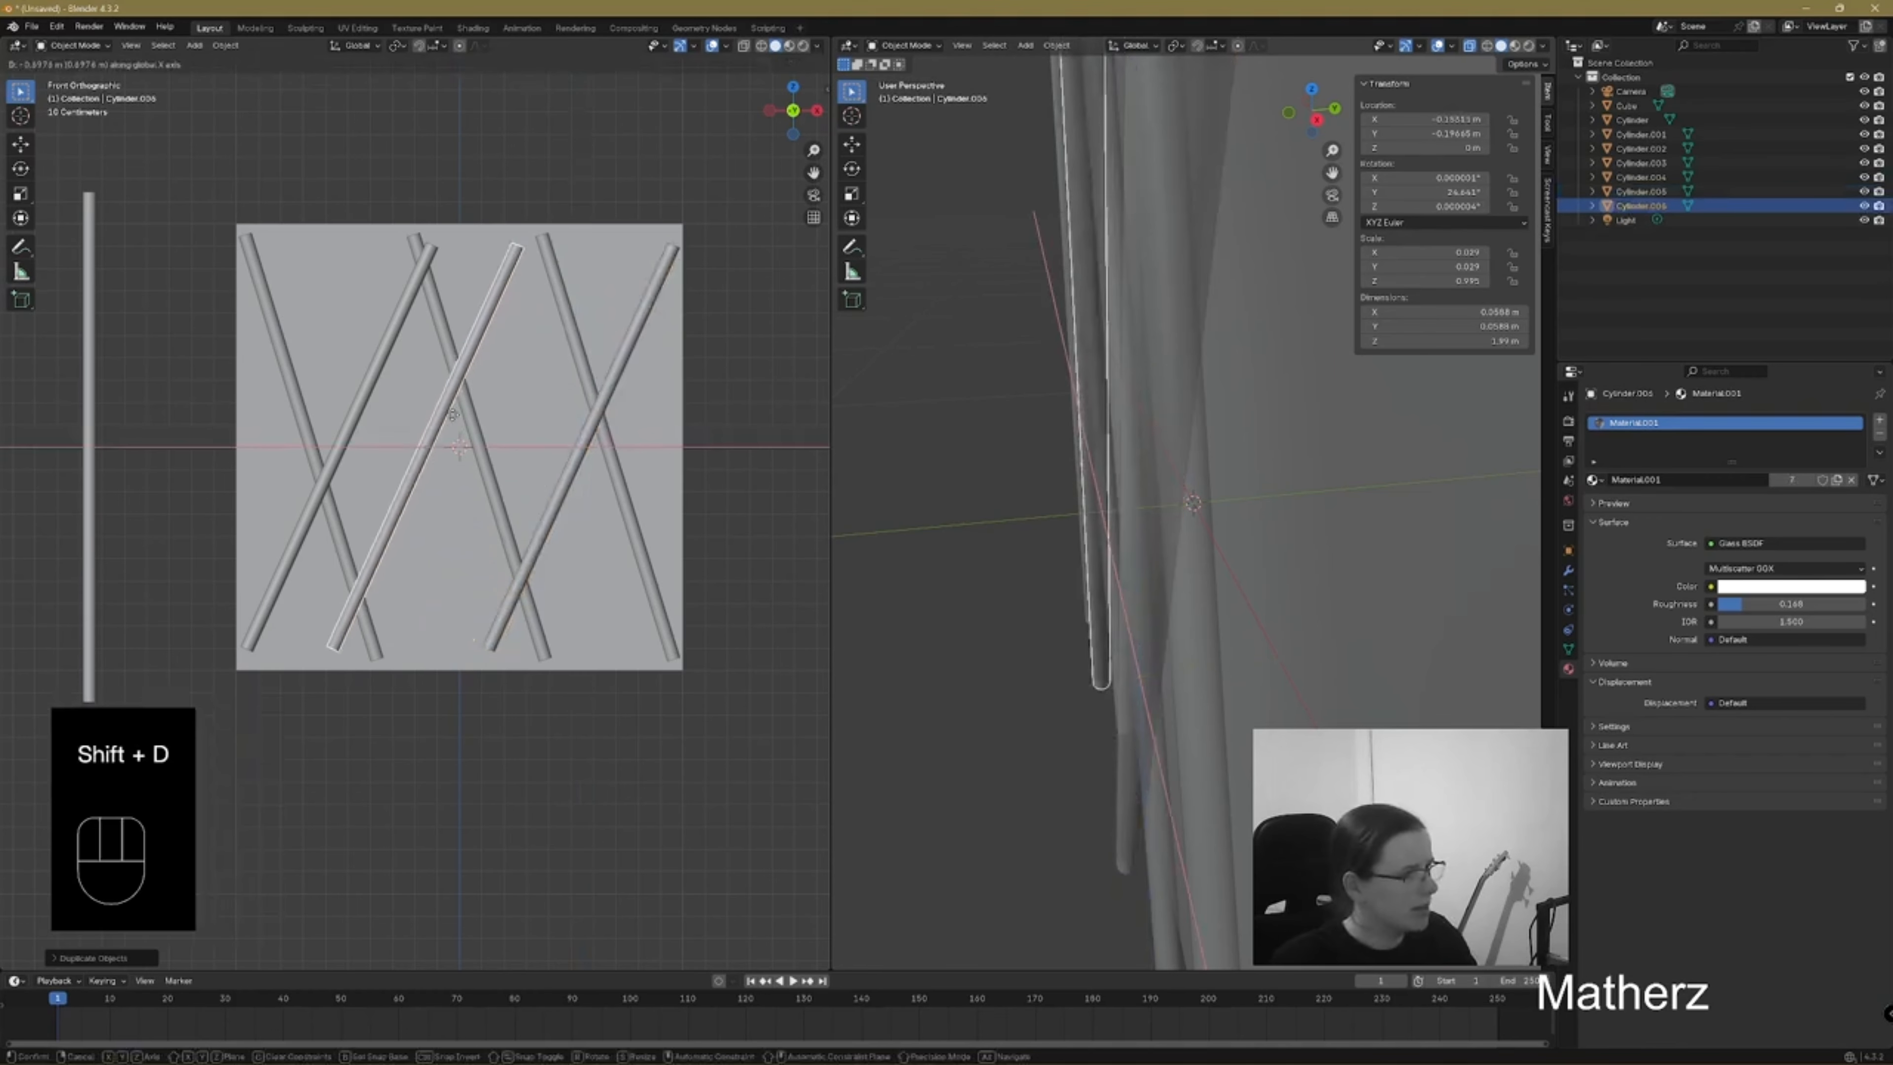
left_click(473, 415)
key("r")
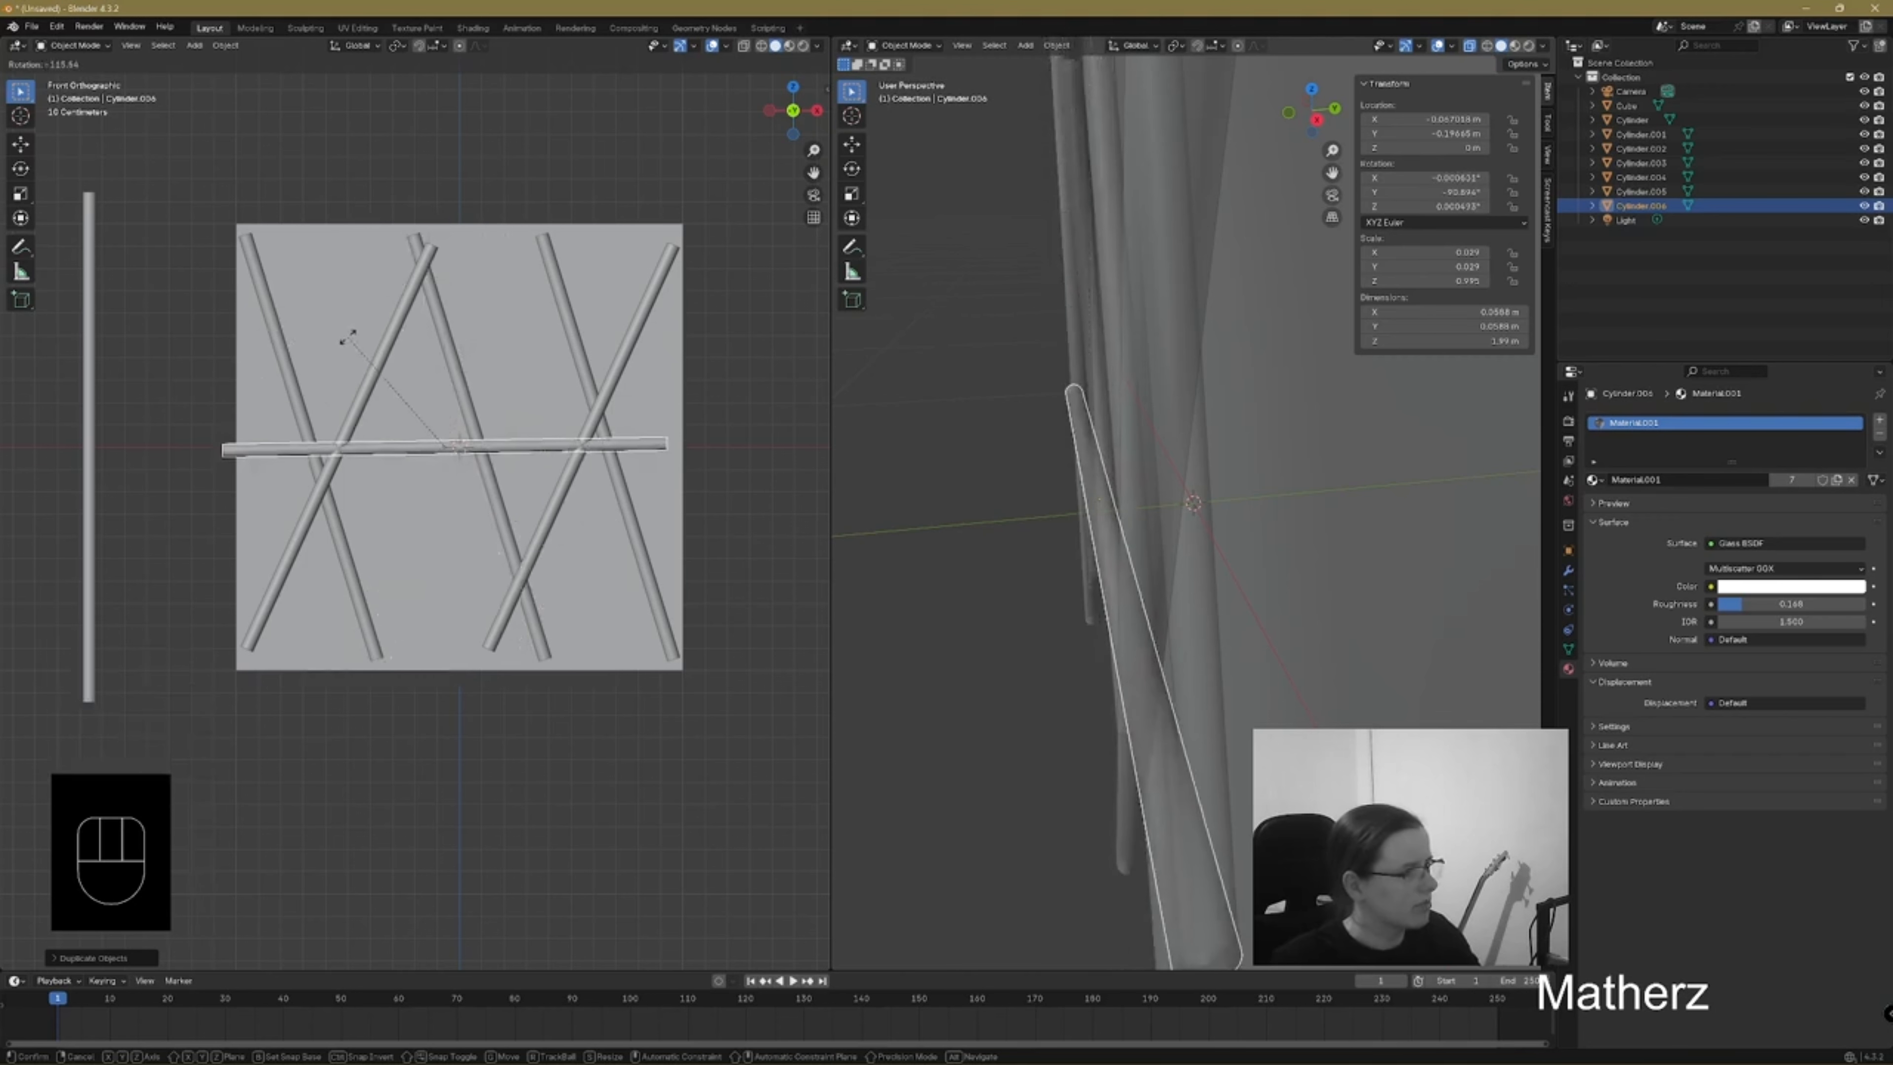
left_click(406, 340)
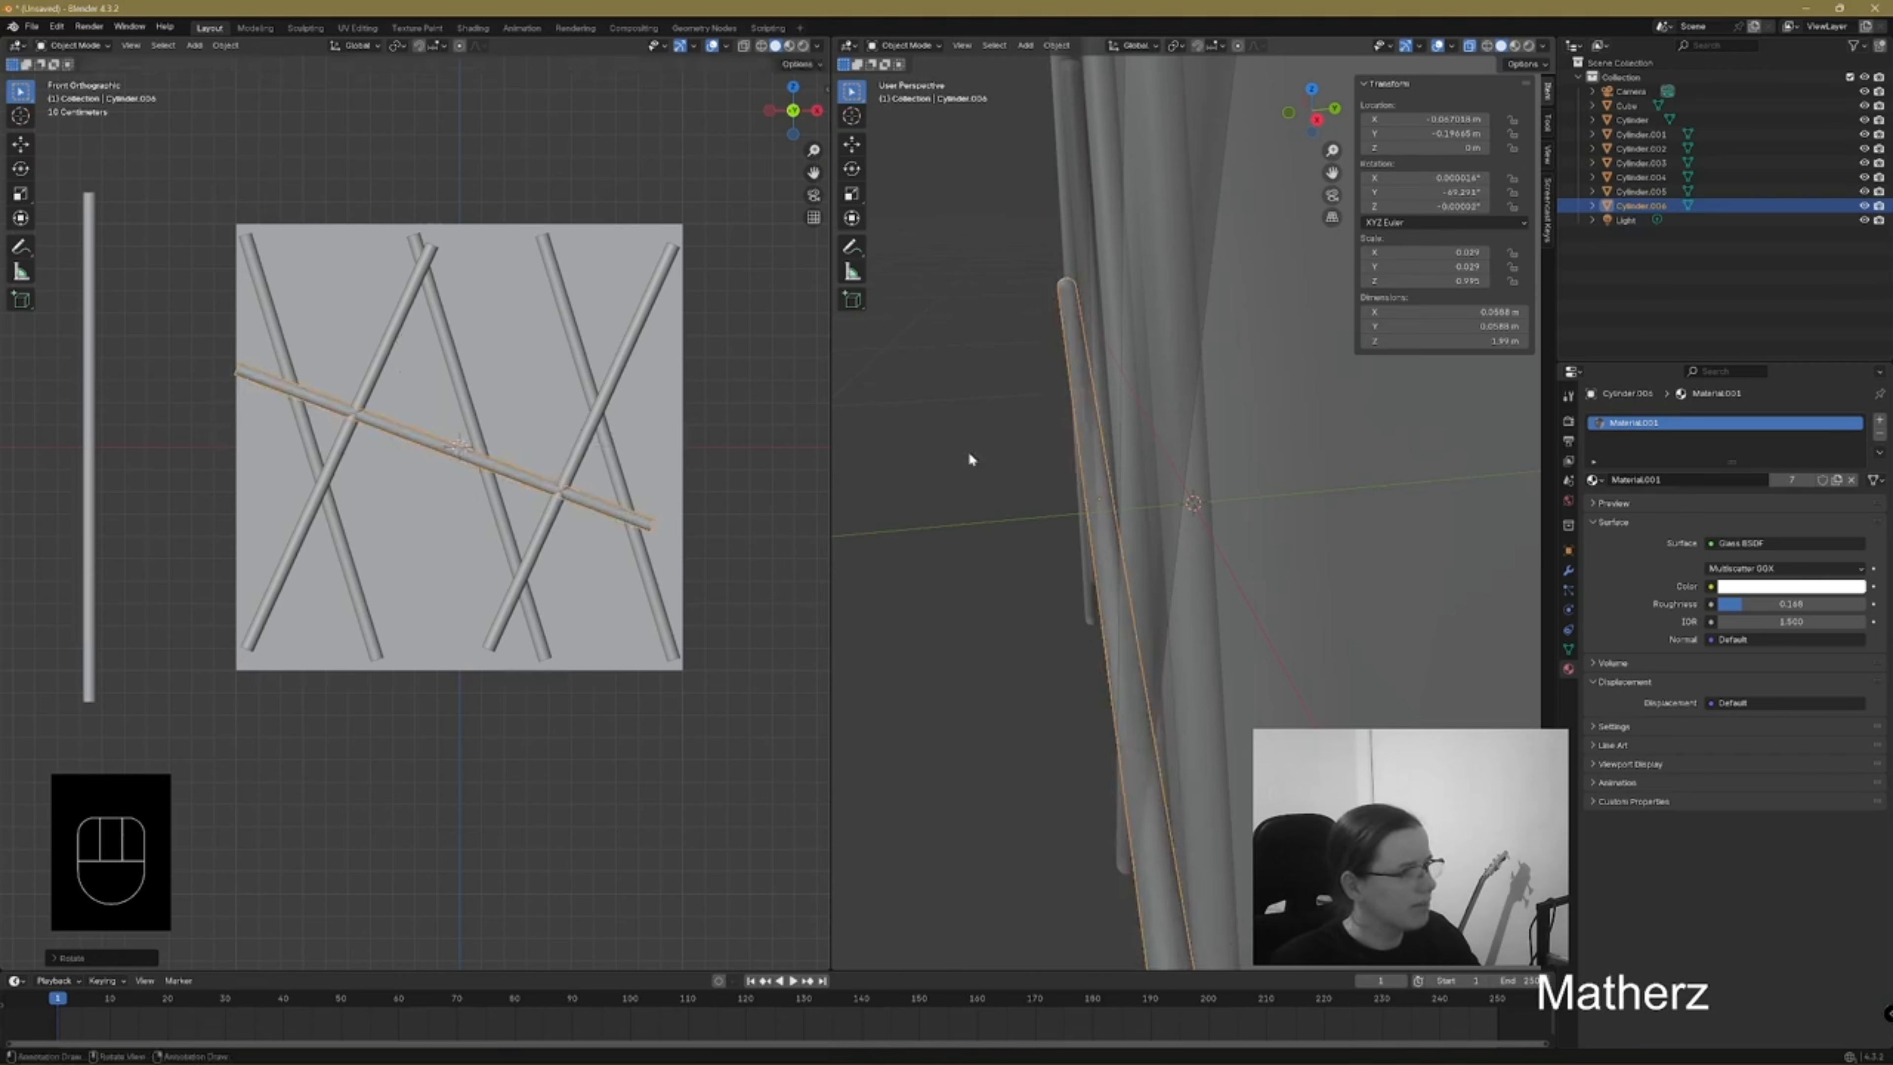
Position the shallow-sloped cylinder in front of the others near the panel's bottom, at about X -0.05 m, Y -0.25 m, Z -0.61 m
key("g")
middle_click(1100, 554)
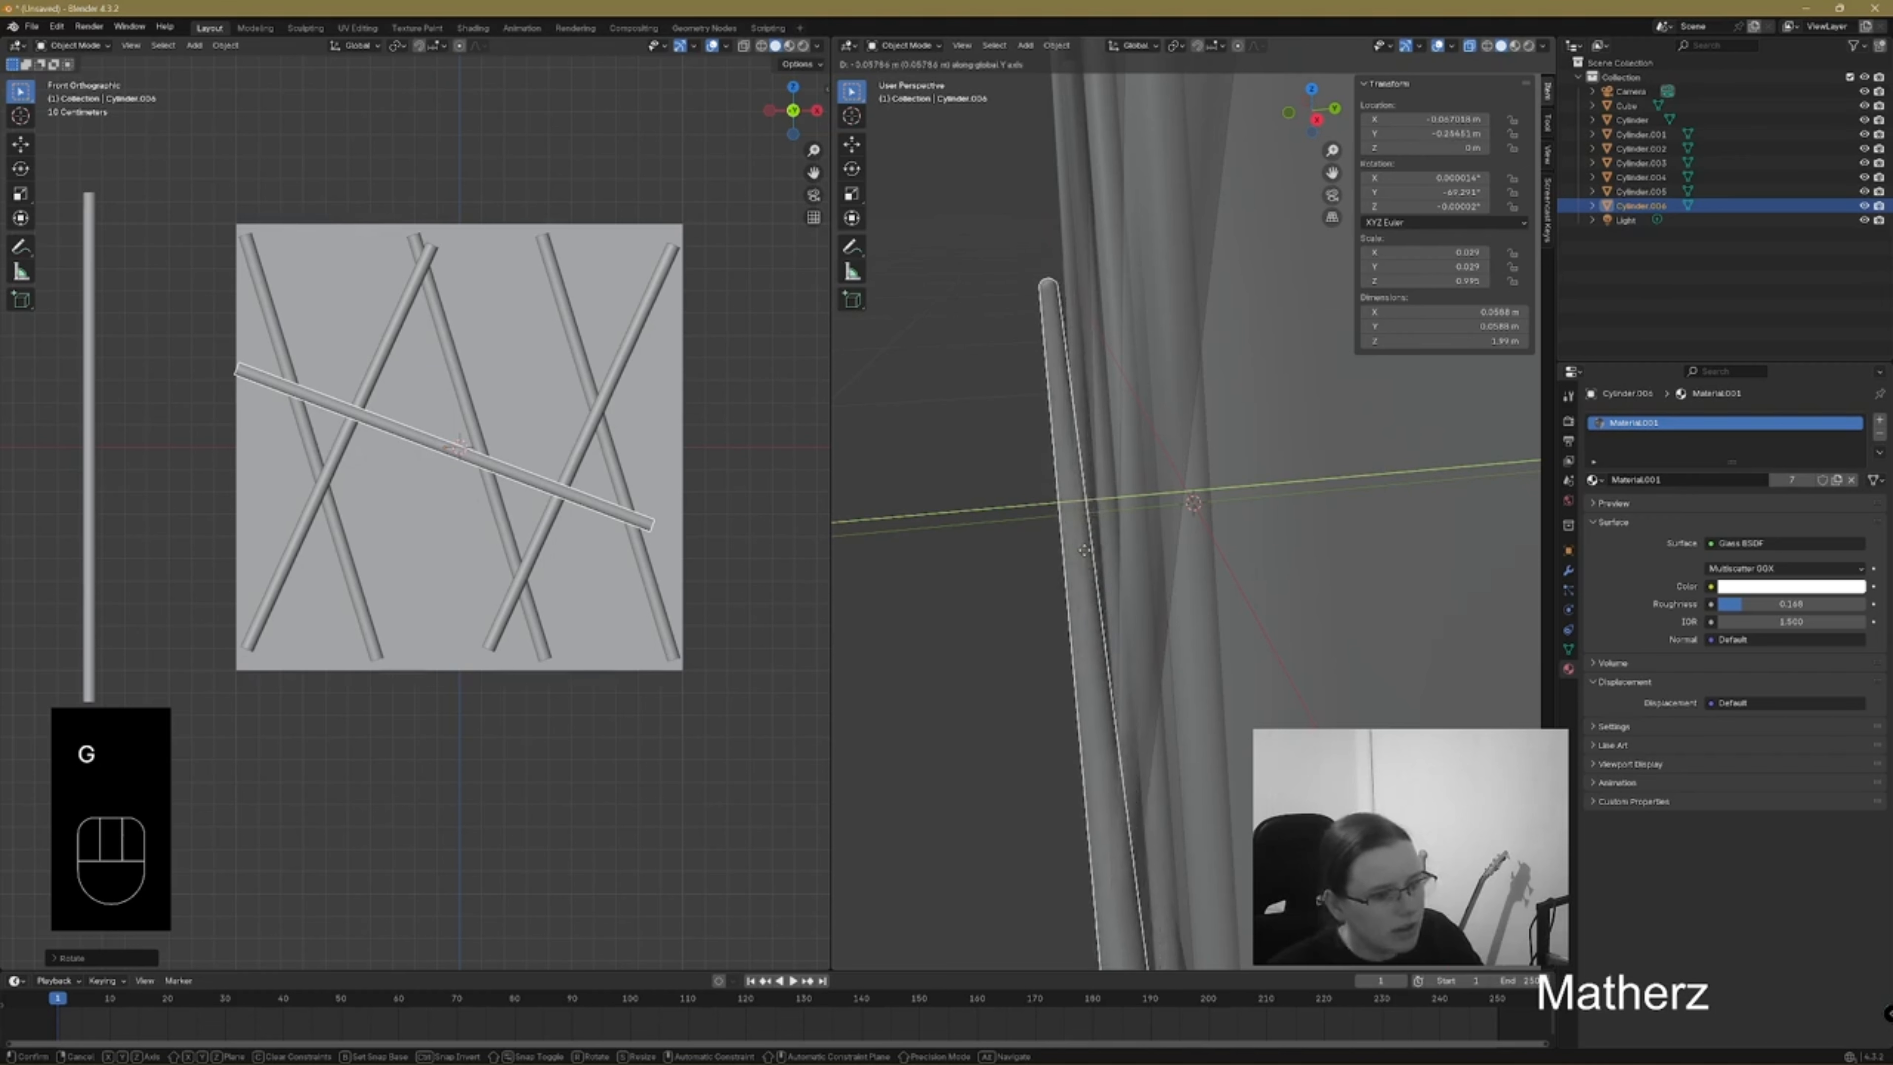
left_click(1086, 550)
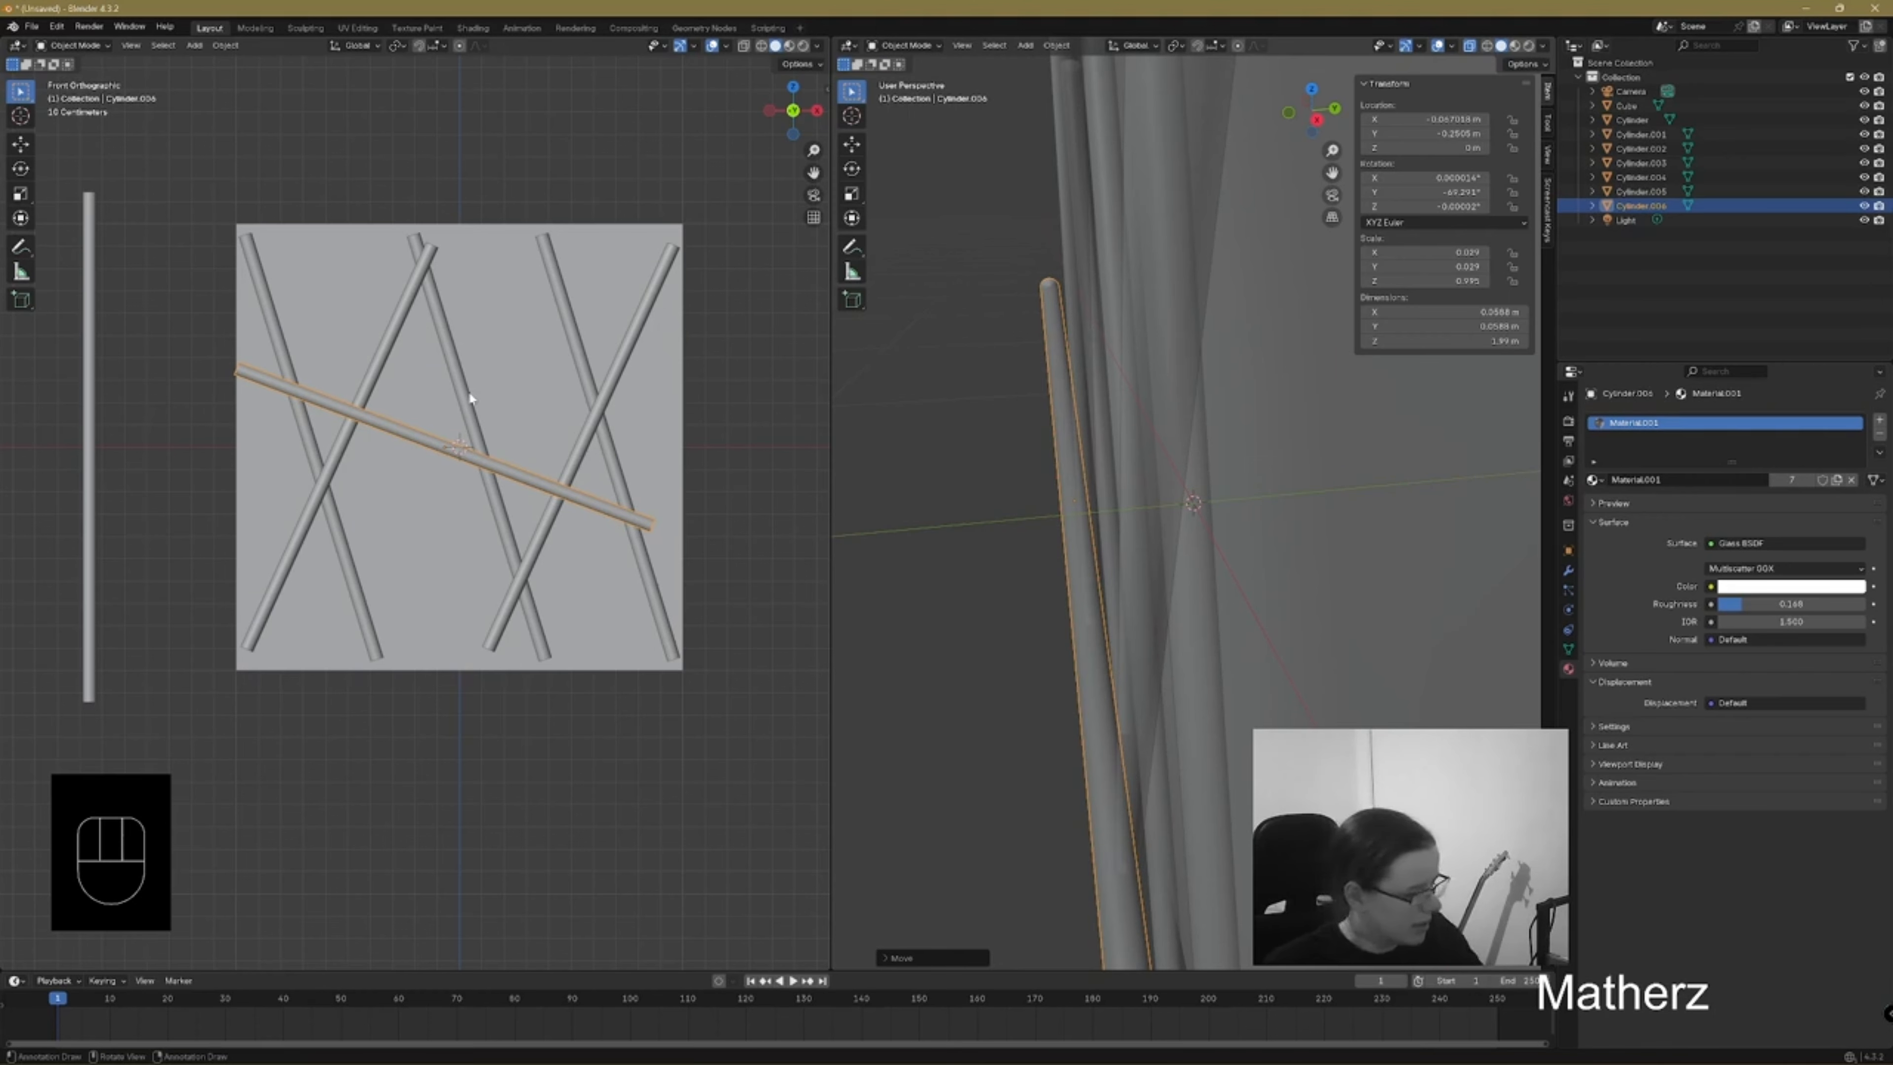
key("g")
middle_click(471, 406)
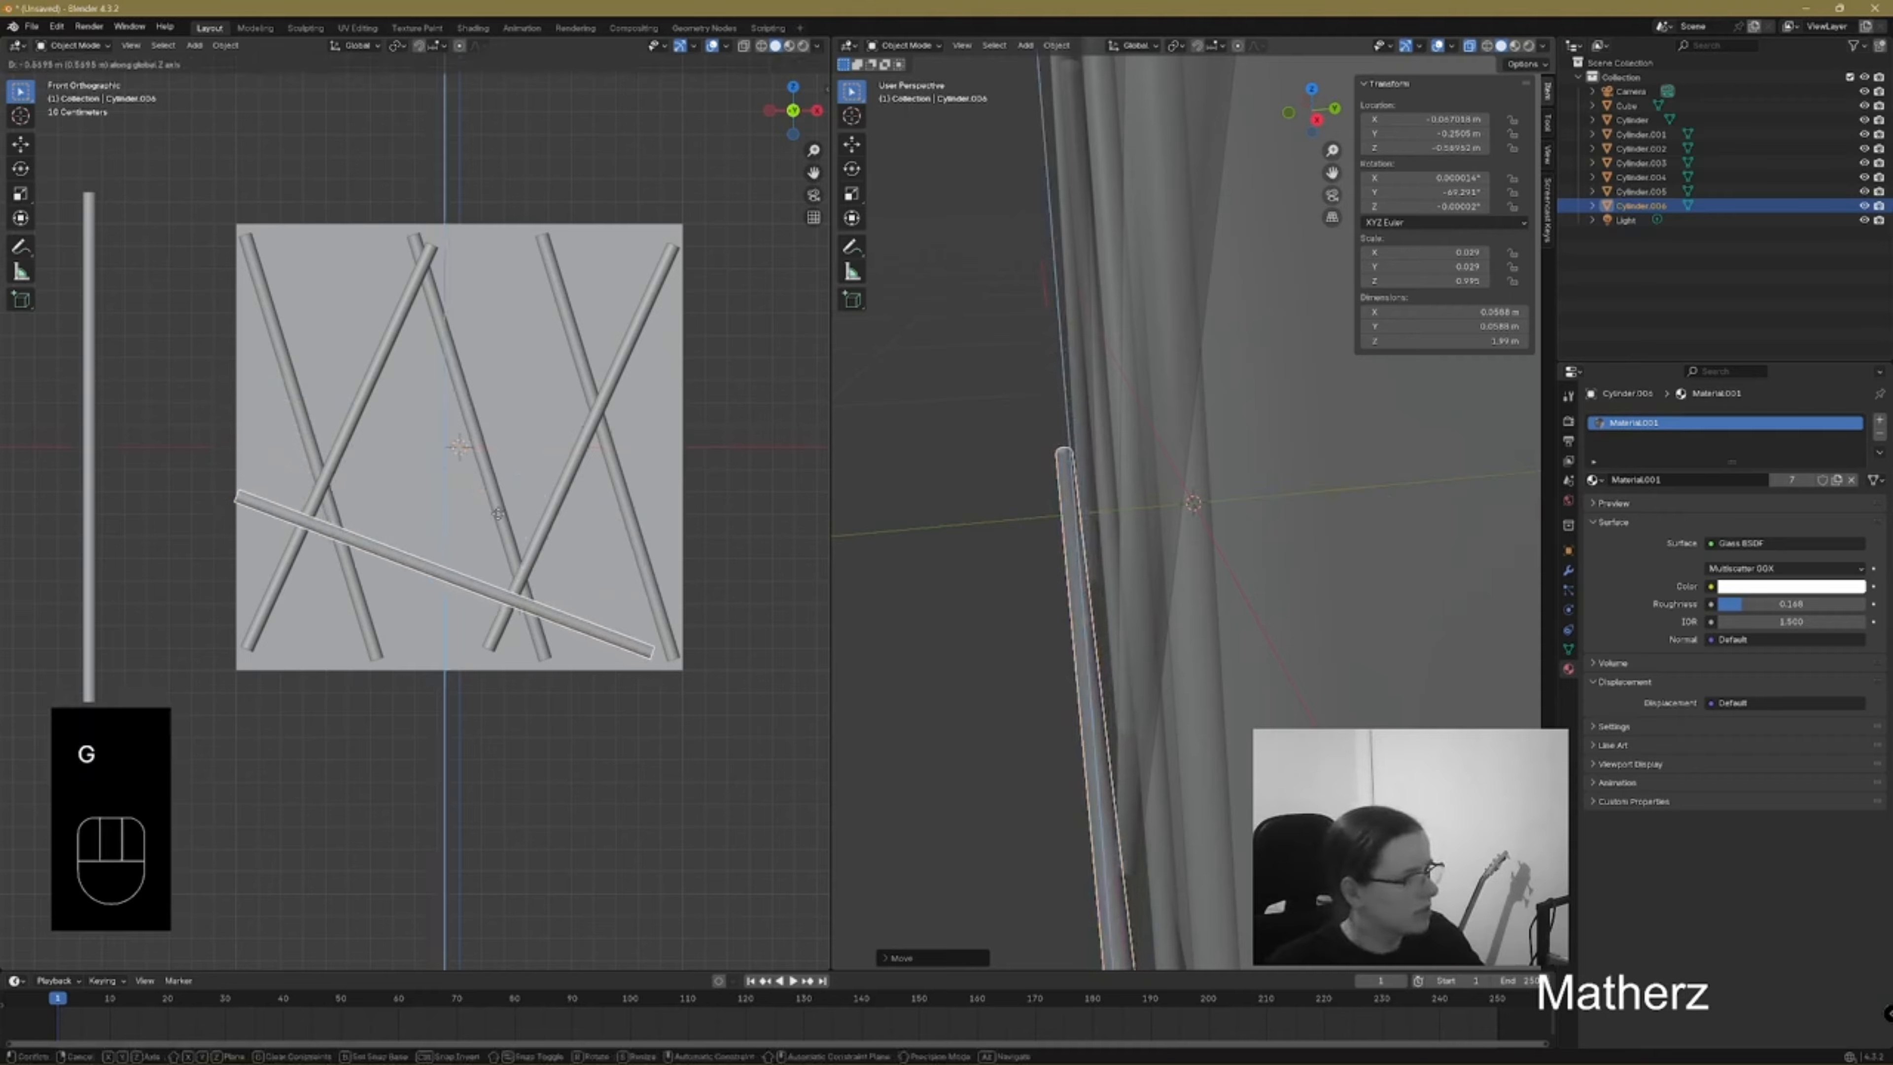
left_click(505, 534)
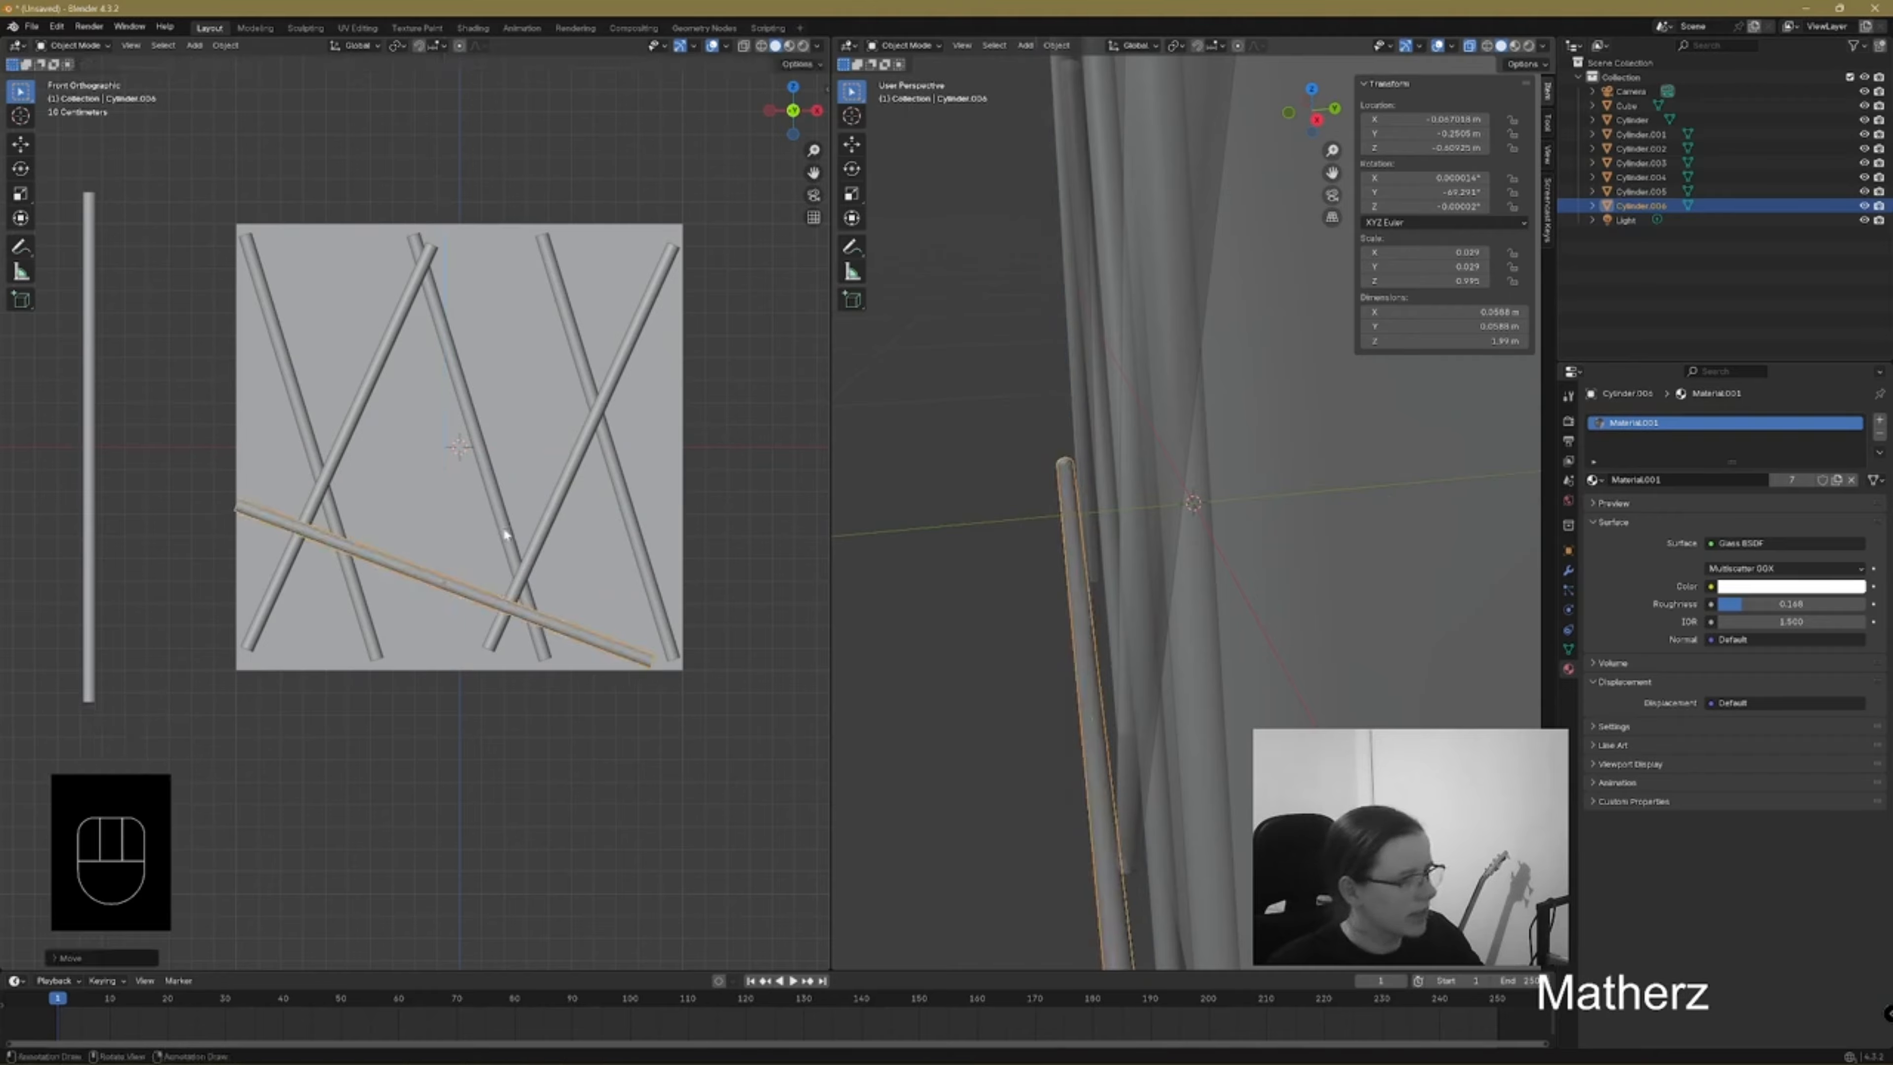
key("g")
middle_click(507, 531)
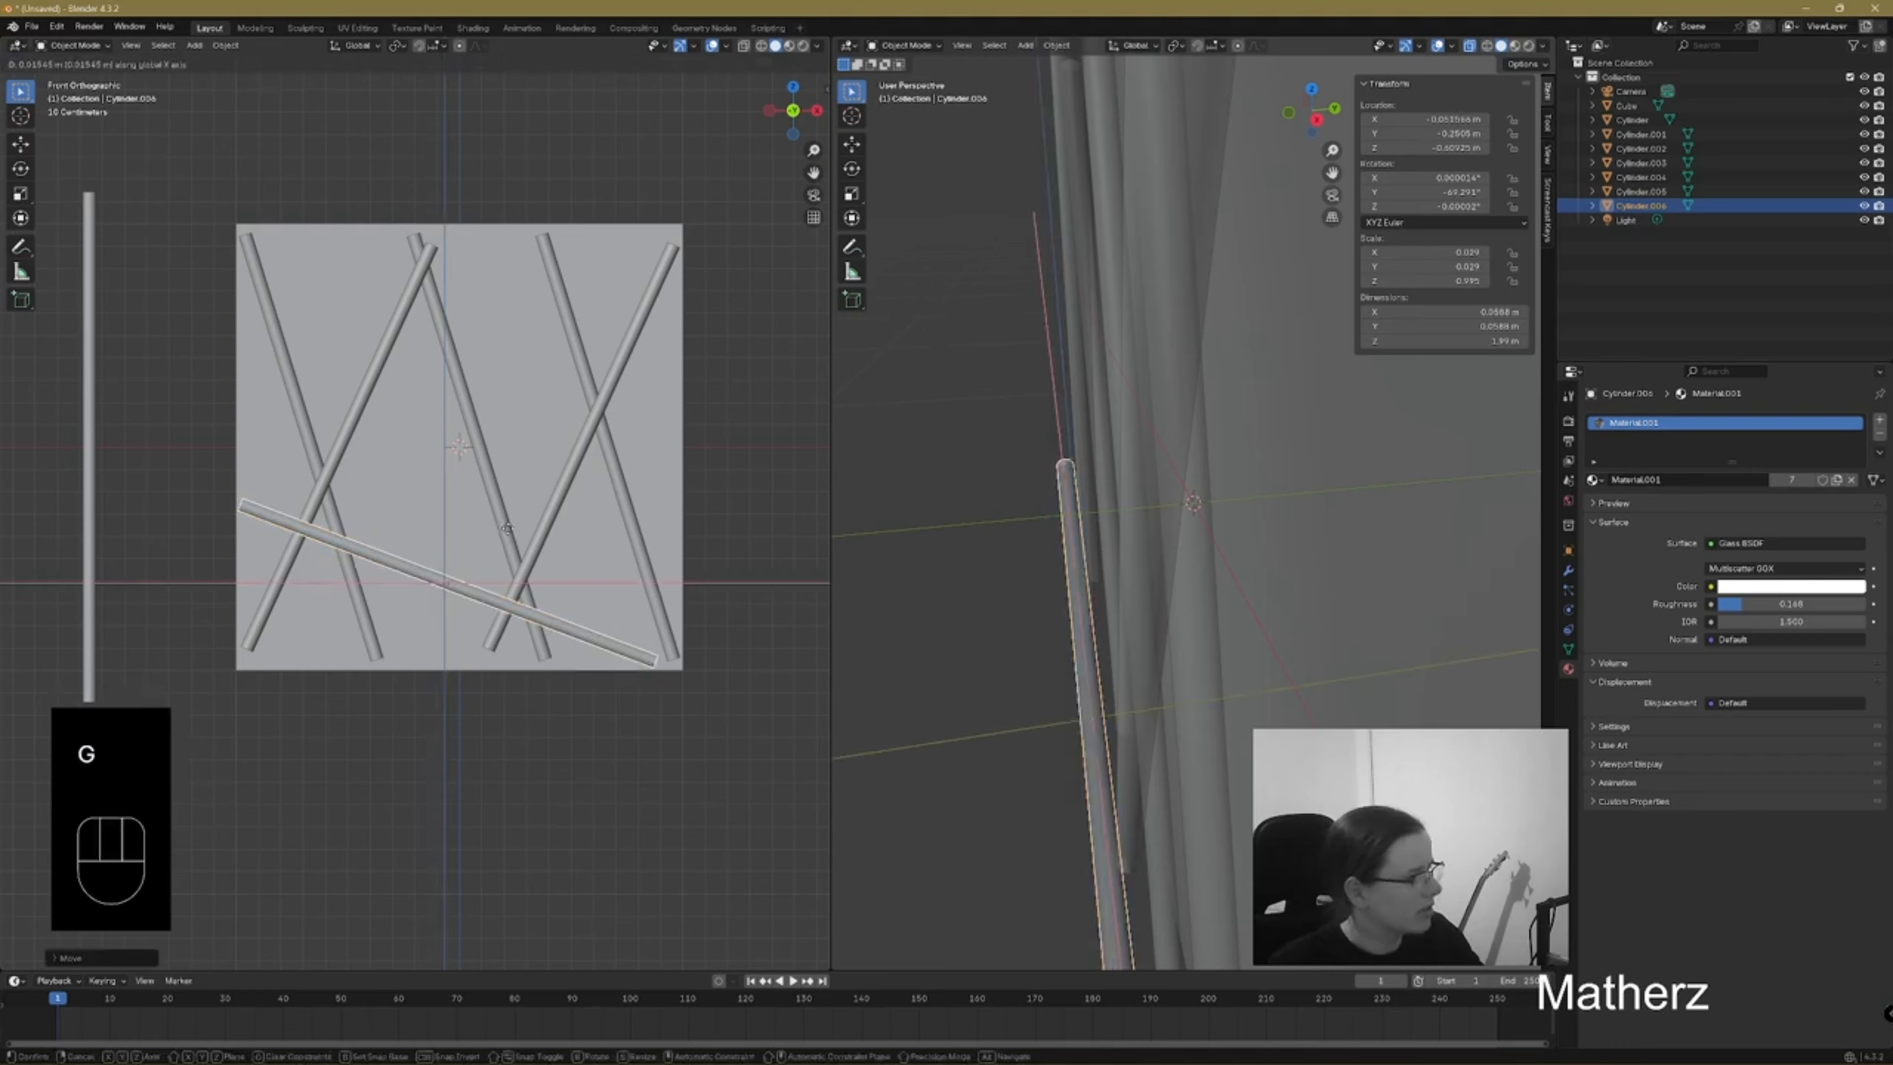
left_click(503, 526)
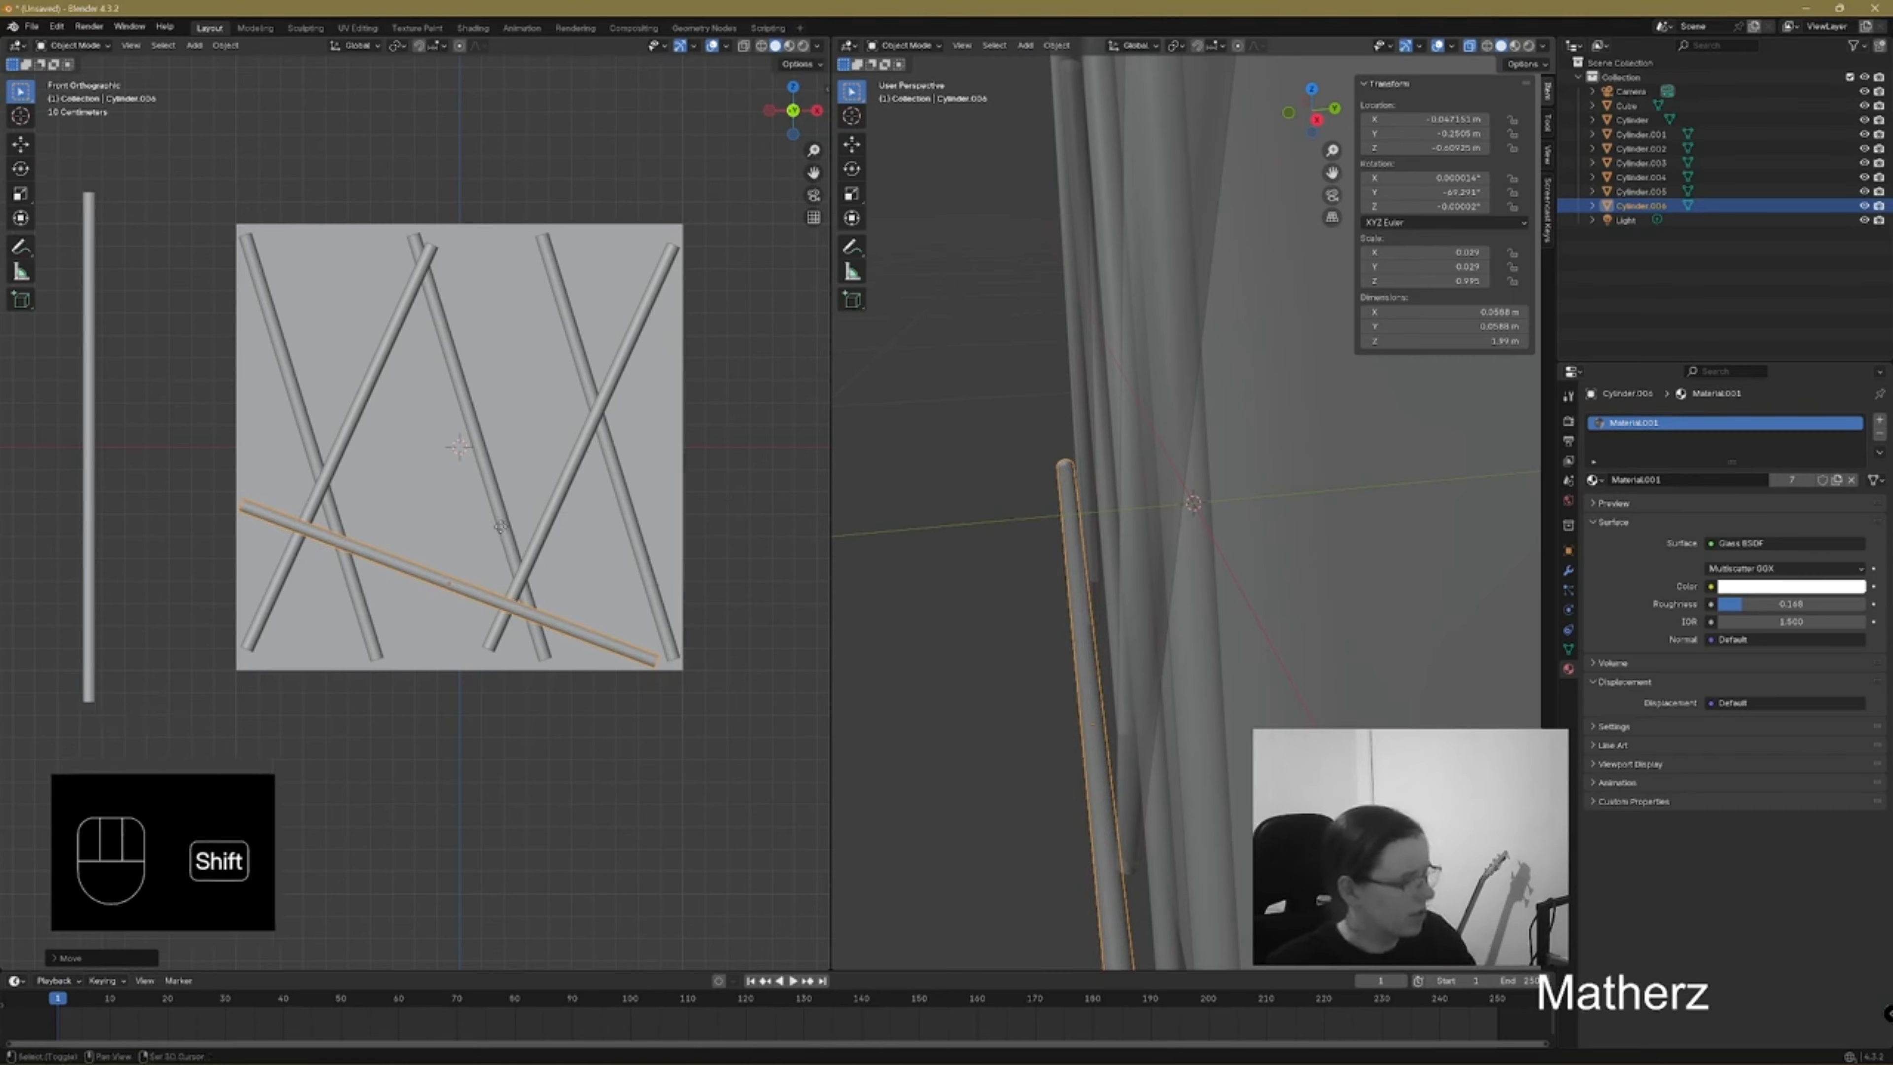
Duplicate the shallow-sloped cylinder up to Z about -0.02 m and shift the copy along X to about 0.04 m
key("shift+d")
middle_click(512, 467)
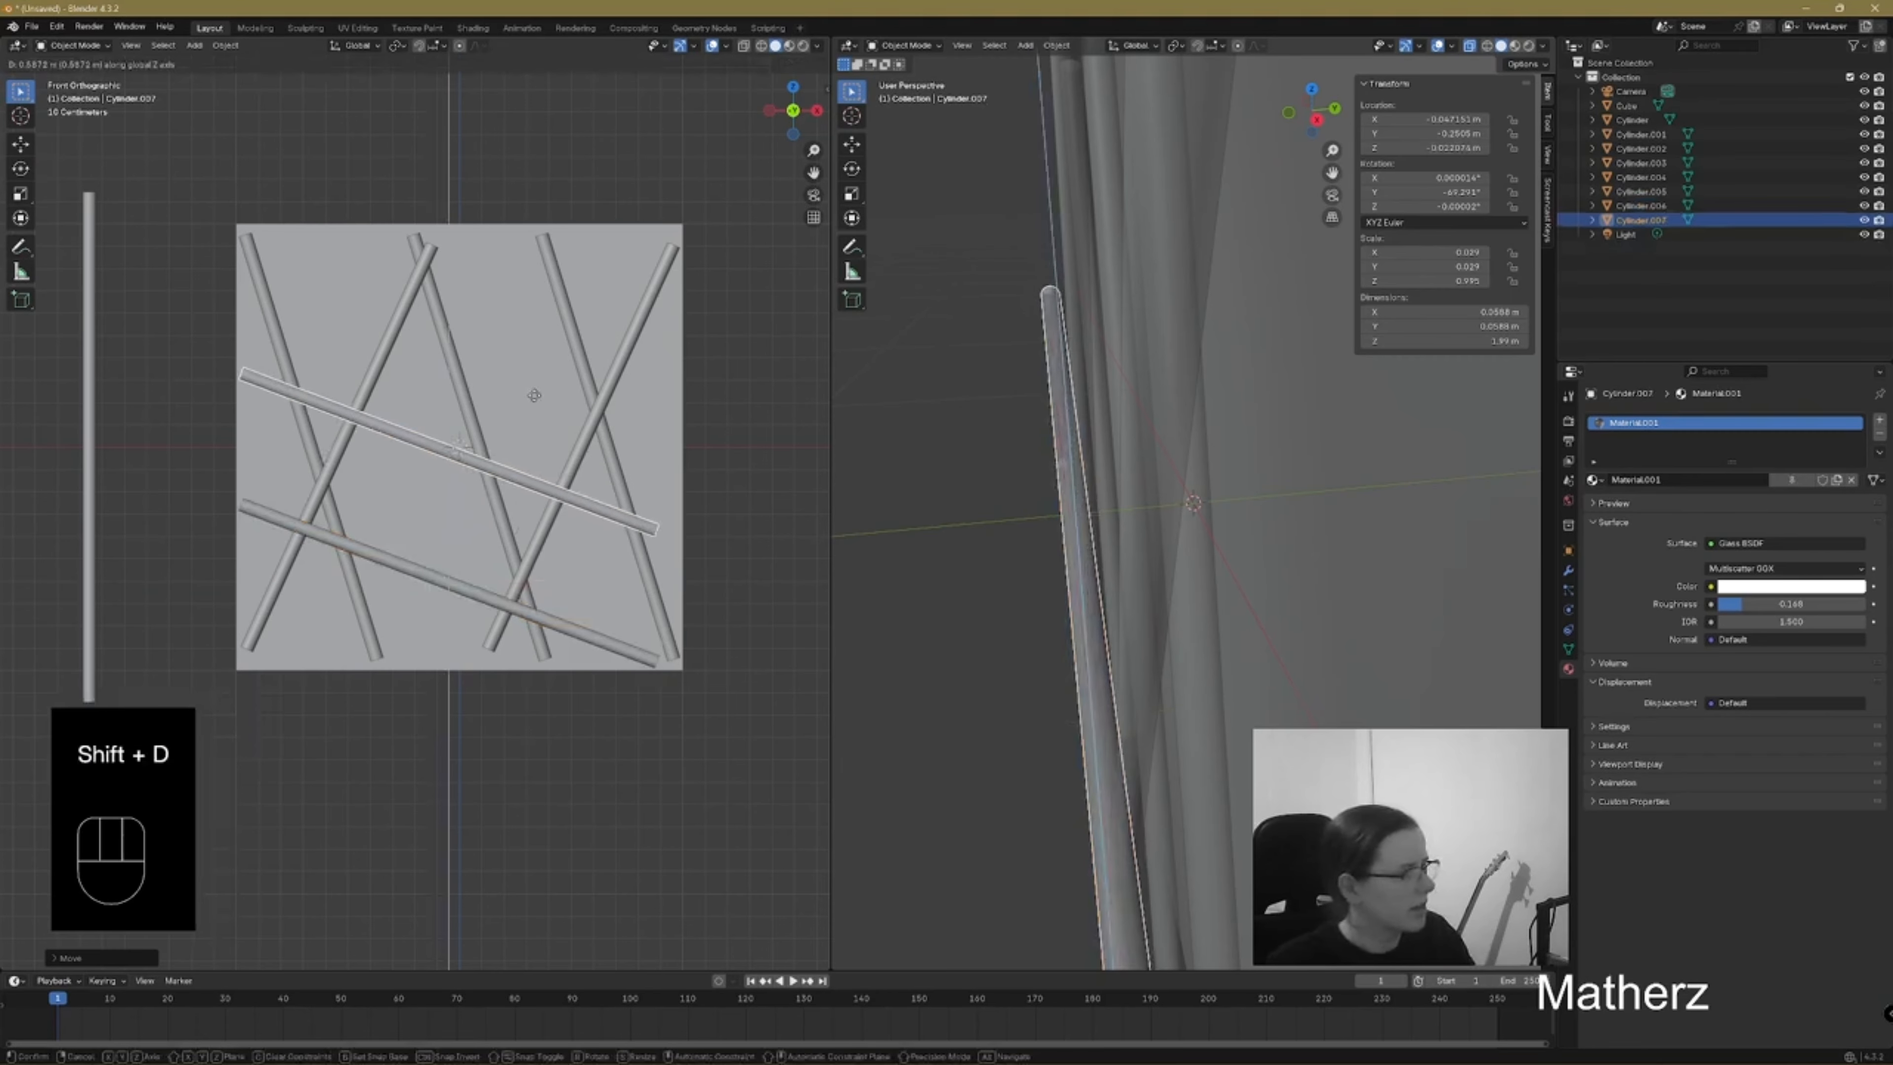
left_click(534, 397)
key("g")
middle_click(542, 429)
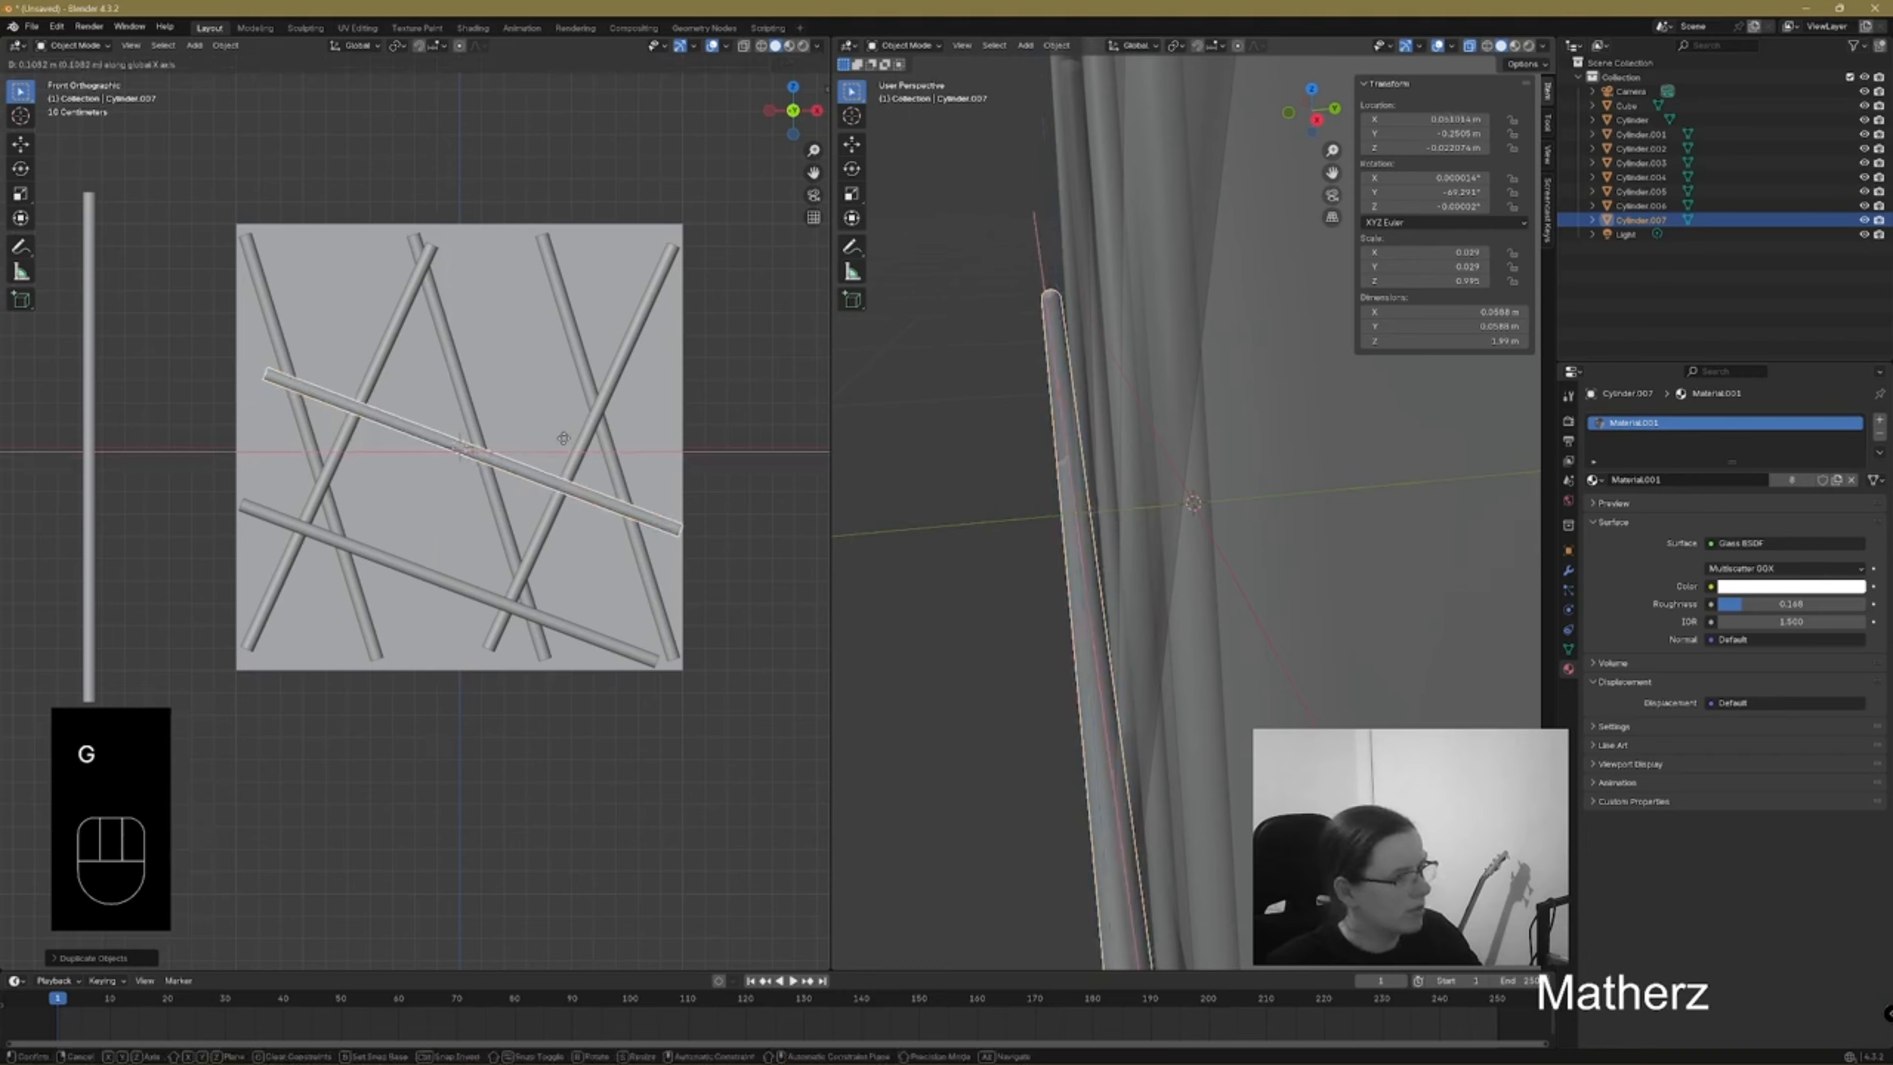
left_click(559, 437)
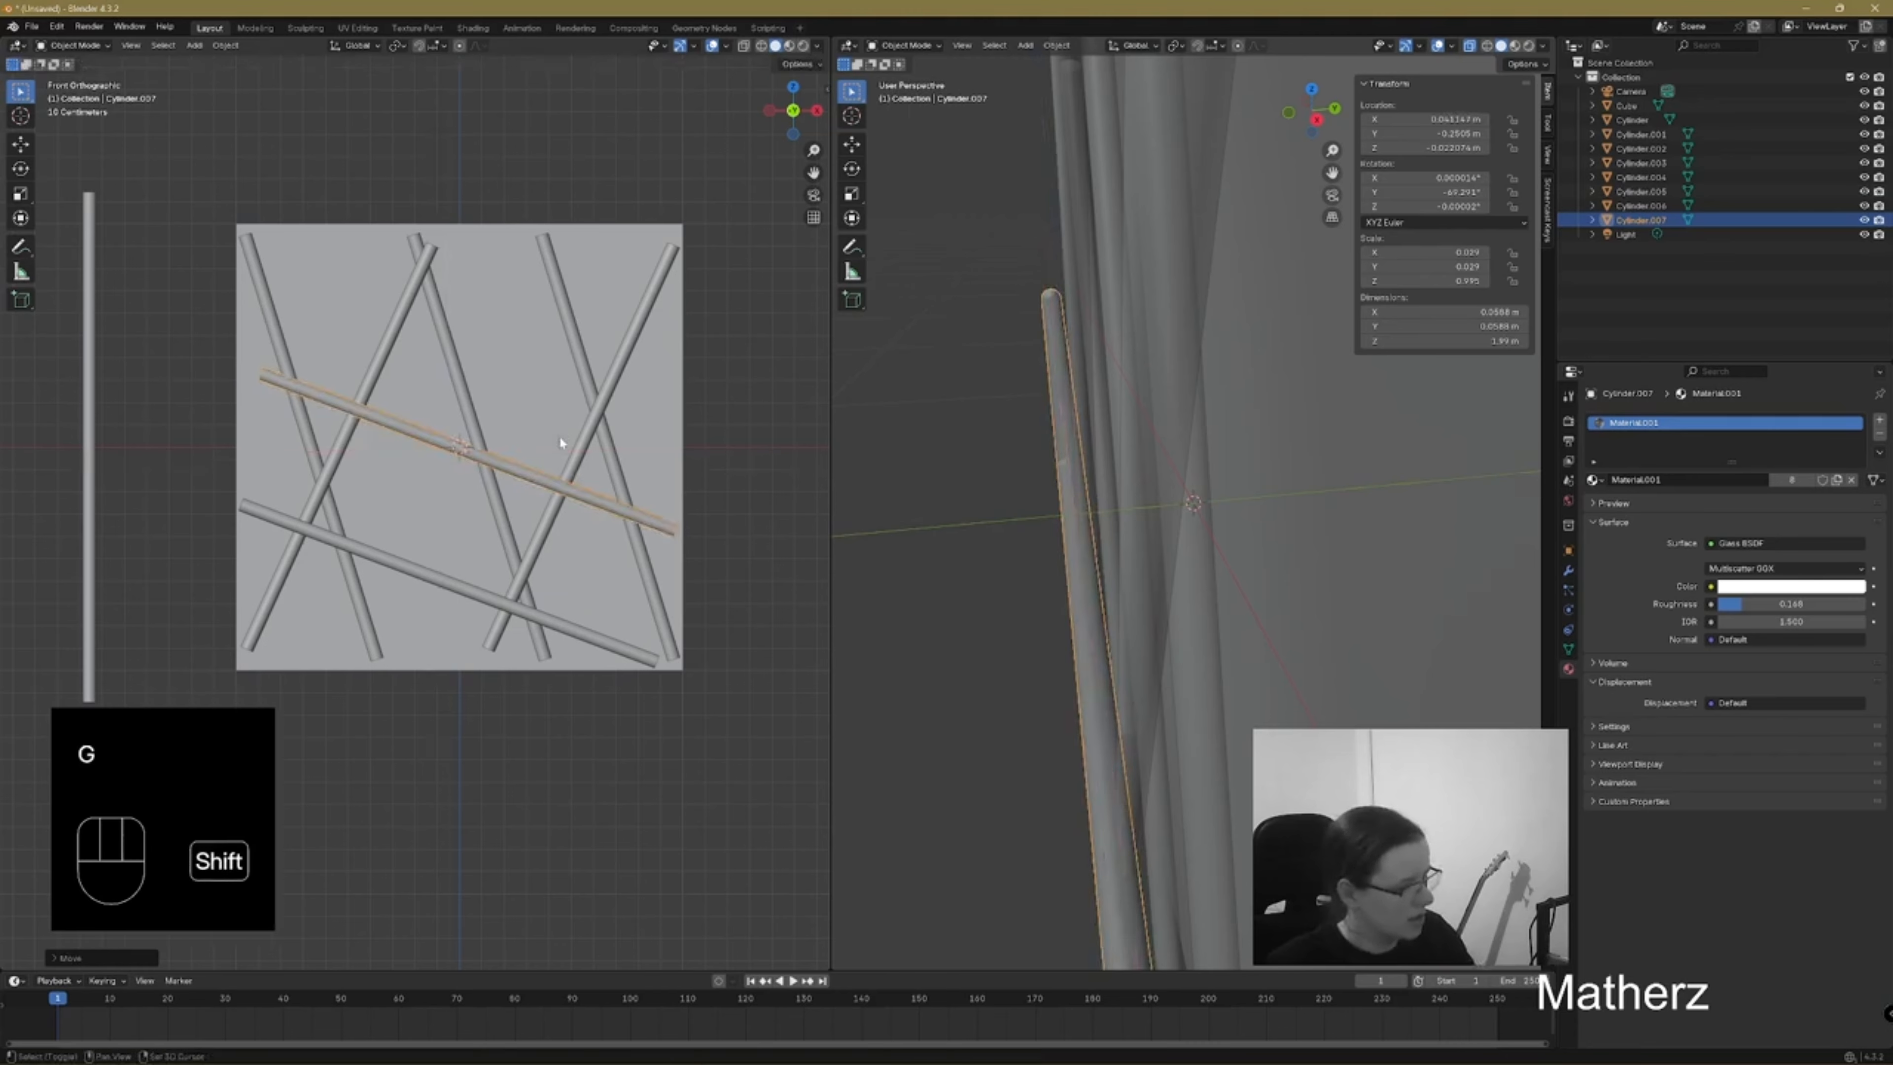
Duplicate the middle shallow-sloped cylinder up to Z about 0.50 m and shift the copy along X to the panel's left edge
key("shift+d")
middle_click(567, 417)
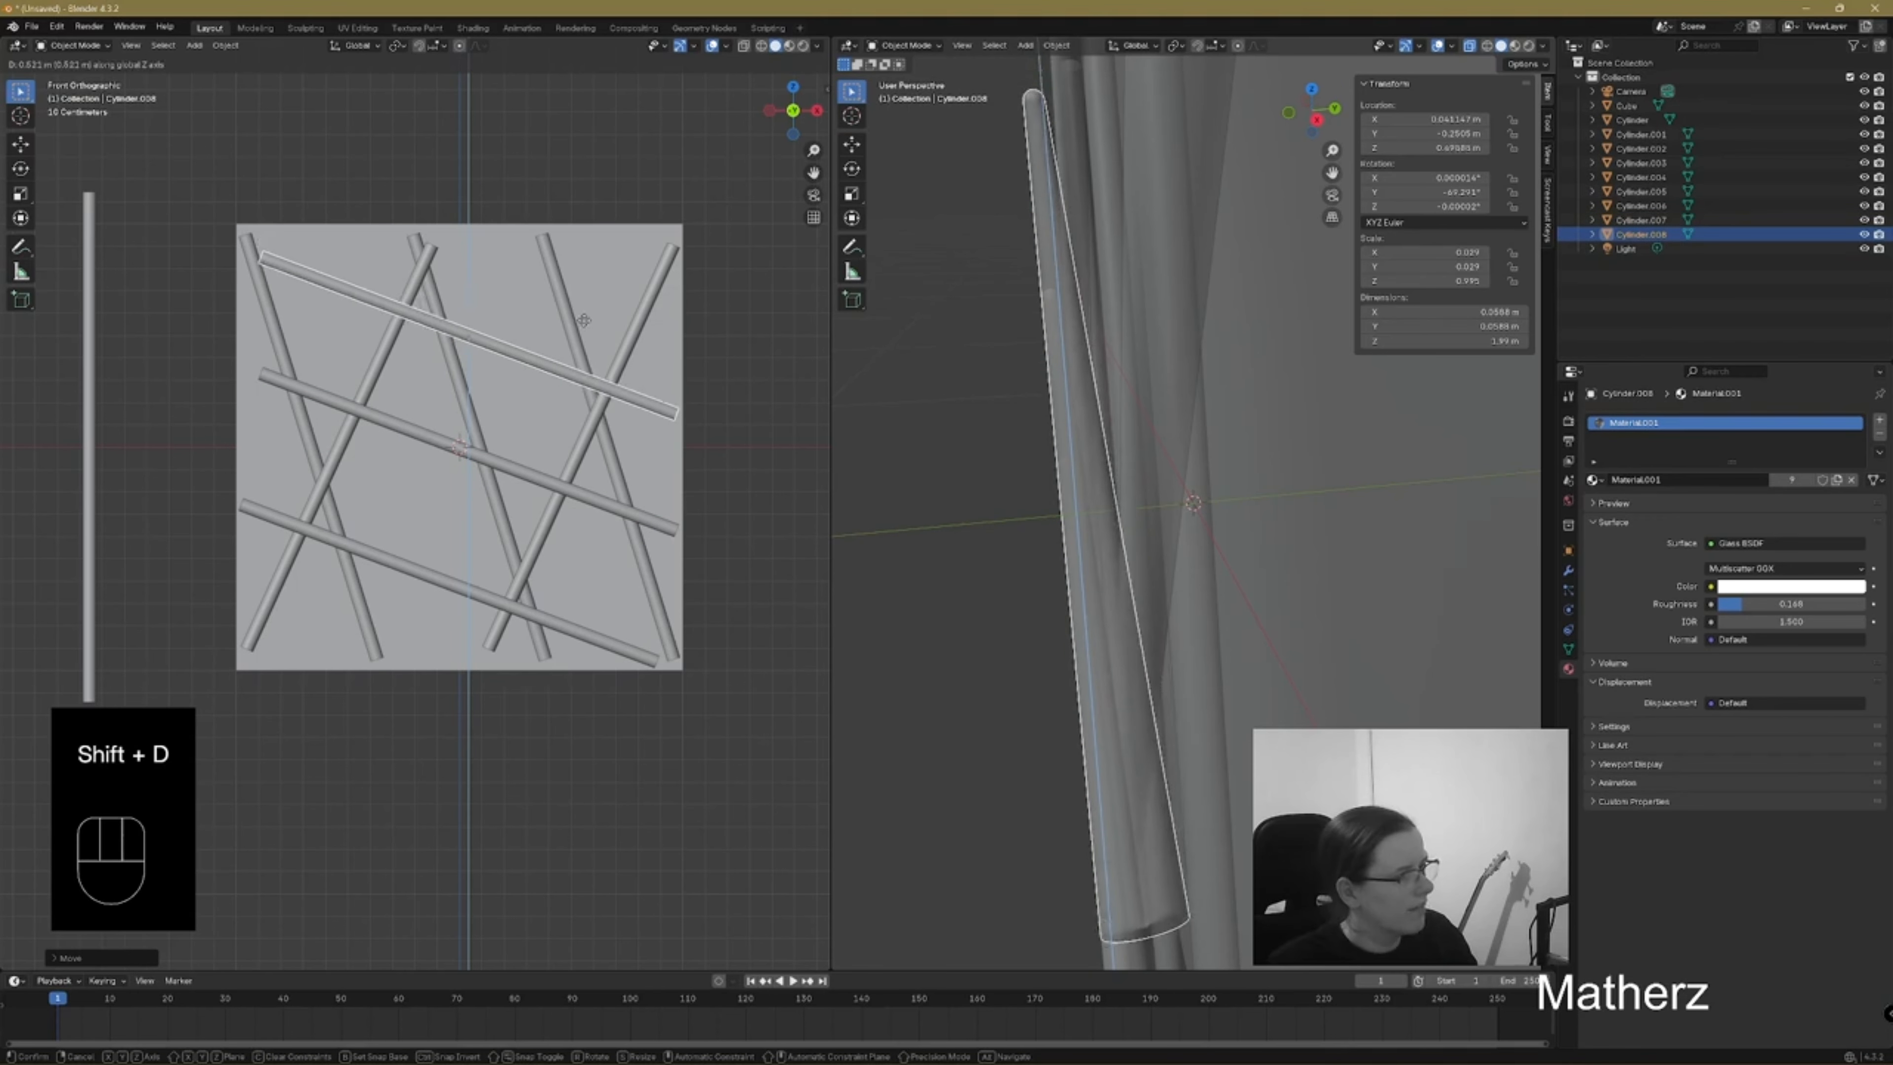
left_click(584, 321)
key("g")
middle_click(563, 335)
left_click(563, 337)
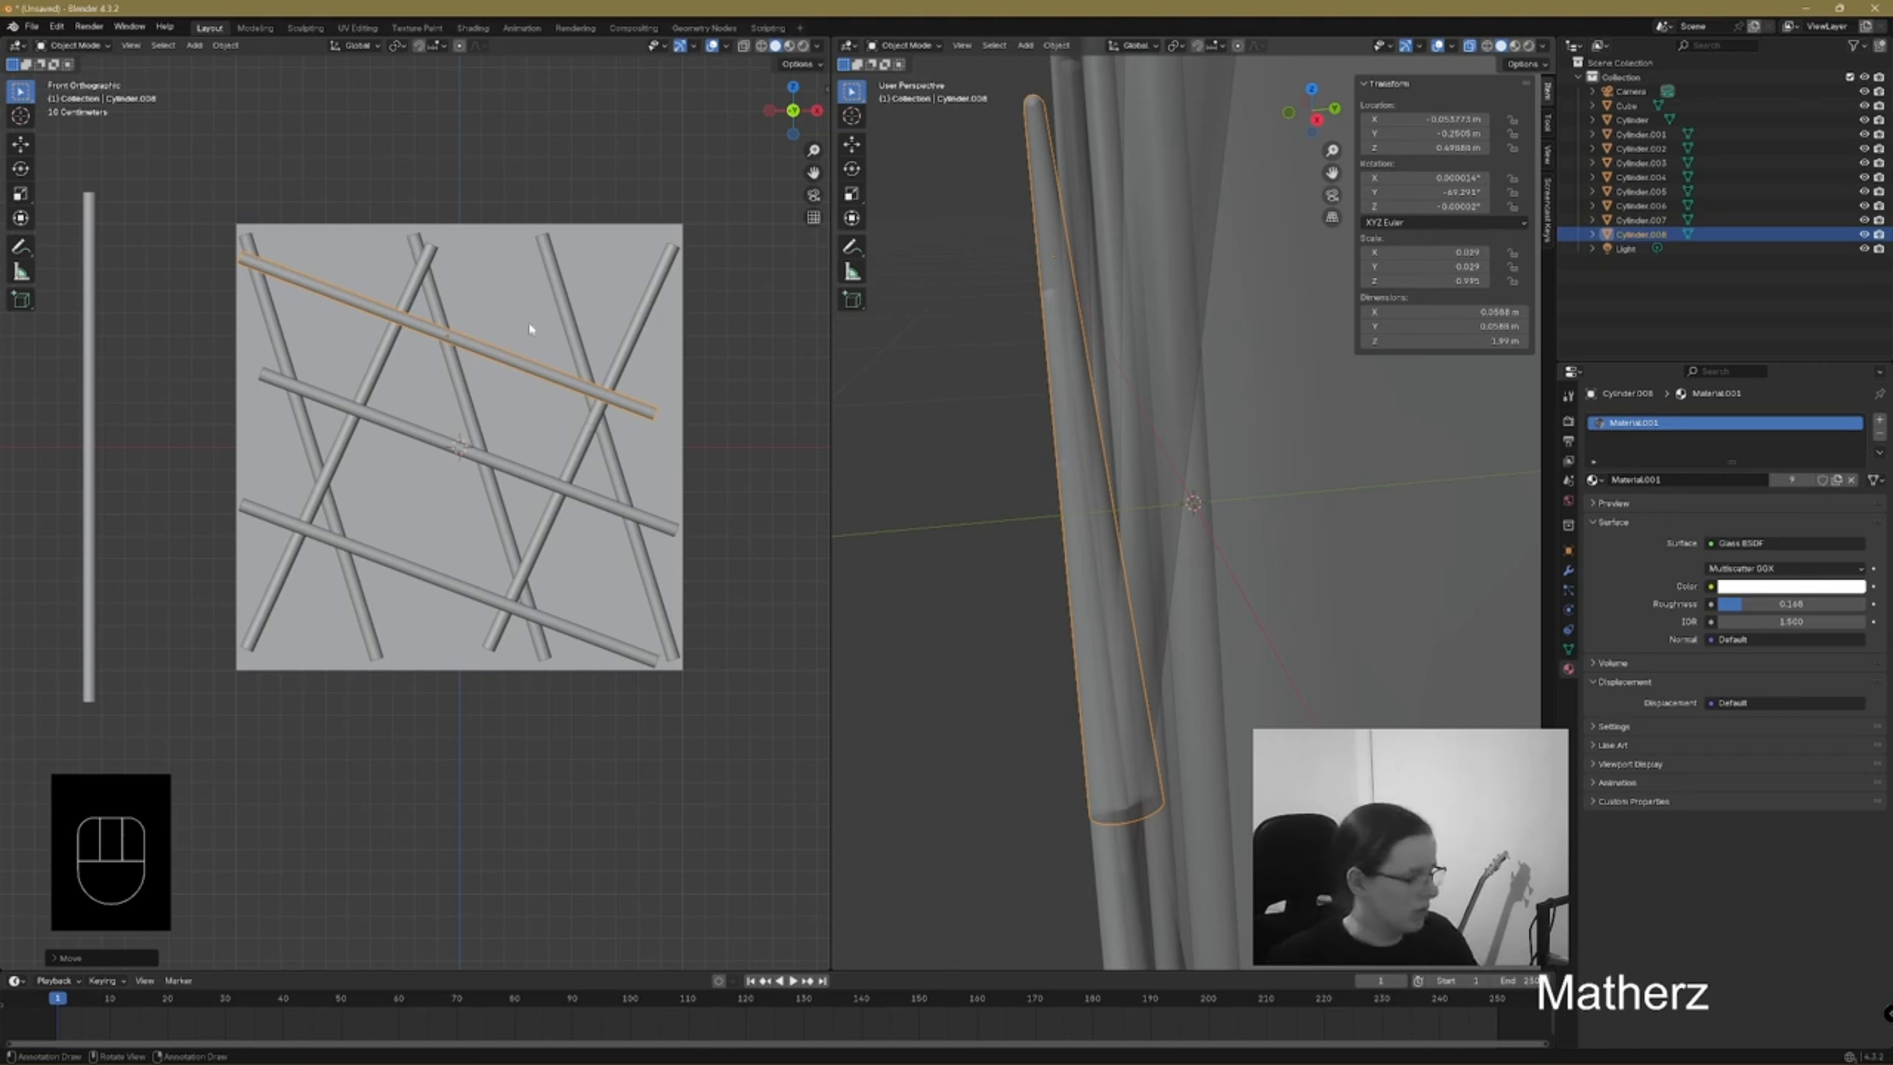
Duplicate the top shallow-sloped cylinder upward, rotate the copy to about -127.6°, and bring it in front of the others at about Y -0.30 m
key("shift+d")
left_click(576, 271)
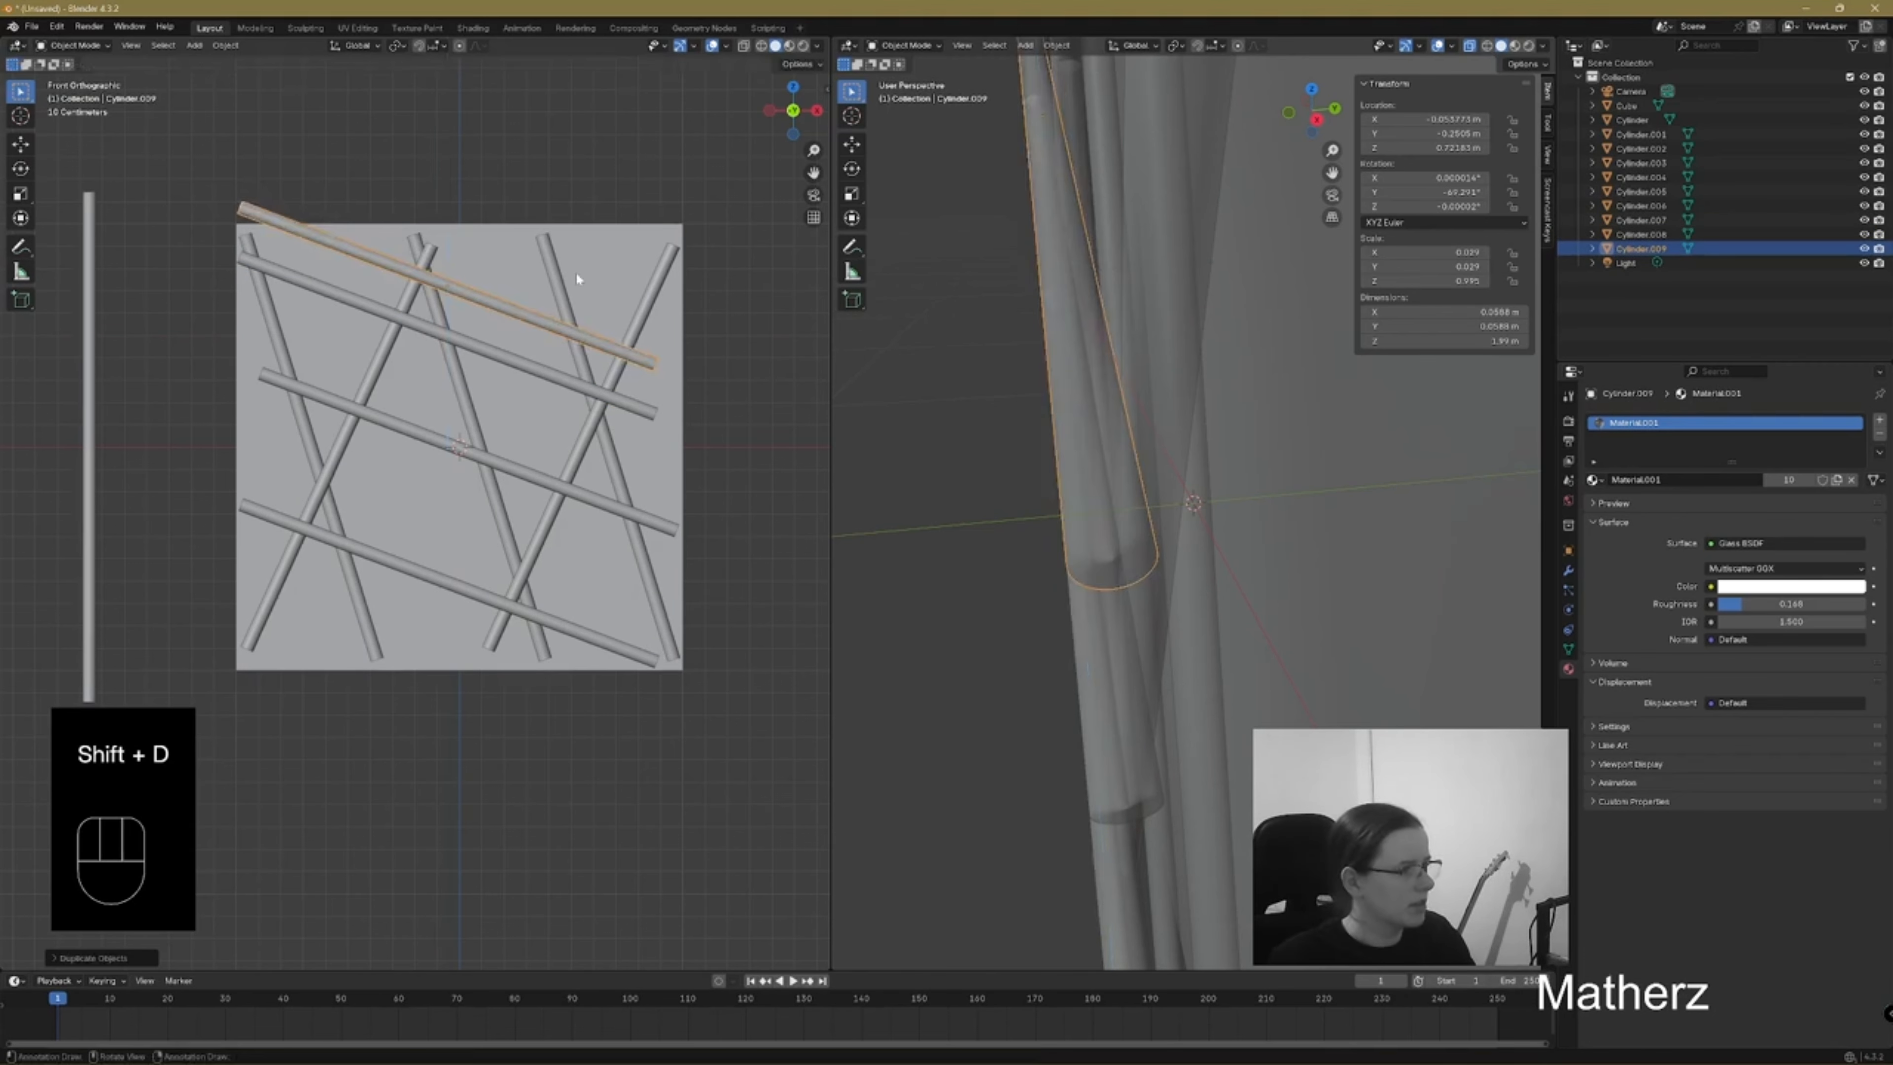
key("r")
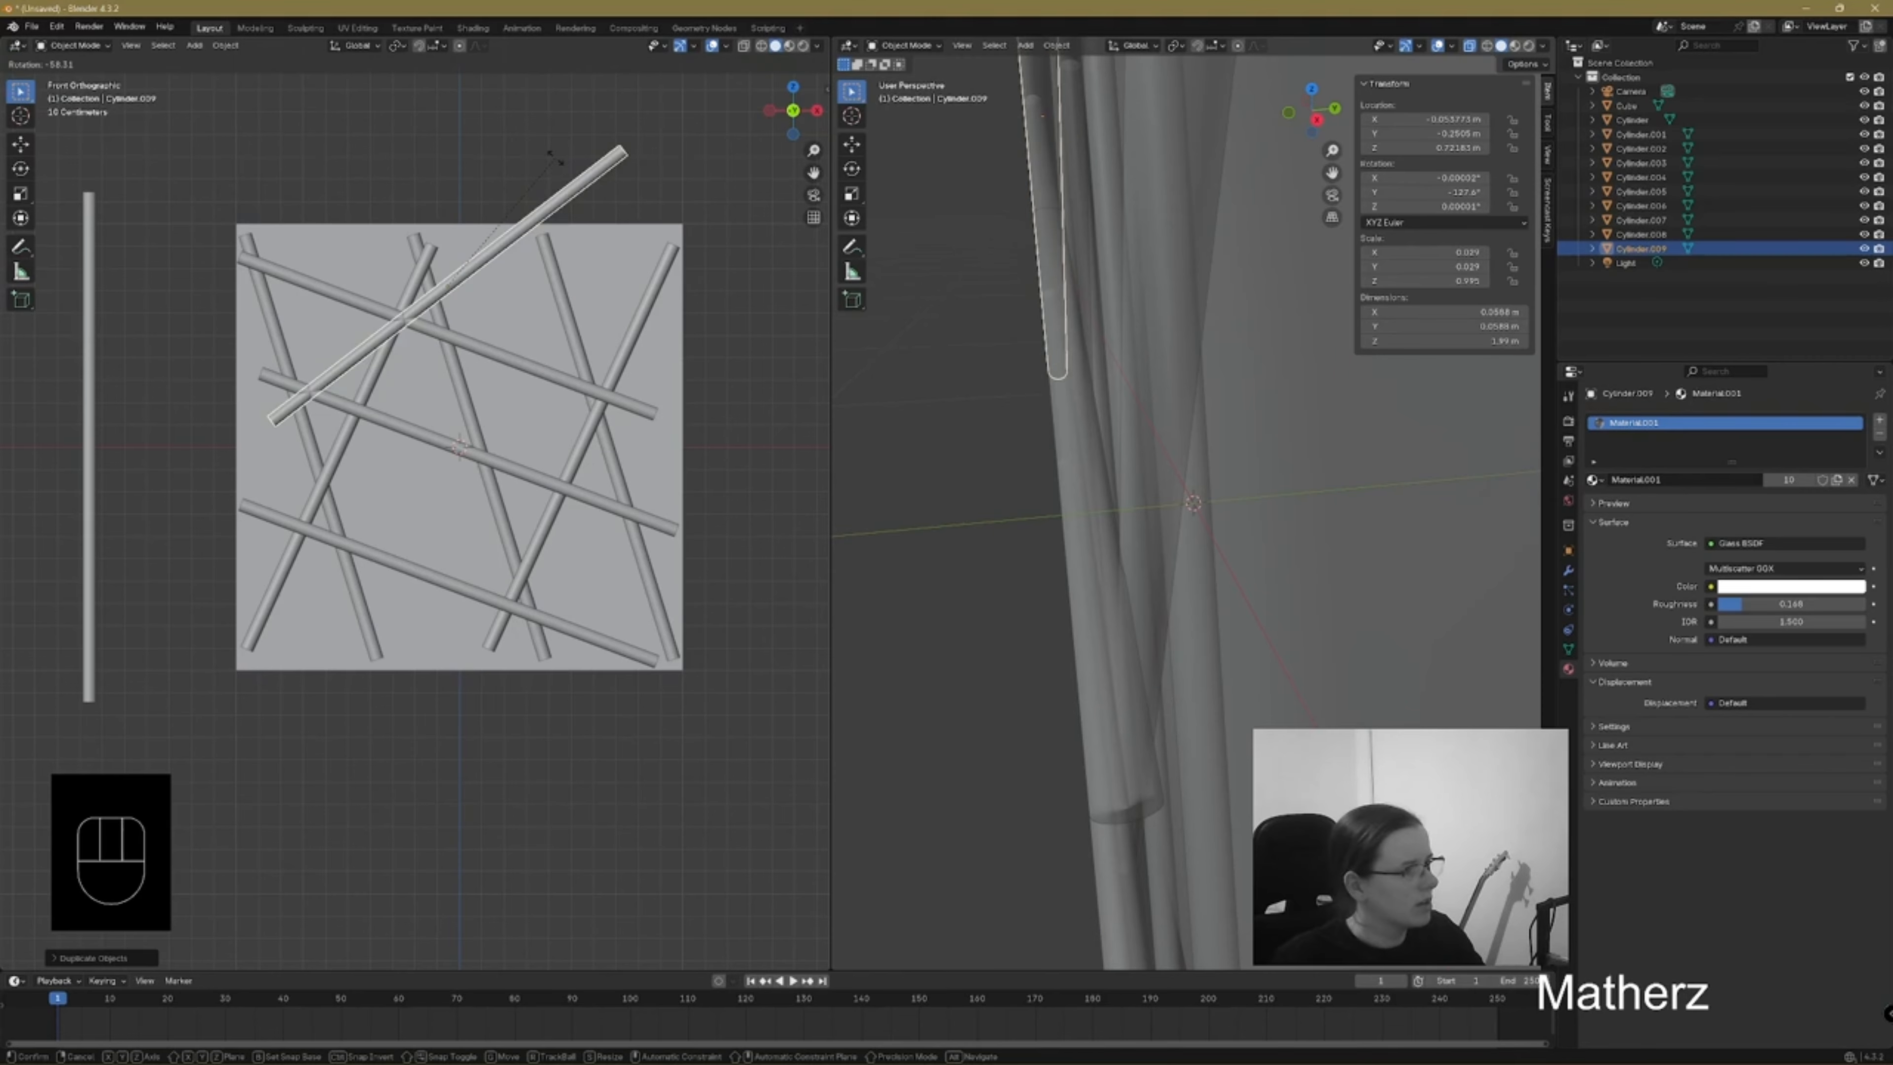
left_click(543, 170)
scroll(1082, 355, "down", 2)
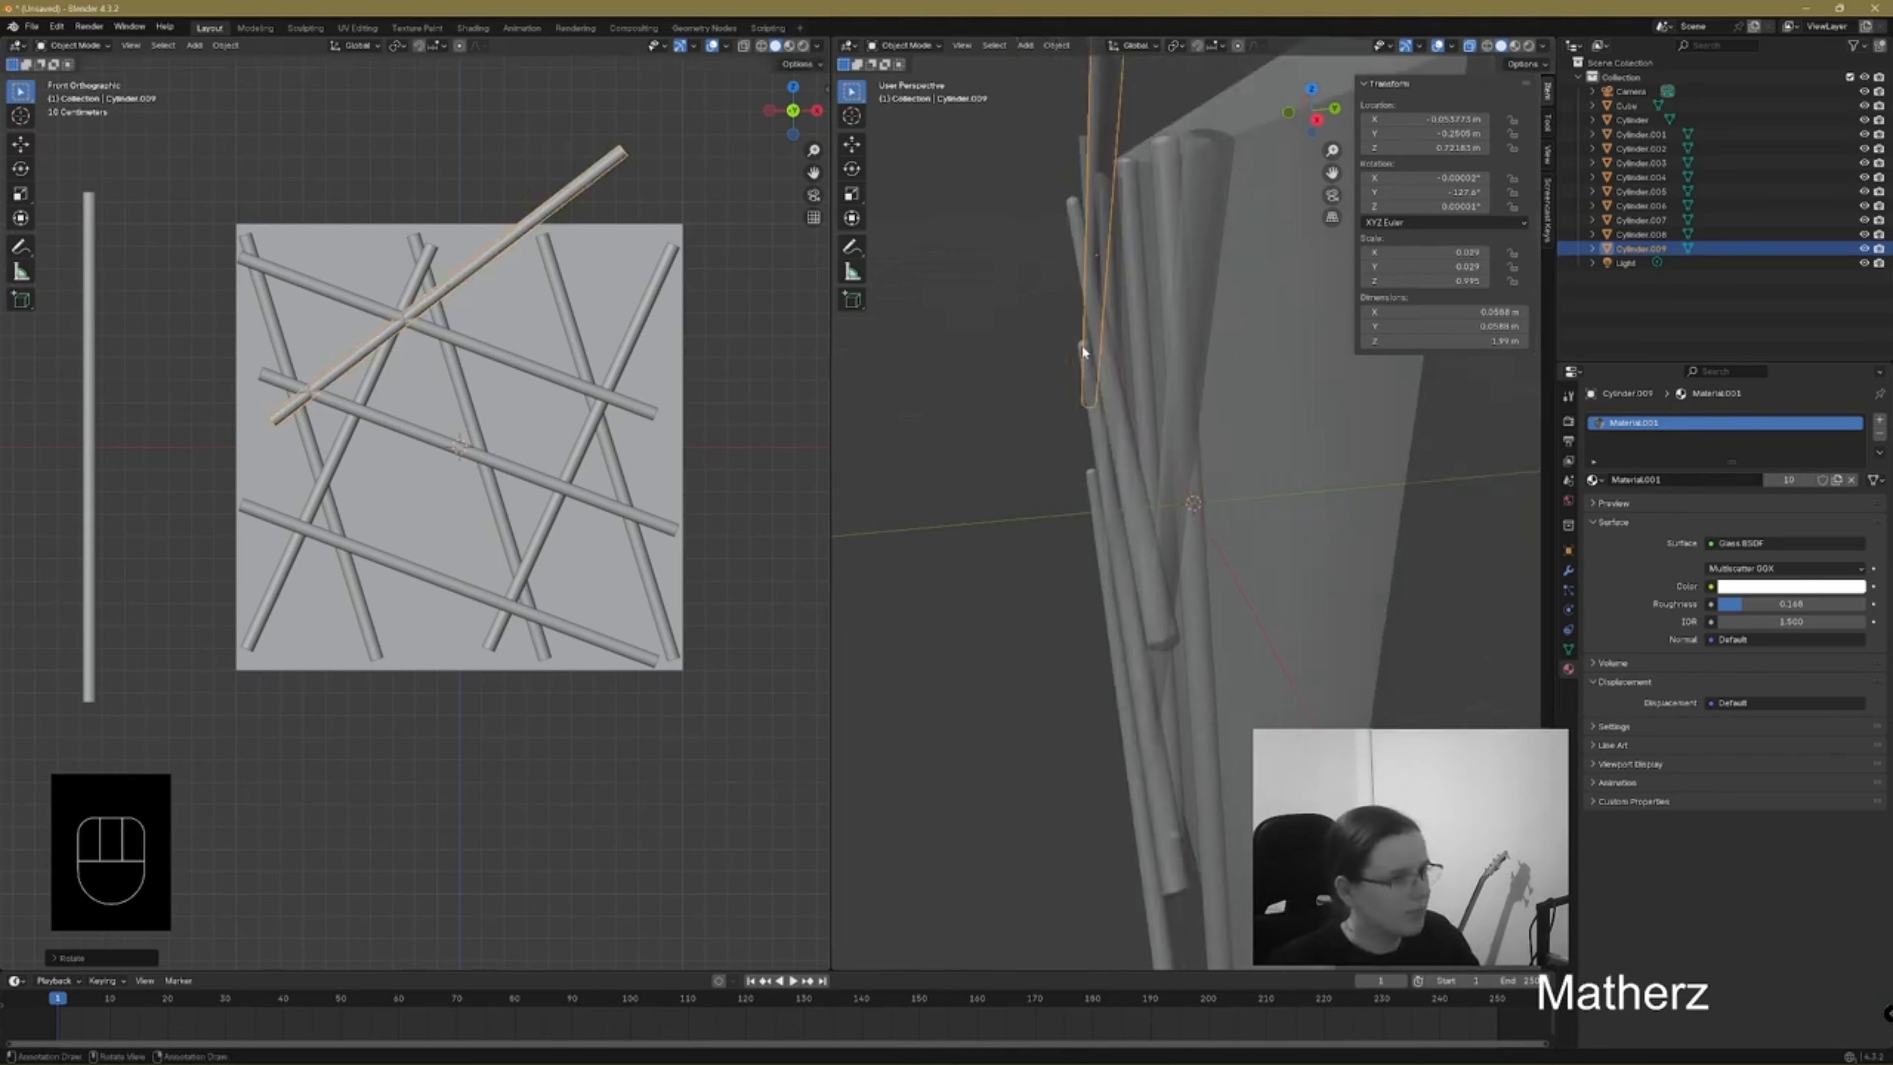
key("g")
key("y")
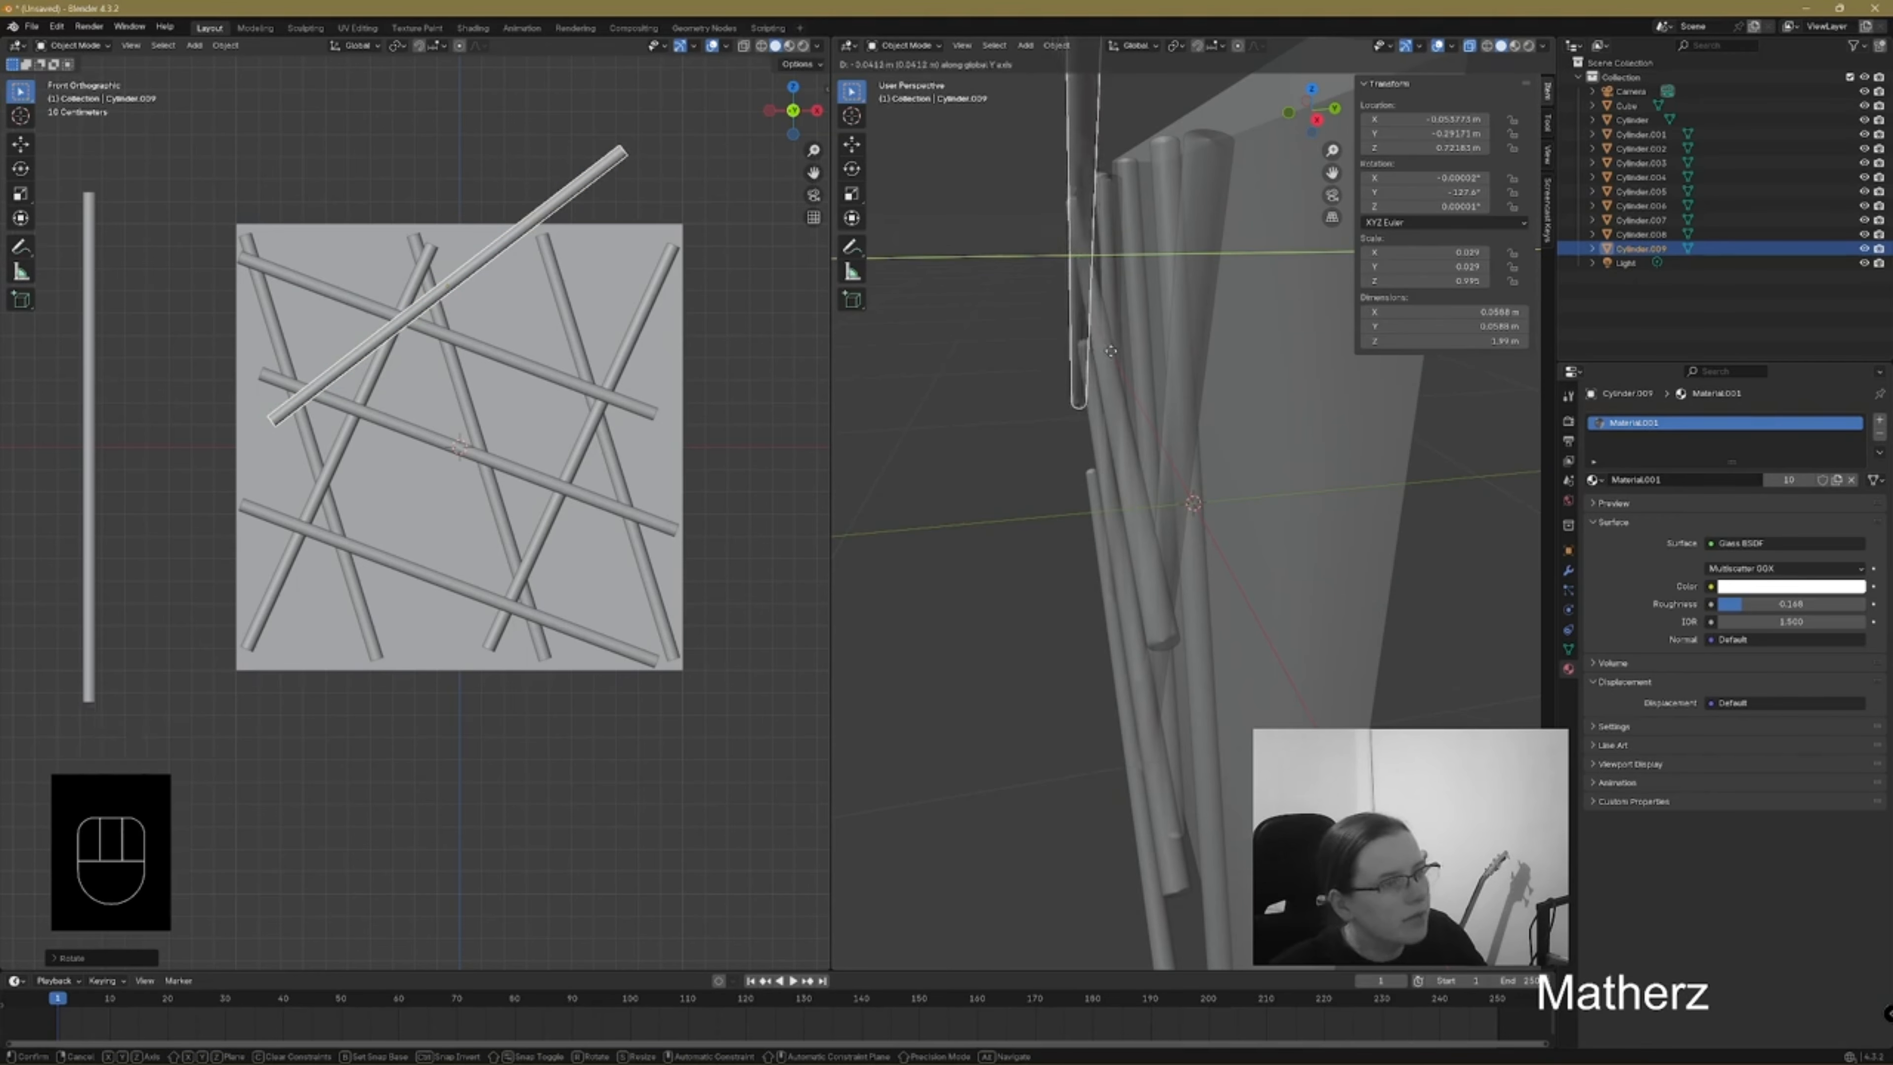
left_click(1103, 351)
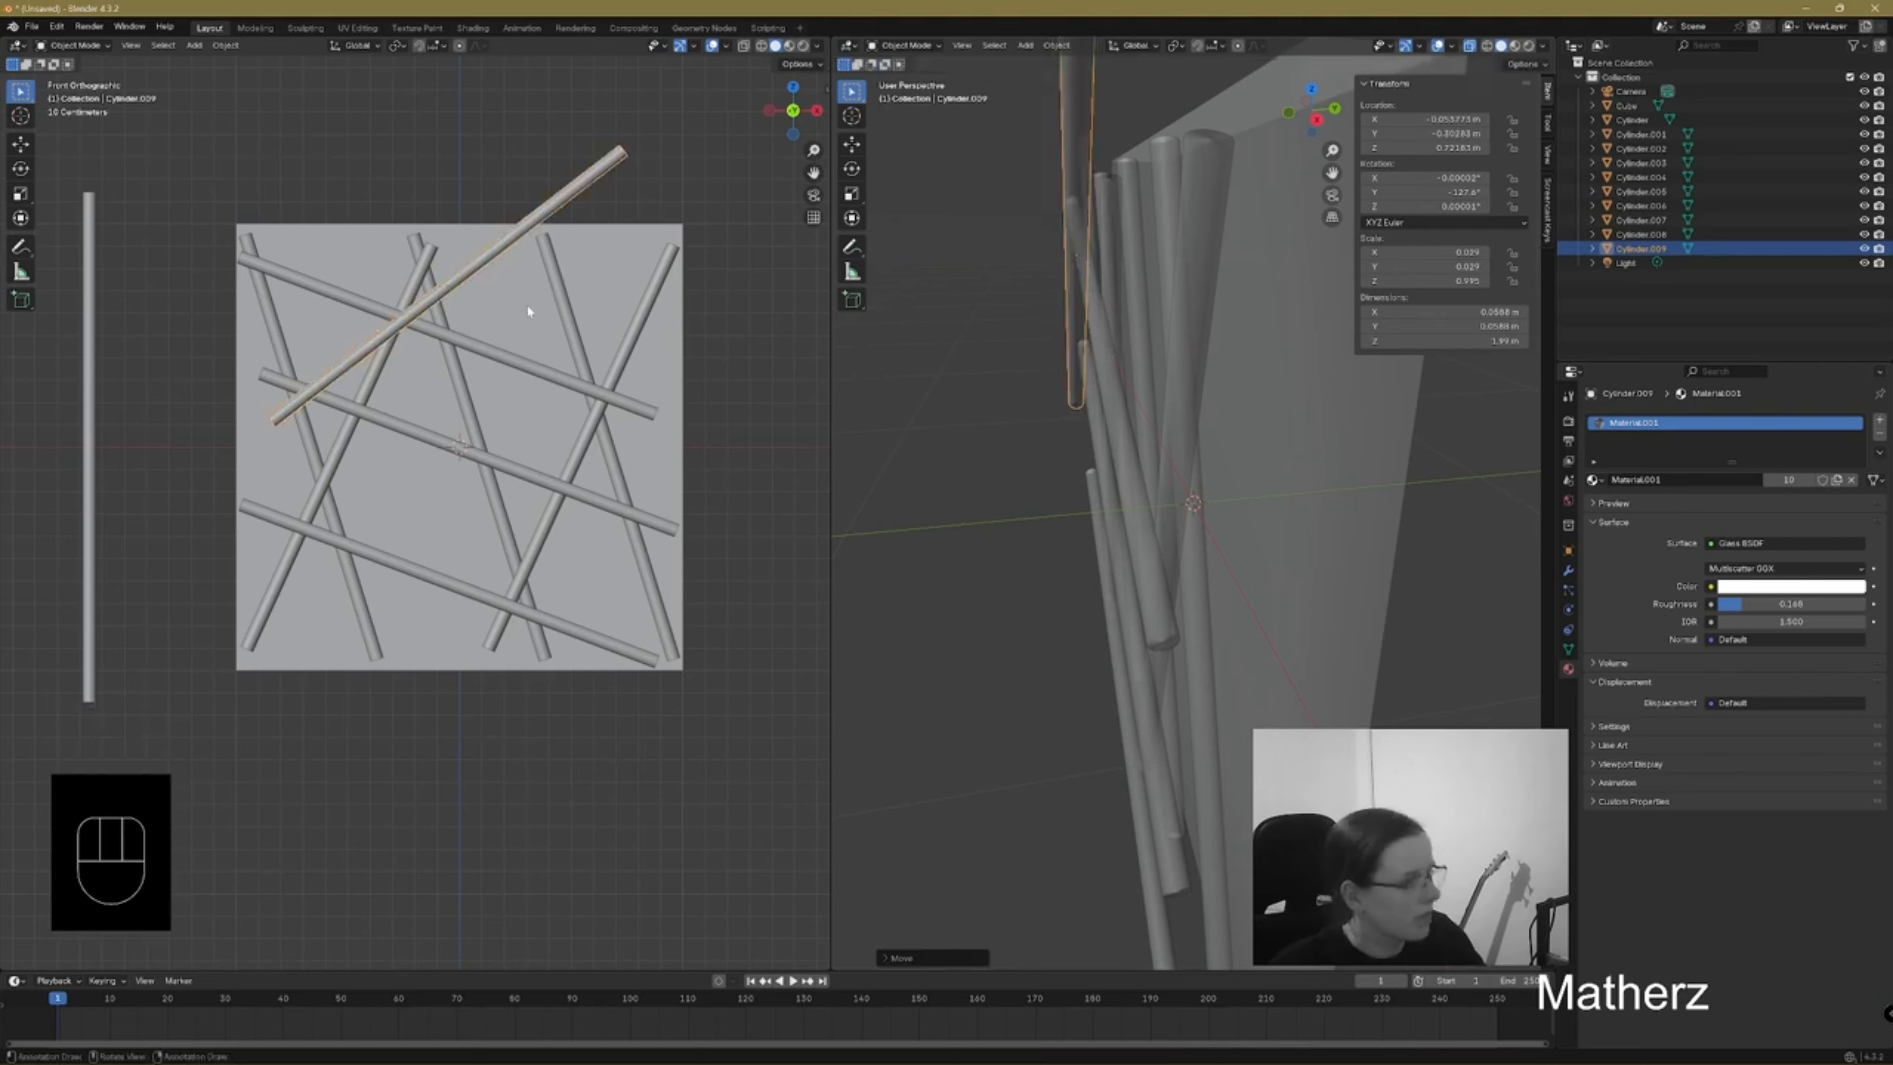
Position the new diagonal cylinder over the panel's upper left, at about X -0.19 m, Z 0.35 m
key("g")
key("z")
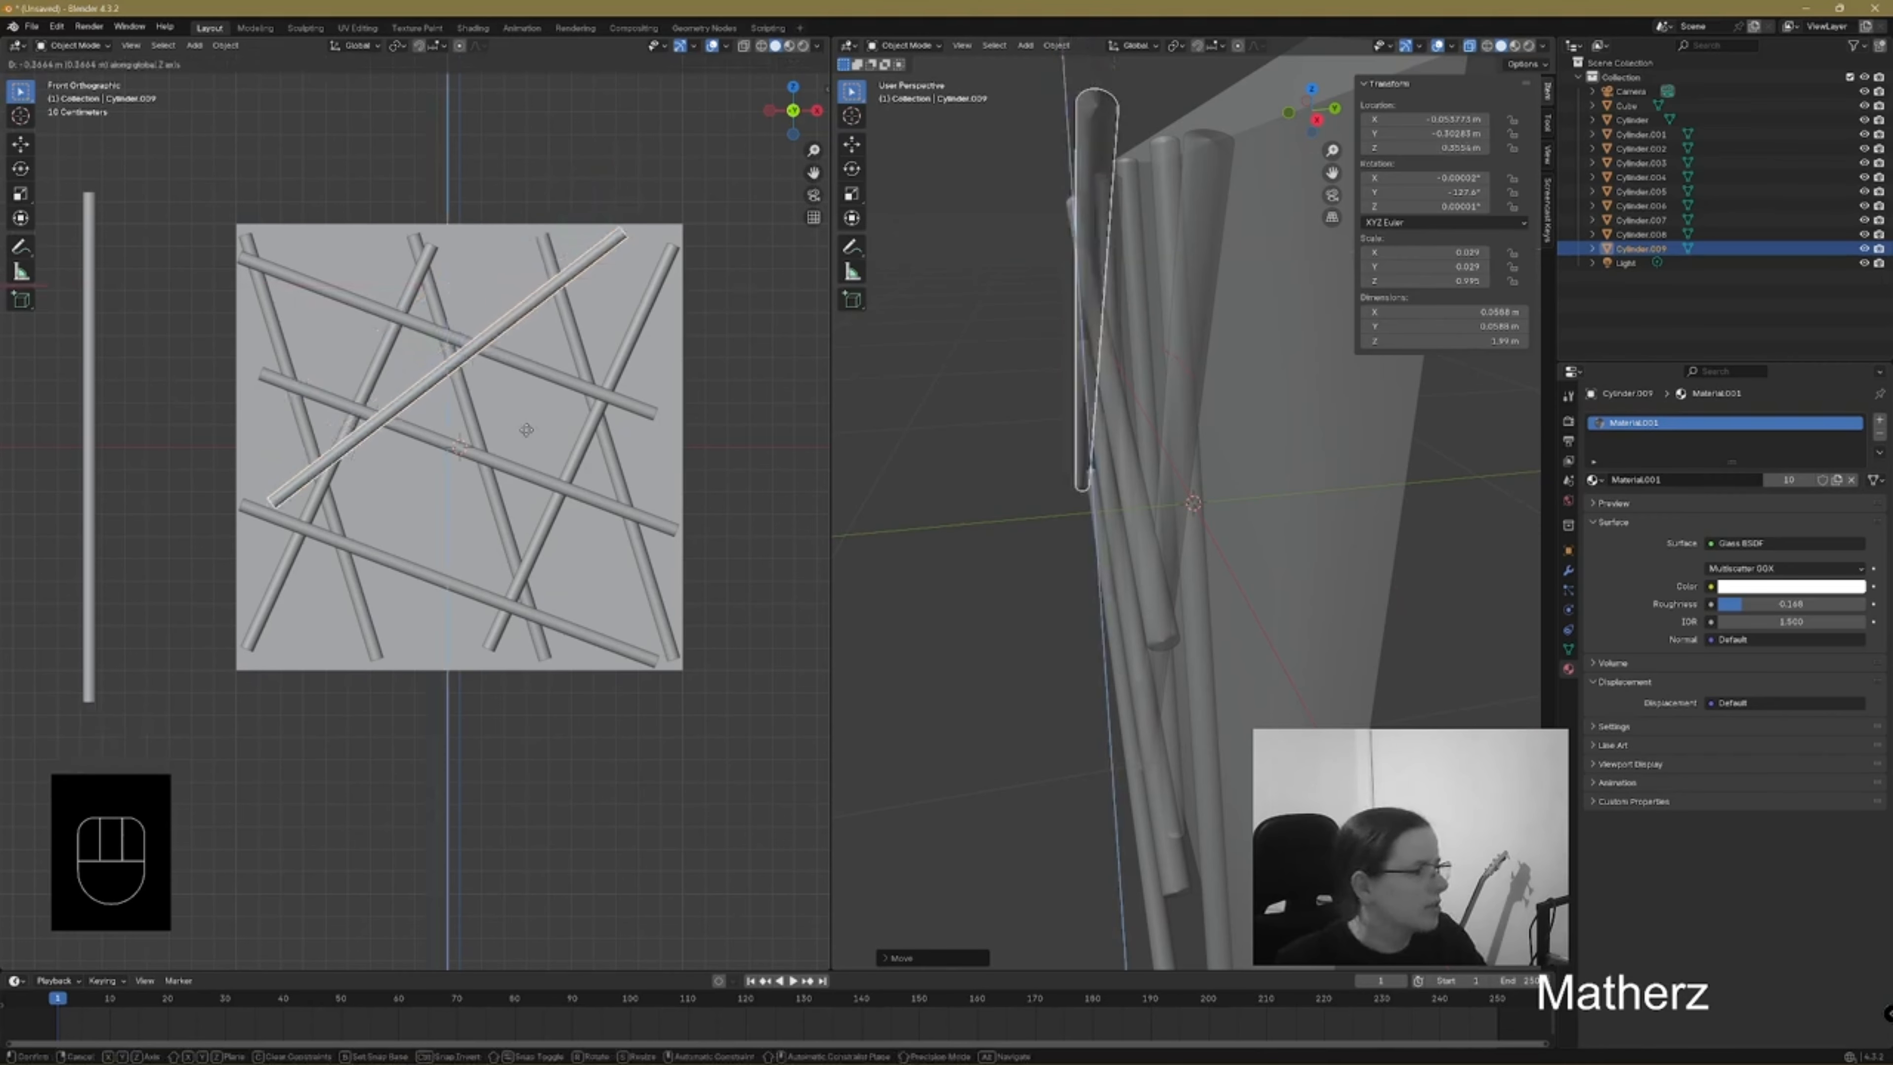
left_click(527, 433)
key("g")
key("x")
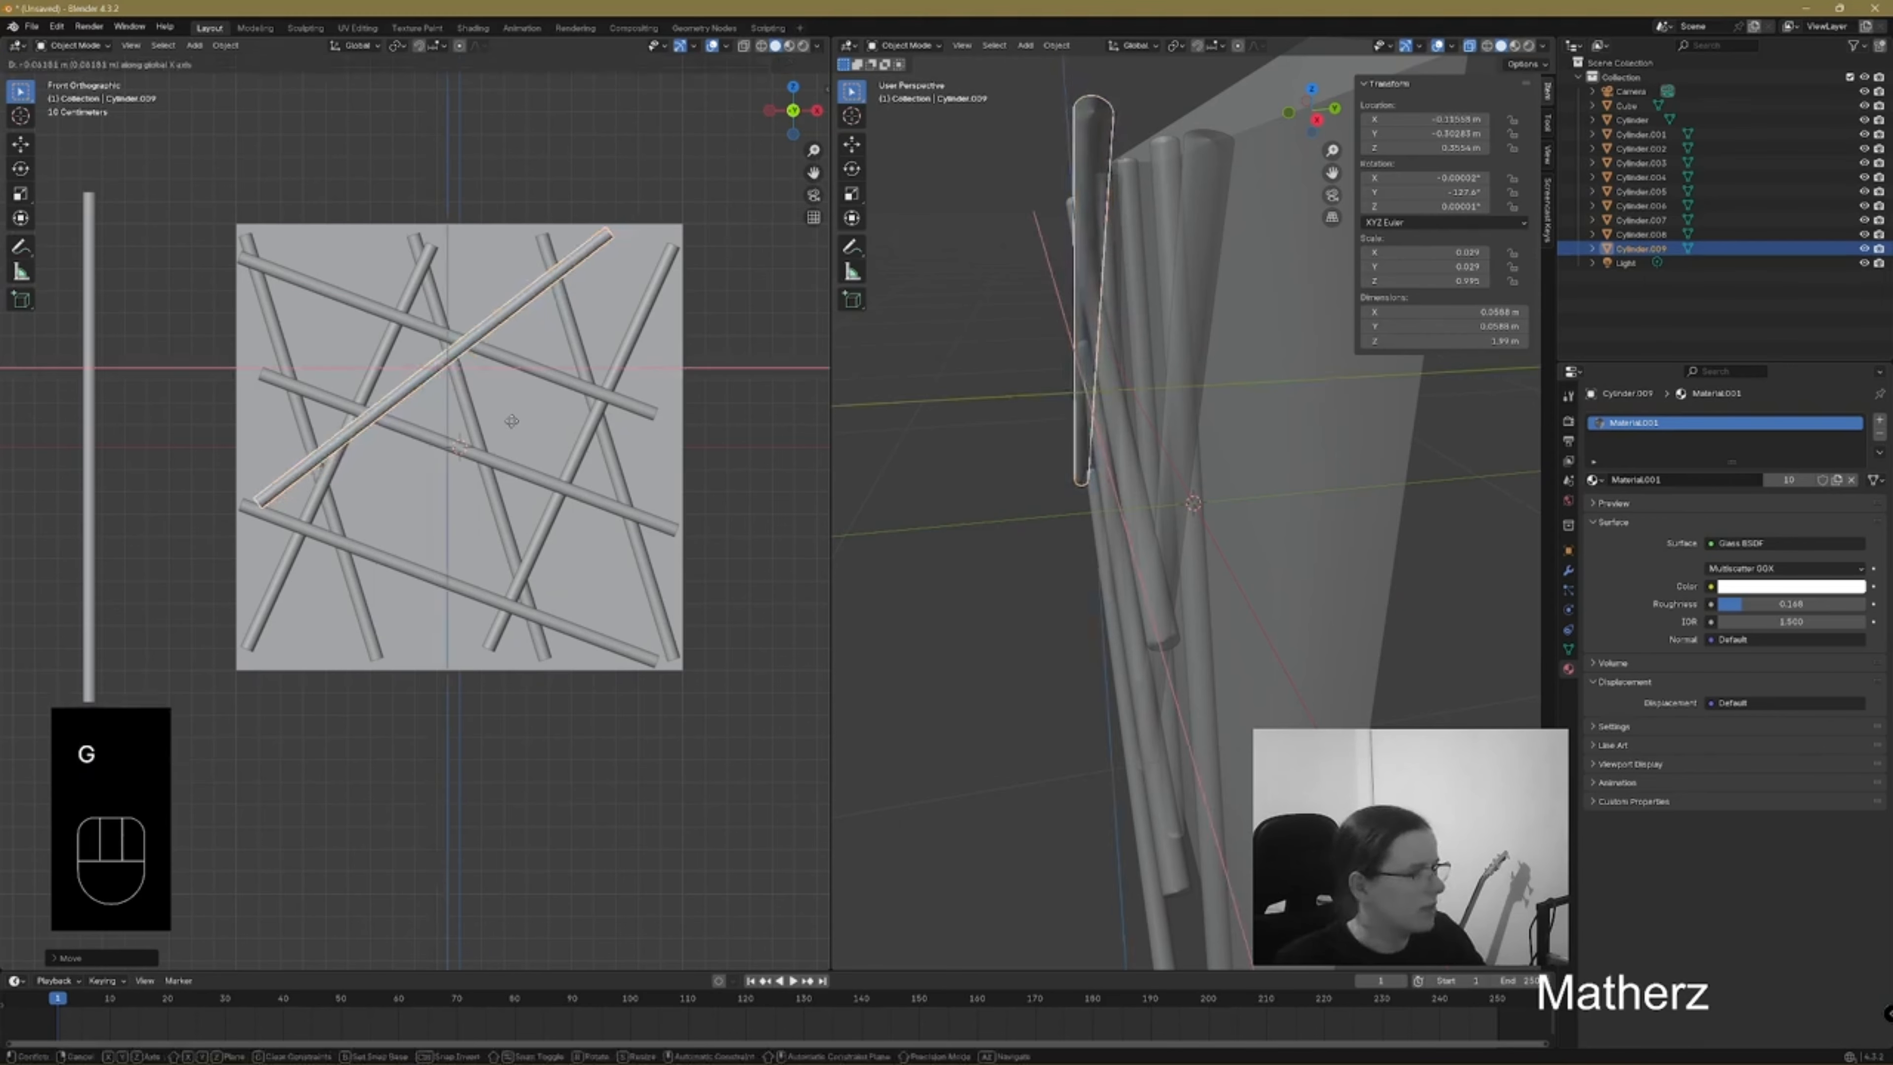
left_click(497, 422)
key("g")
key("z")
left_click(503, 423)
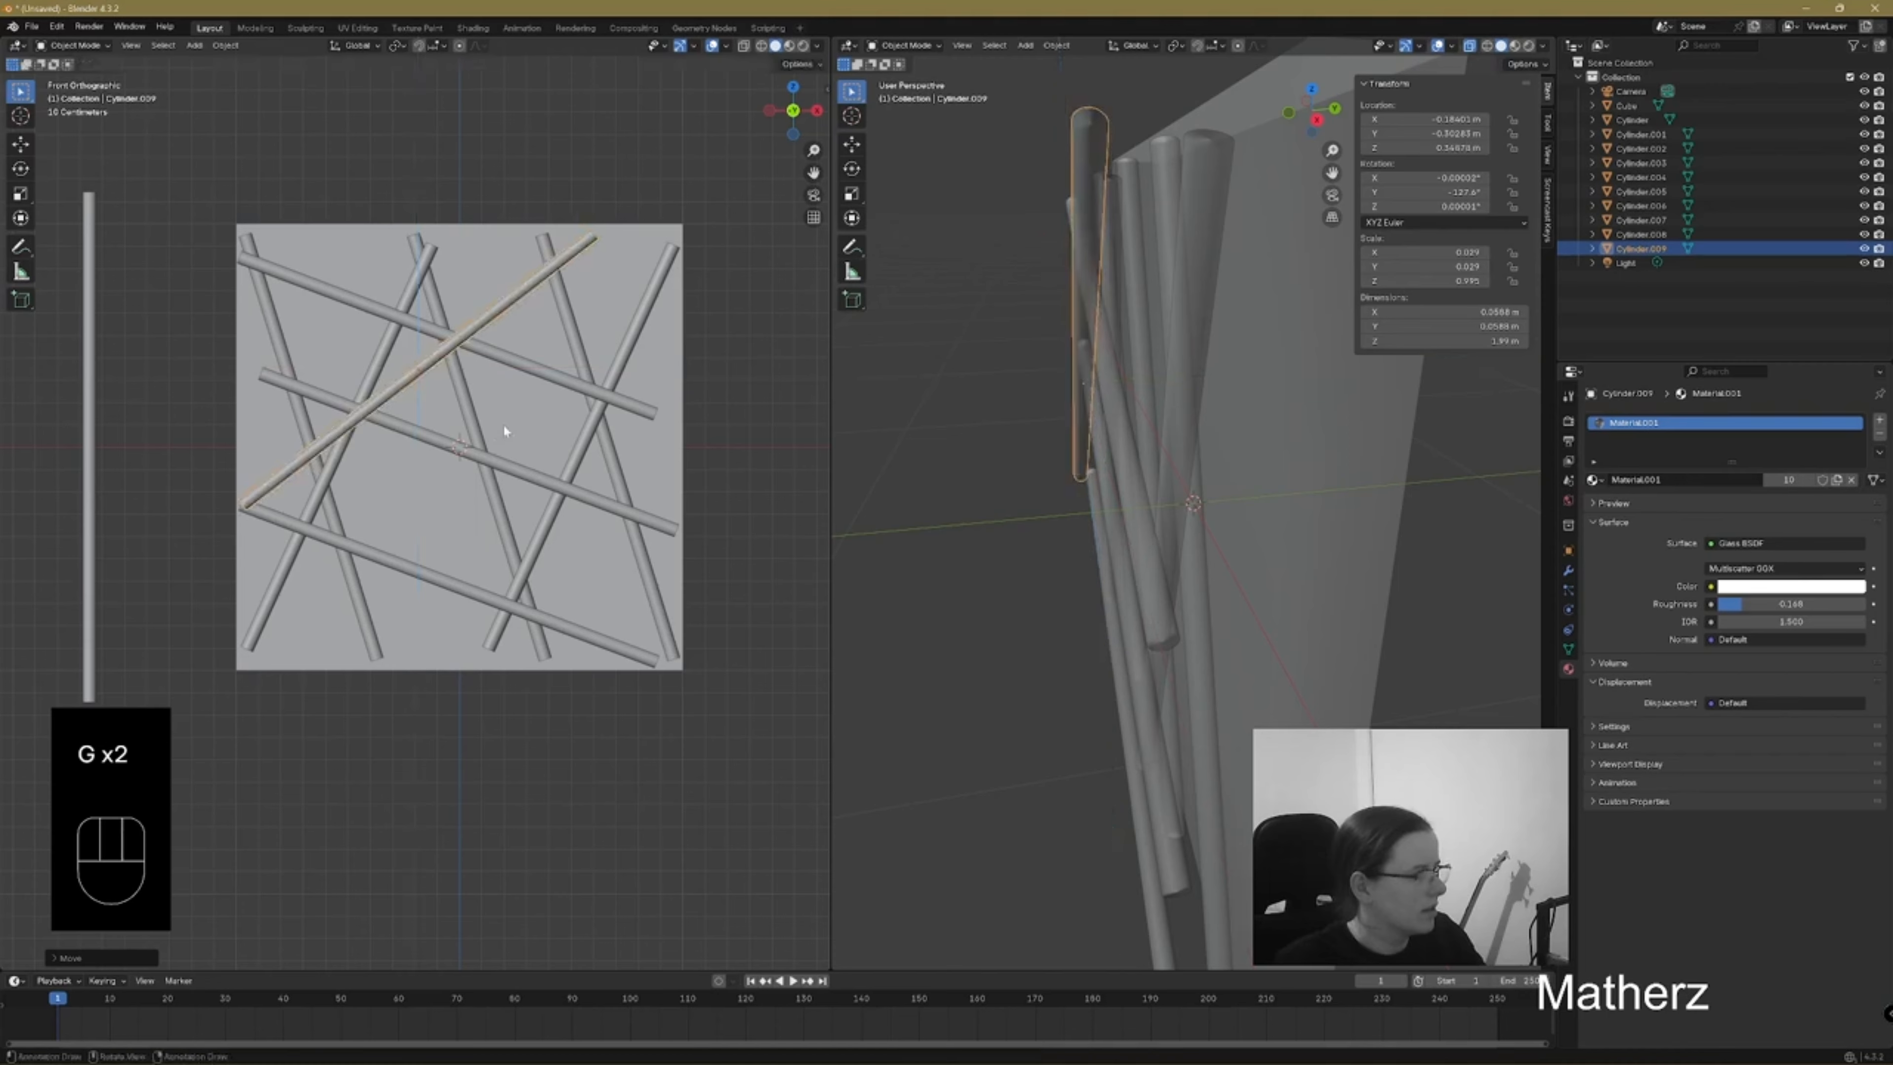
Duplicate the diagonal cylinder down along Z to about -0.36 m so the copy's lower end meets the panel's bottom-left corner
key("shift+d")
key("z")
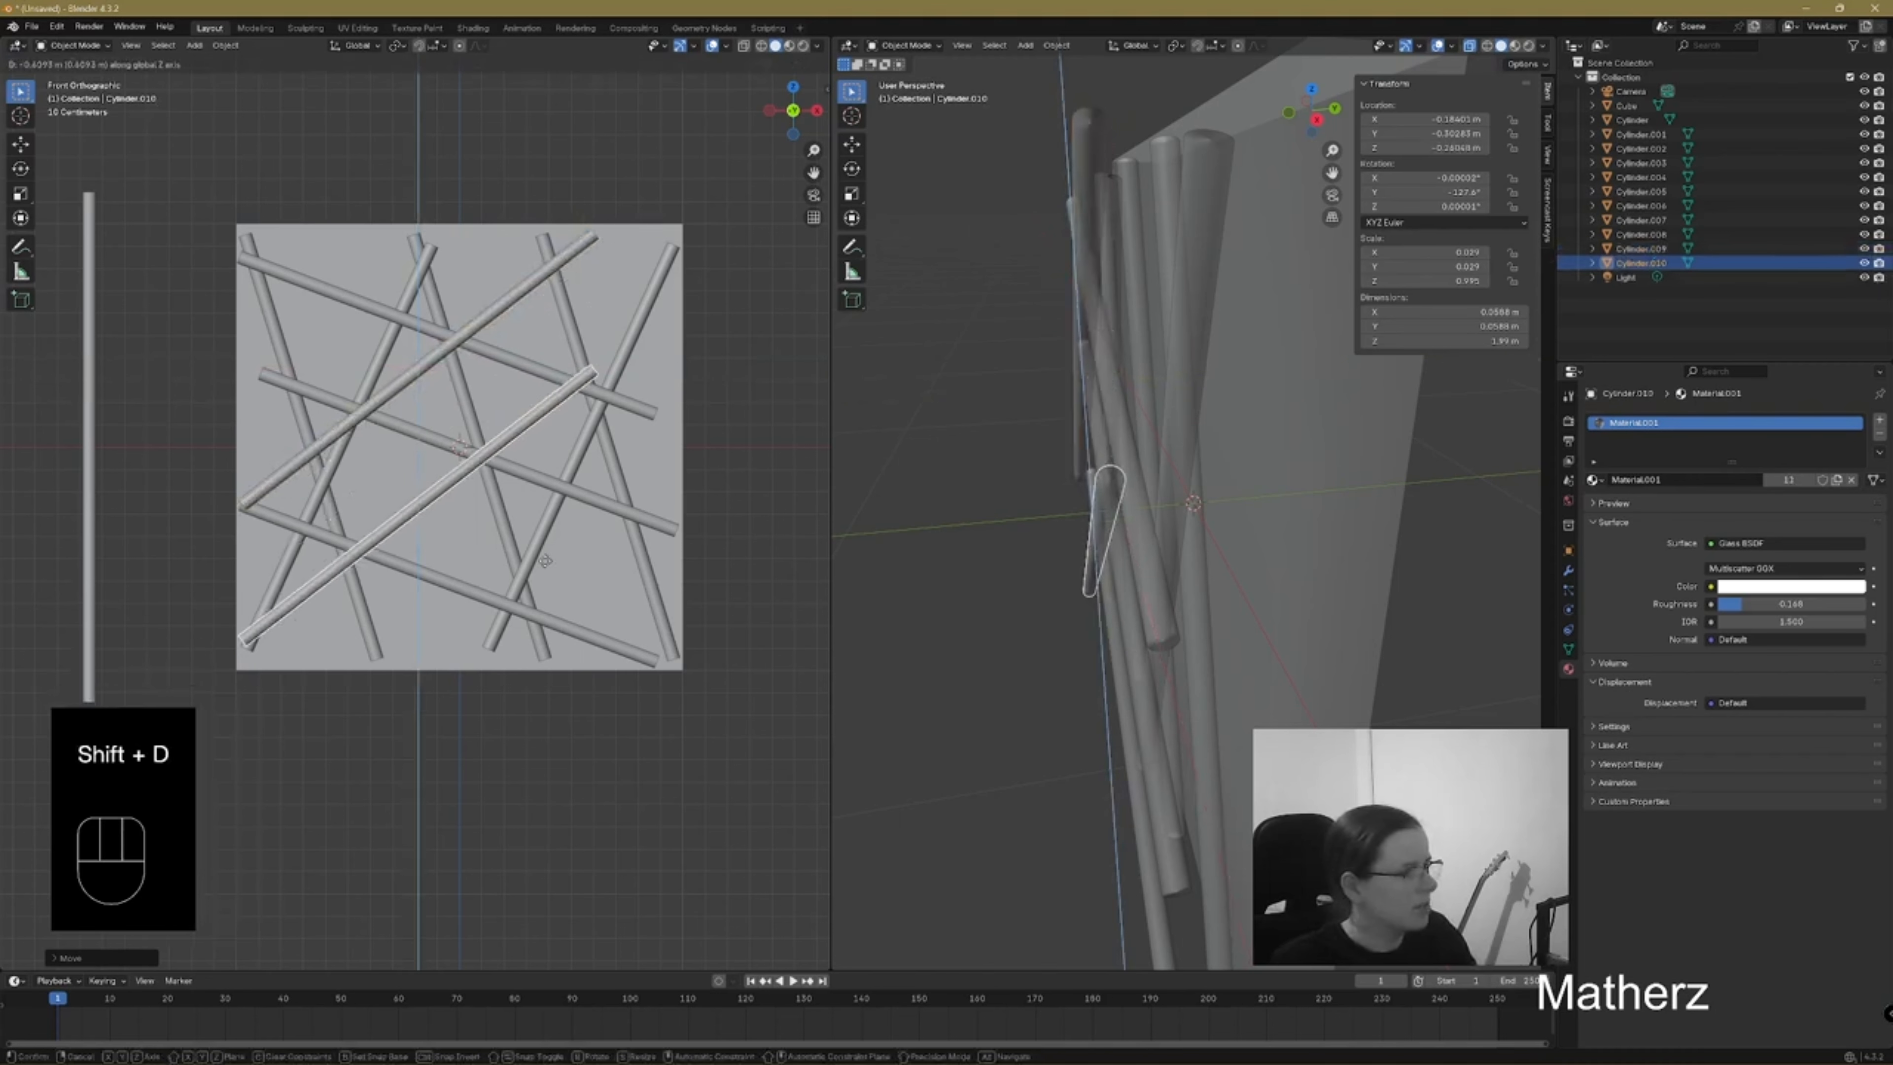
left_click(548, 582)
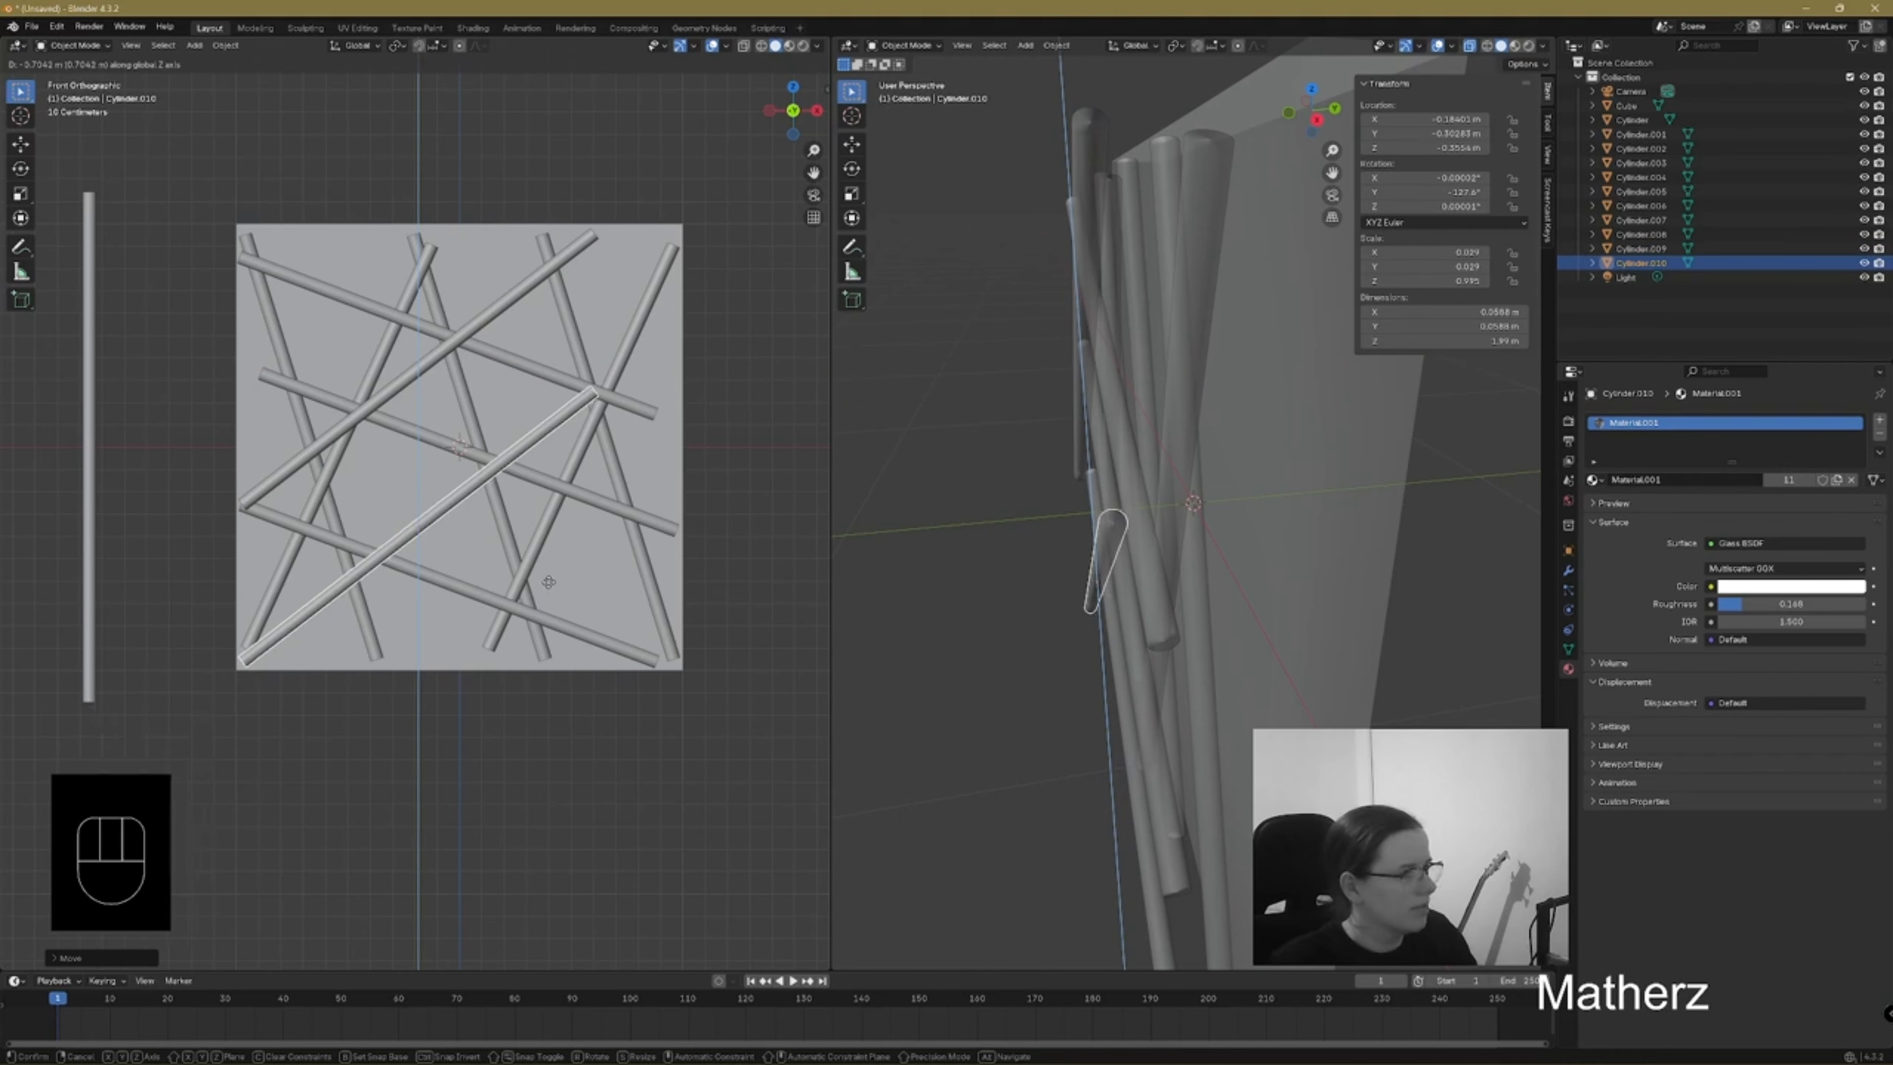
Duplicate the lower diagonal cylinder and position the copy toward the panel's top-right corner, at about X 0.17 m, Z 0.34 m
key("shift+d")
key("z")
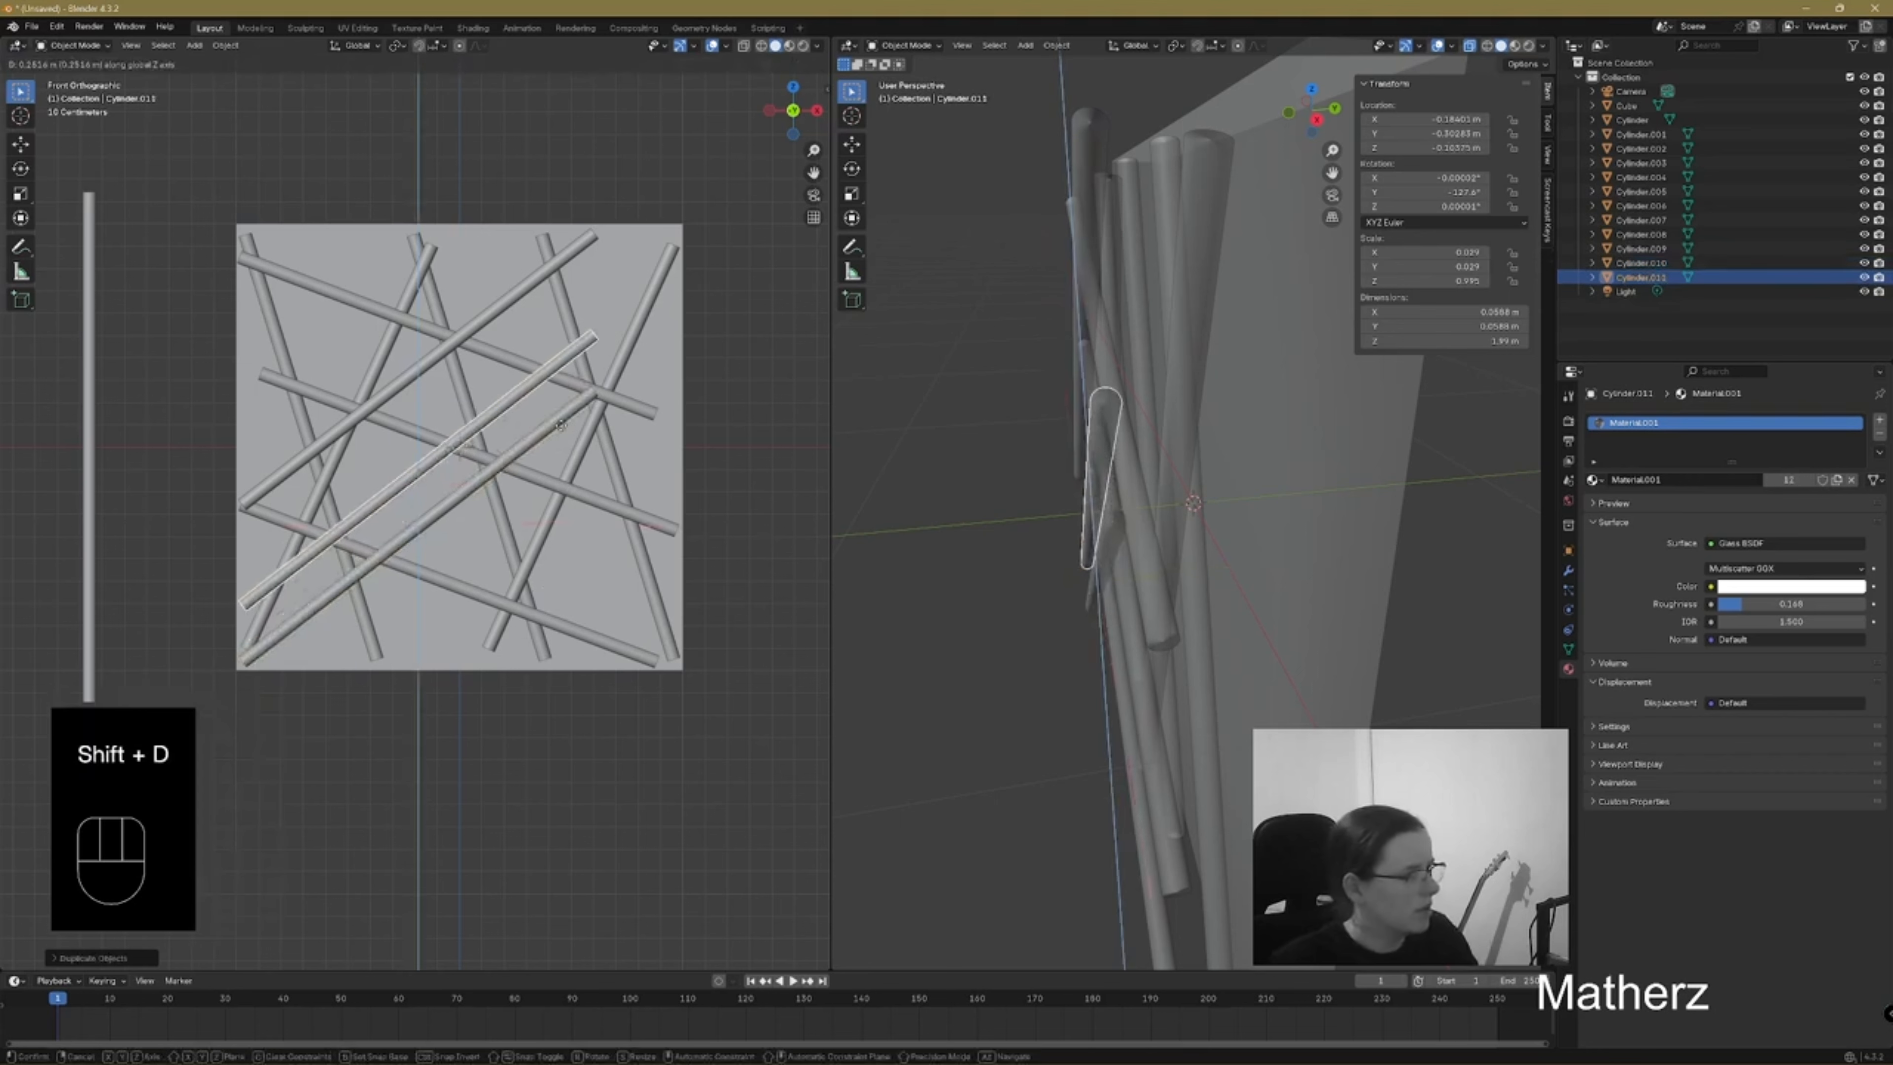
left_click(556, 397)
key("g")
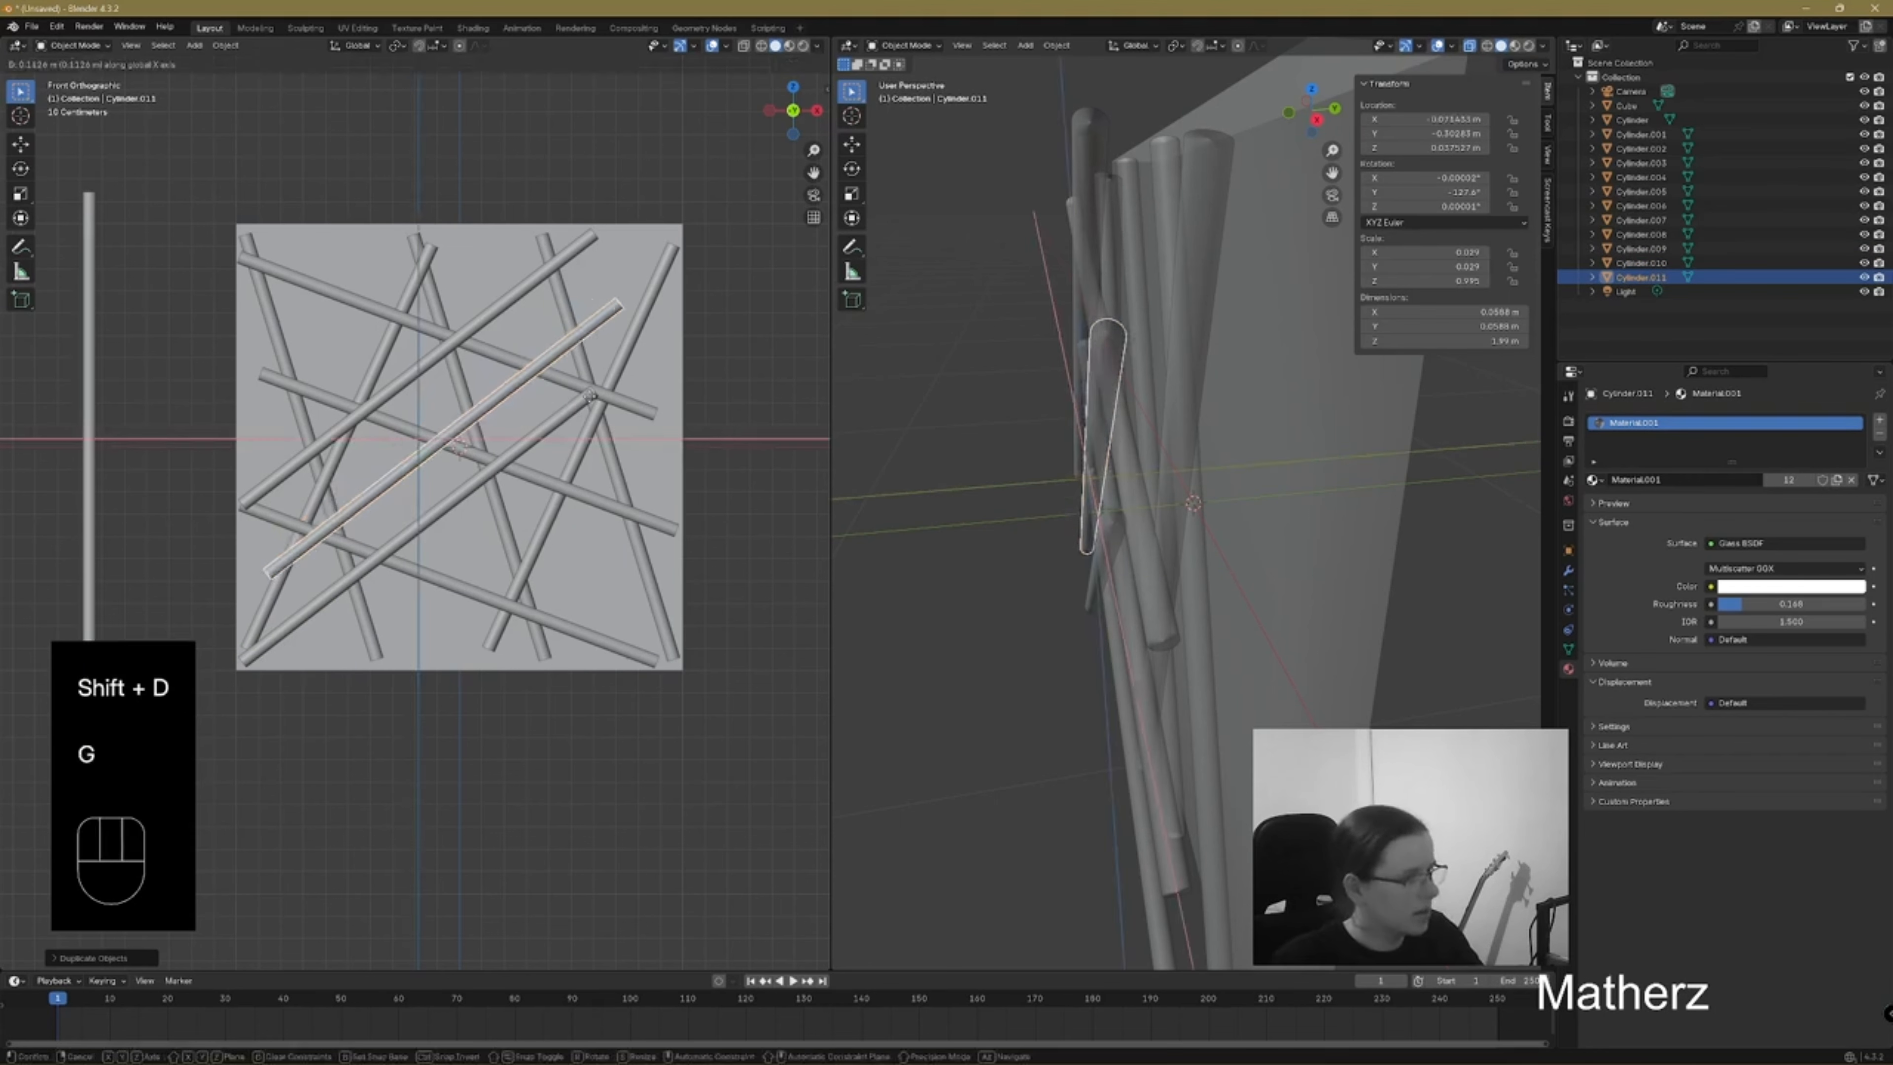
left_click(635, 374)
key("g")
key("z")
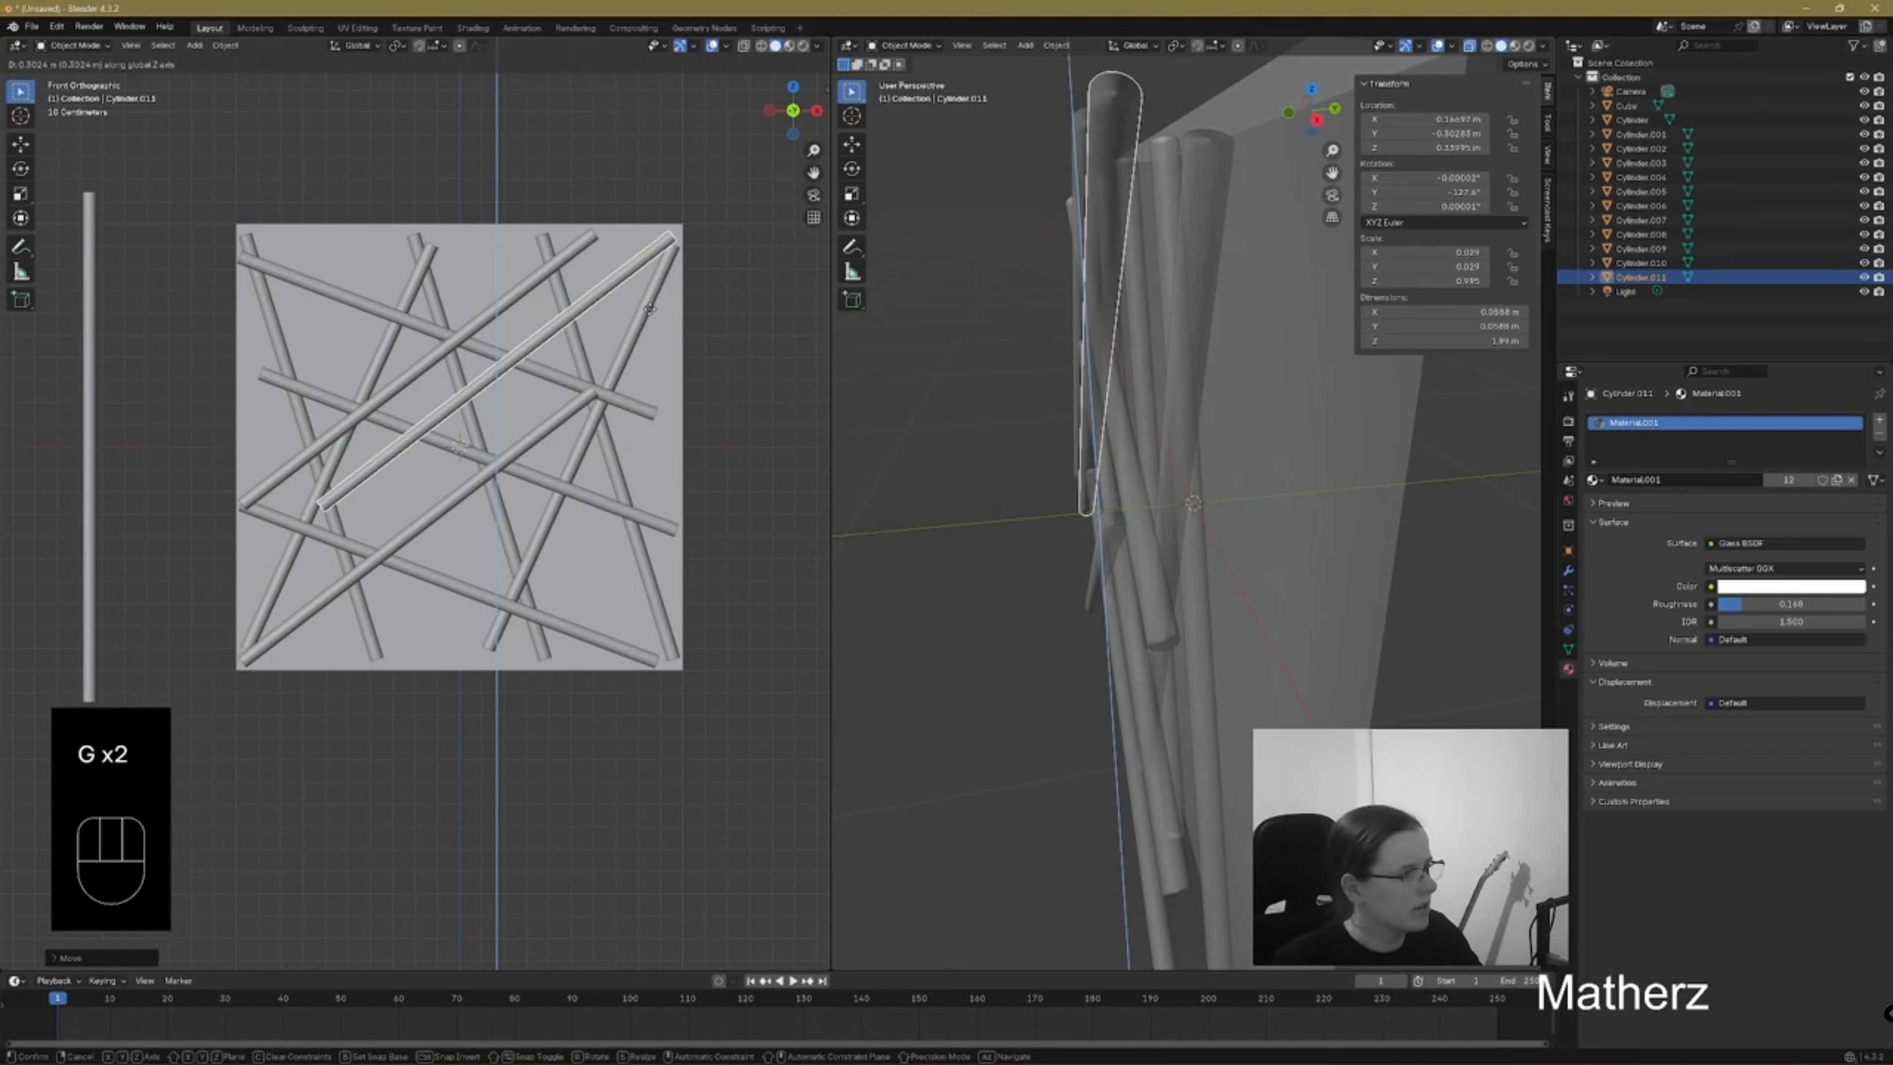
left_click(650, 308)
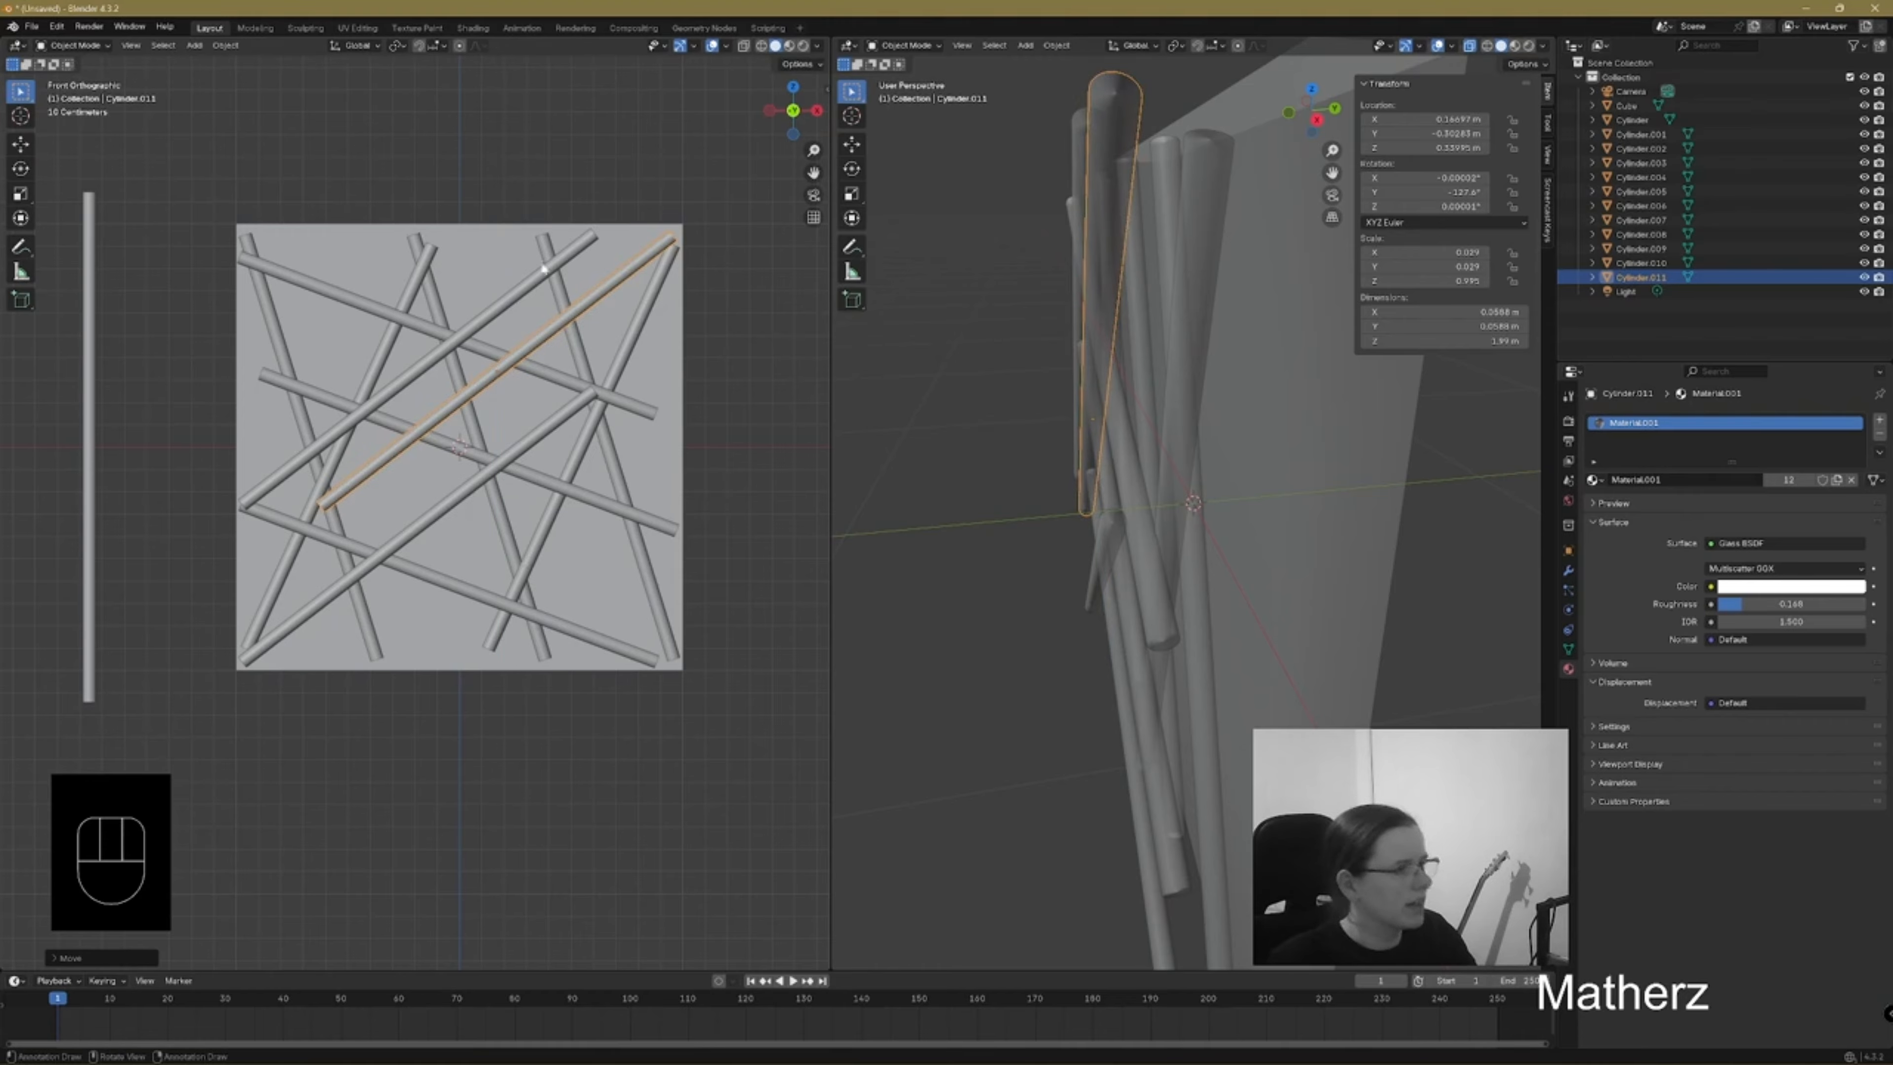
Duplicate the leftmost steep cylinder along X into the neighbouring gap, and duplicate that copy along X into the gap right of the panel's centre
left_click(266, 327)
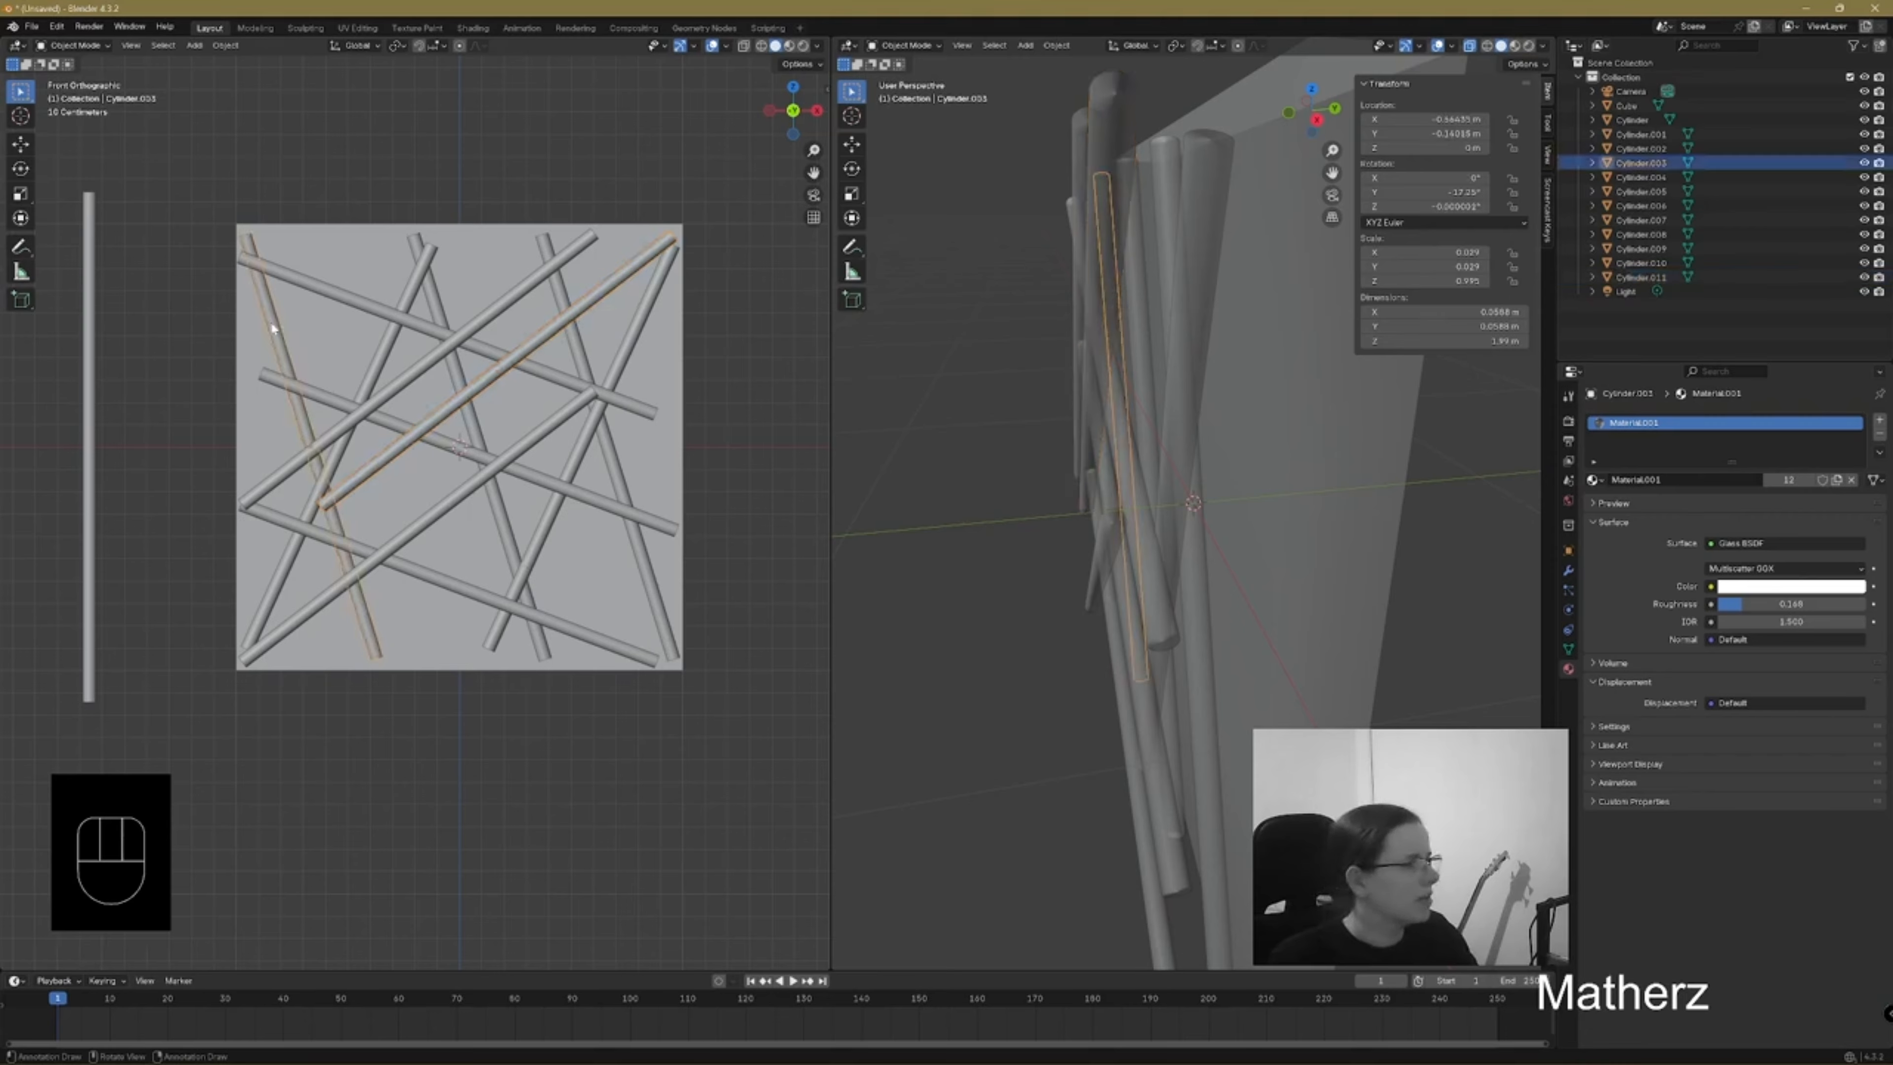
key("shift+d")
key("x")
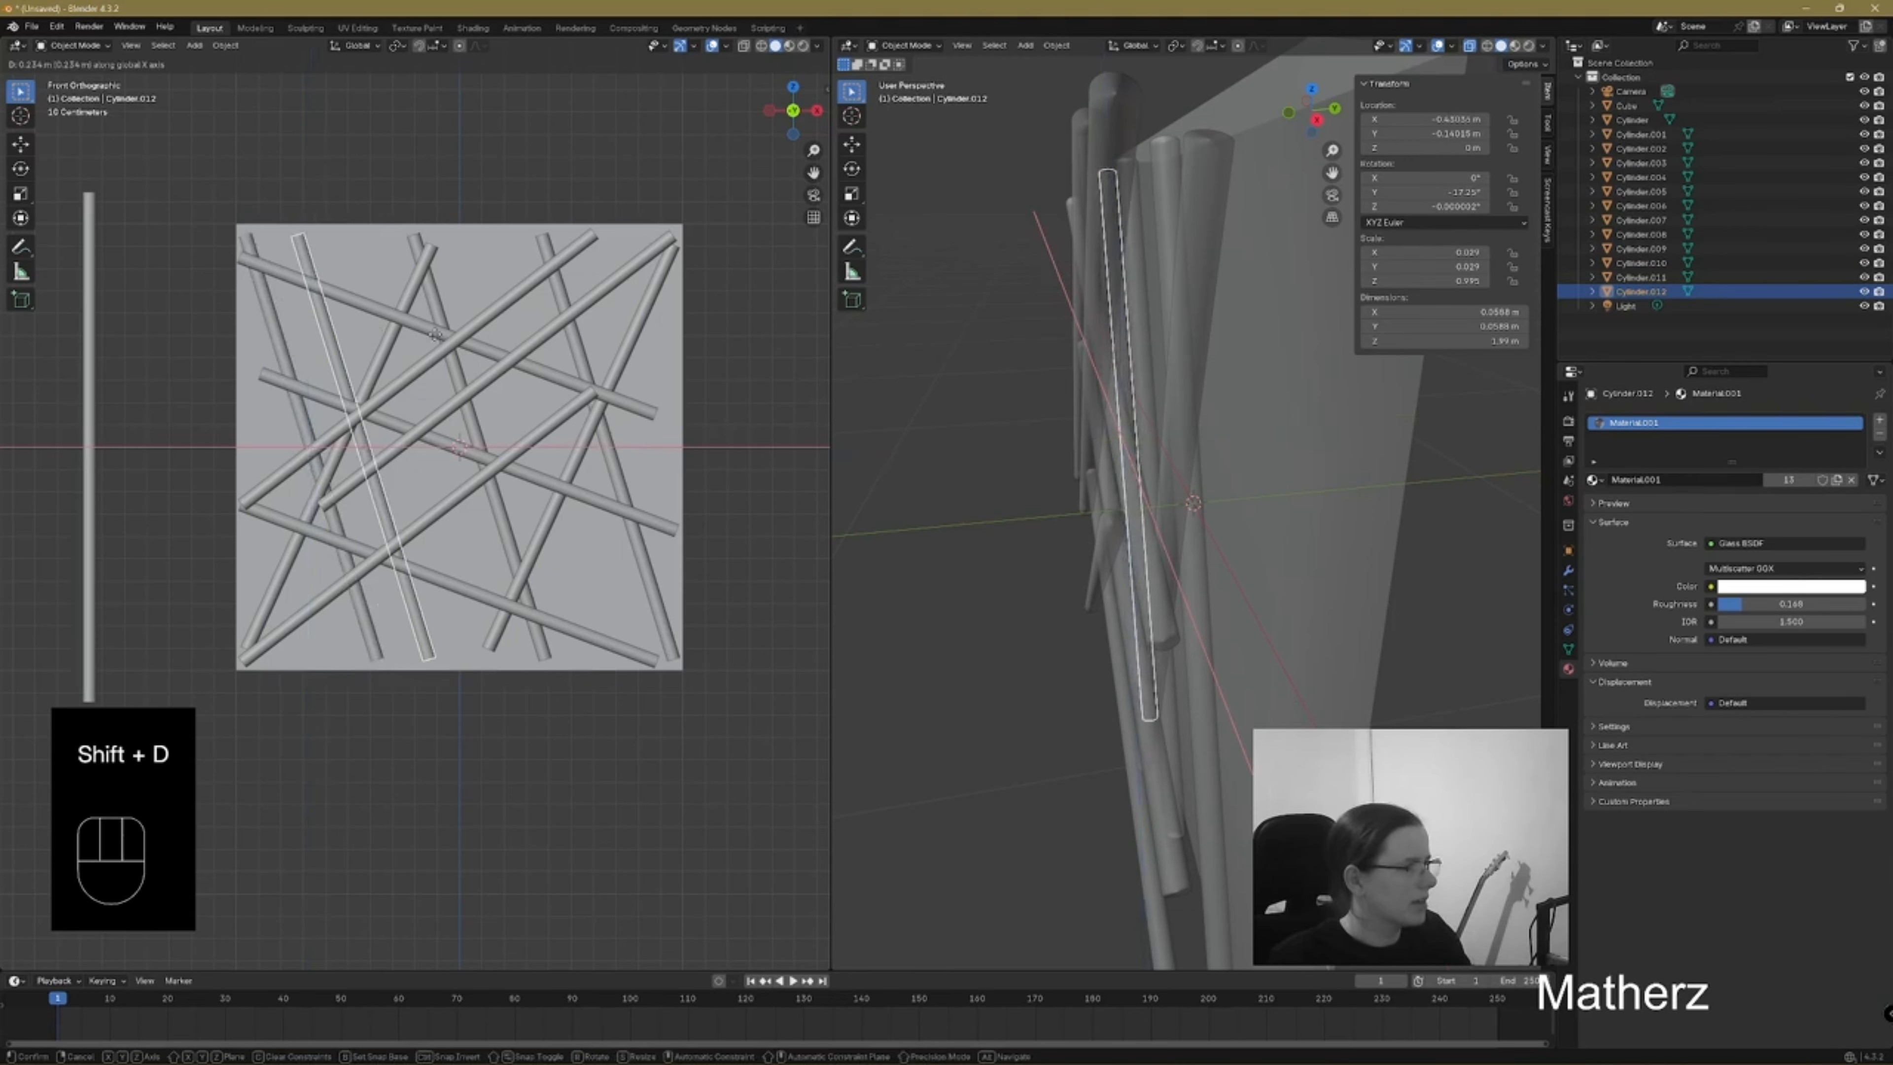
left_click(463, 333)
key("shift+d")
key("x")
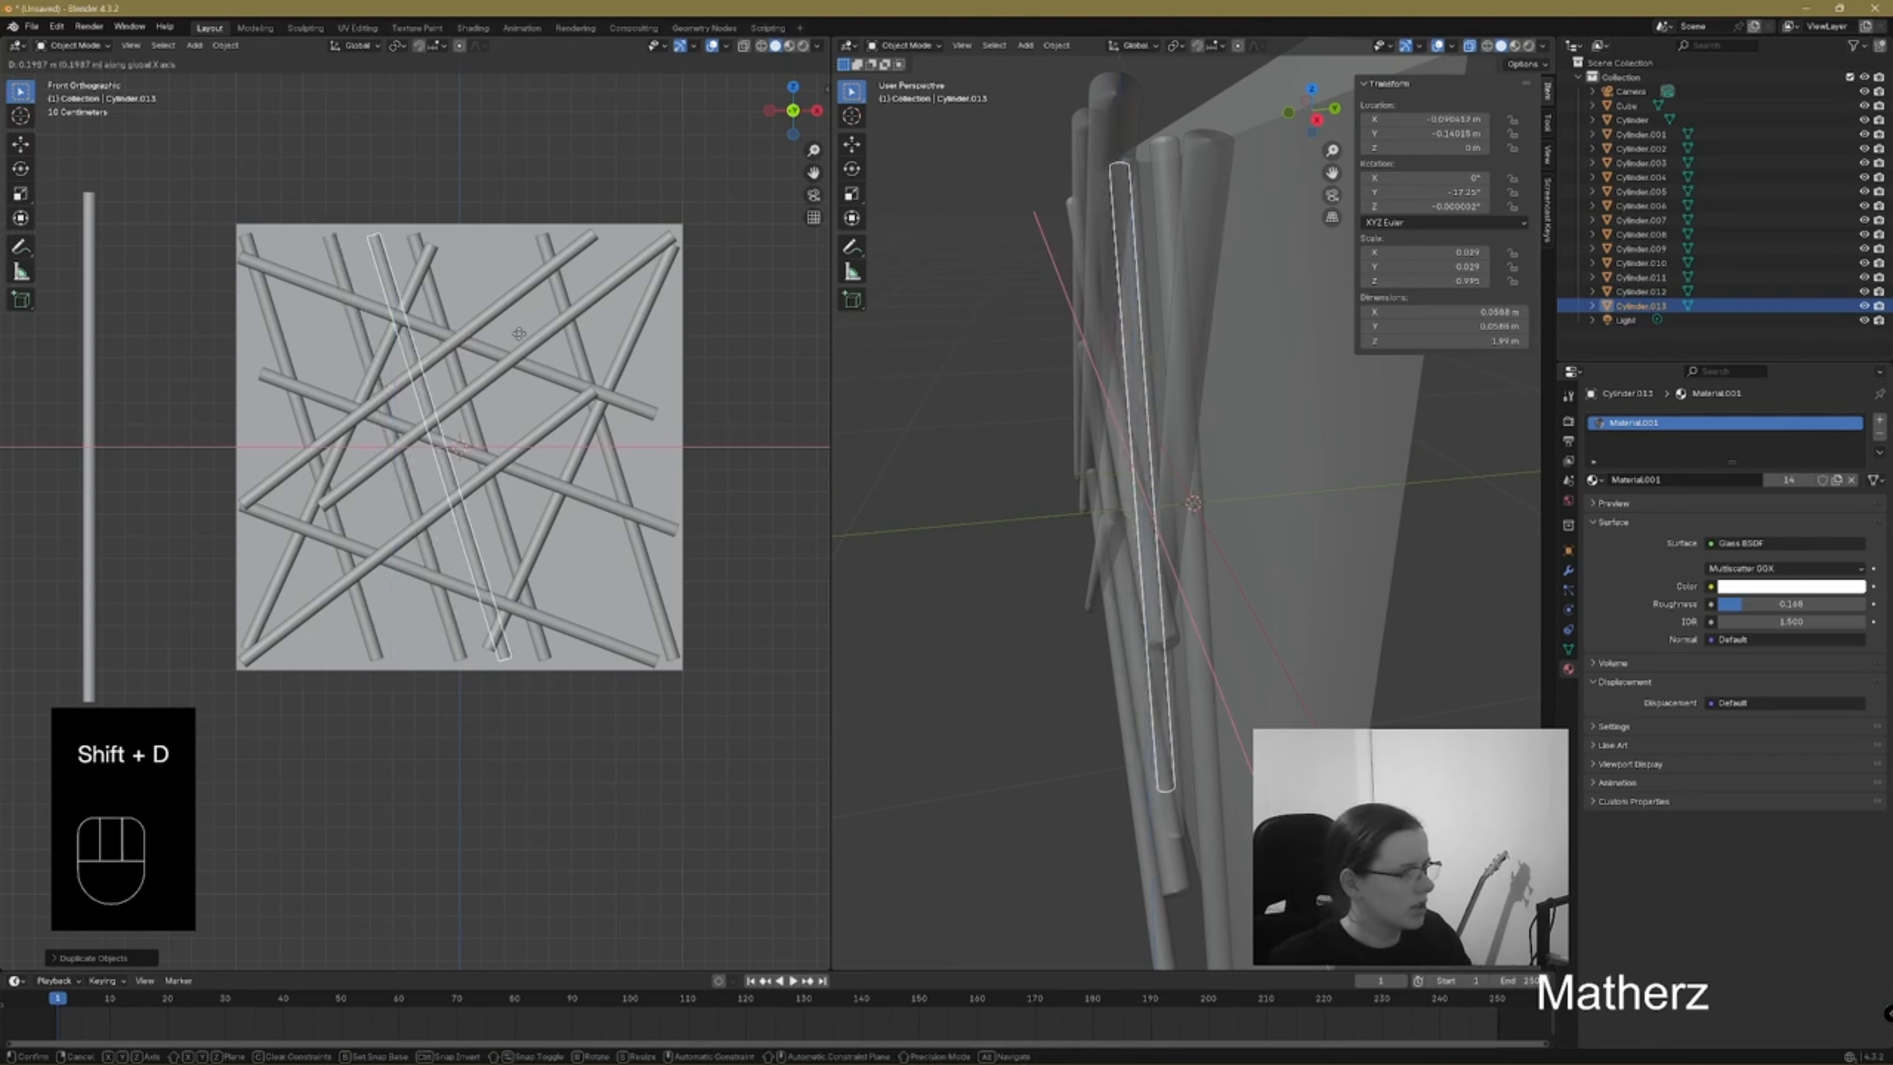
left_click(617, 341)
Duplicate the middle shallow-sloped cylinder down to Z about -0.33 m and shift the copy along X to about -0.05 m
left_click(575, 492)
key("shift+d")
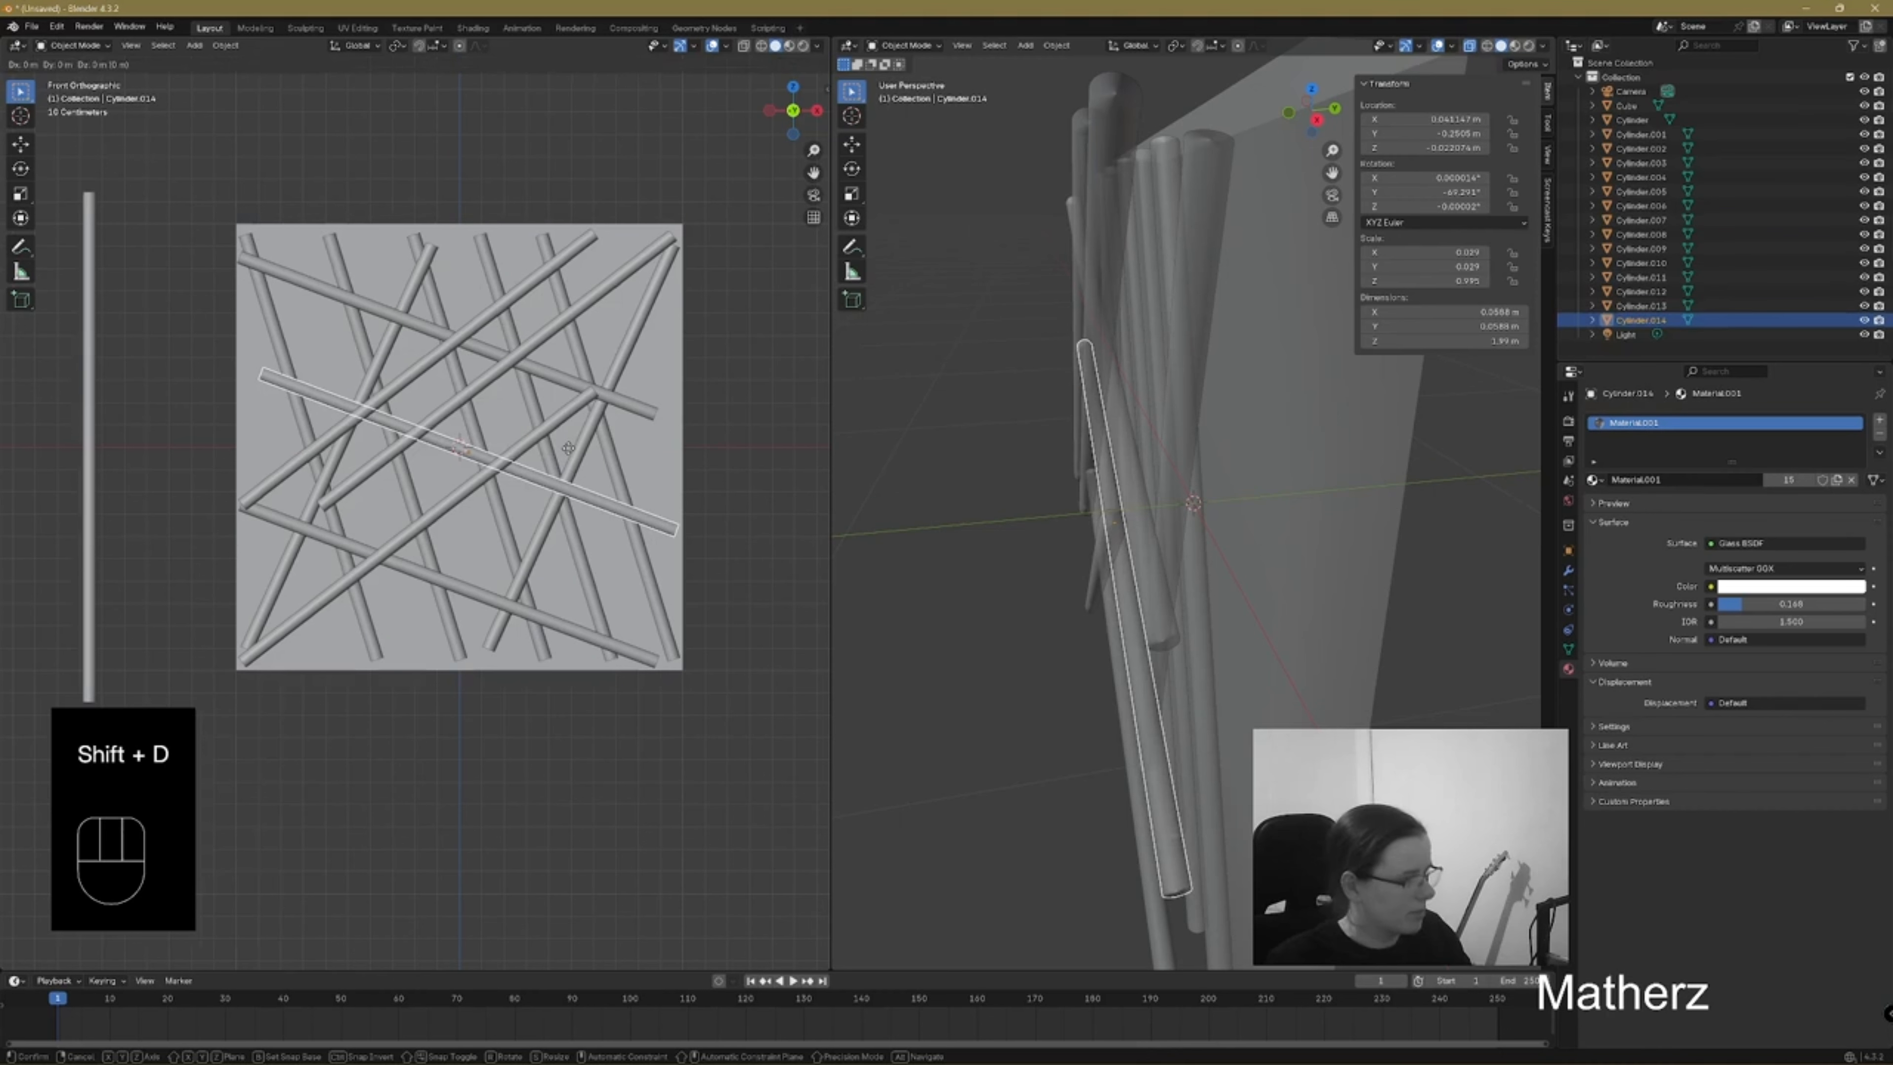
key("z")
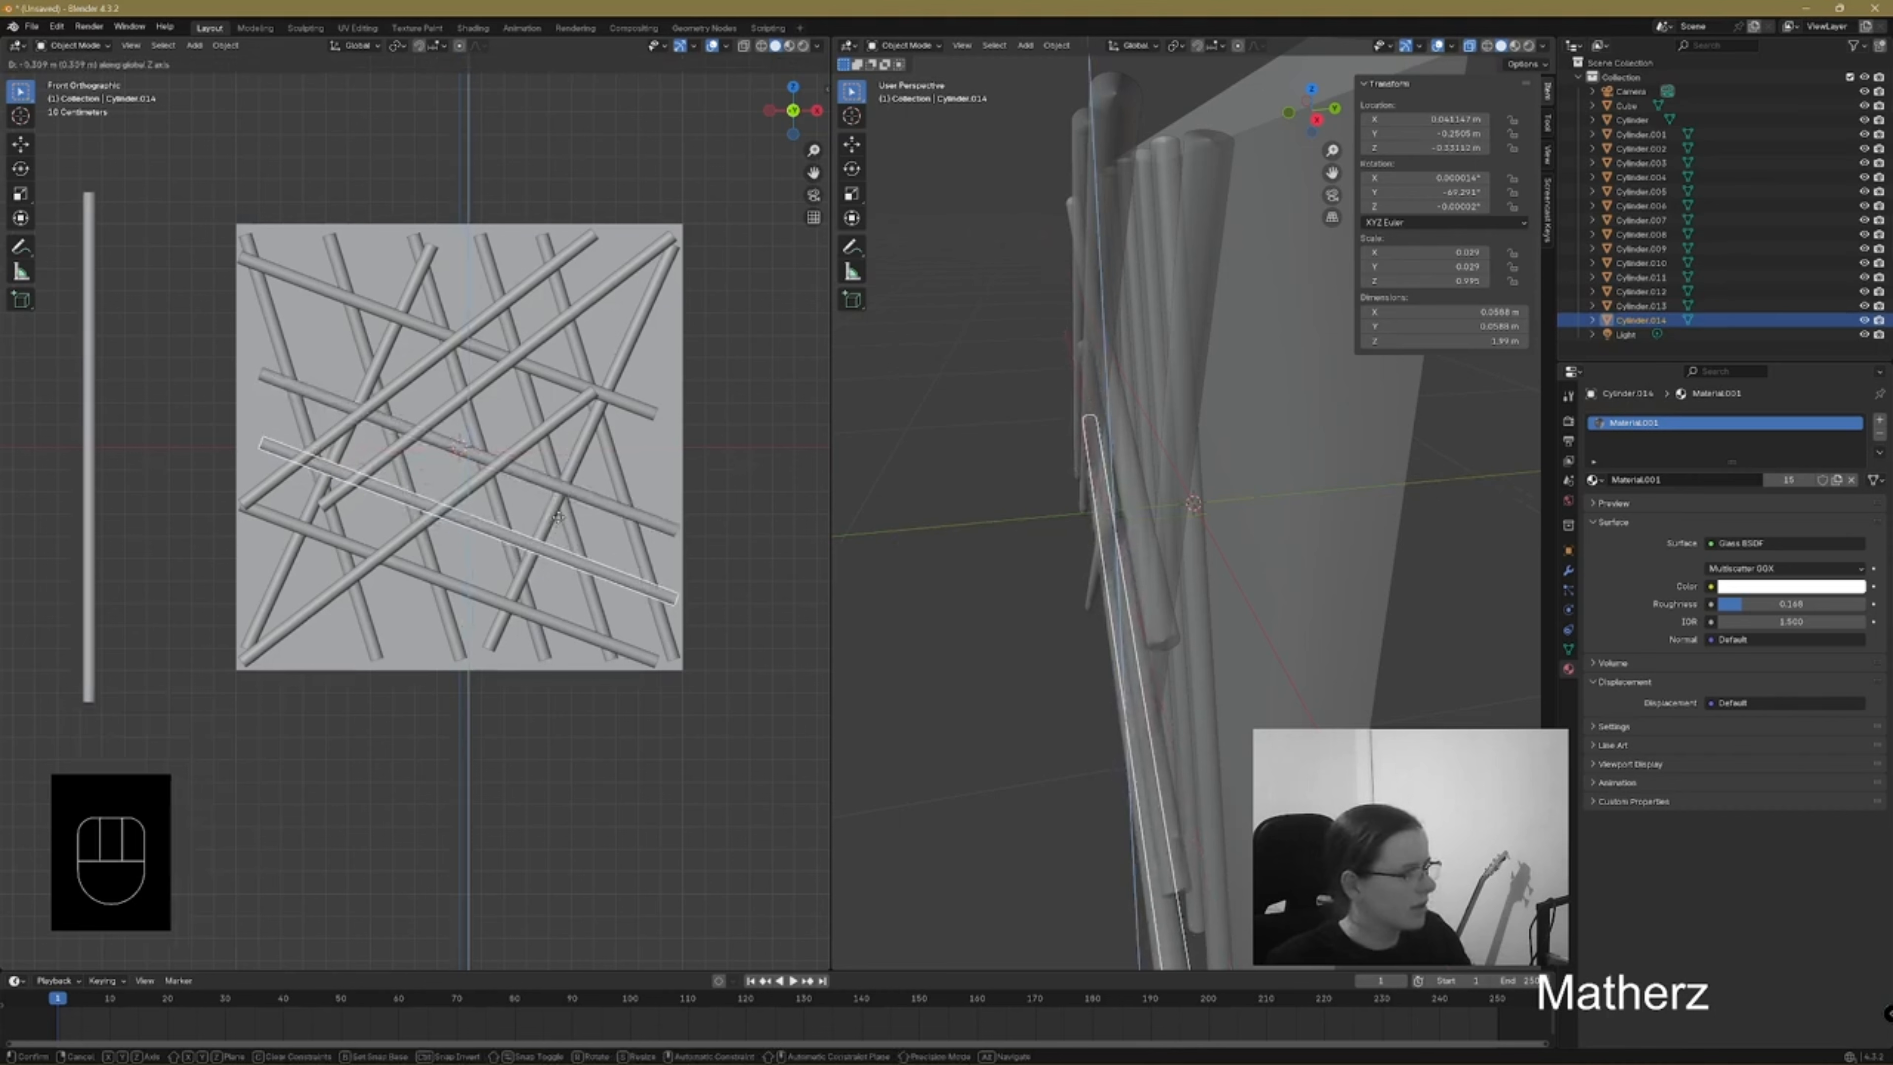
left_click(558, 517)
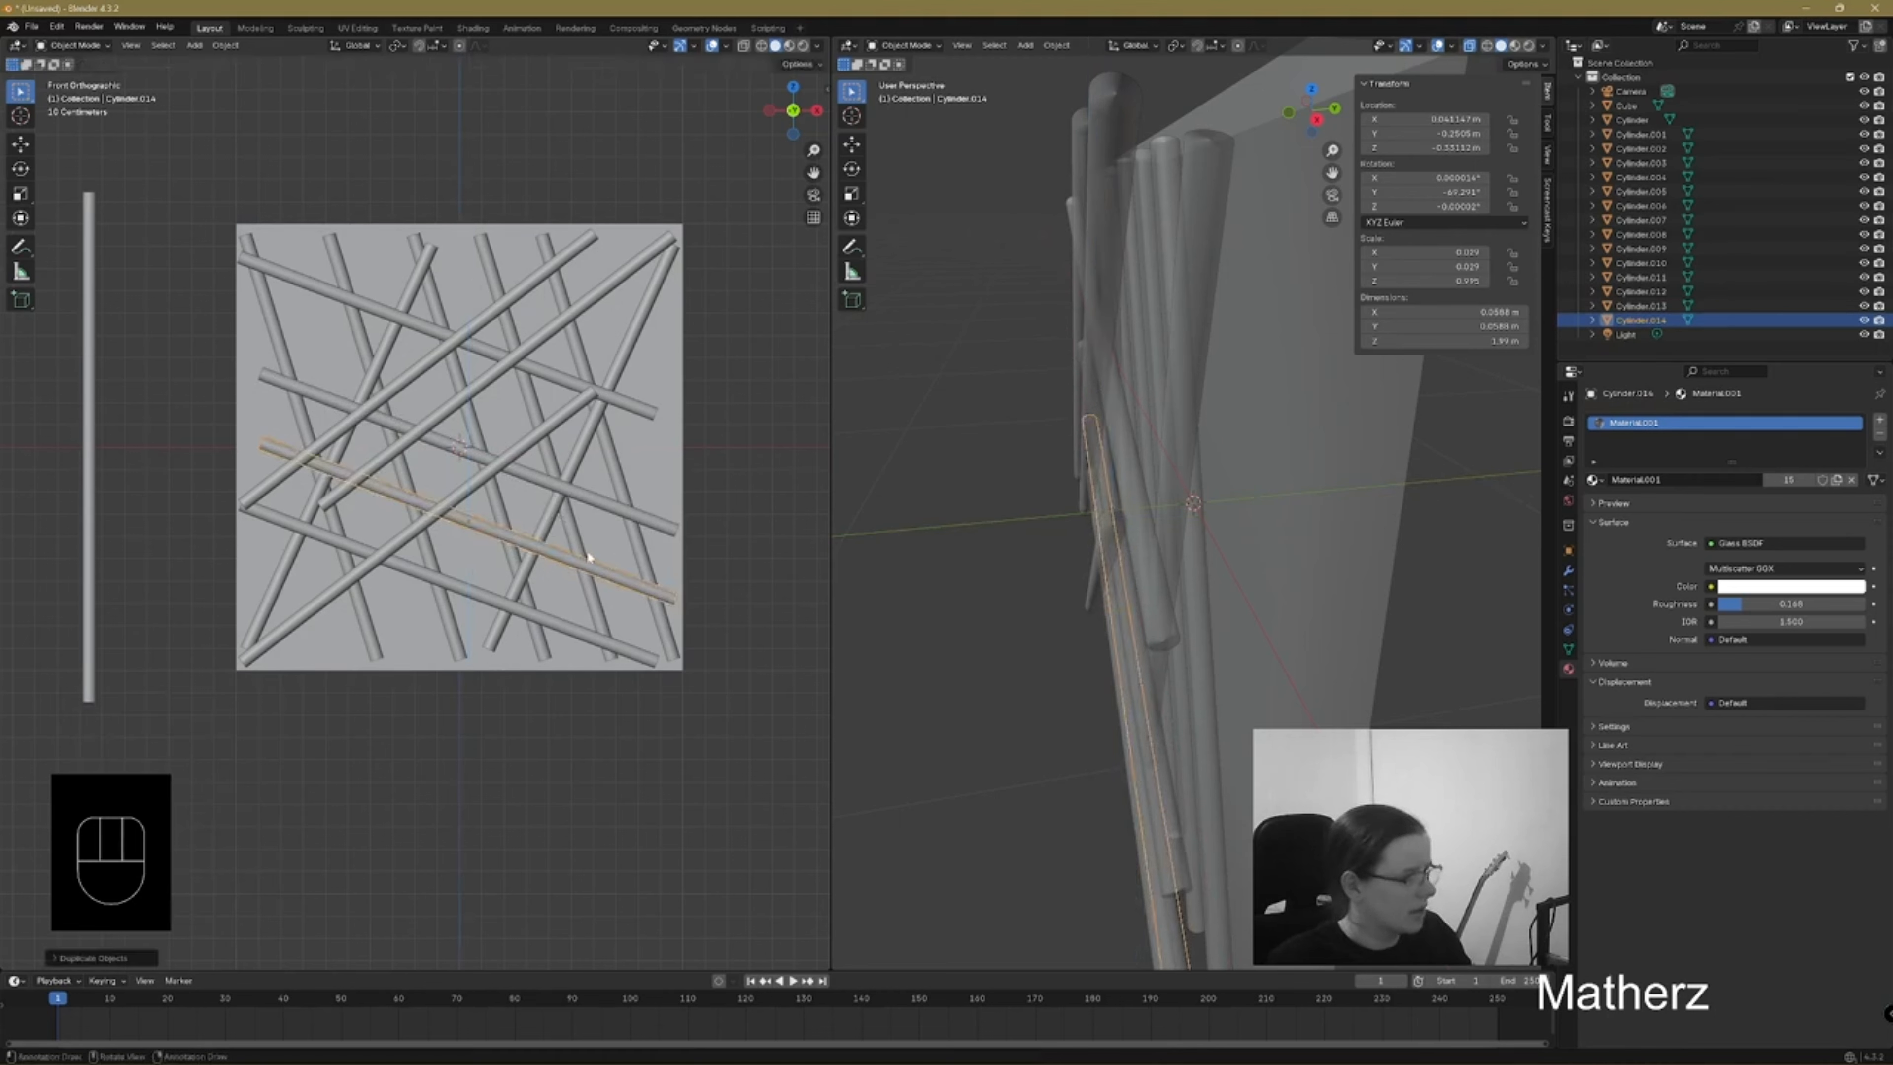
key("g")
middle_click(607, 559)
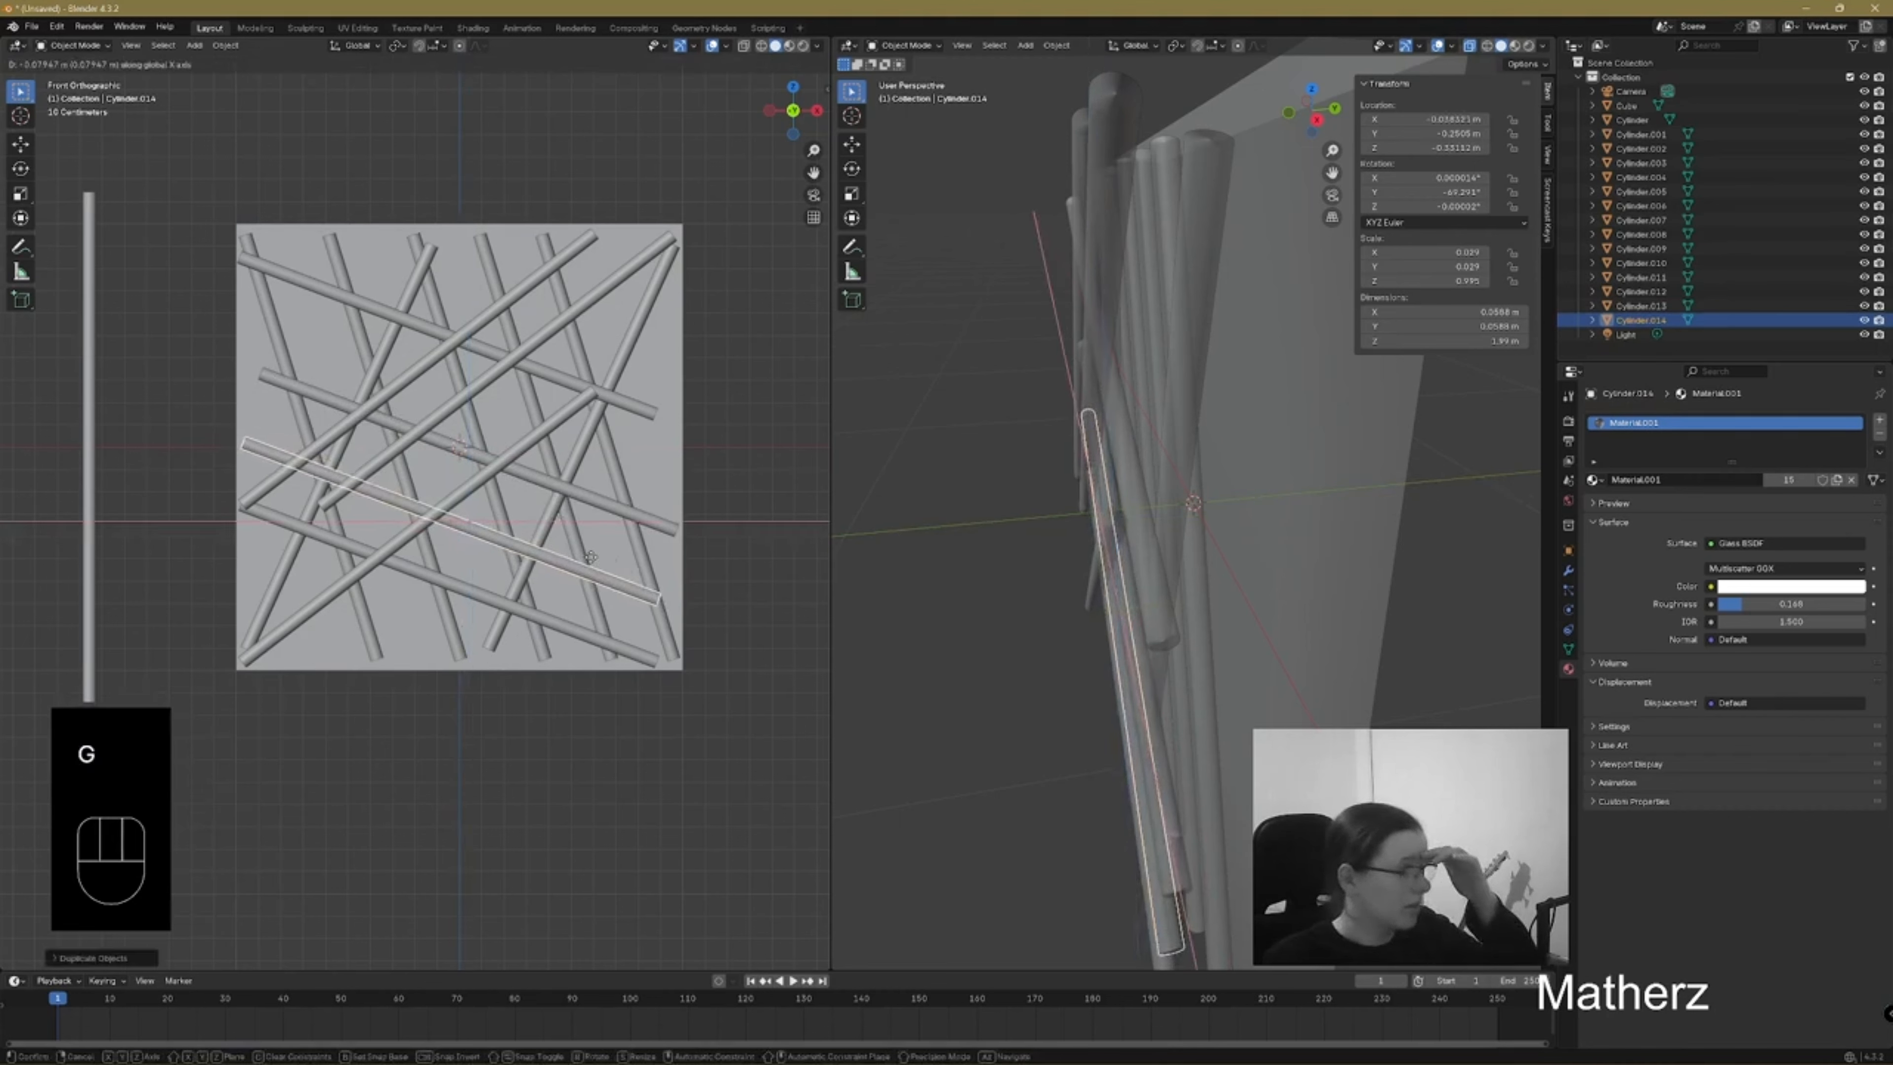
left_click(588, 556)
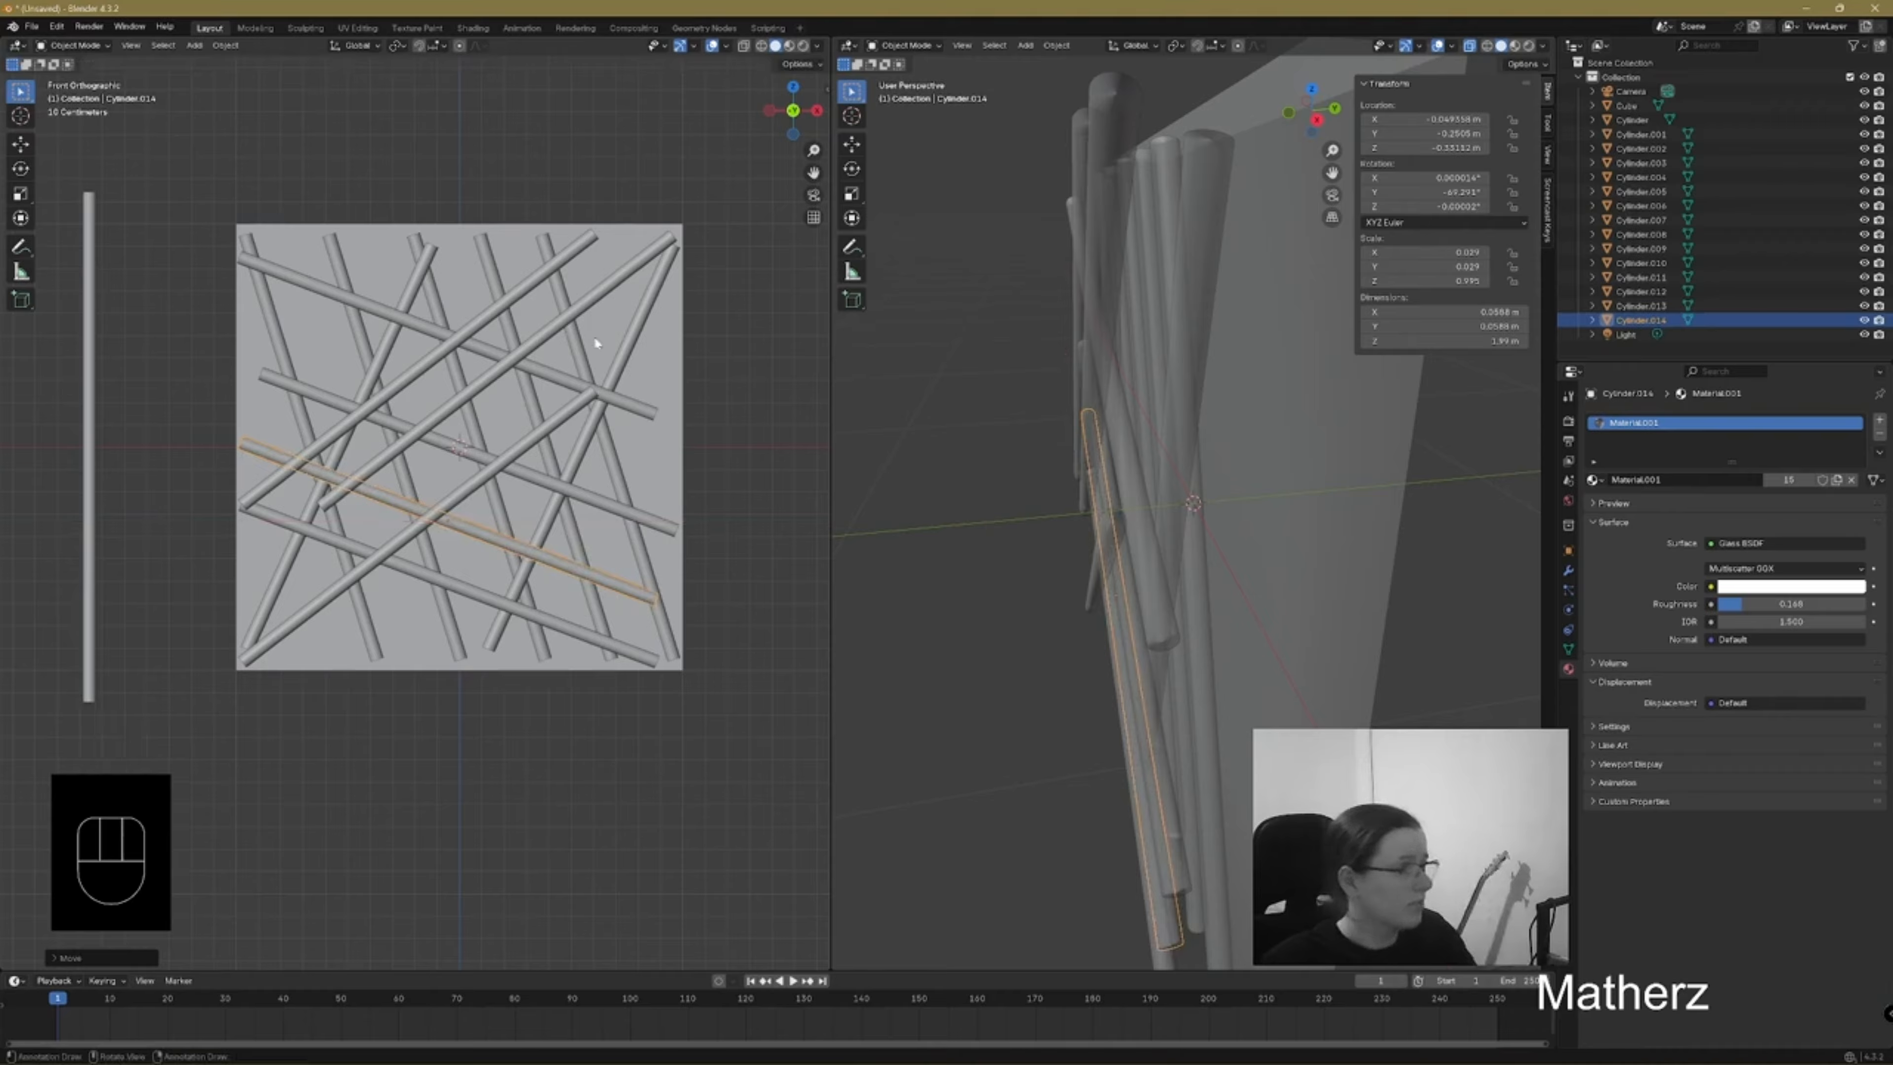
Duplicate the diagonal cylinder that ends at the panel's top-right corner and position the copy below it at about X 0.18 m, Z 0.10 m
left_click(522, 354)
key("shift+d")
key("x")
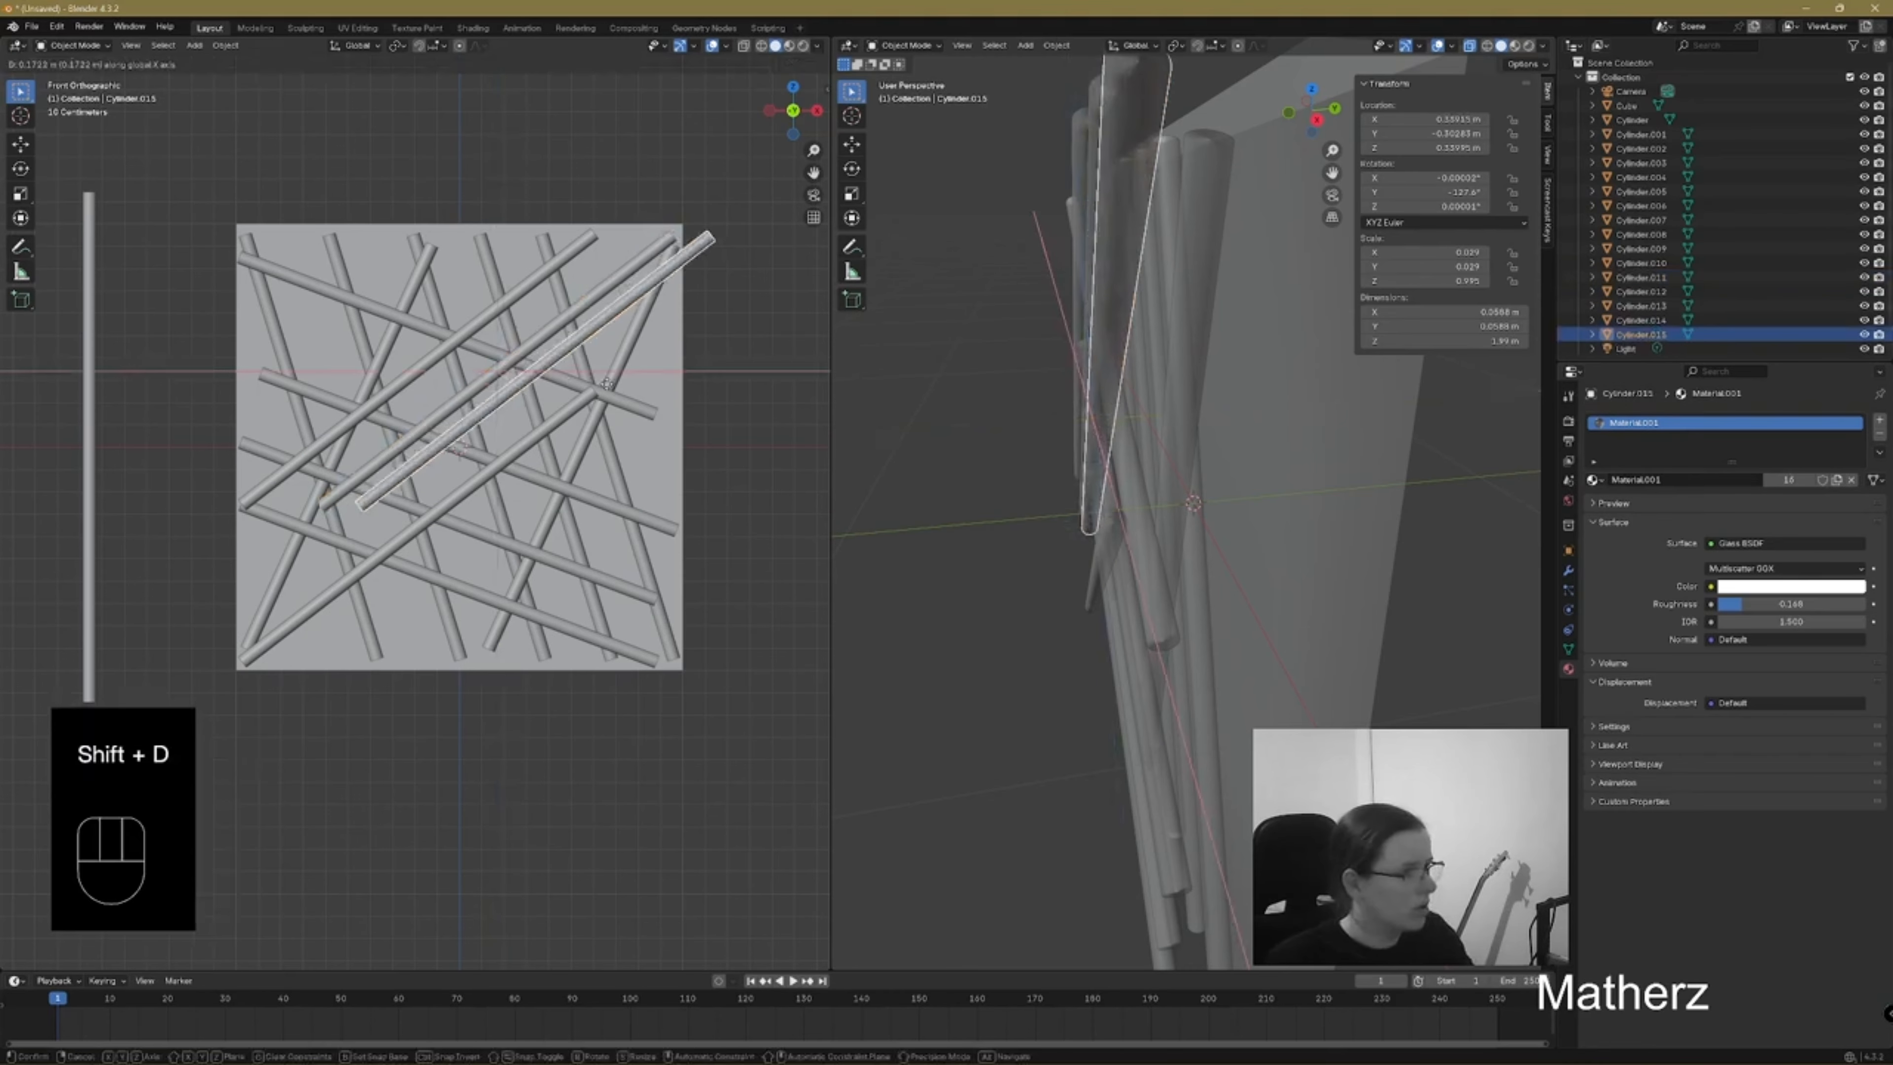
key("z")
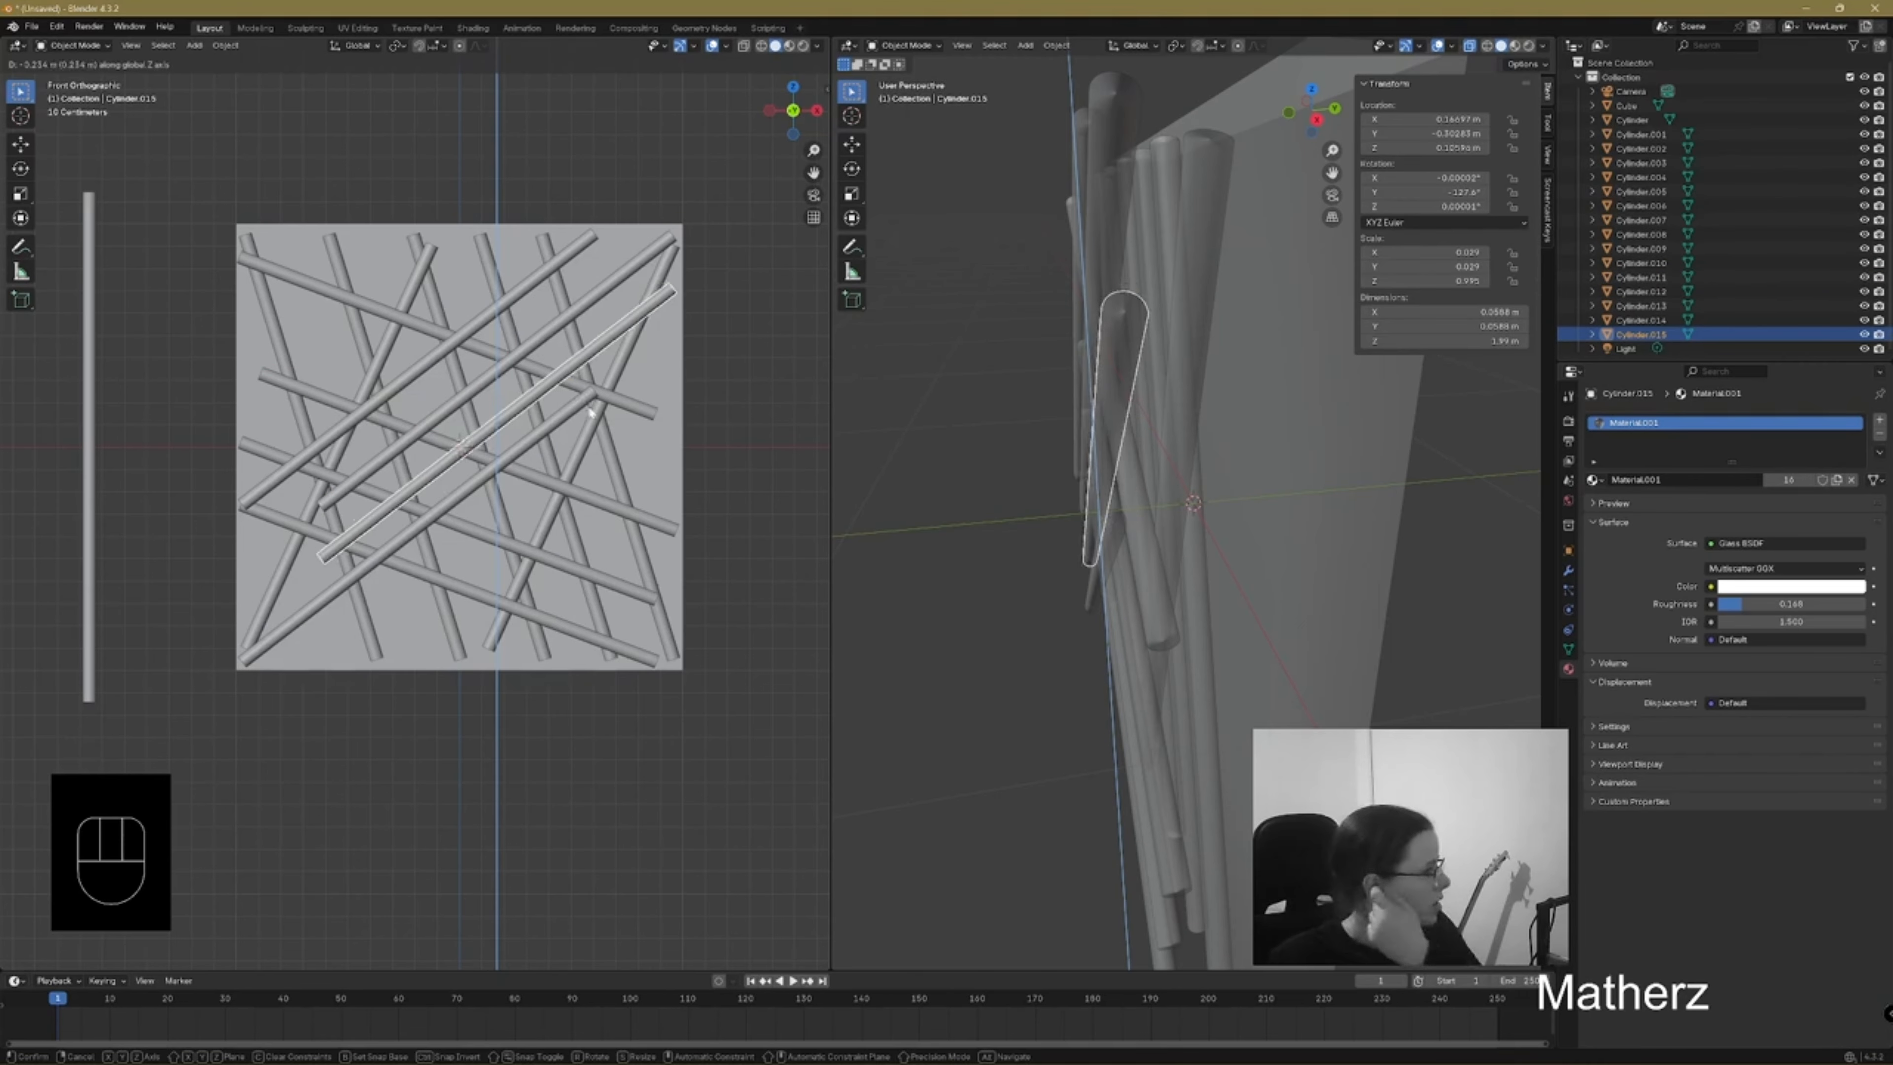
left_click(591, 406)
key("g")
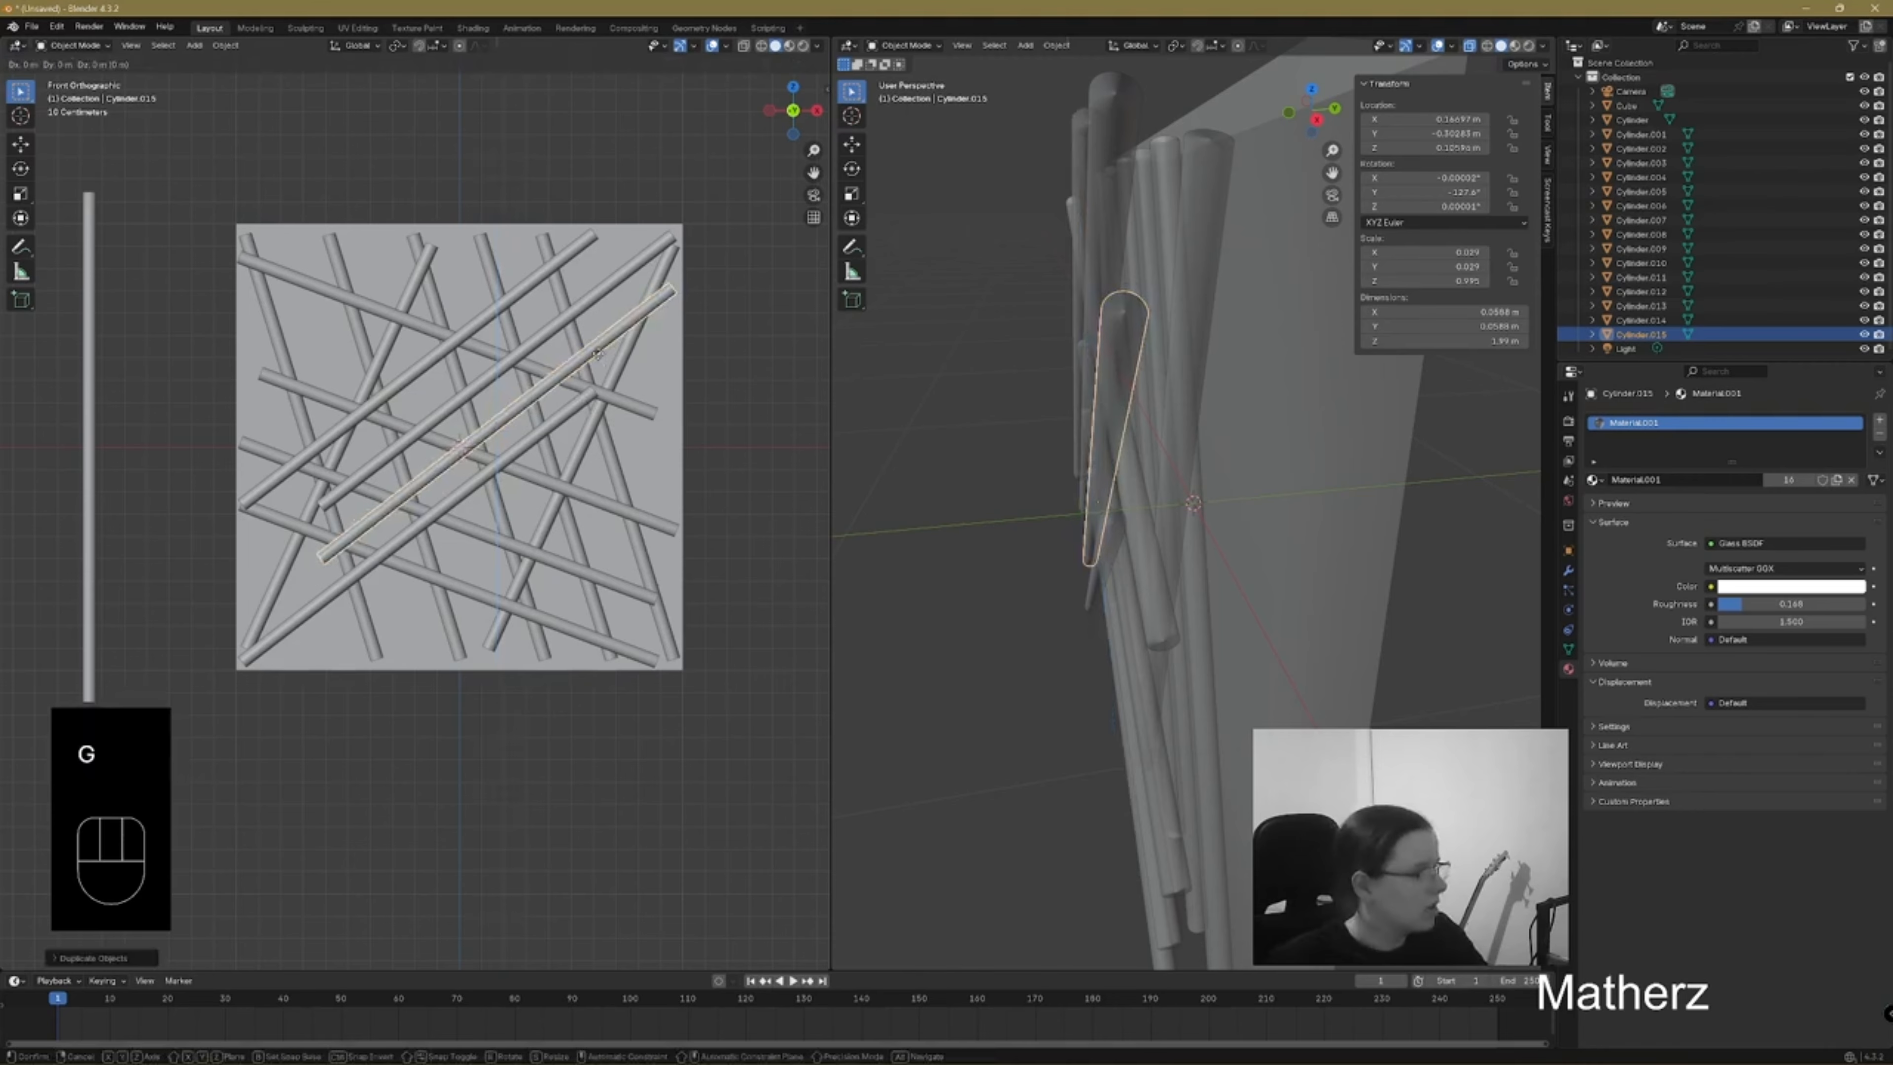
key("x")
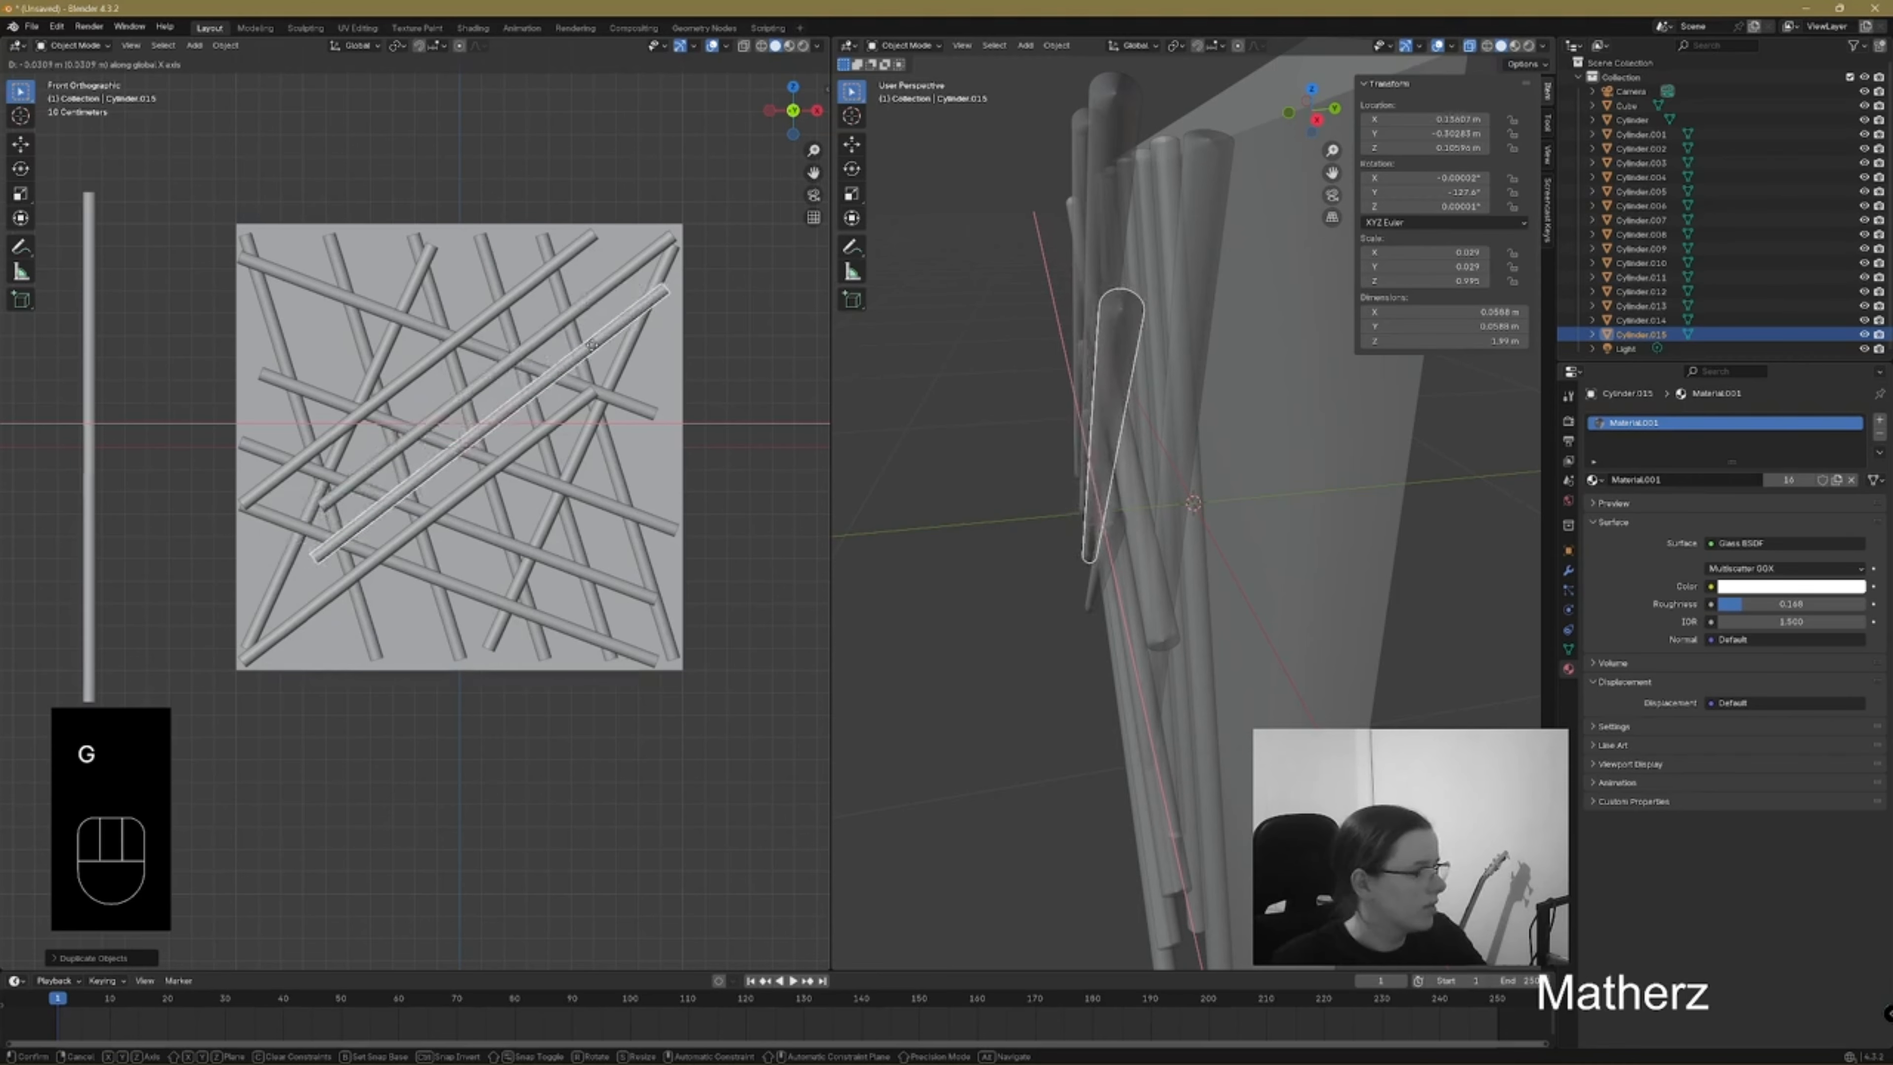
left_click(601, 348)
key("g")
middle_click_drag(601, 348, 603, 335)
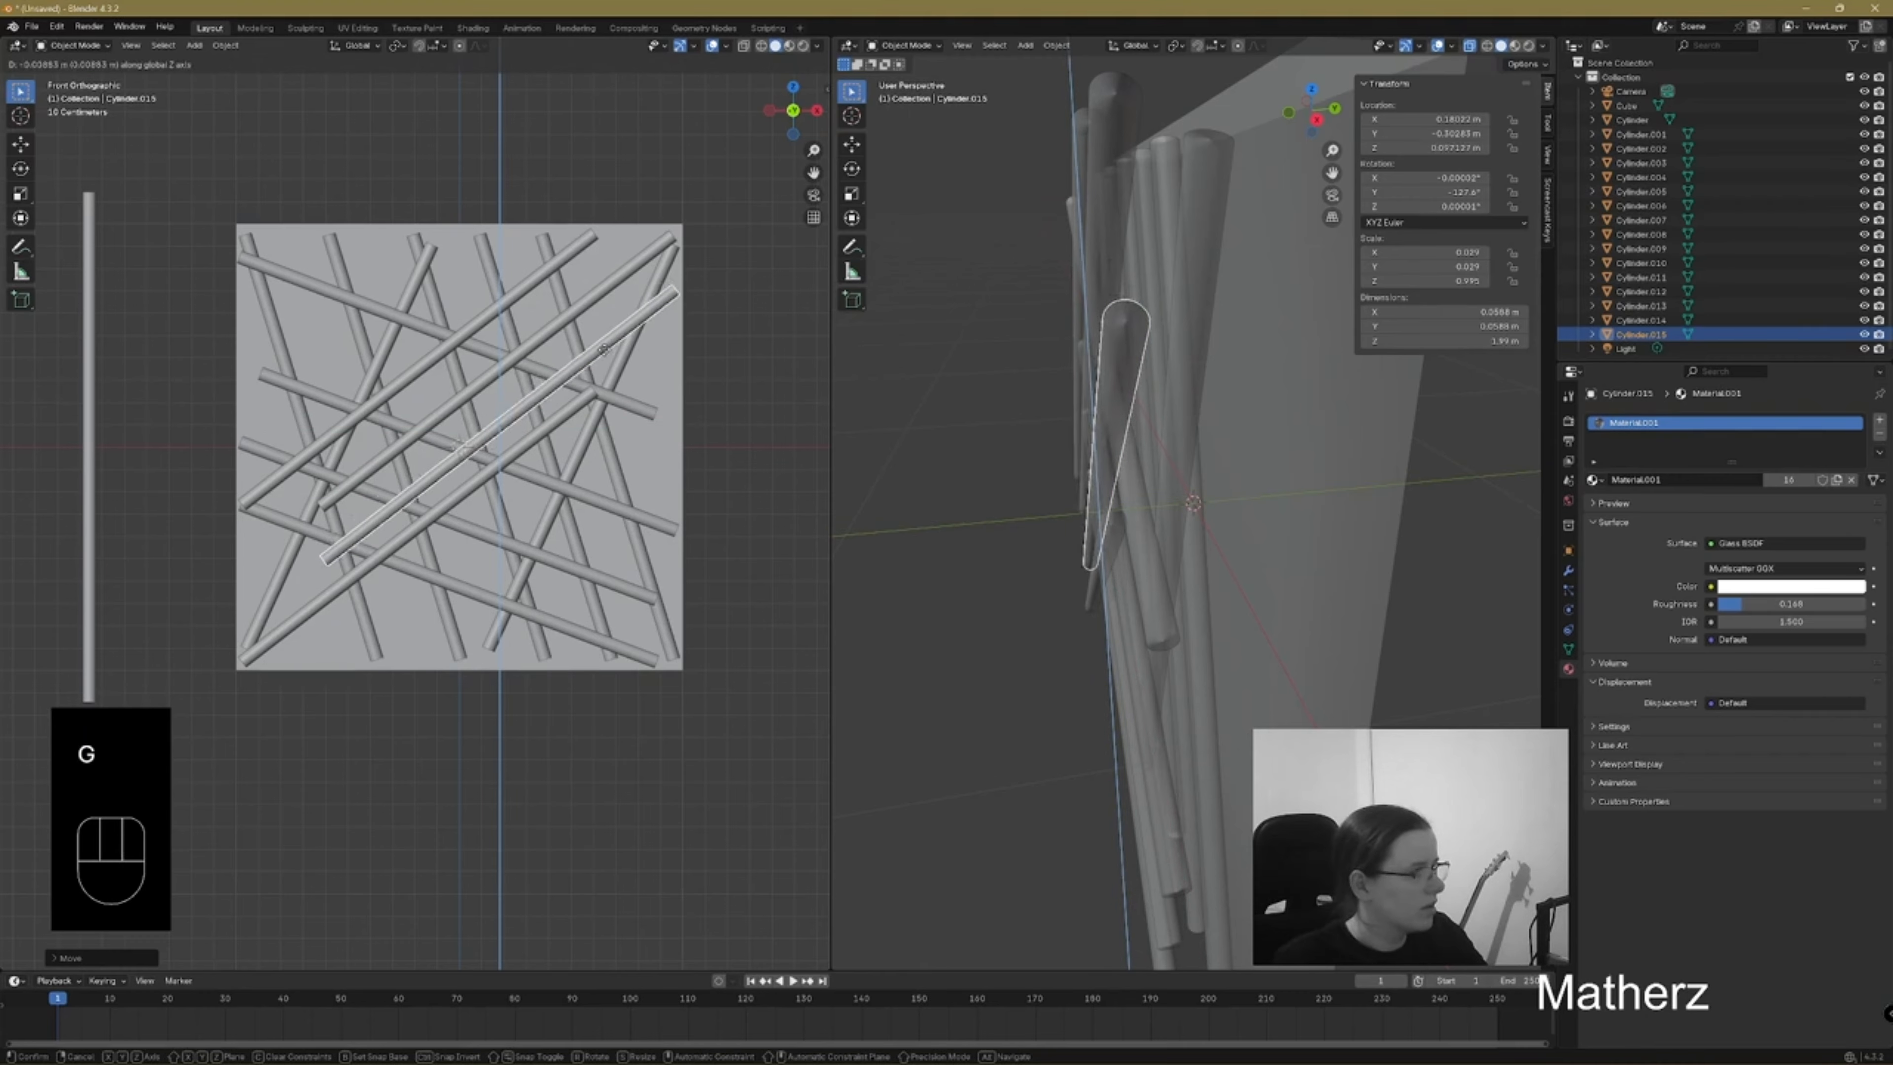
left_click(603, 348)
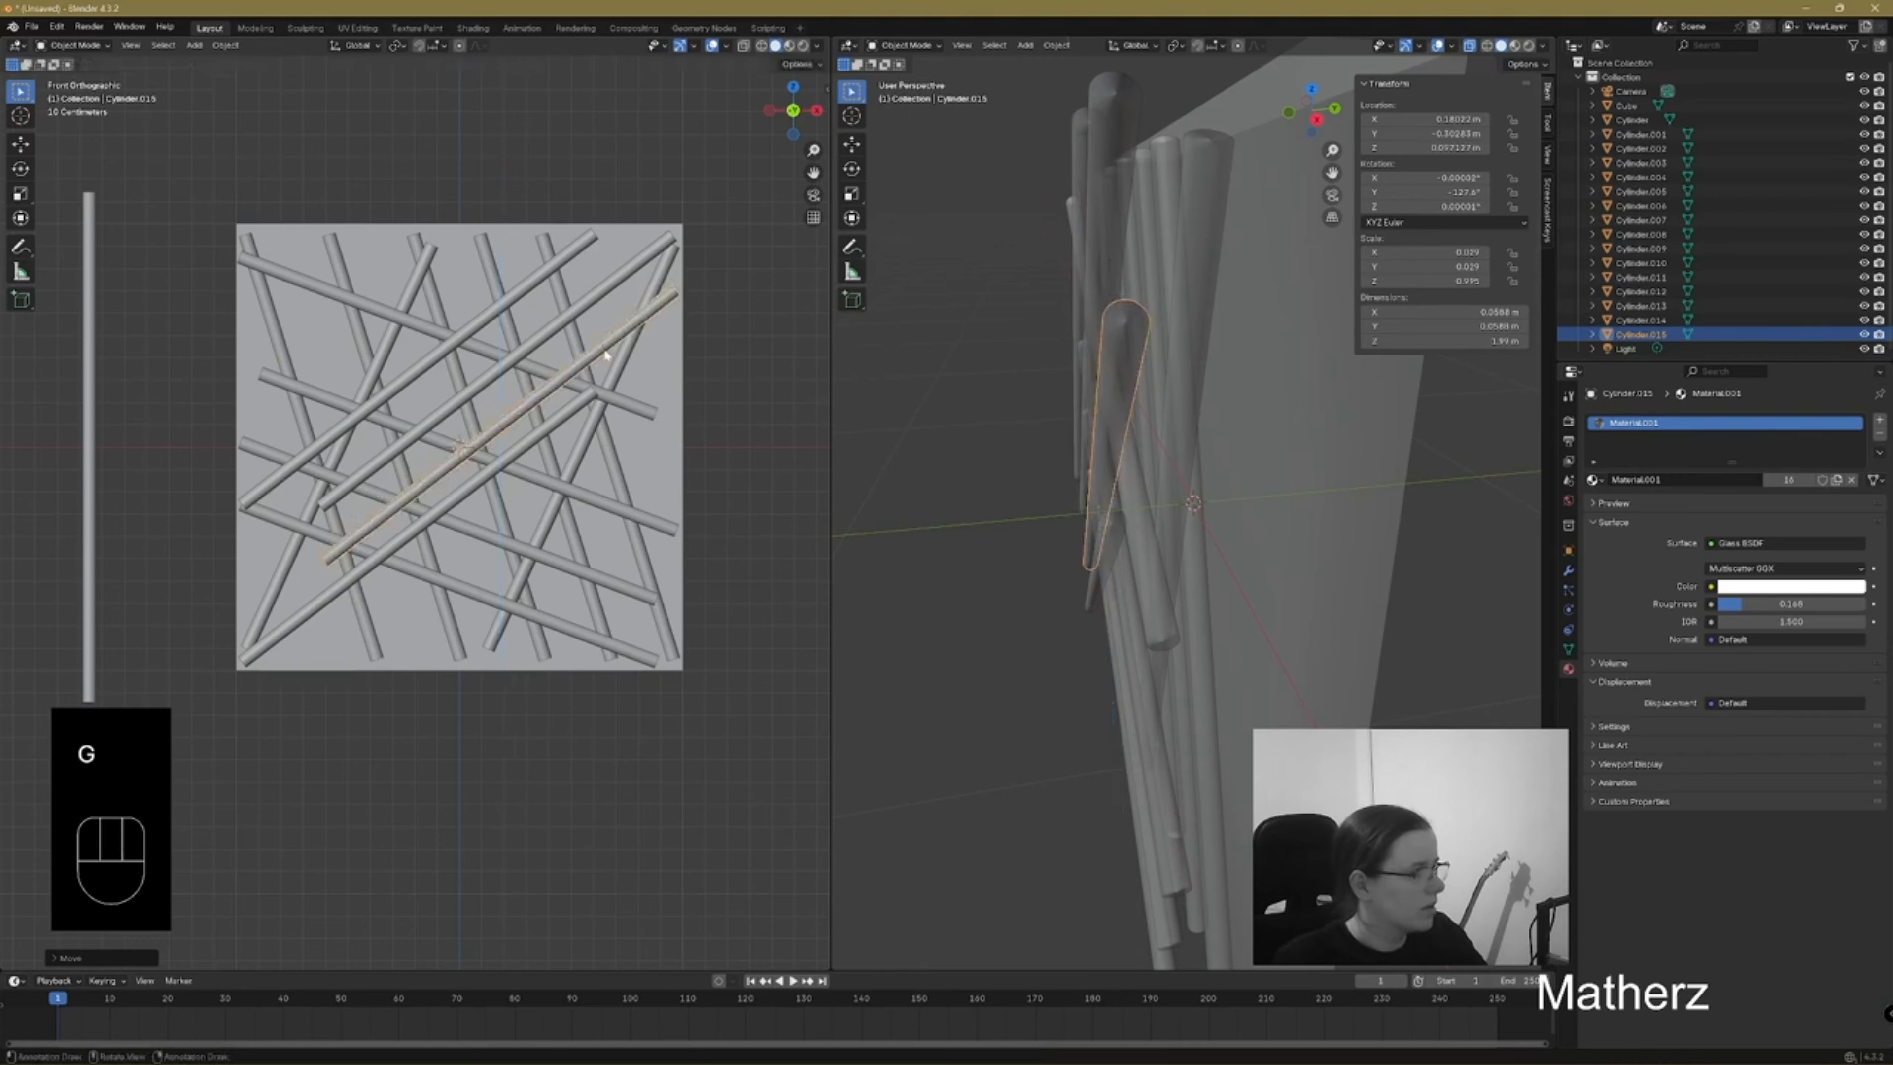
Delete the flat panel behind the cylinders
left_click(771, 403)
left_click(1291, 428)
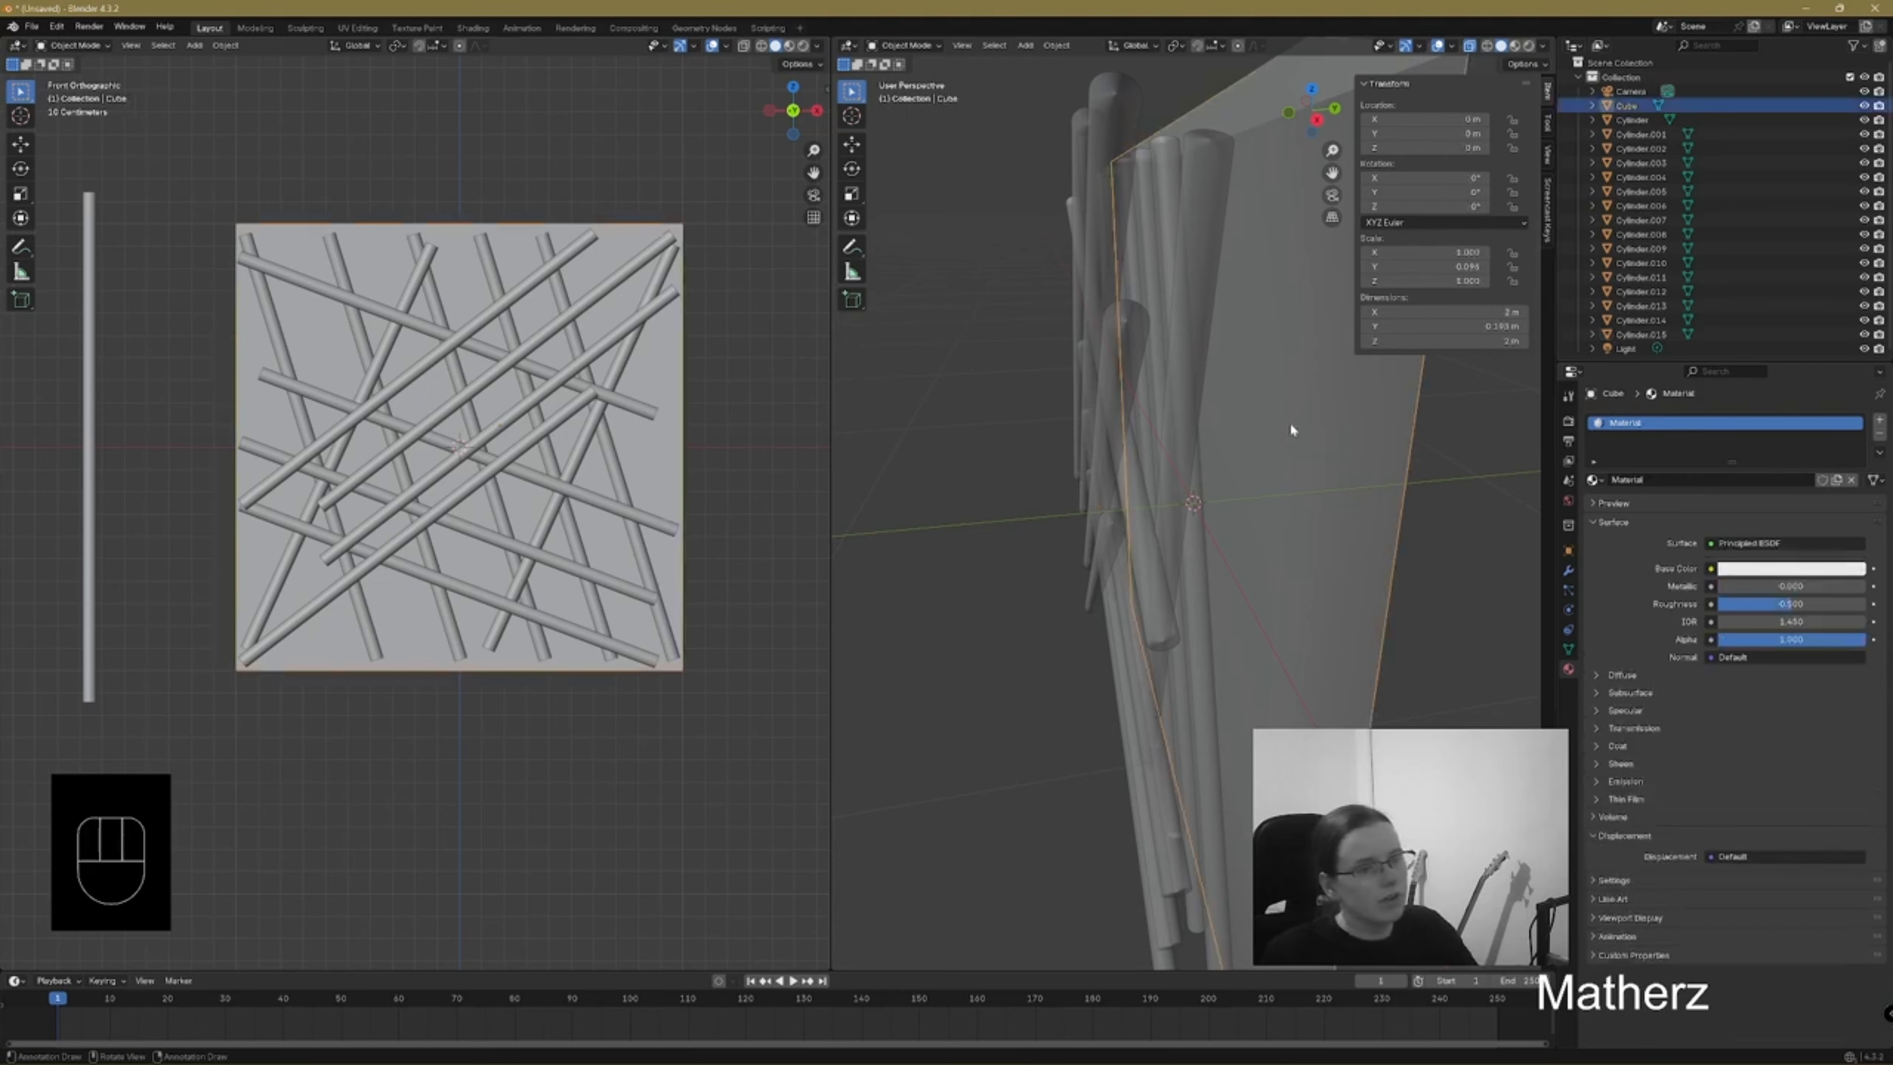
key("Delete")
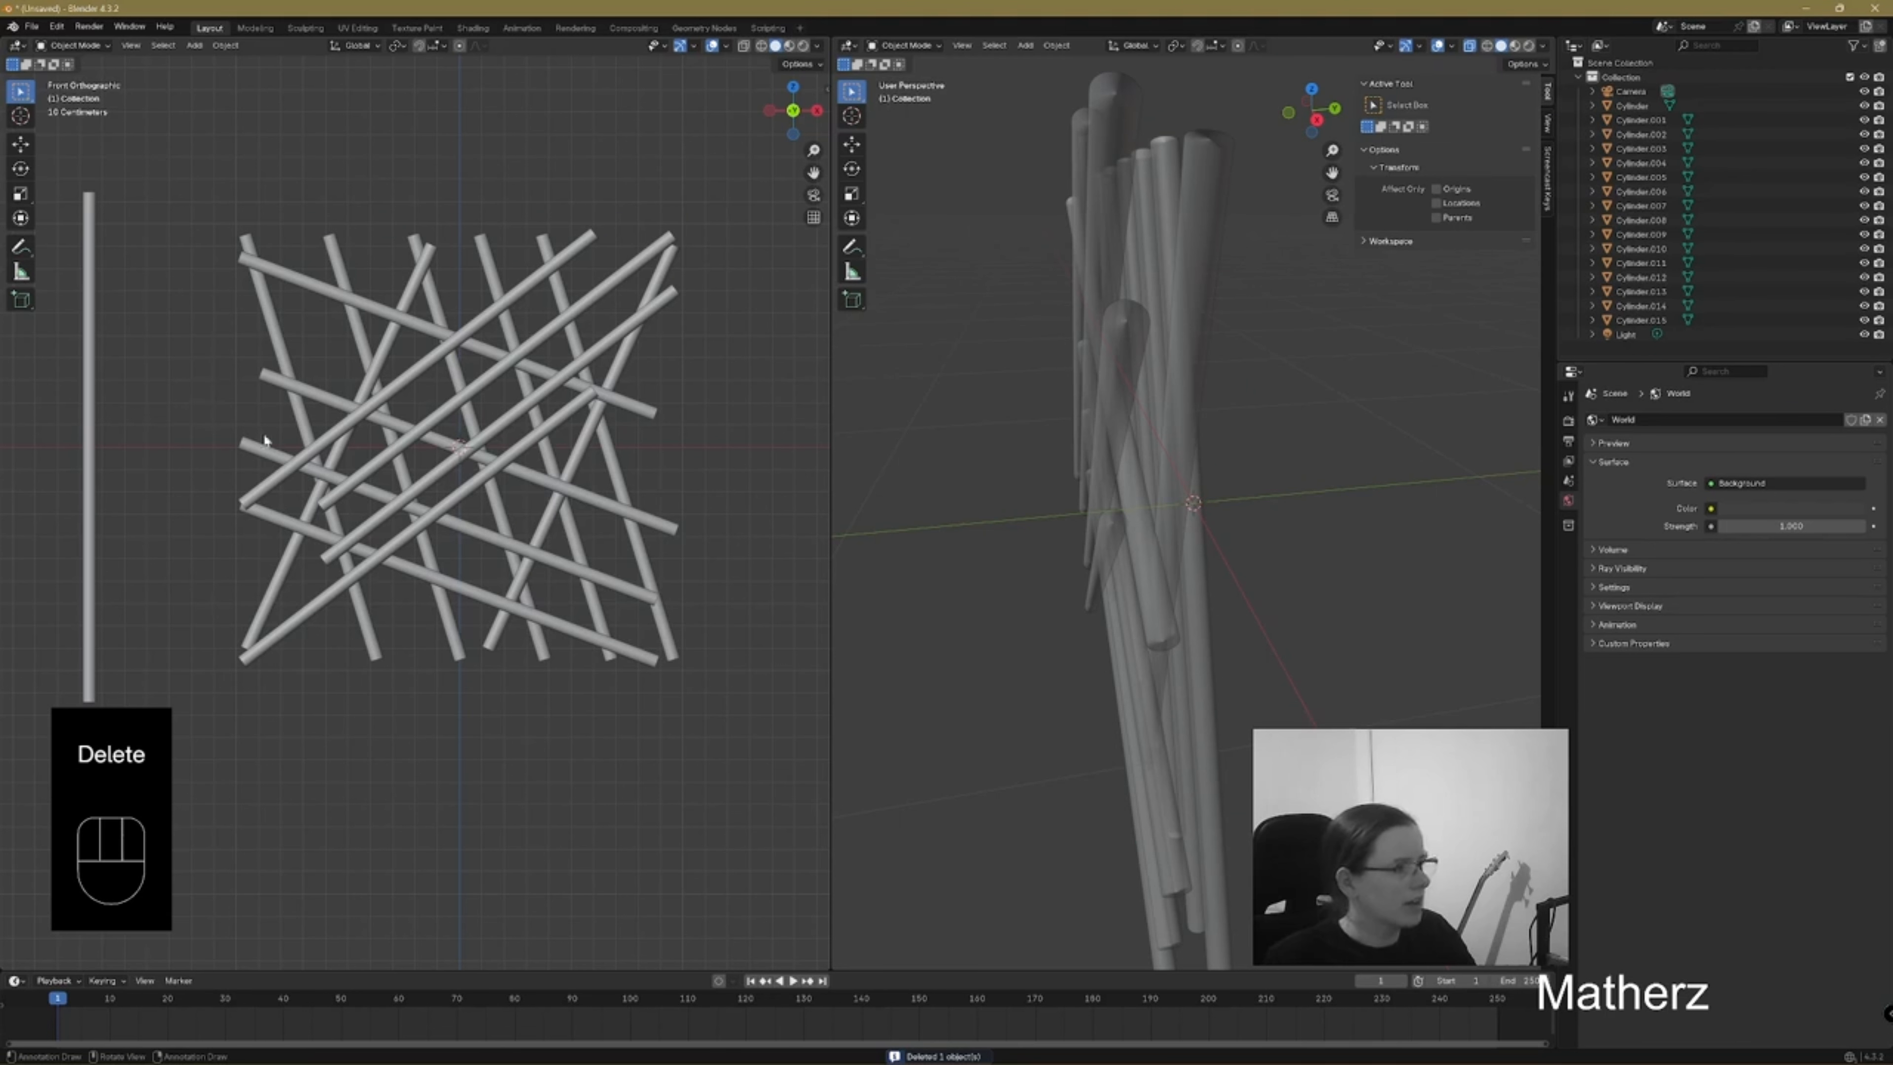
Check the cylinders with rendered shading in the front view and switch that view to material preview
left_click(805, 45)
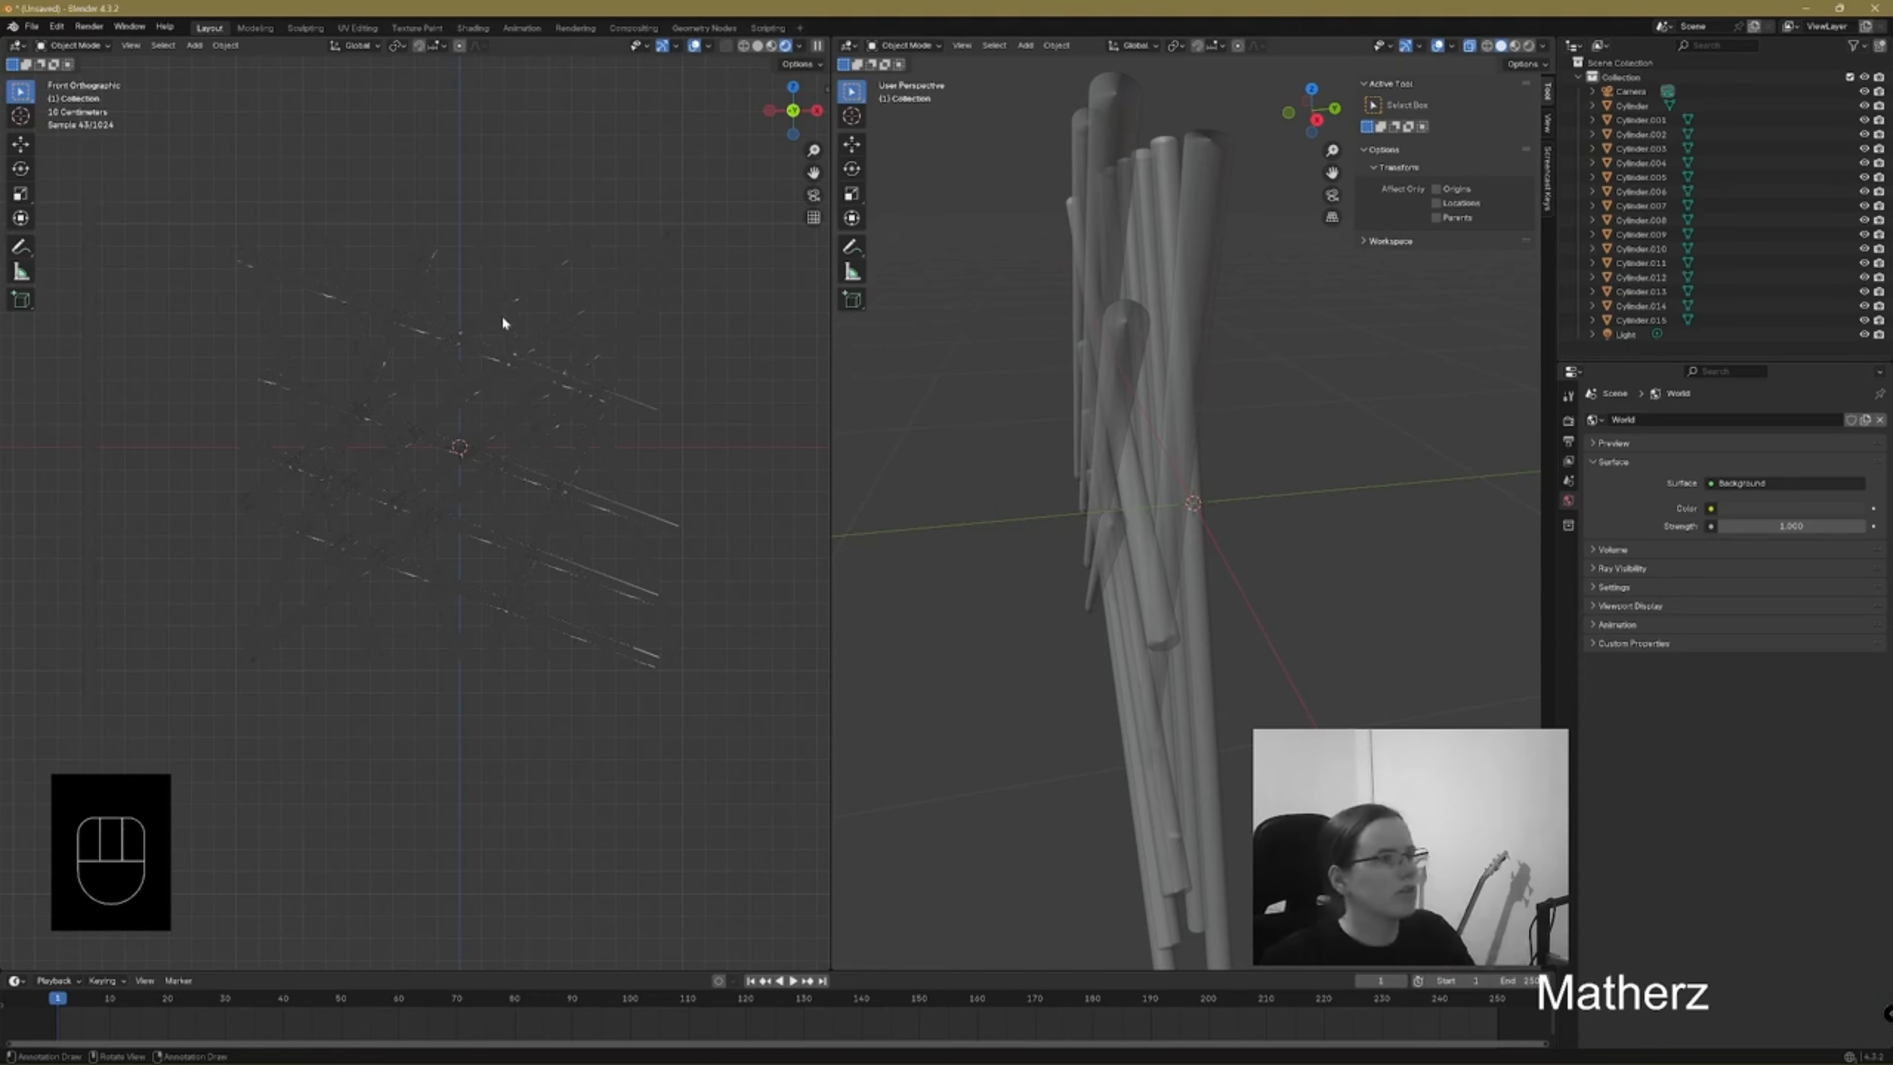
left_click(772, 47)
Delete the stray vertical cylinder standing beside the crisscross arrangement
key("a")
scroll(627, 423, "down", 5)
left_click(284, 437)
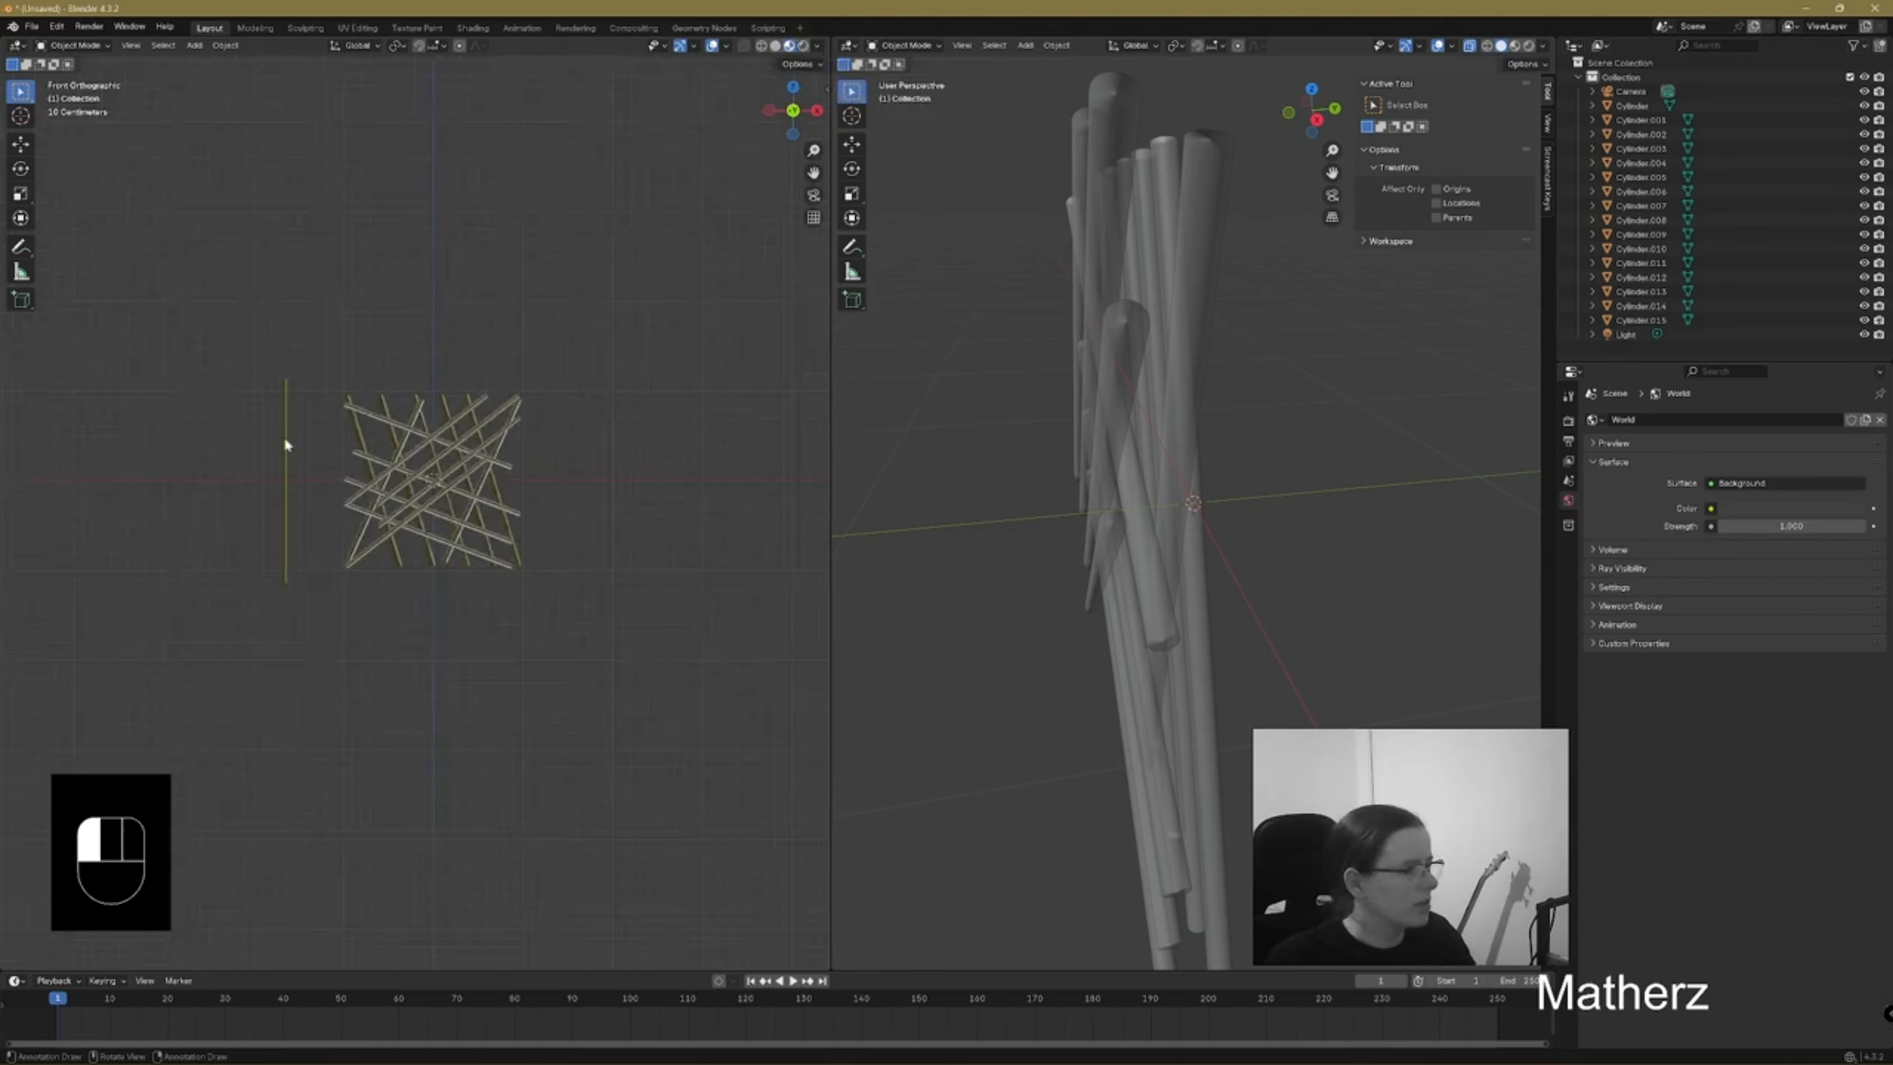
key("Delete")
Duplicate the whole crisscross set of cylinders about 2.1 m down along Z, directly below the original set
left_click_drag(321, 329, 597, 647)
middle_click_drag(563, 539, 630, 521, "shift")
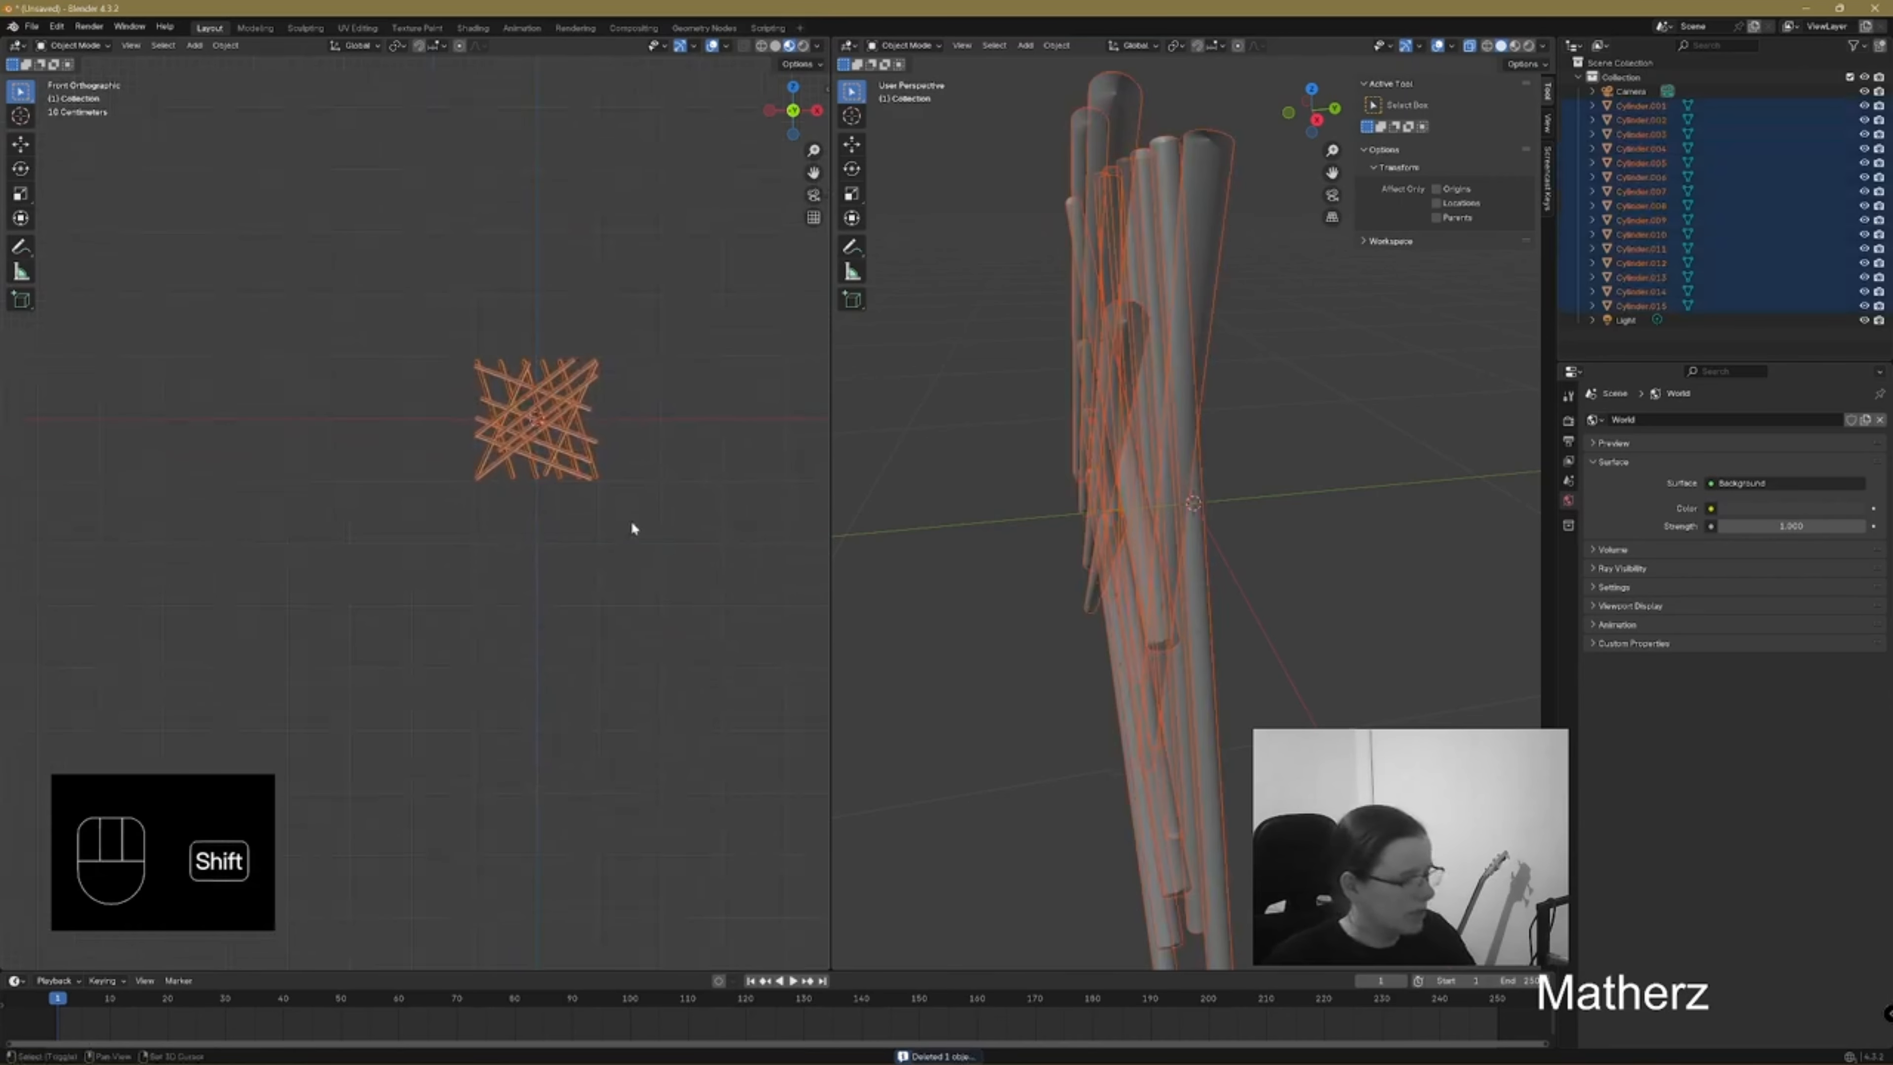
key("shift+d")
key("z")
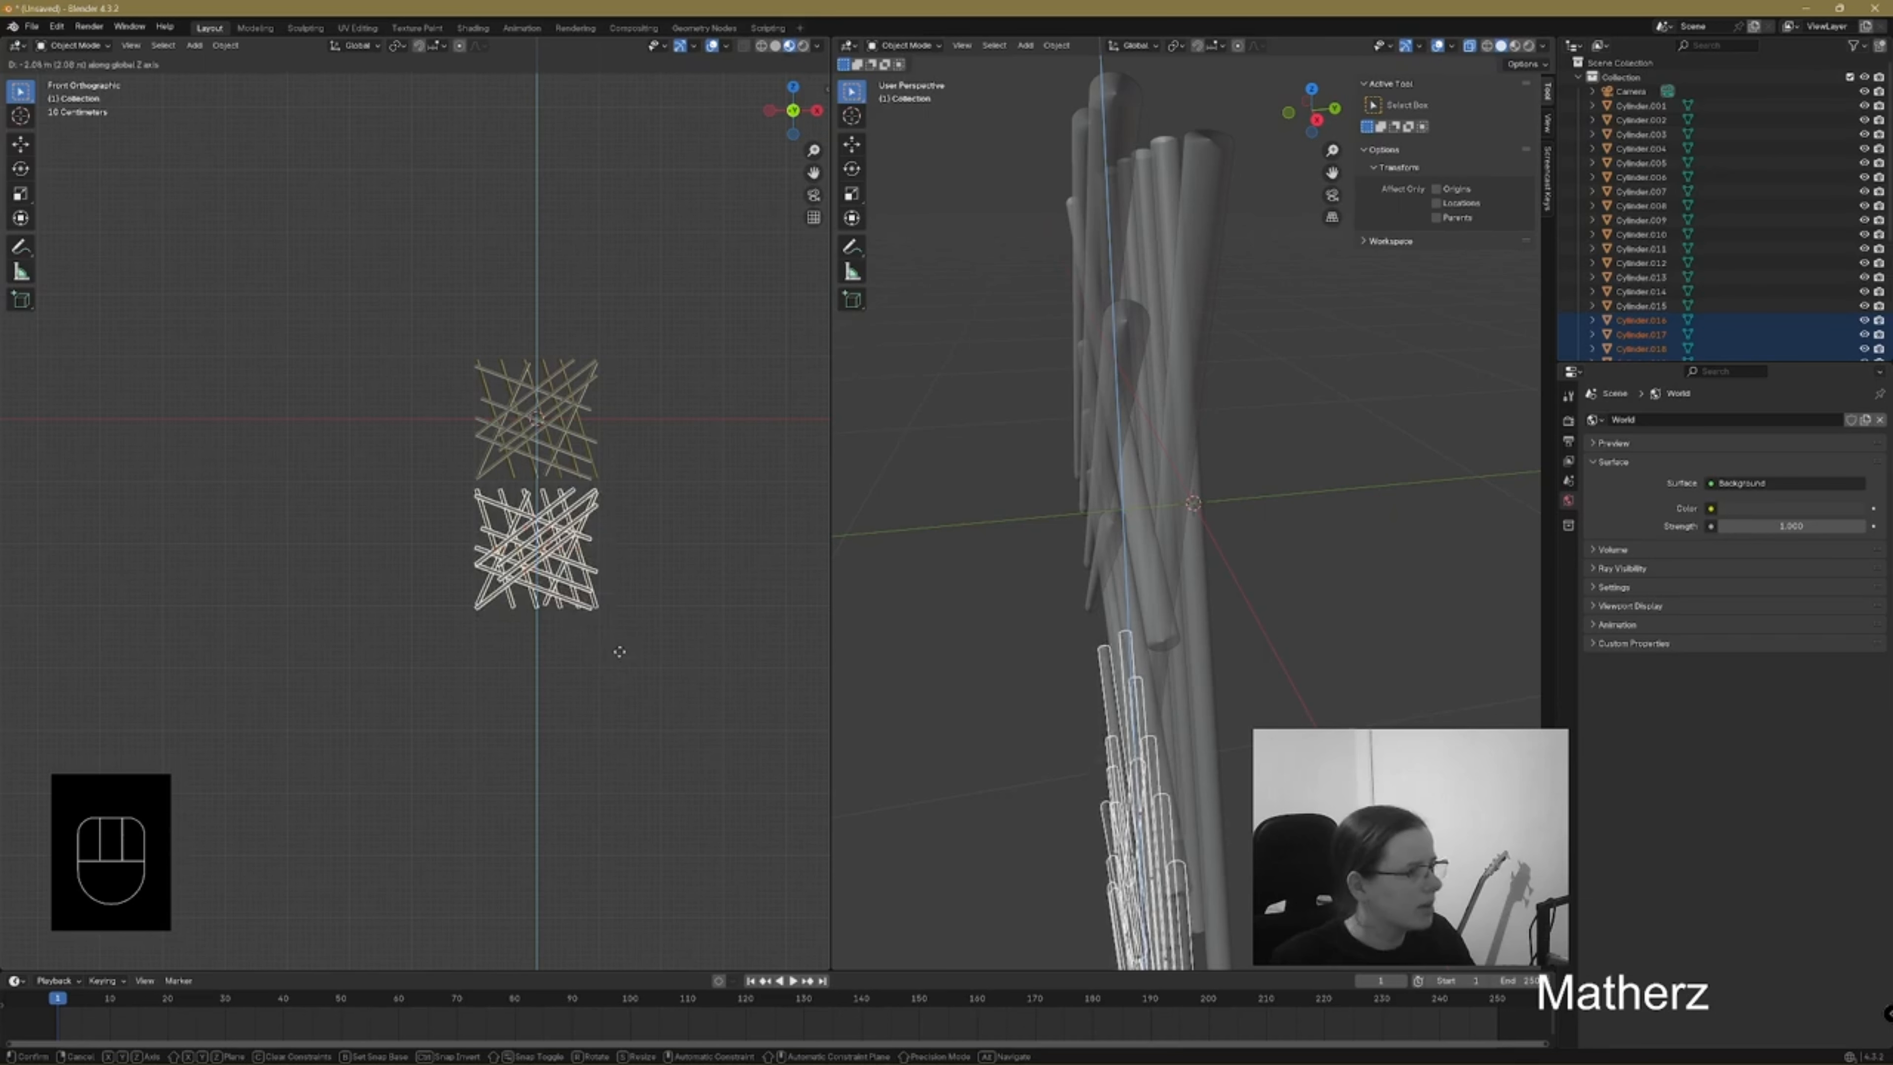
left_click(622, 641)
Duplicate both stacked crisscross sets about 2.06 m along negative X, placing the copies beside the originals
left_click_drag(451, 321, 621, 639)
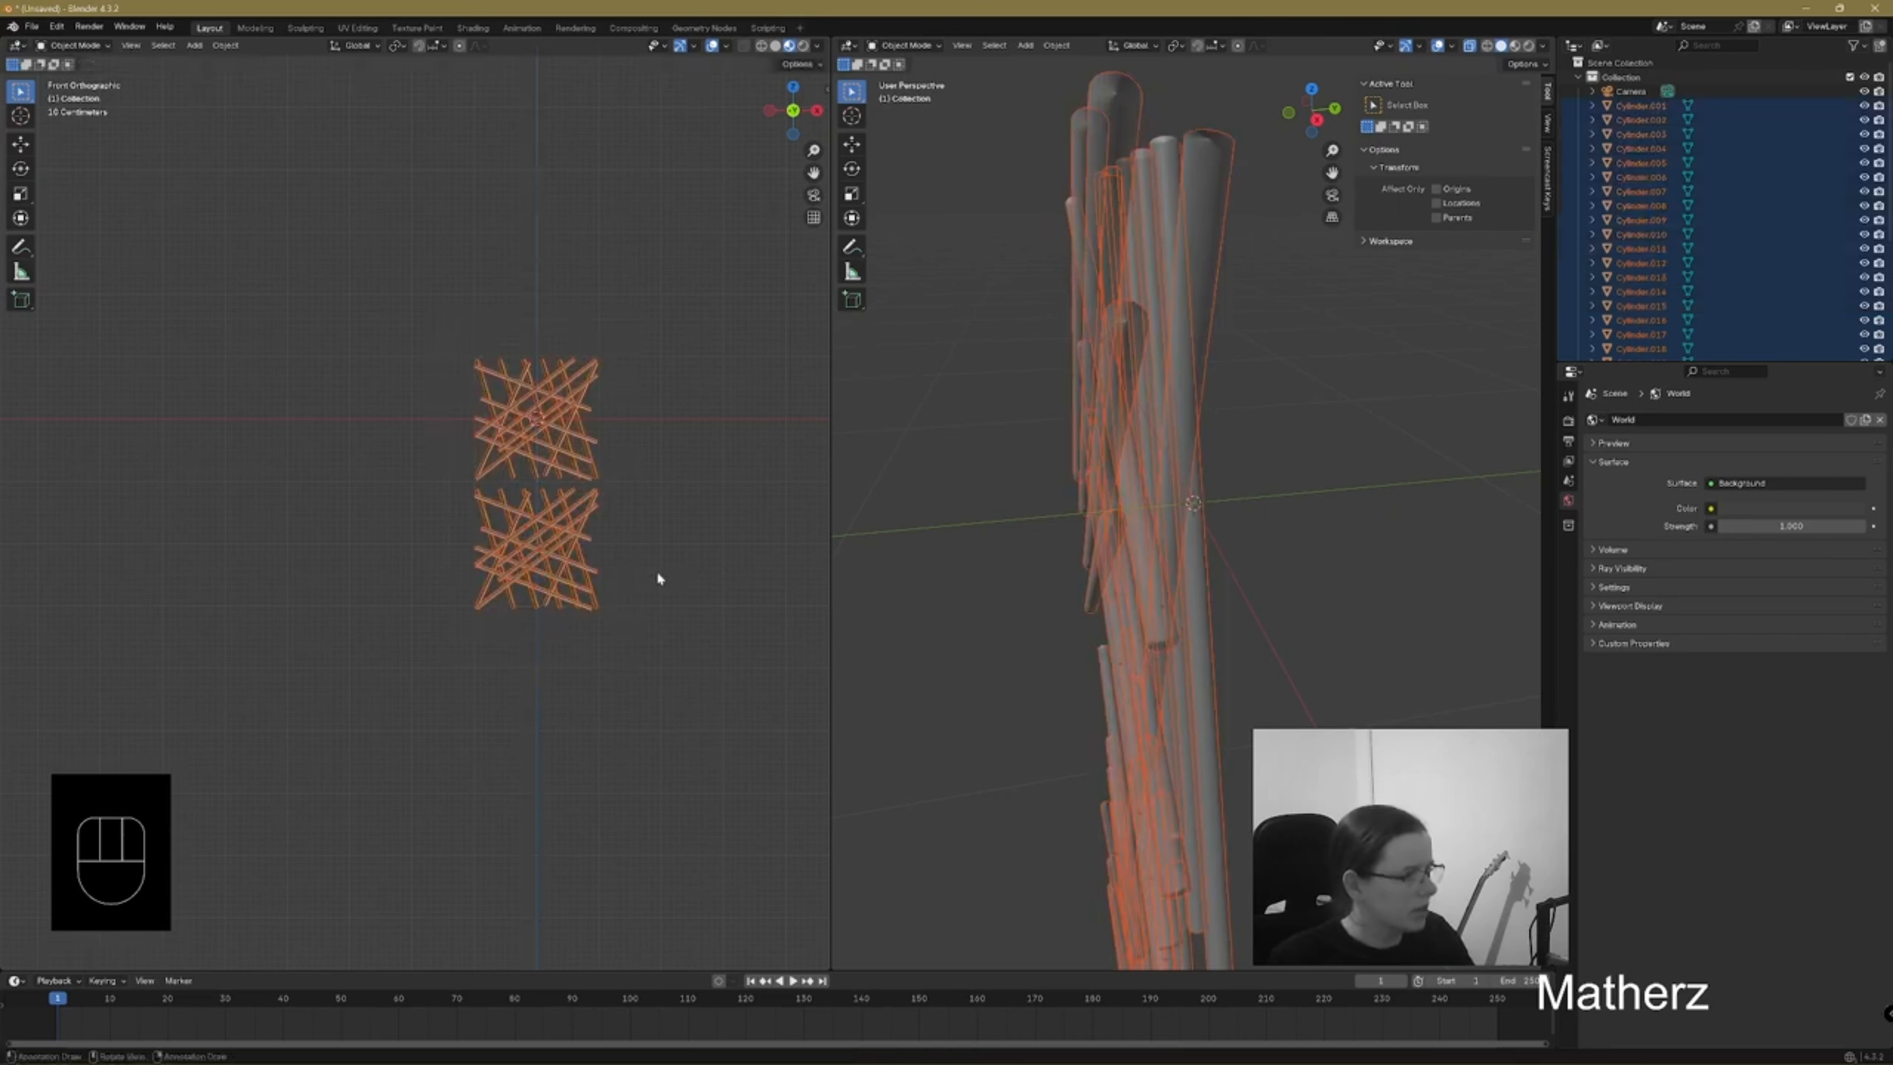
key("shift+d")
middle_click(657, 572)
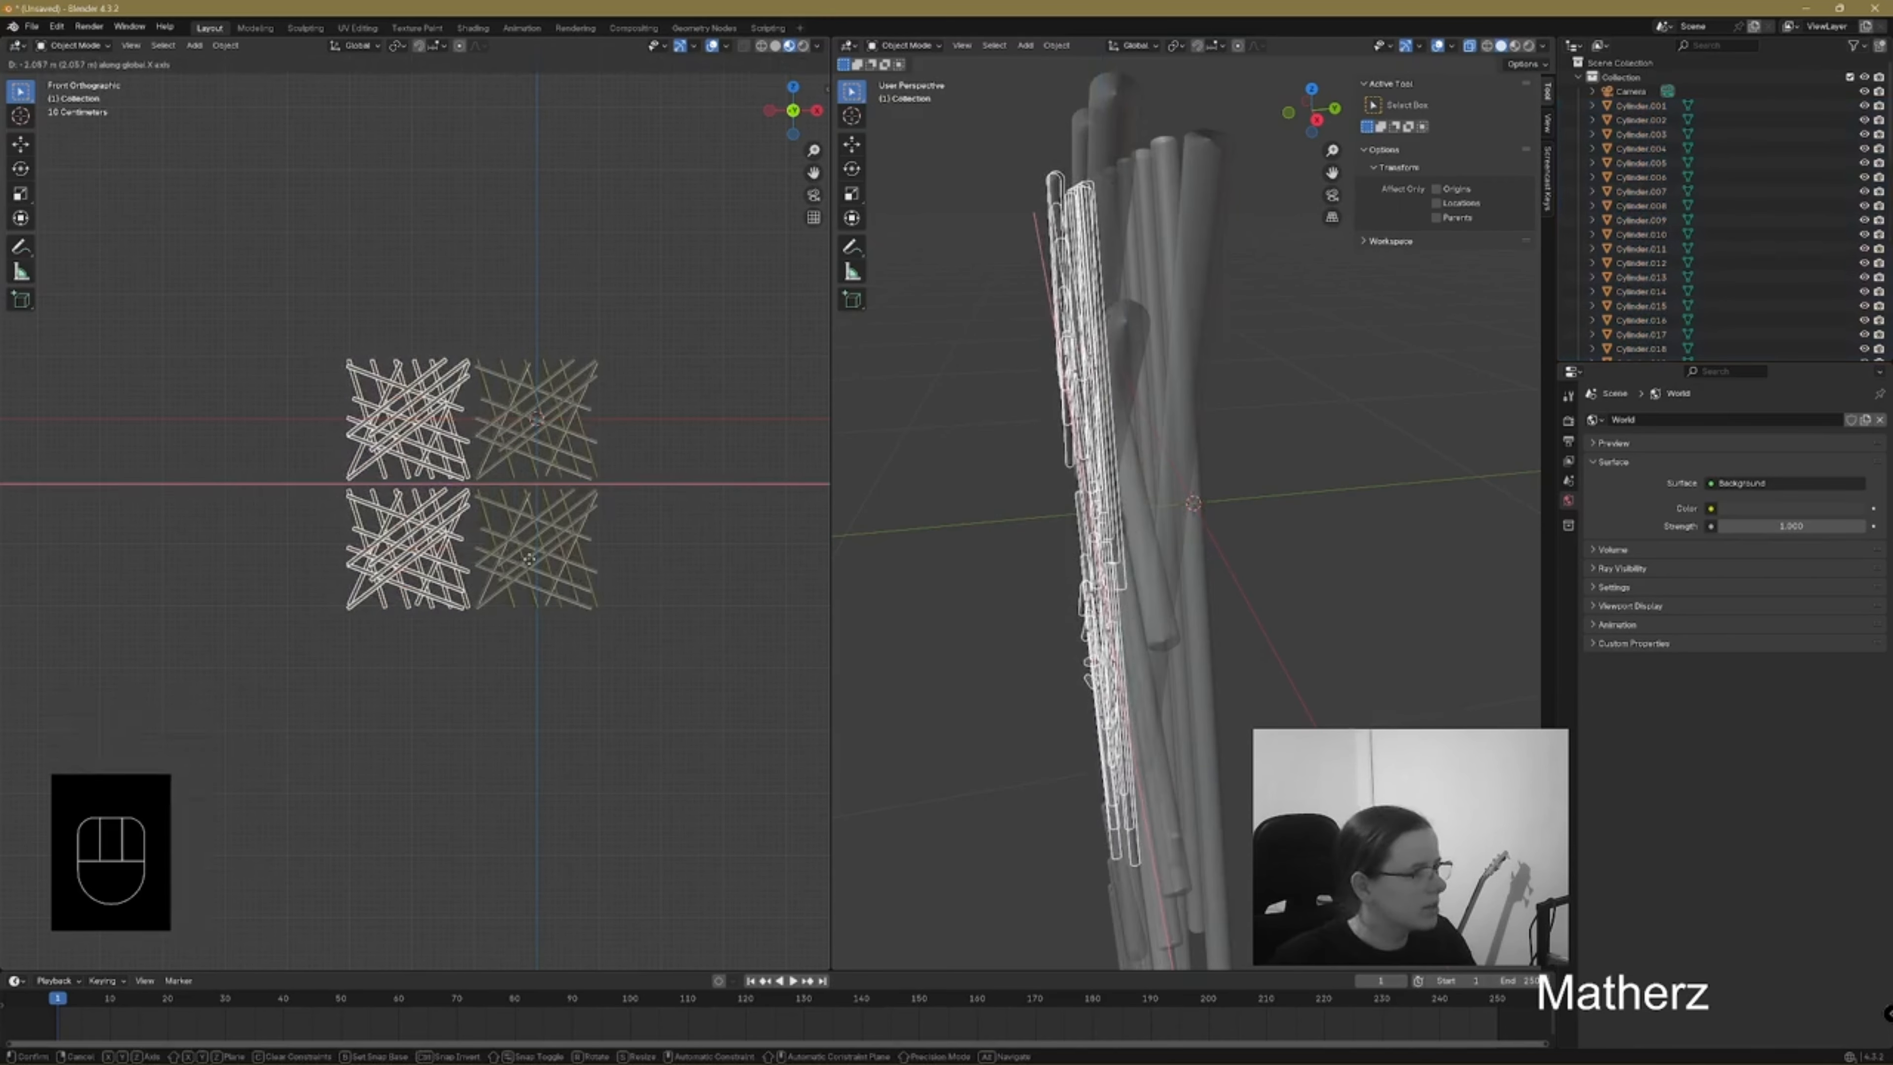
left_click(529, 558)
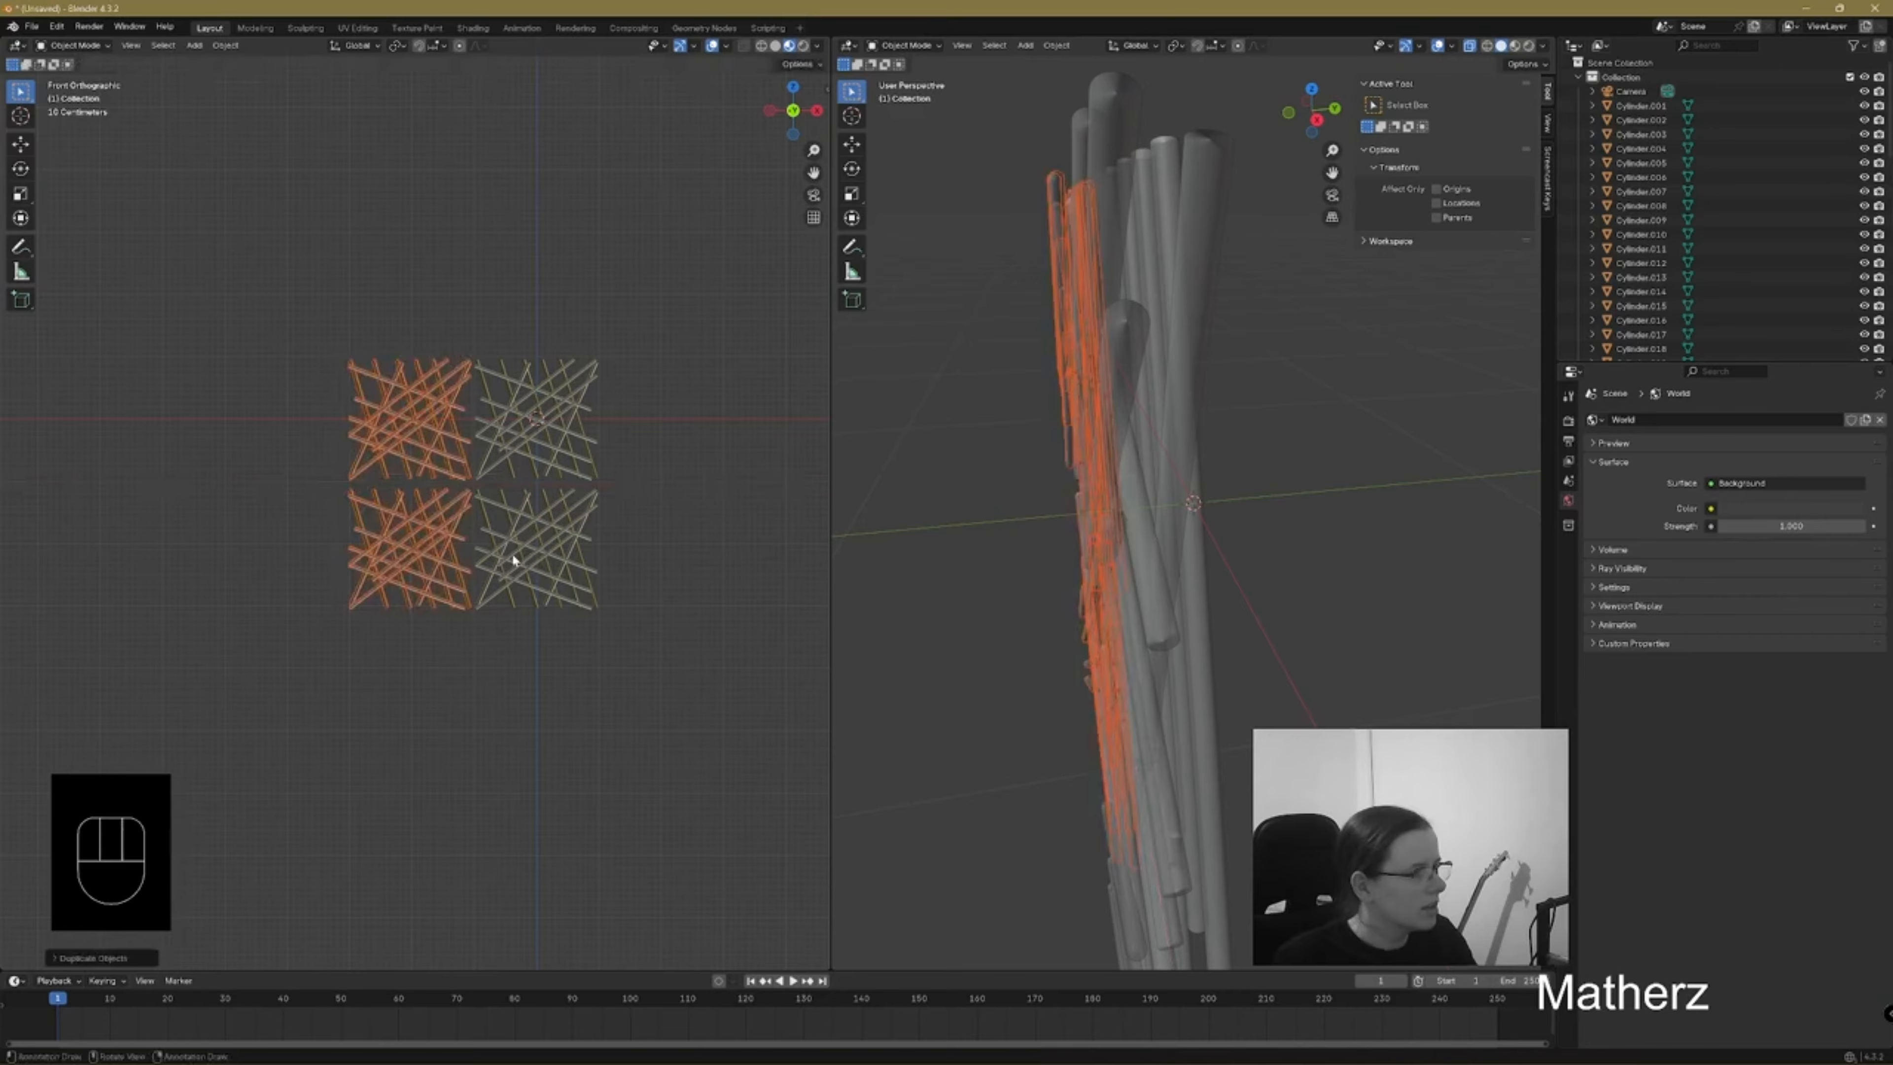
Mirror the duplicated pair of sets along the global Y axis and mirror it once more along a different axis
right_click(450, 404)
mouse_move(431, 489)
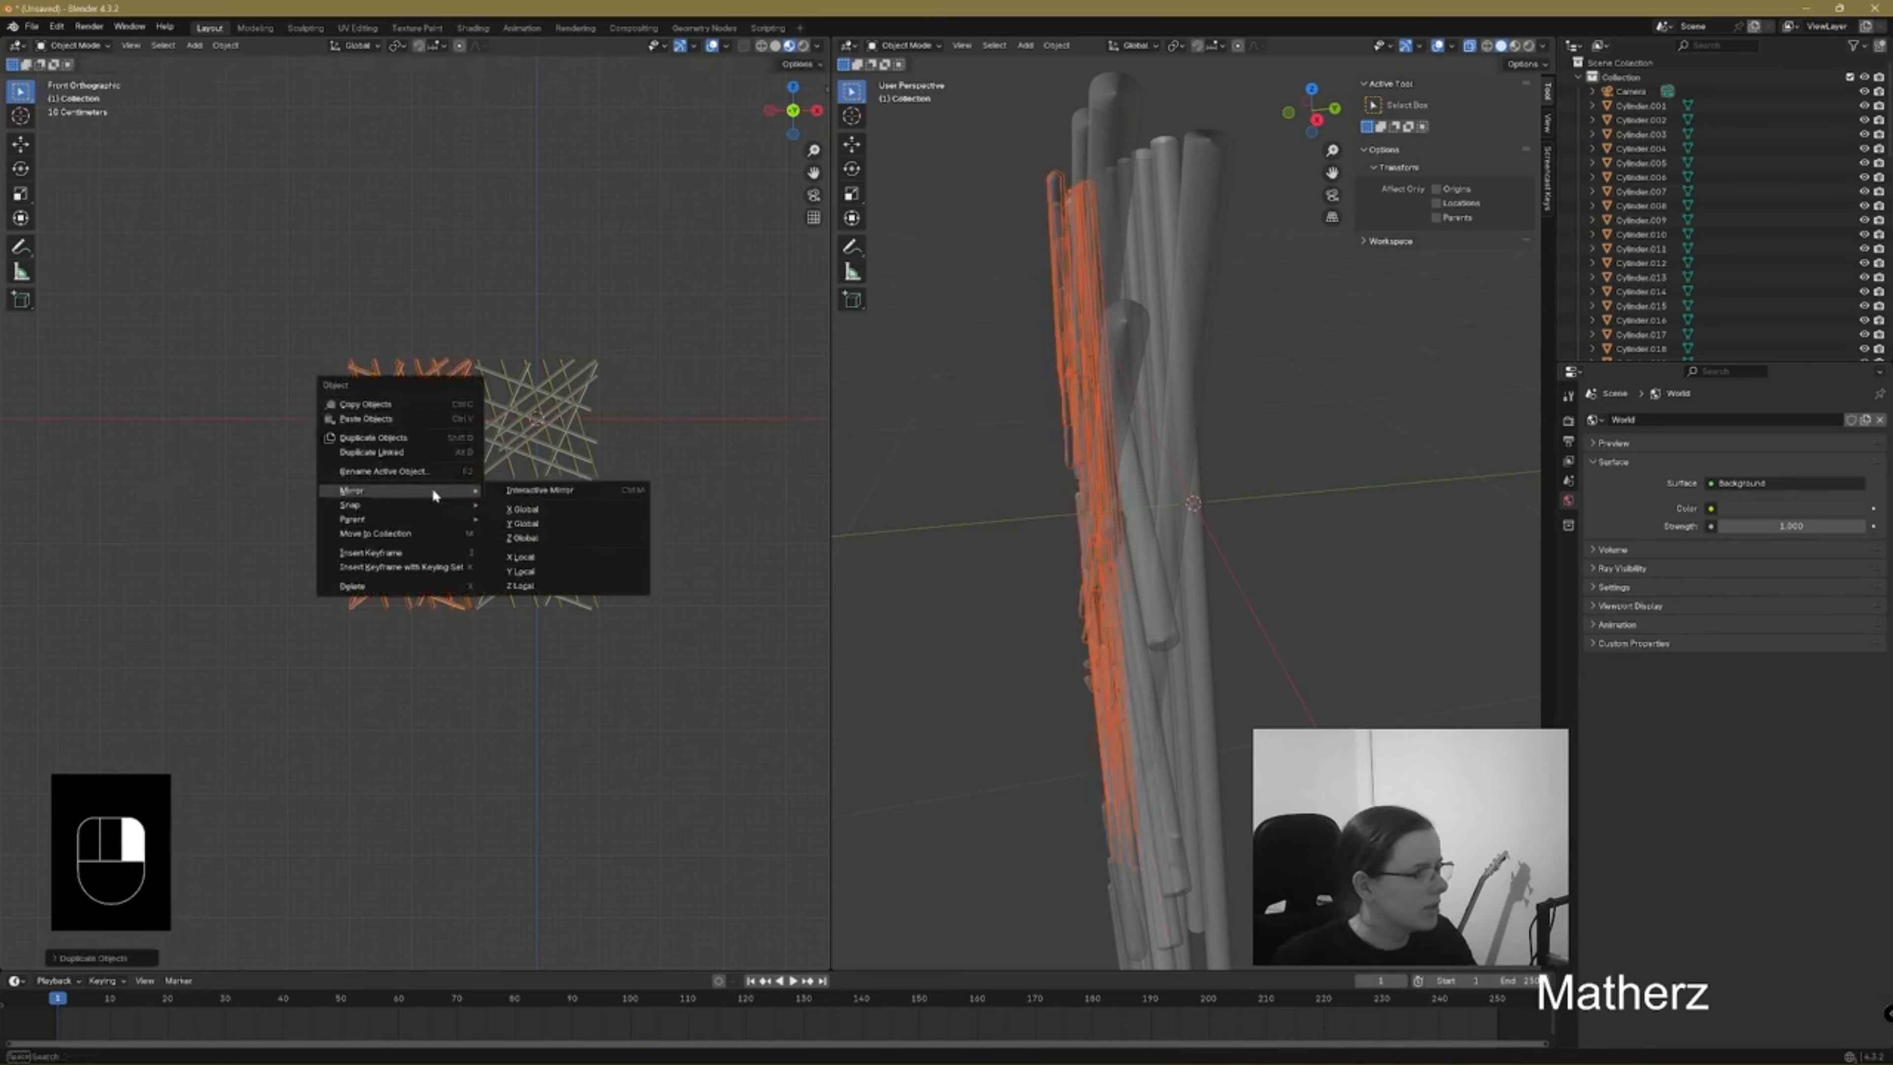
left_click(553, 525)
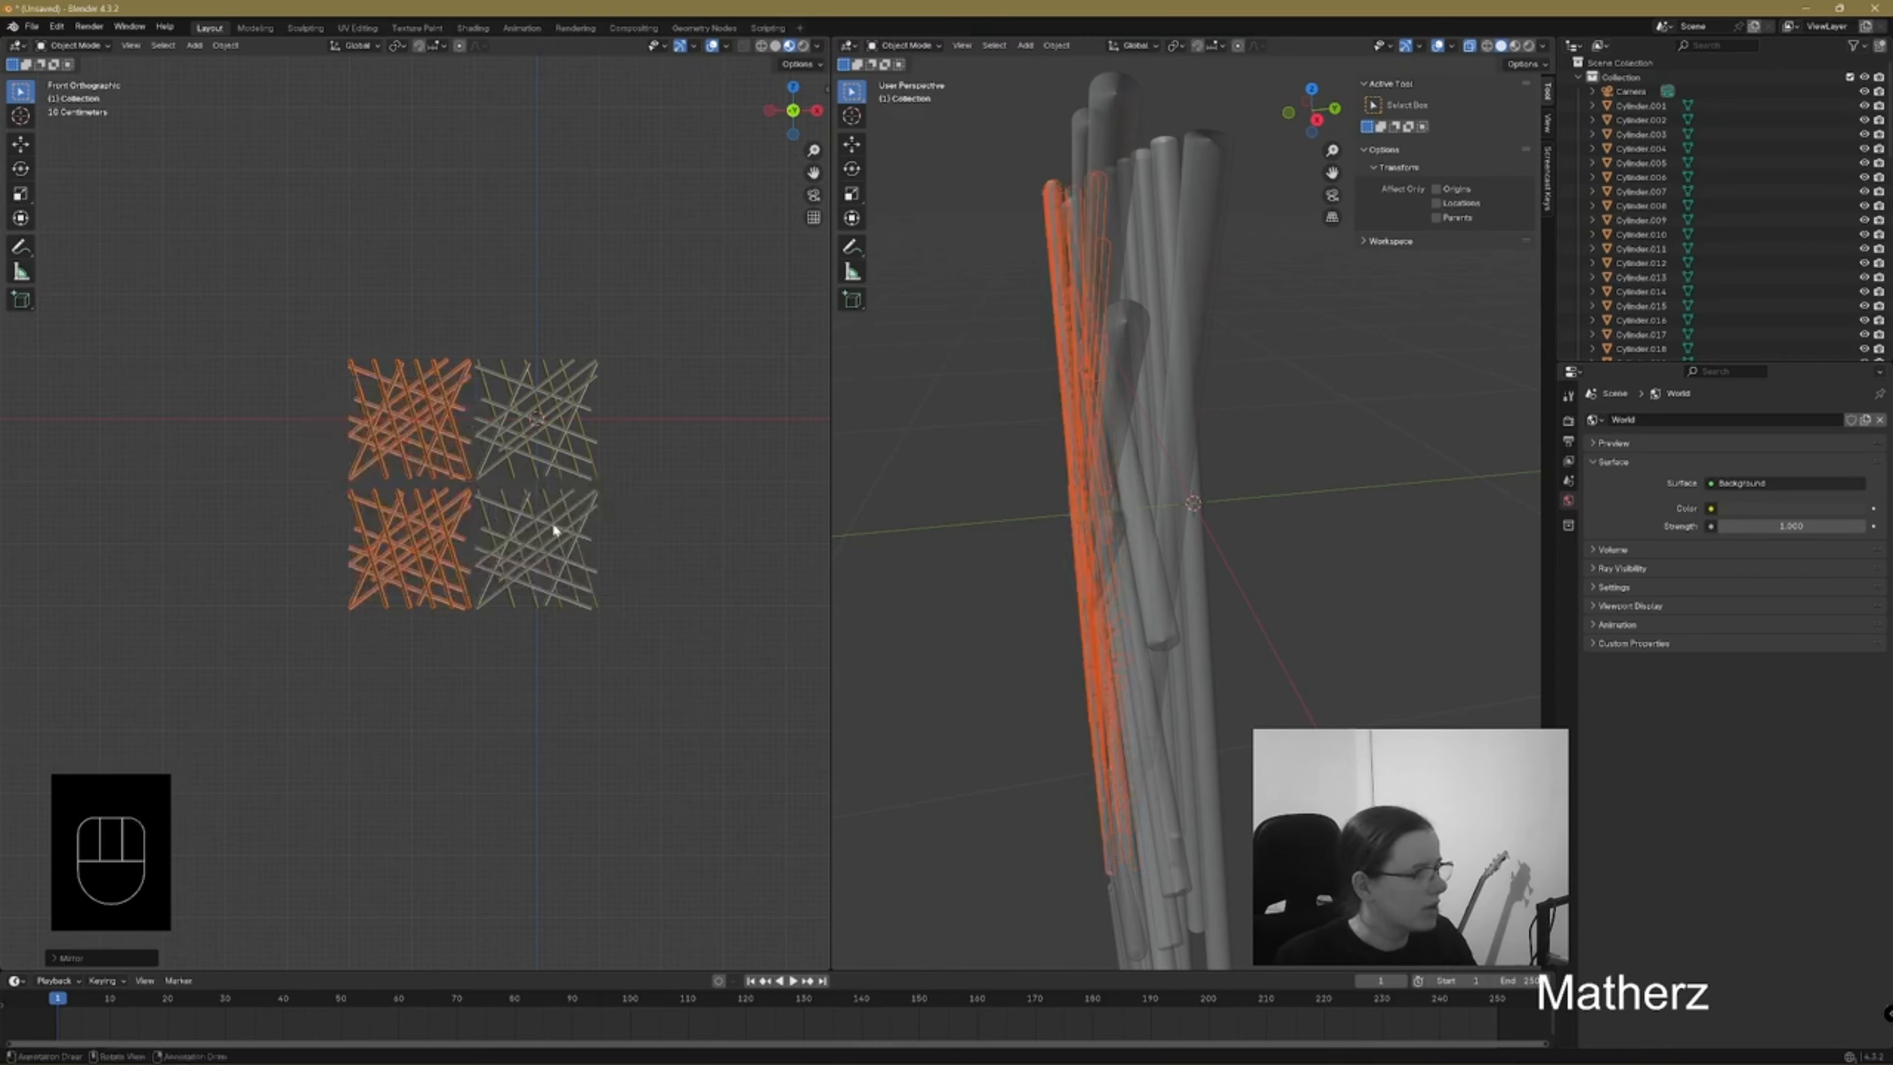
right_click(438, 388)
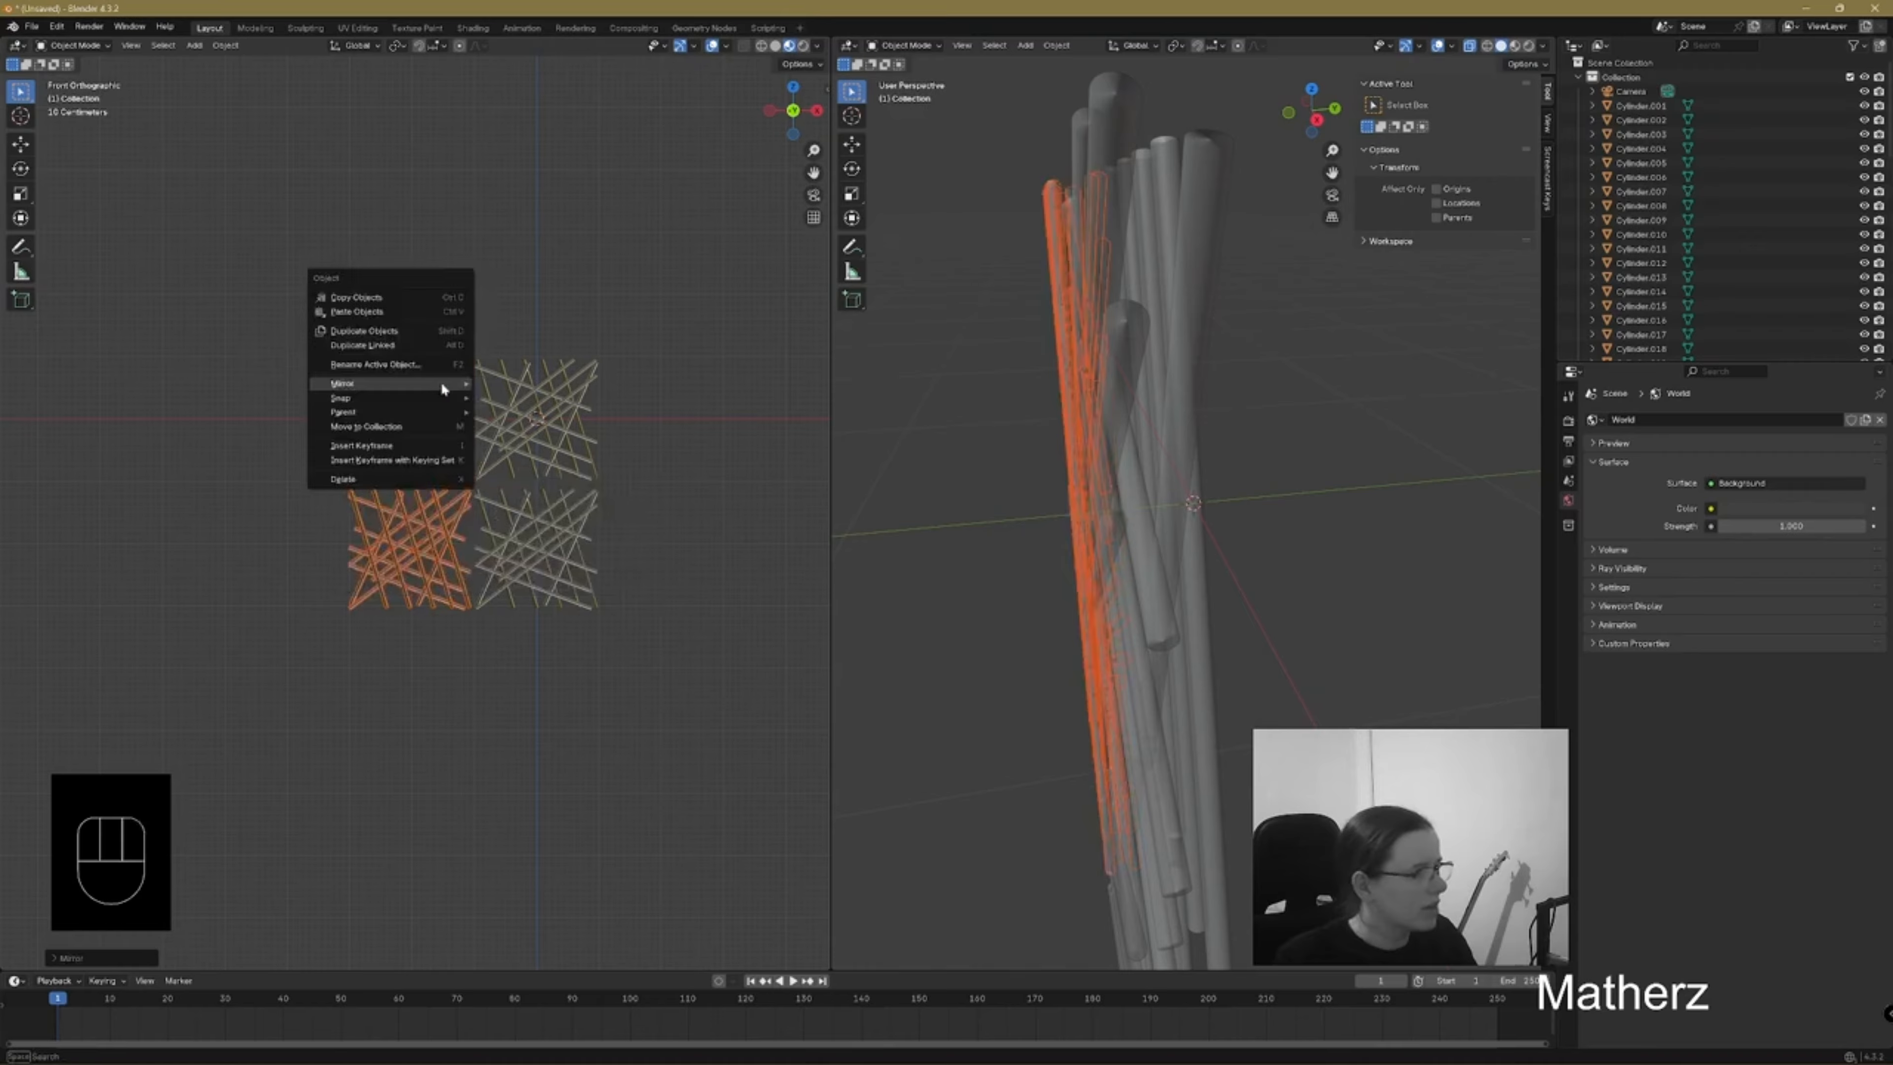
mouse_move(445, 383)
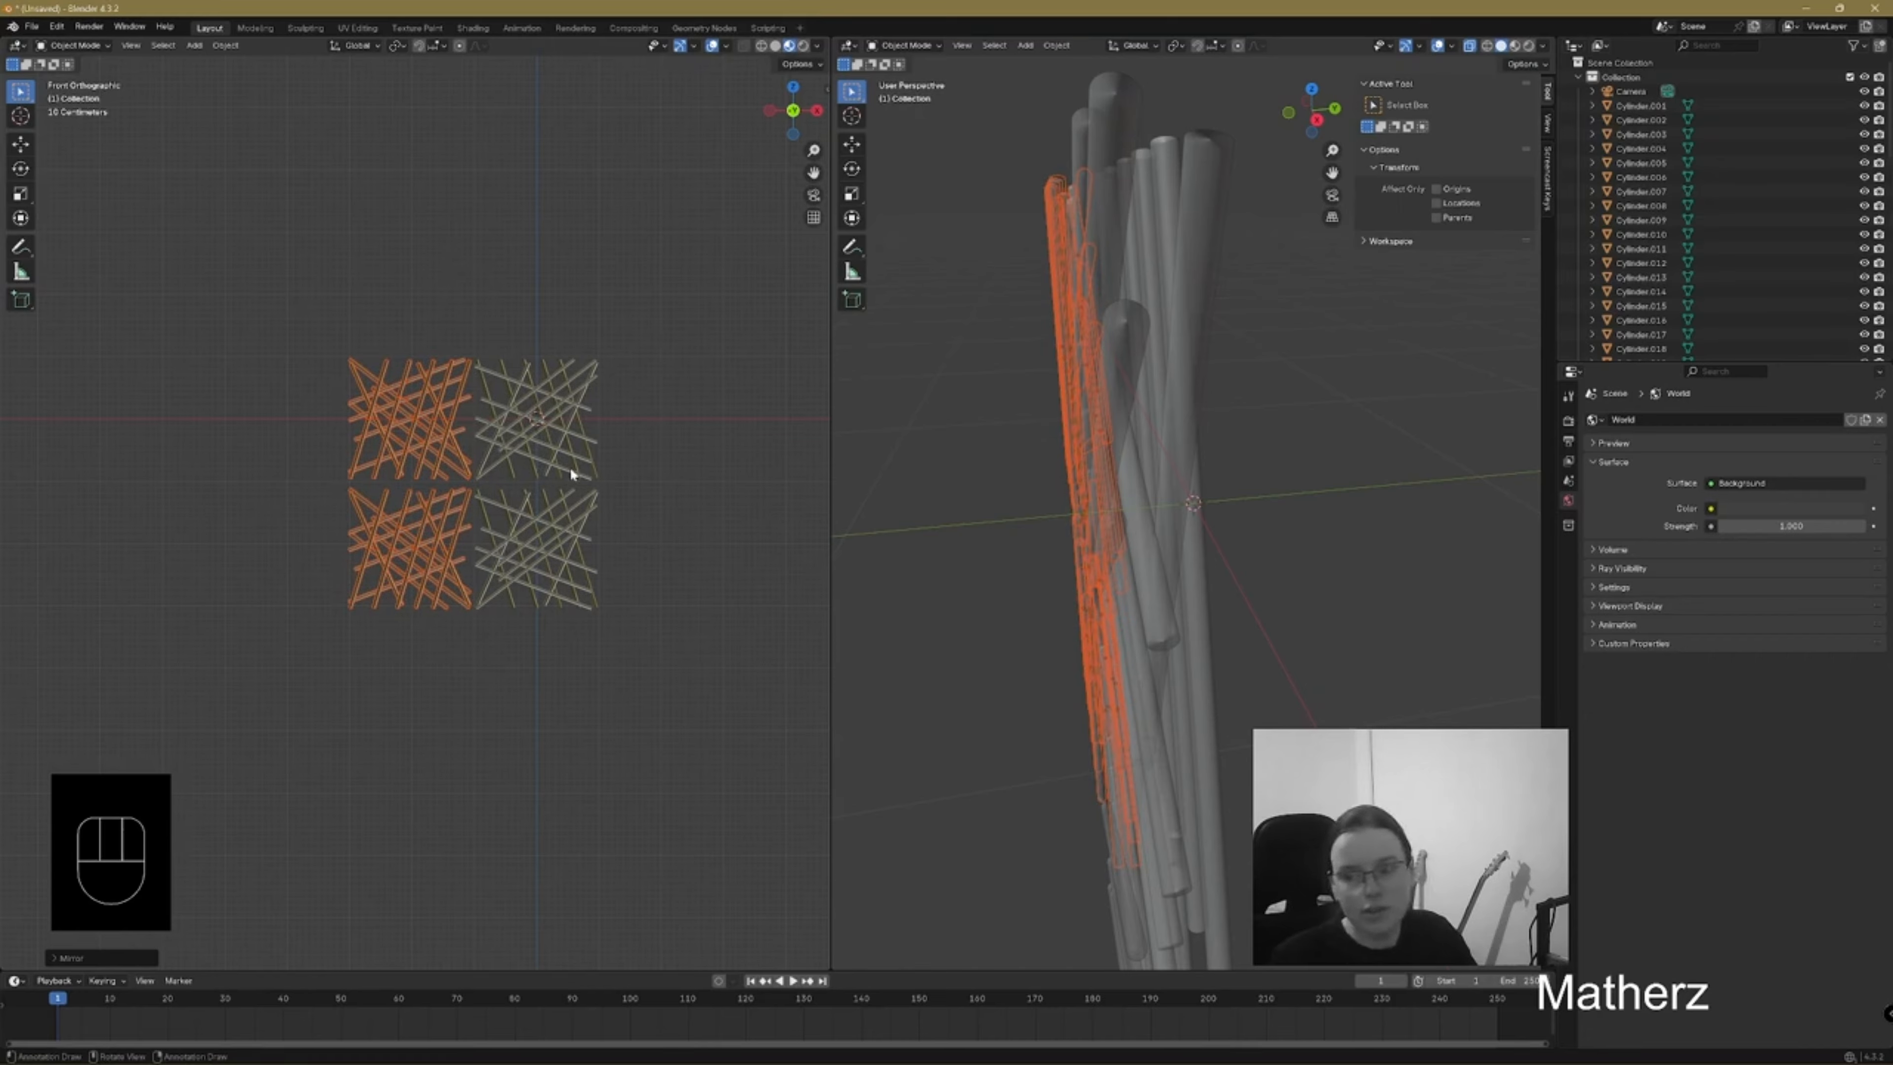
Duplicate all four crisscross sets about 4.1 m up along Z, directly above the originals
left_click_drag(341, 314, 654, 636)
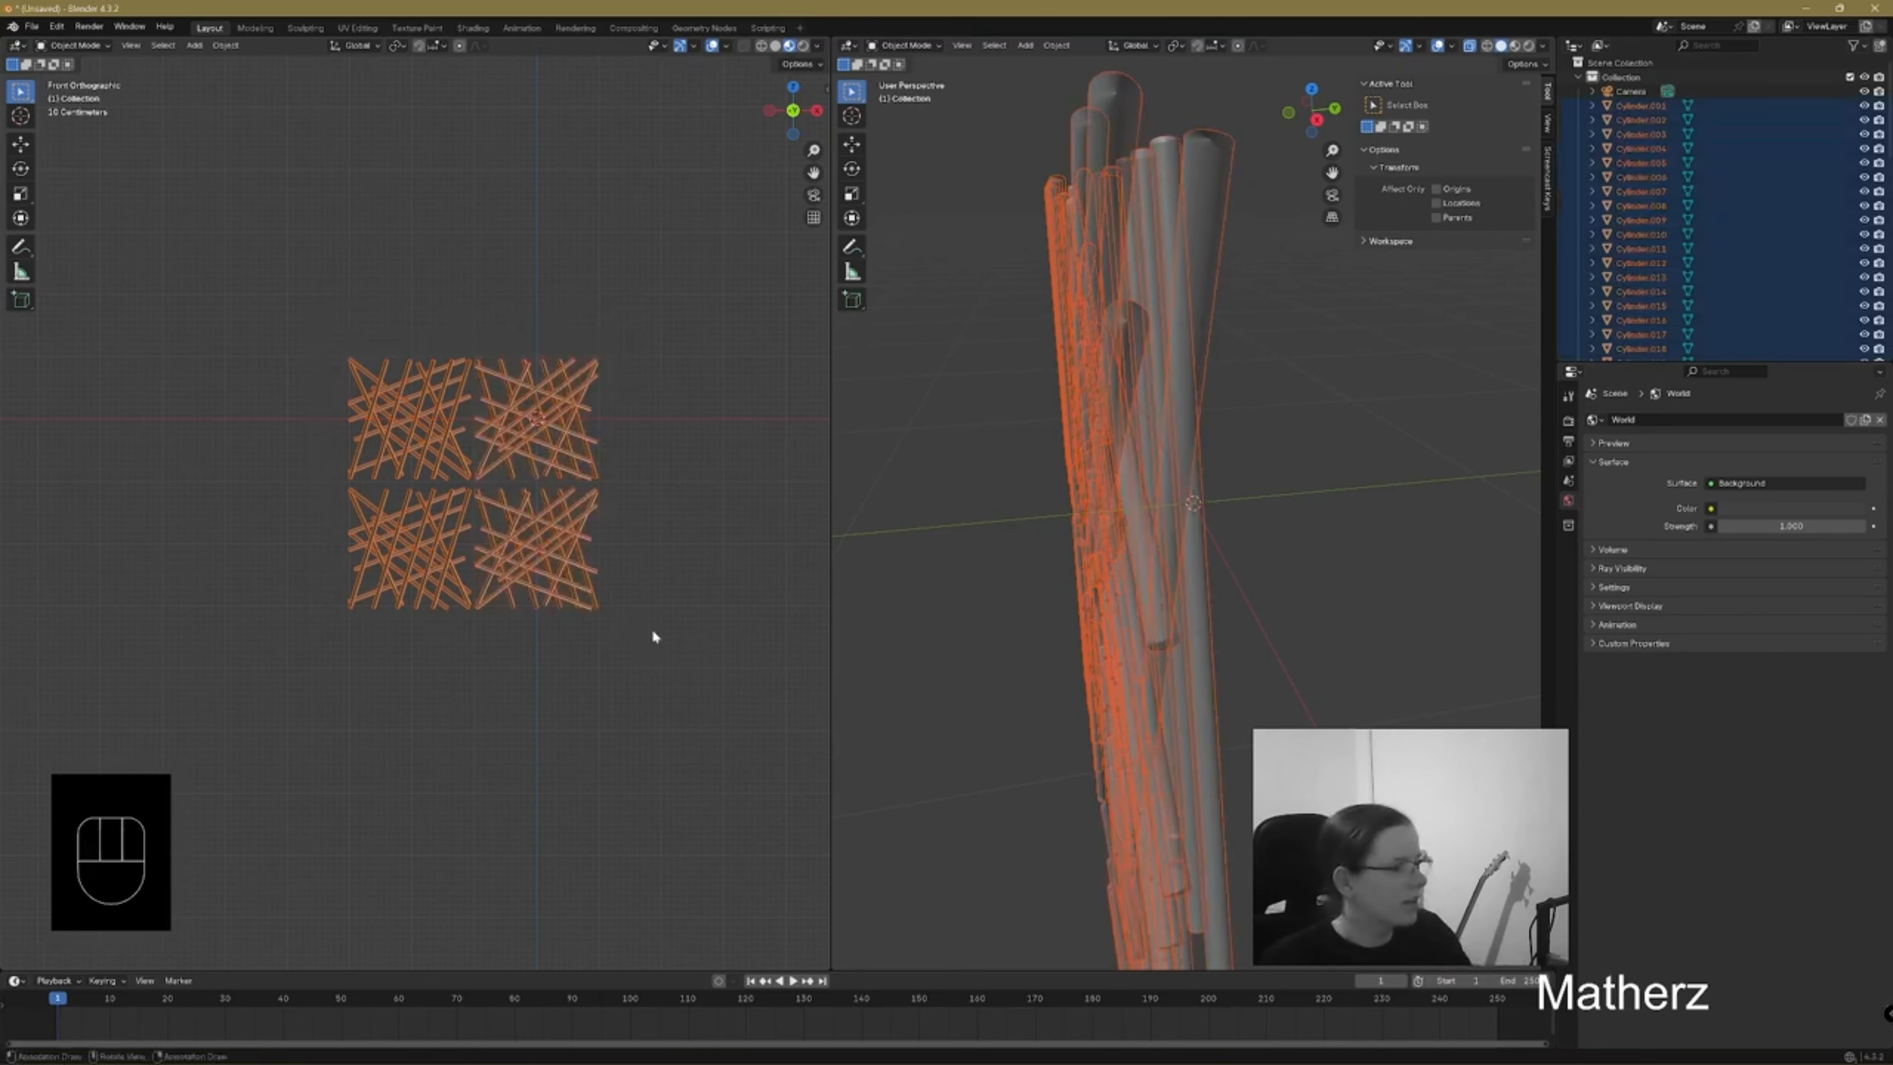
key("shift+d")
key("z")
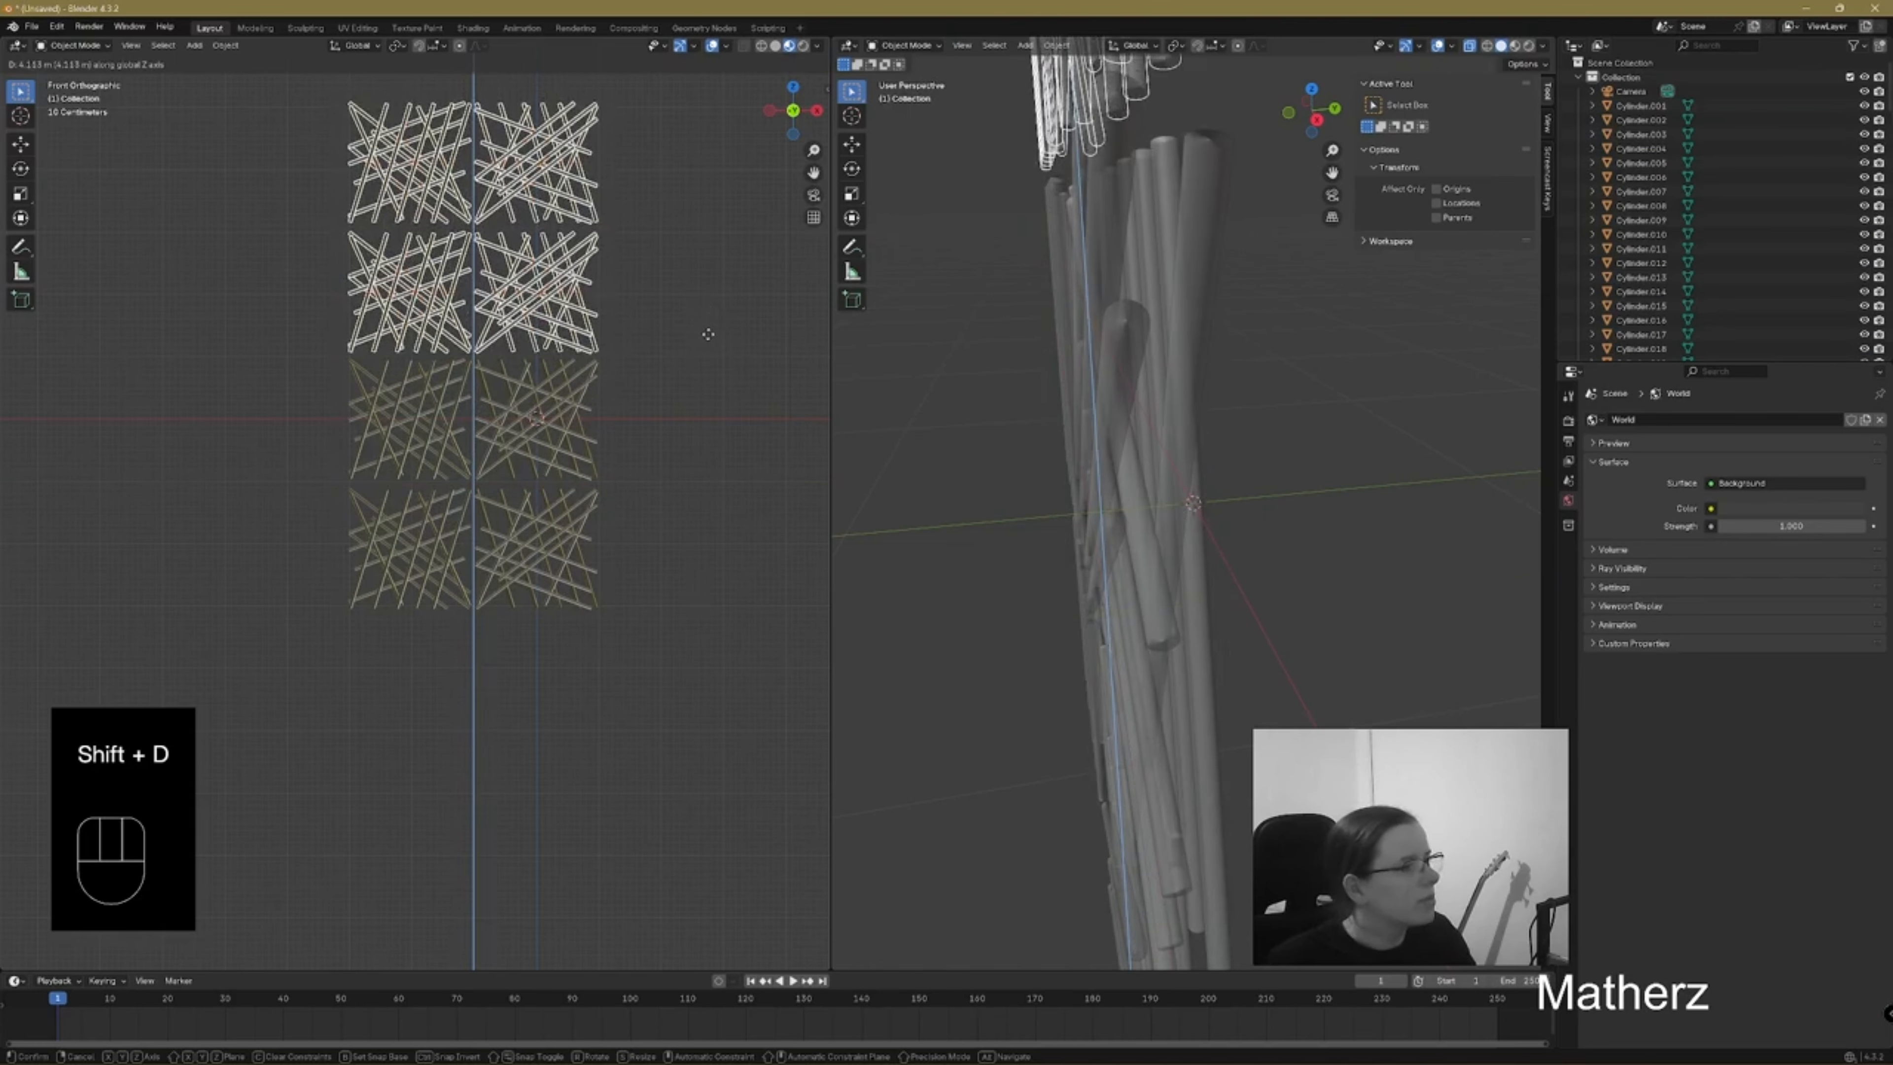
left_click(708, 334)
Duplicate the two-column block of sets twice along negative X, about 4.1 m each time, forming six columns
scroll(682, 432, "down", 4)
left_click_drag(384, 300, 523, 624)
key("shift+d")
key("x")
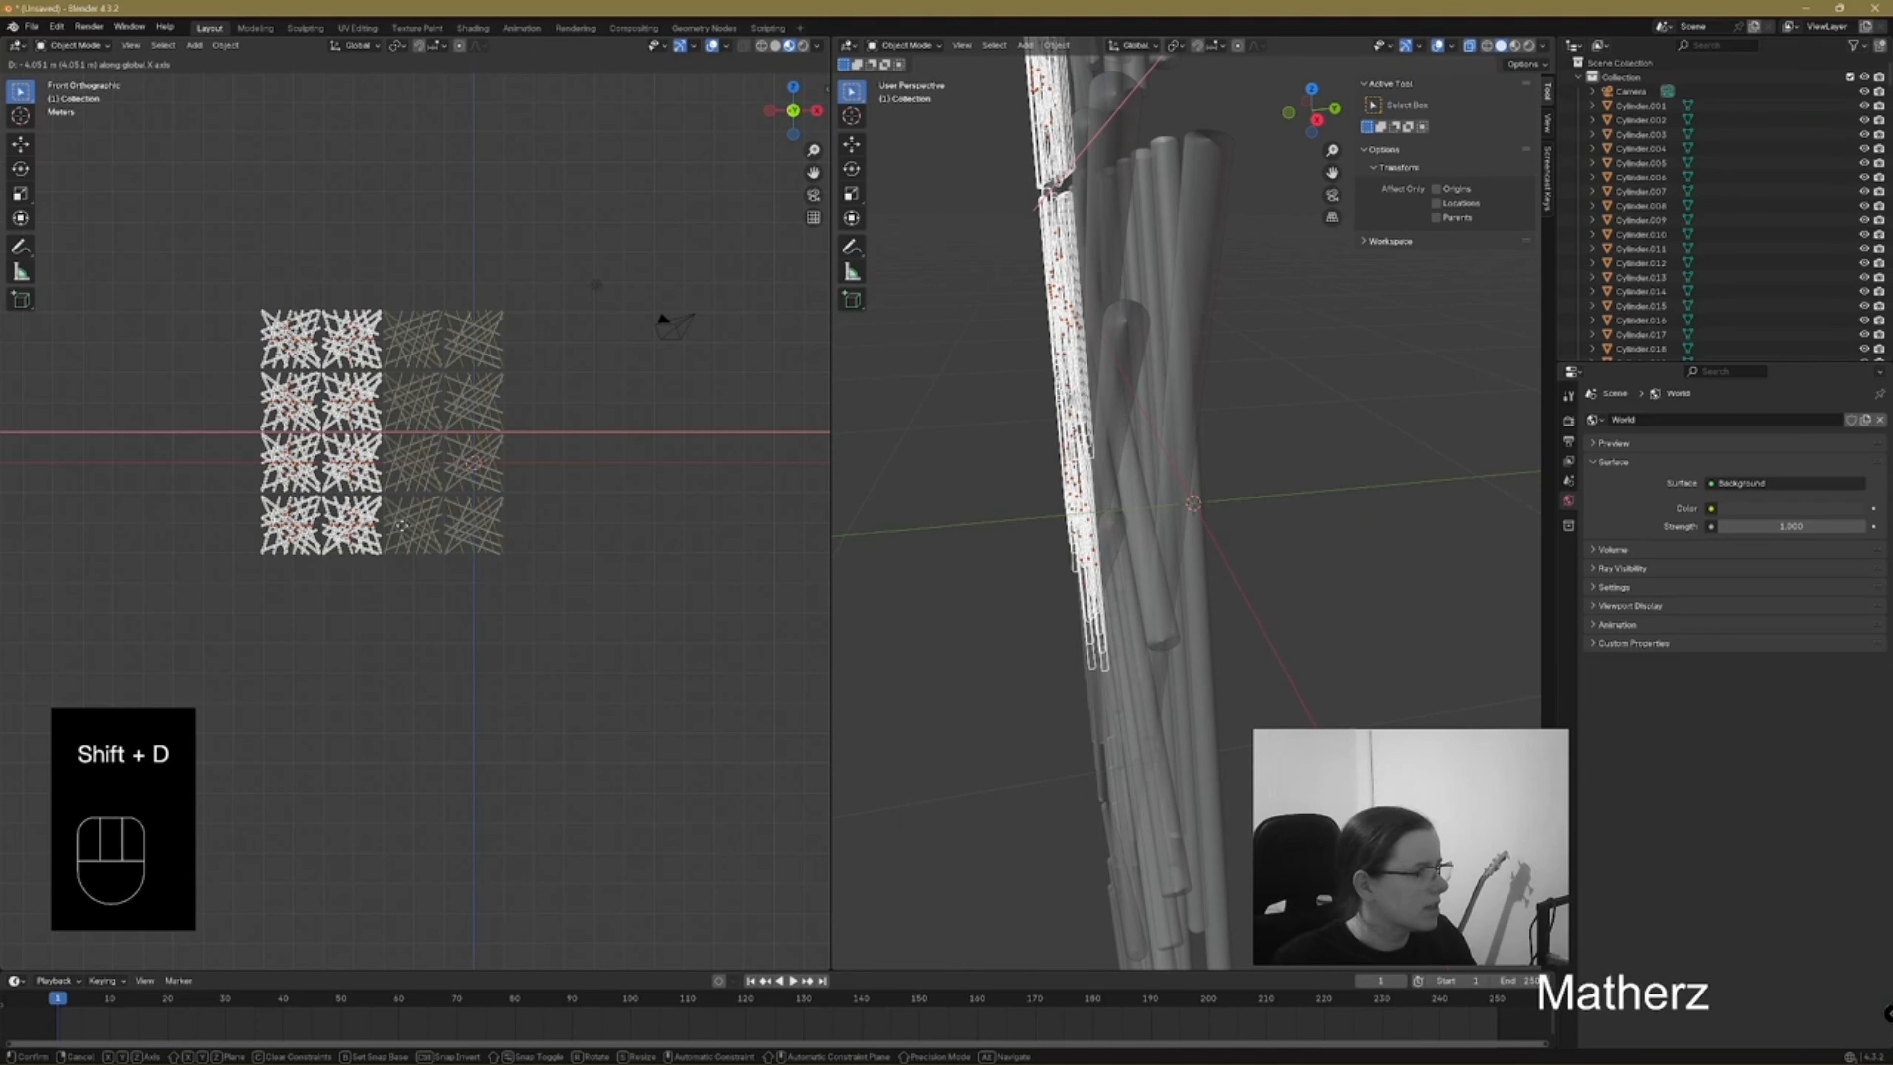
left_click(401, 527)
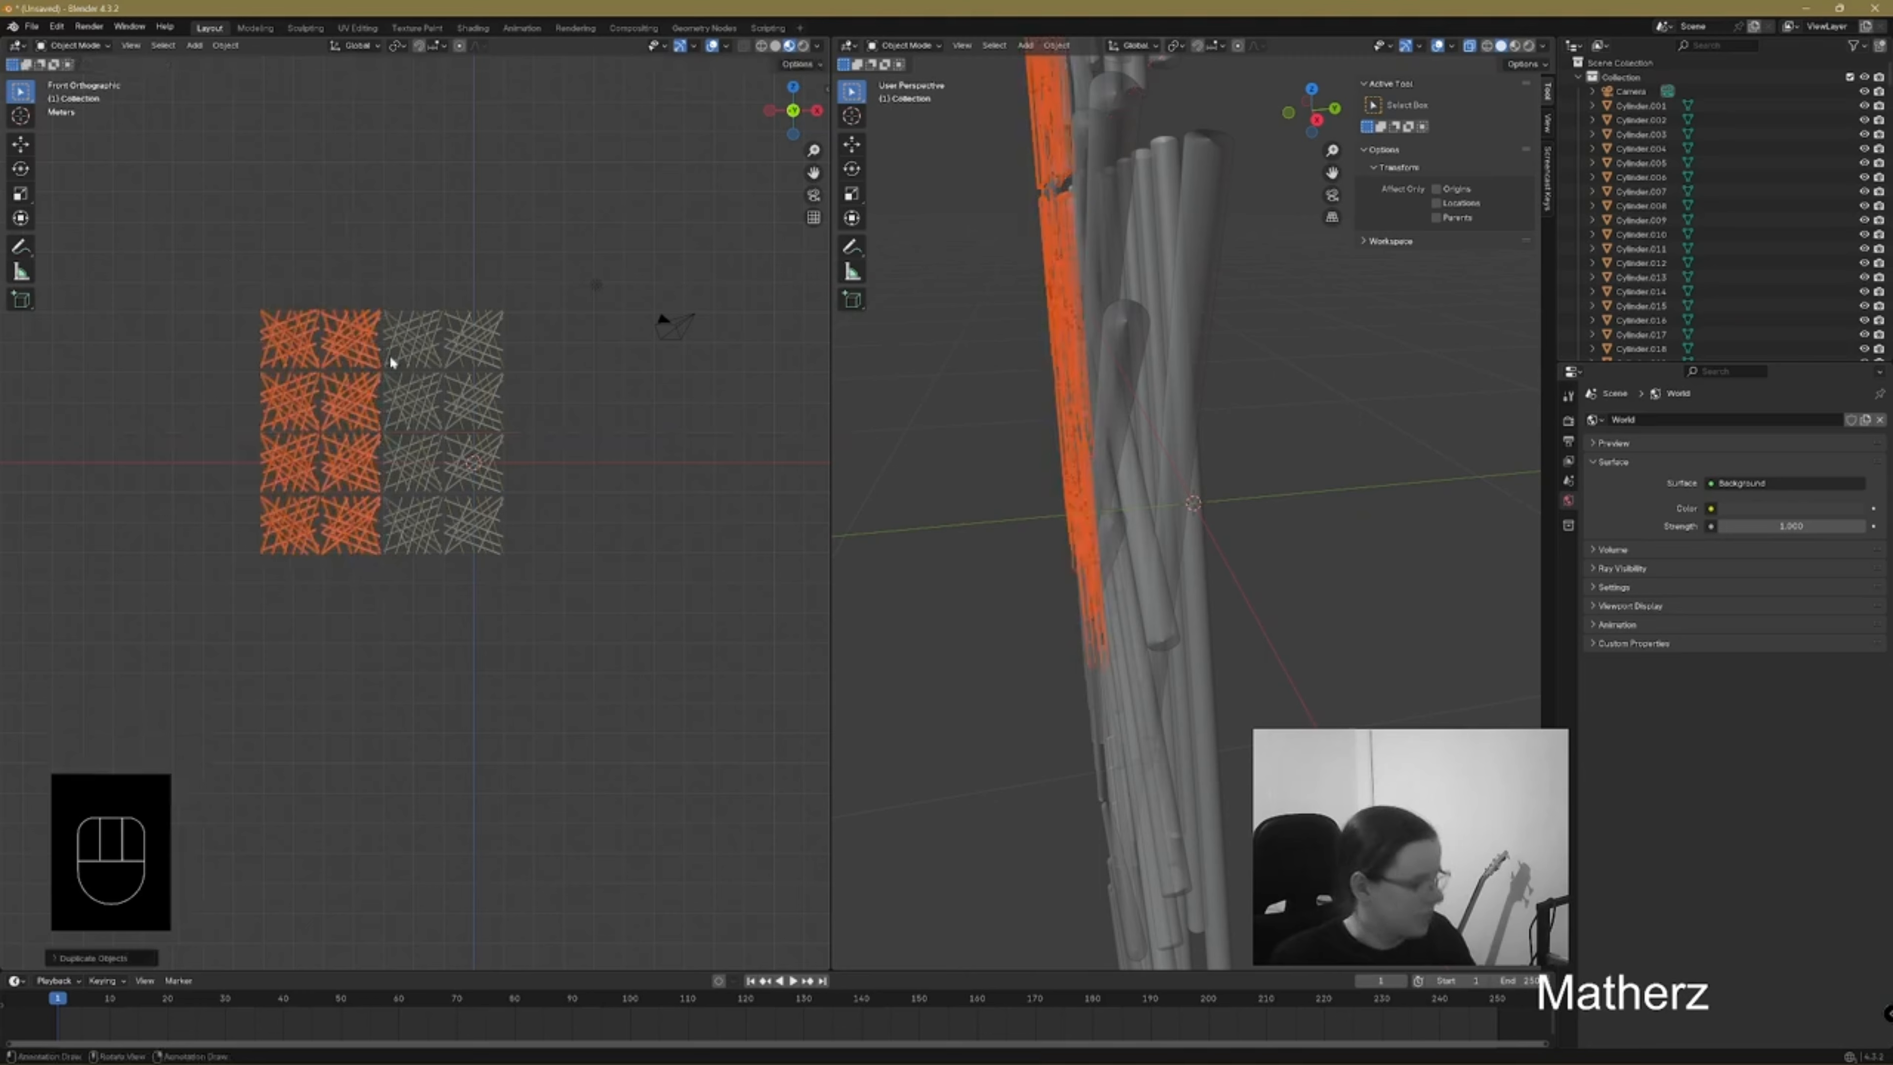
key("shift+d")
key("x")
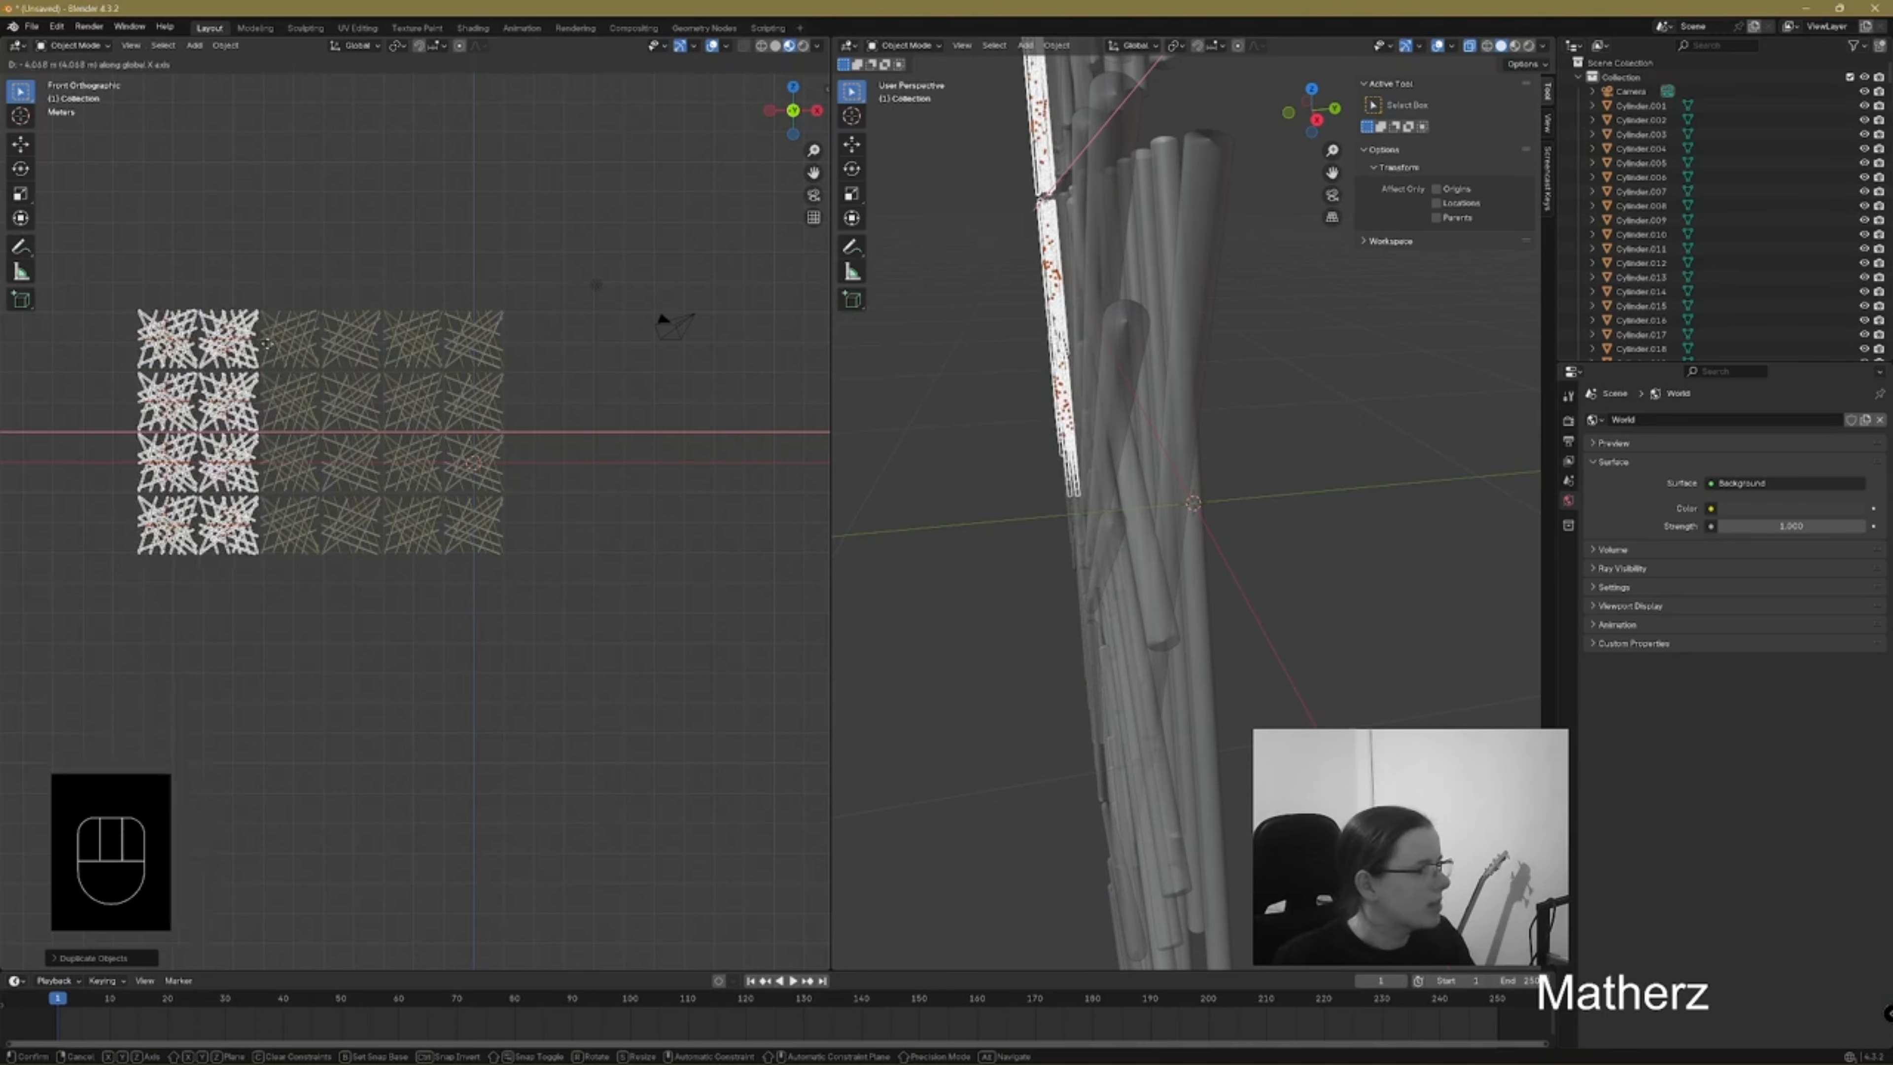
left_click(266, 343)
Duplicate the whole six-column grid about 8.2 m up along Z, stacking the copy on the original
left_click_drag(93, 219, 543, 628)
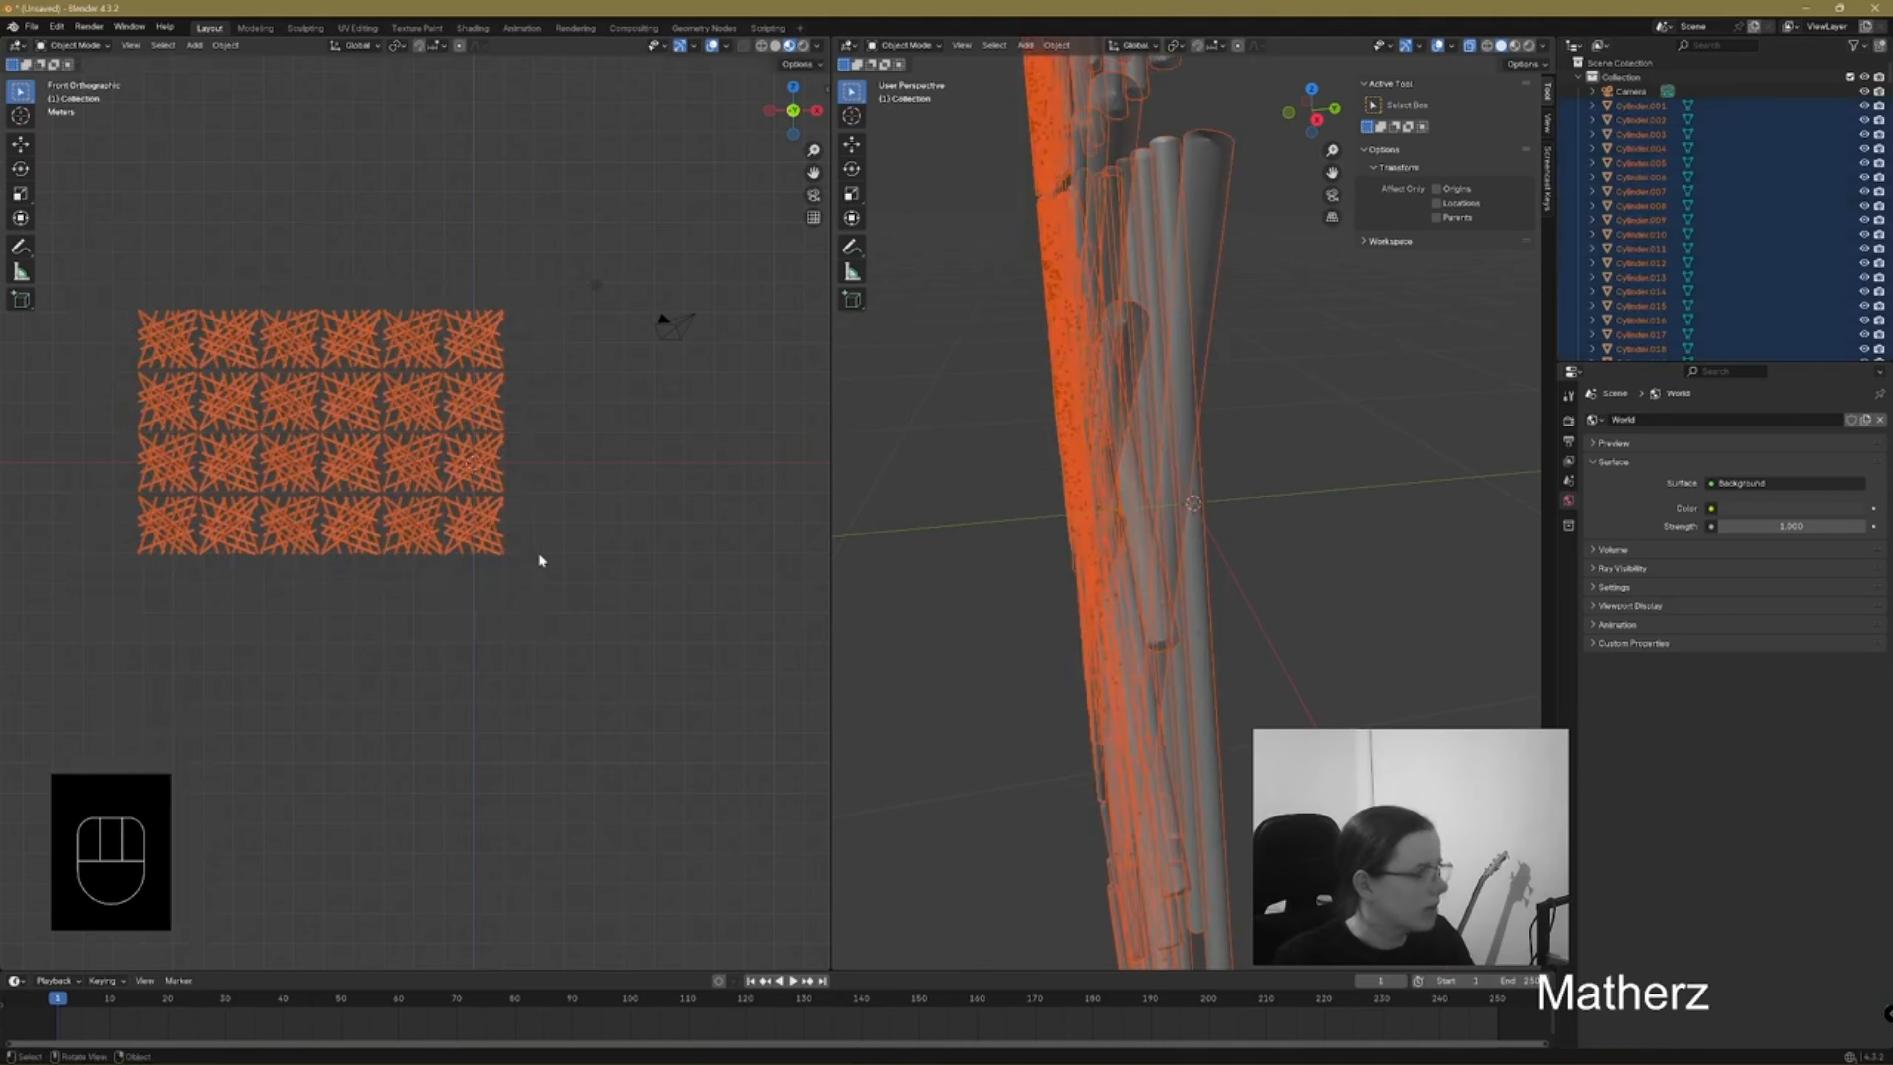
key("shift+d")
key("z")
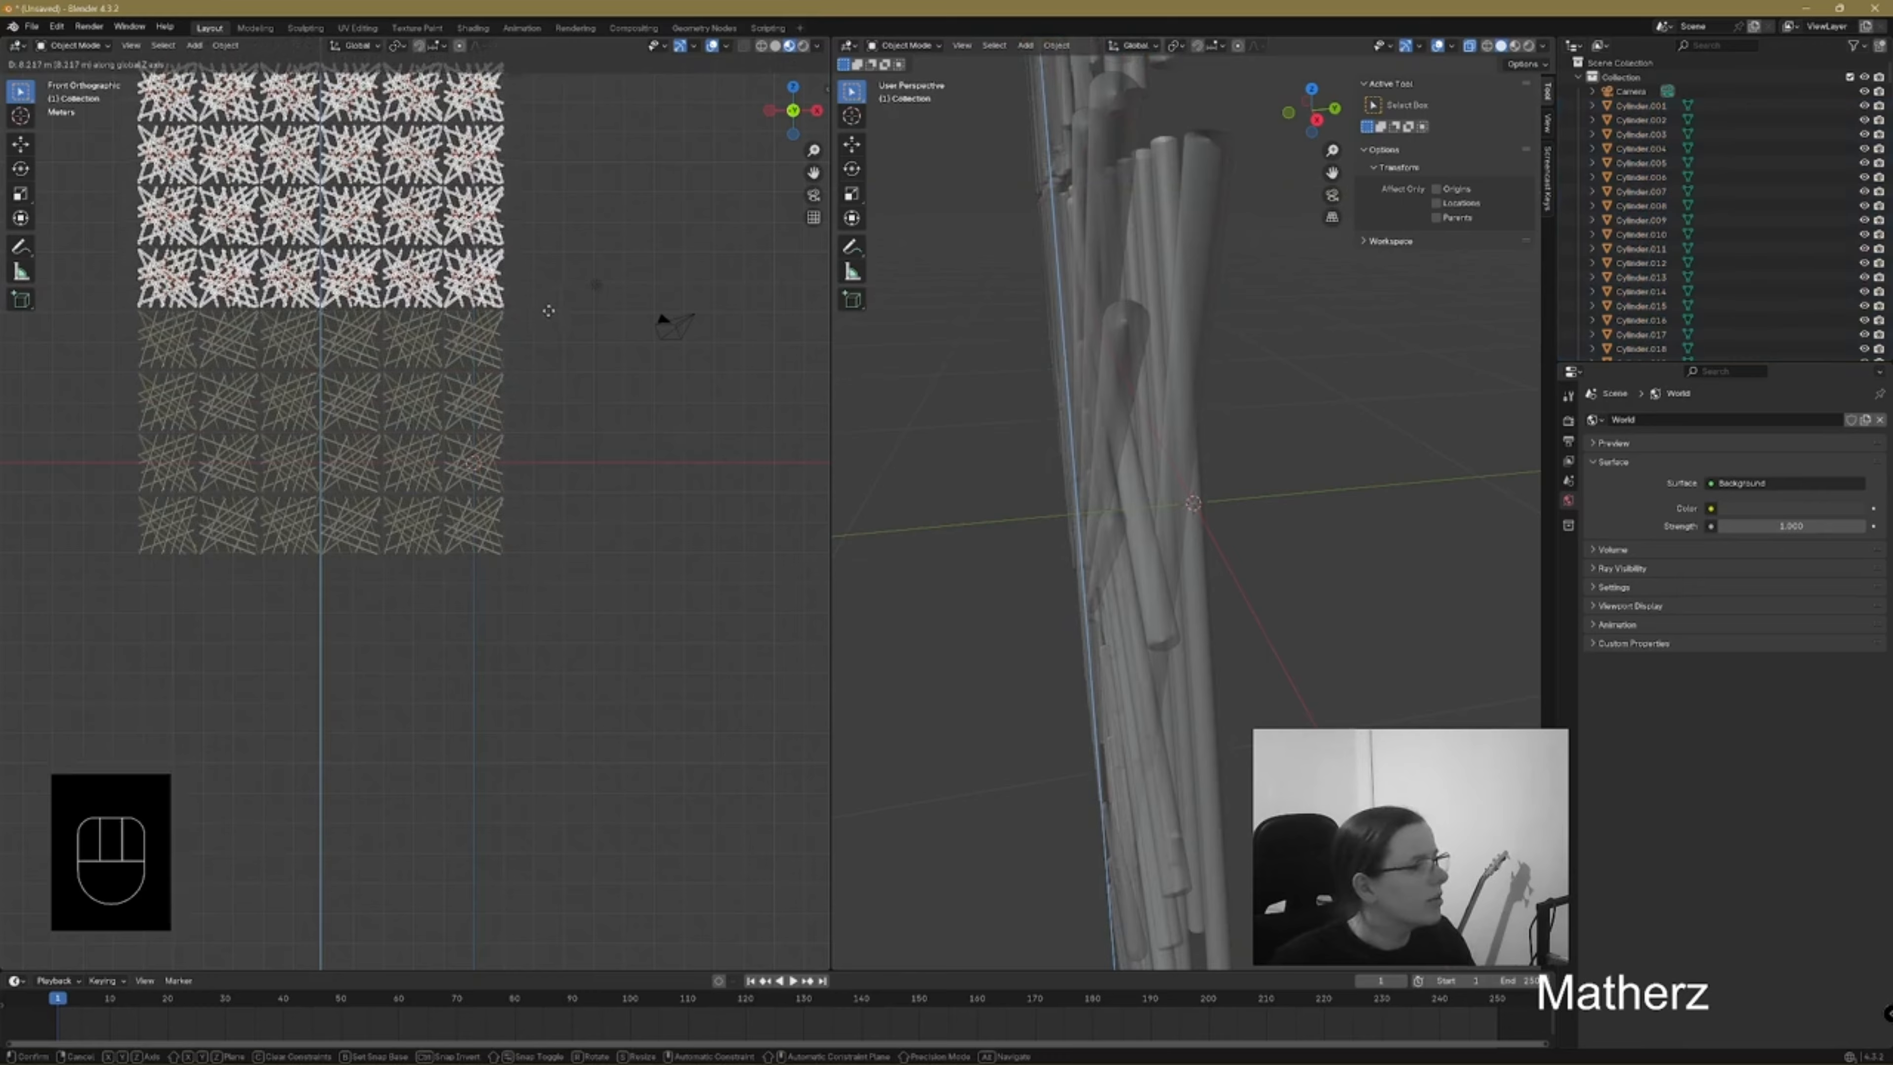
left_click(549, 311)
Deselect the grid, bring it fully into the perspective view and check it with rendered shading
scroll(1023, 423, "down", 8)
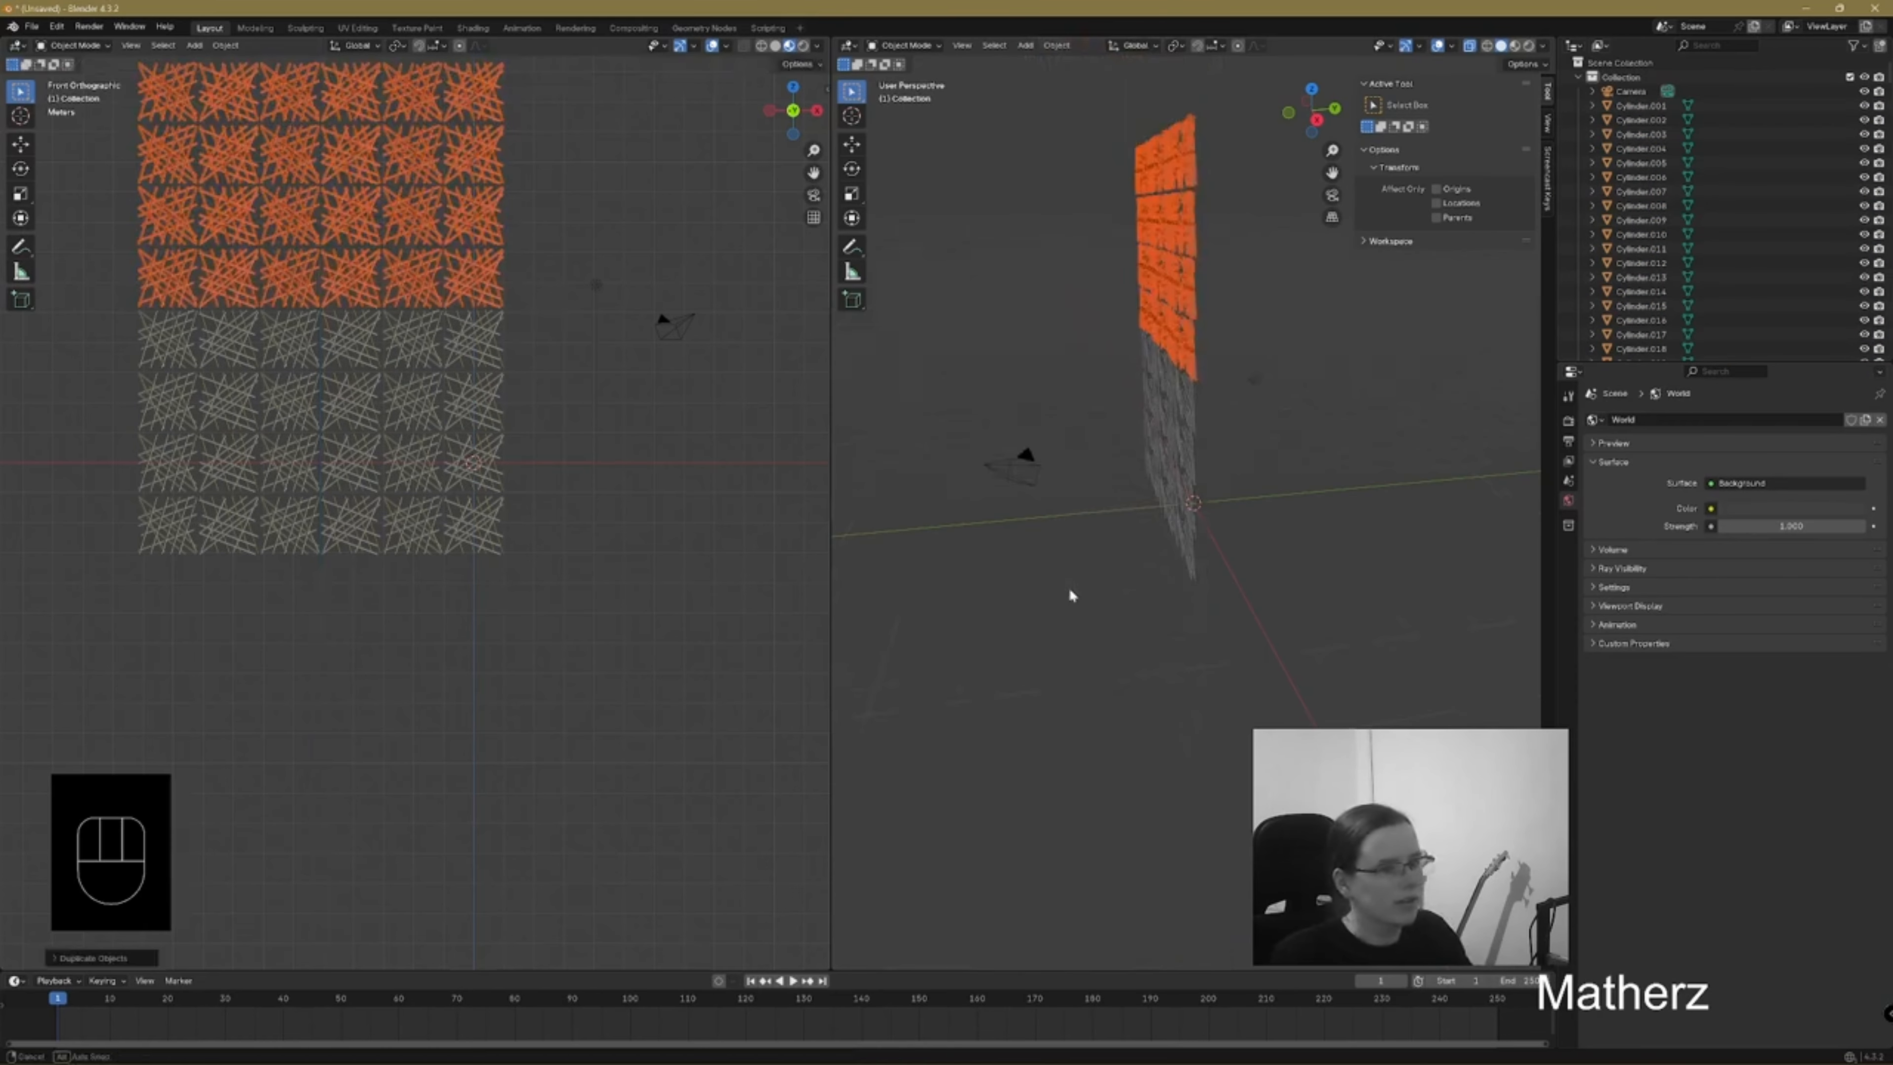
middle_click_drag(1070, 594, 1309, 418)
left_click(1247, 327)
scroll(1116, 586, "up", 4)
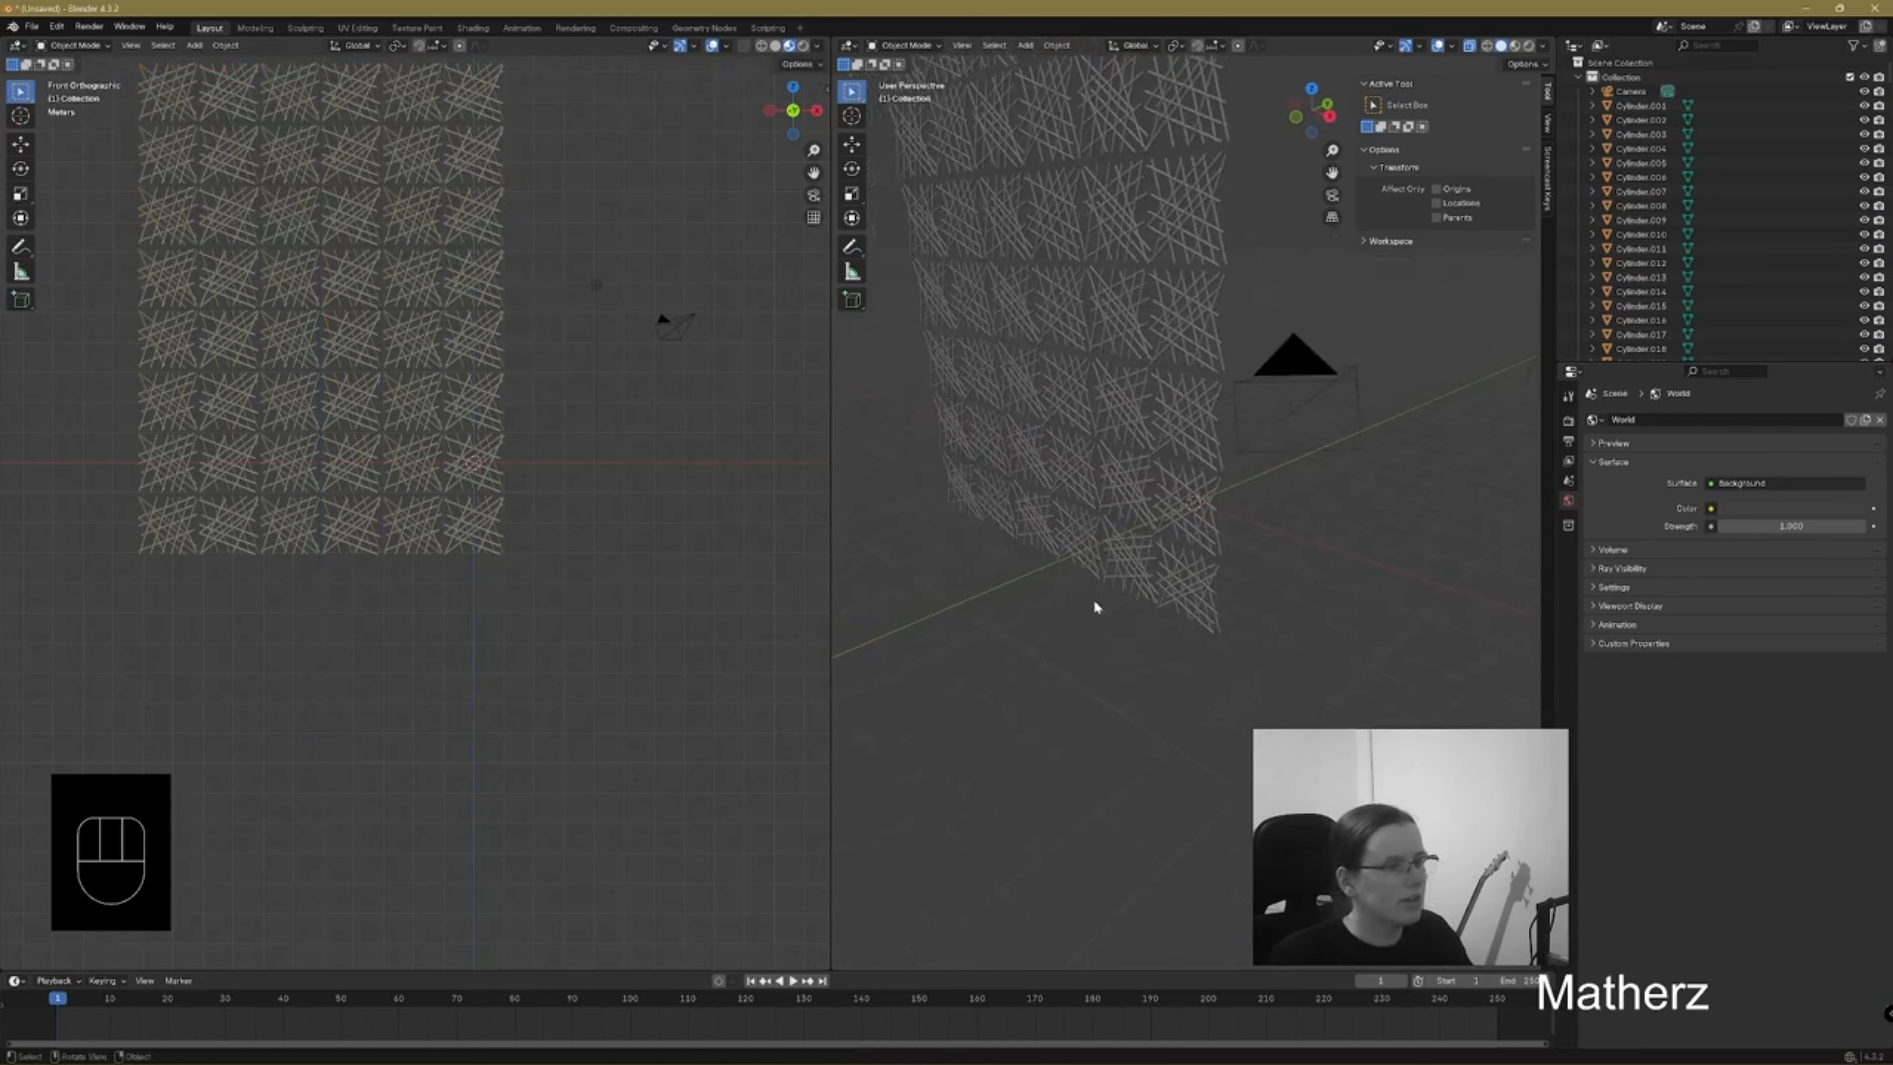
scroll(1090, 601, "down", 3)
middle_click_drag(1070, 515, 1200, 705, "shift")
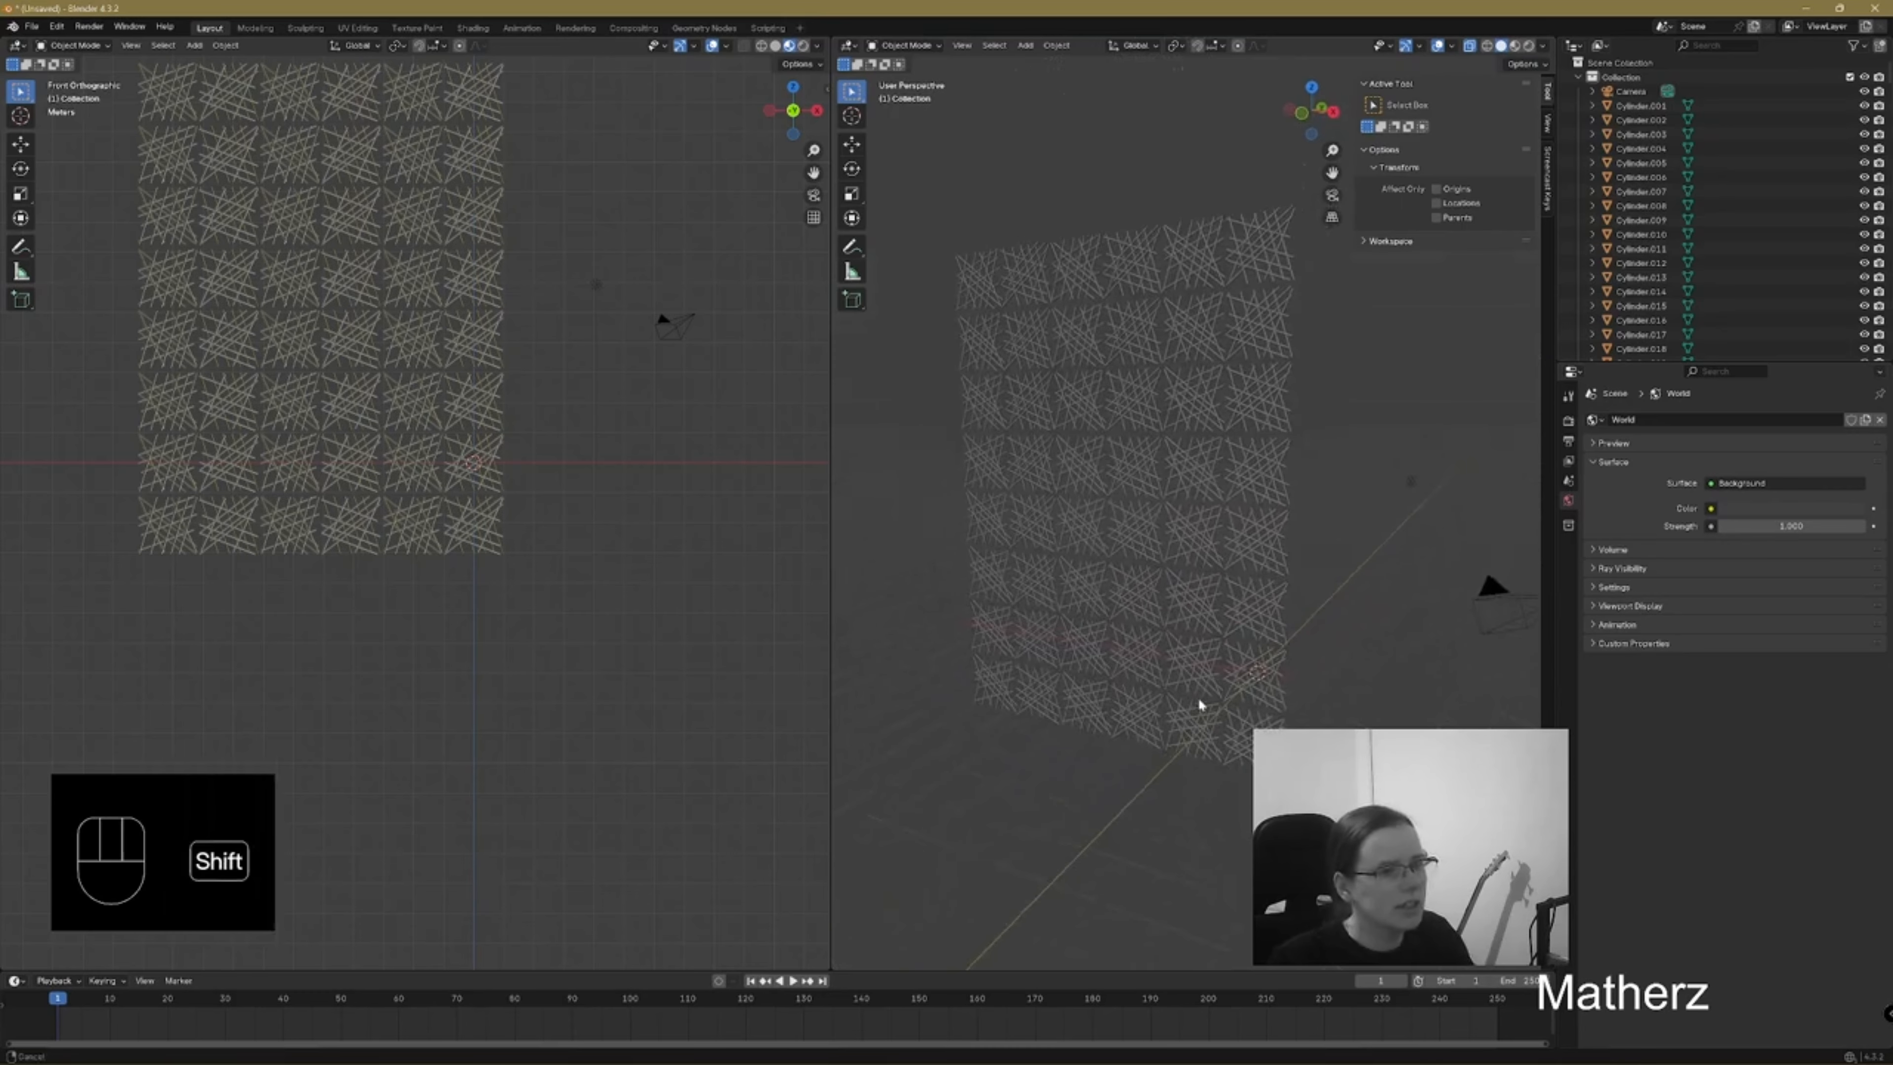
left_click(1528, 45)
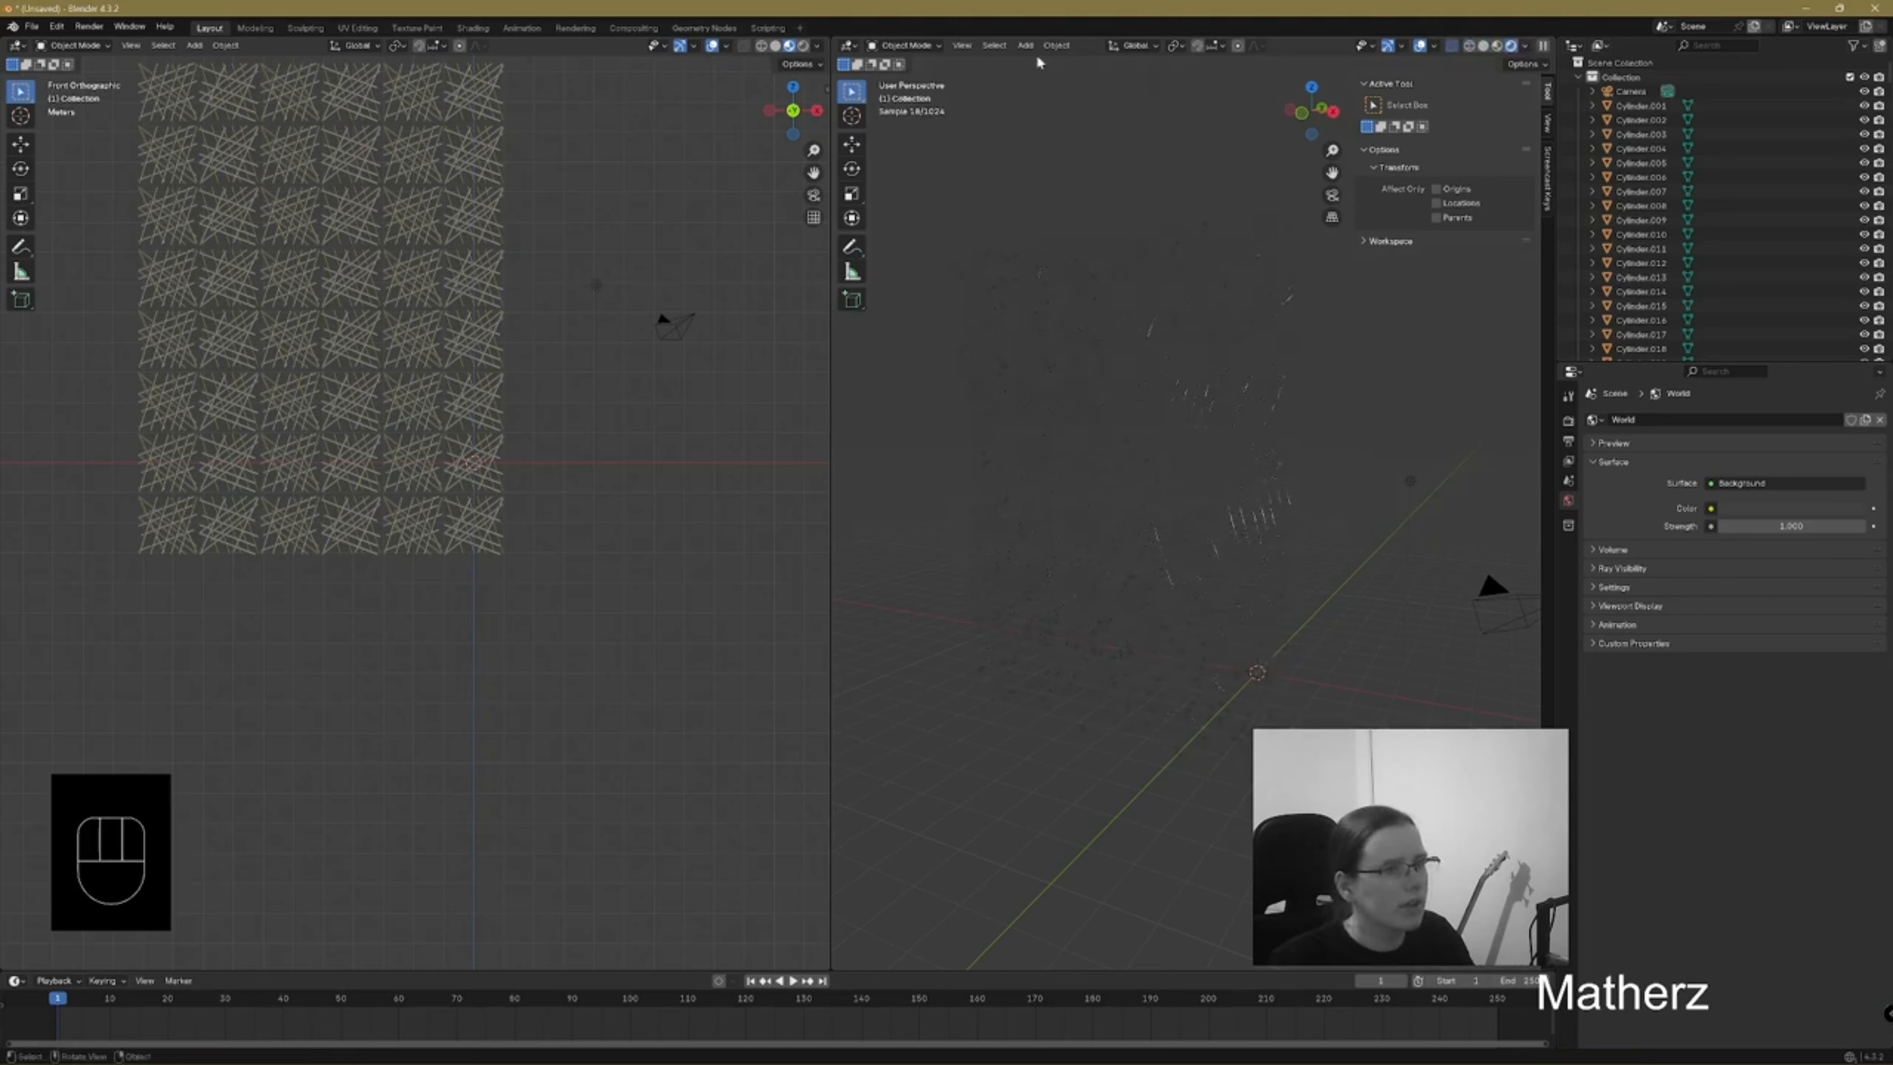
Add a plane at the origin and scale it up to about 2310 m across as the floor
left_click_drag(1025, 45, 1185, 59)
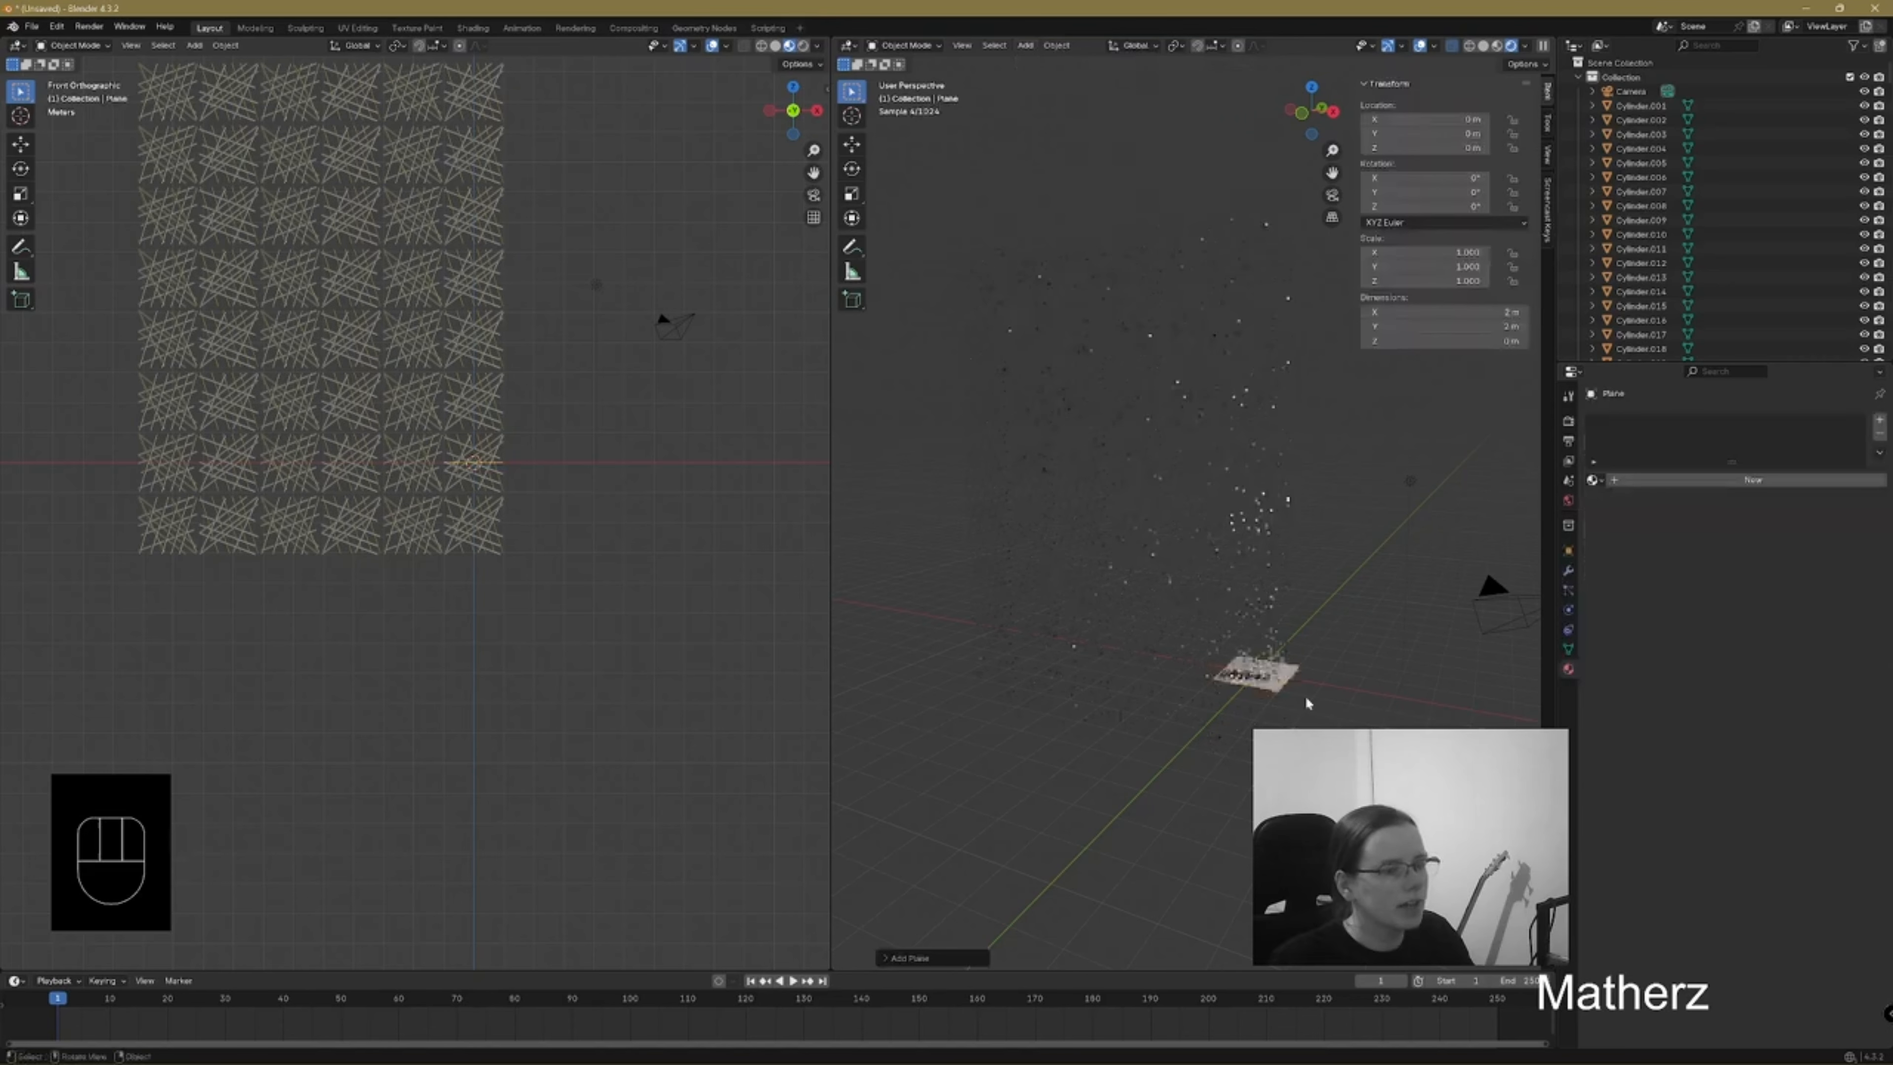
key("s")
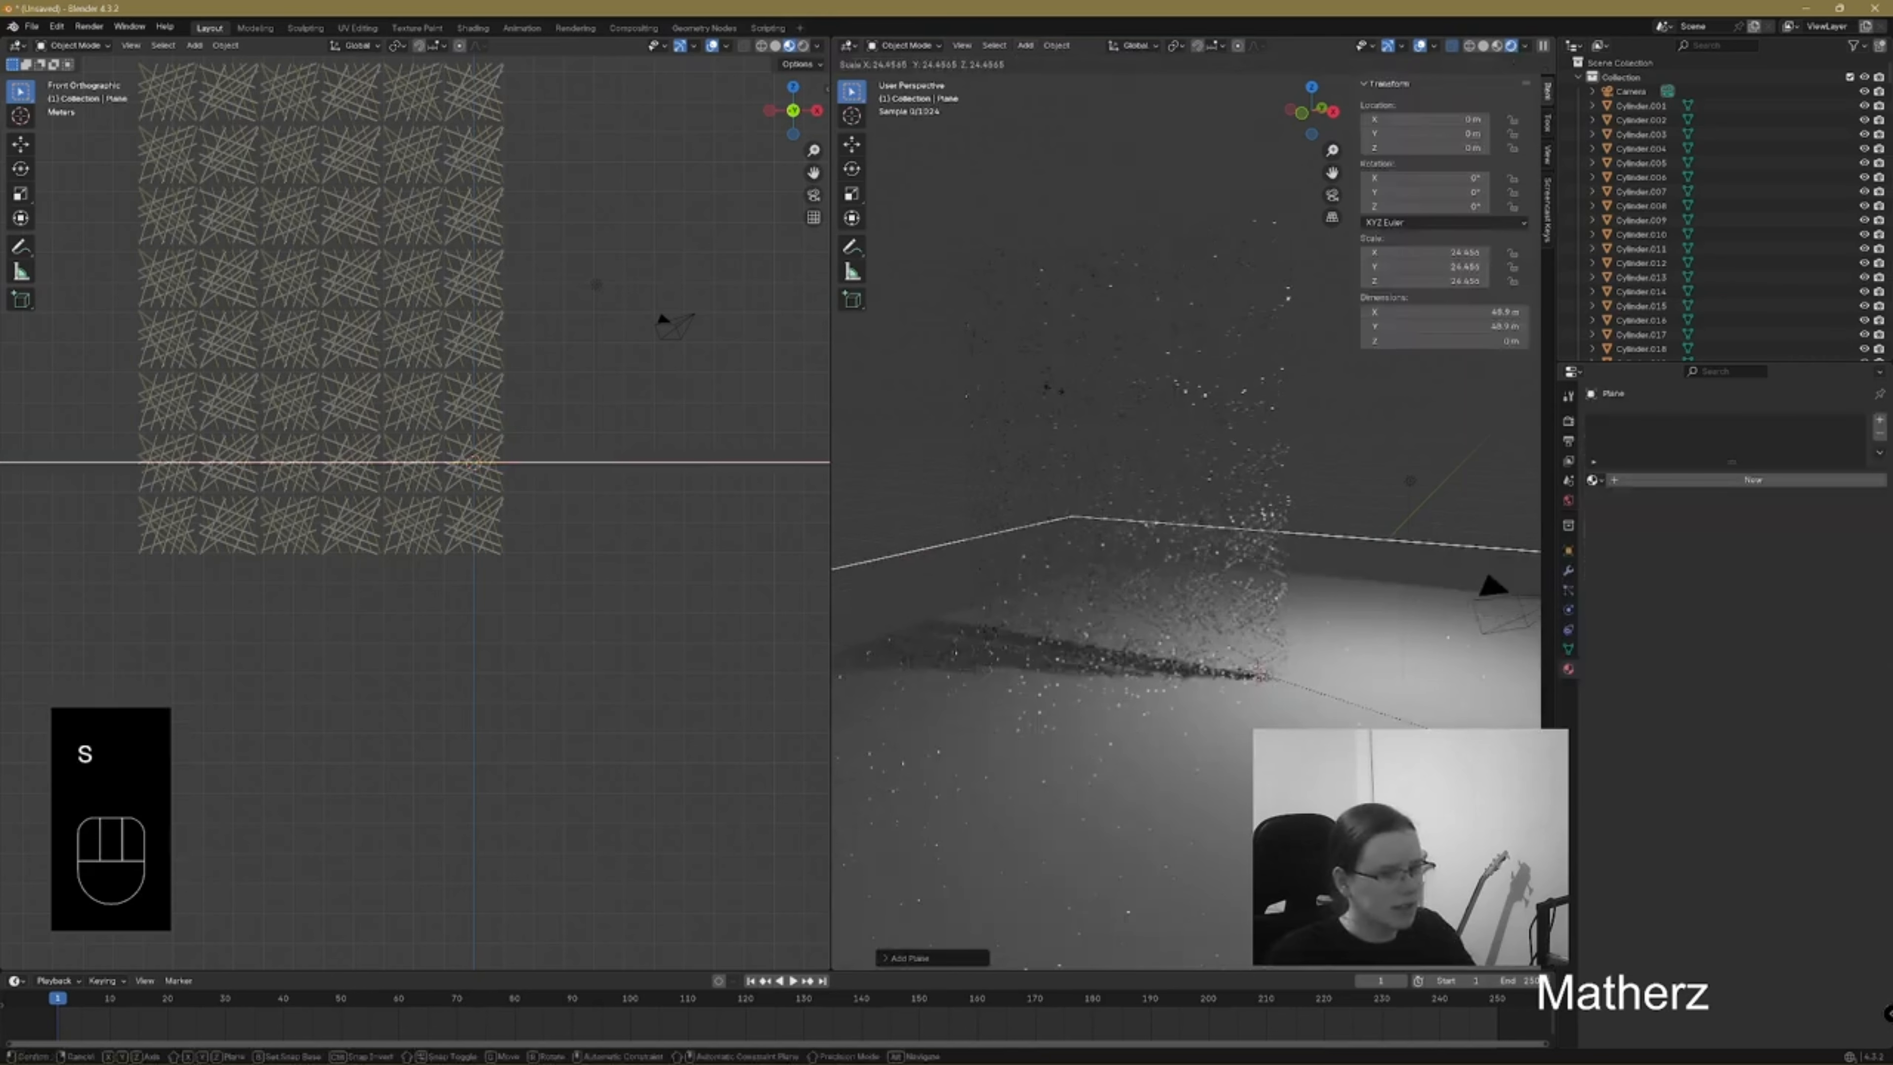
left_click(1083, 722)
key("s")
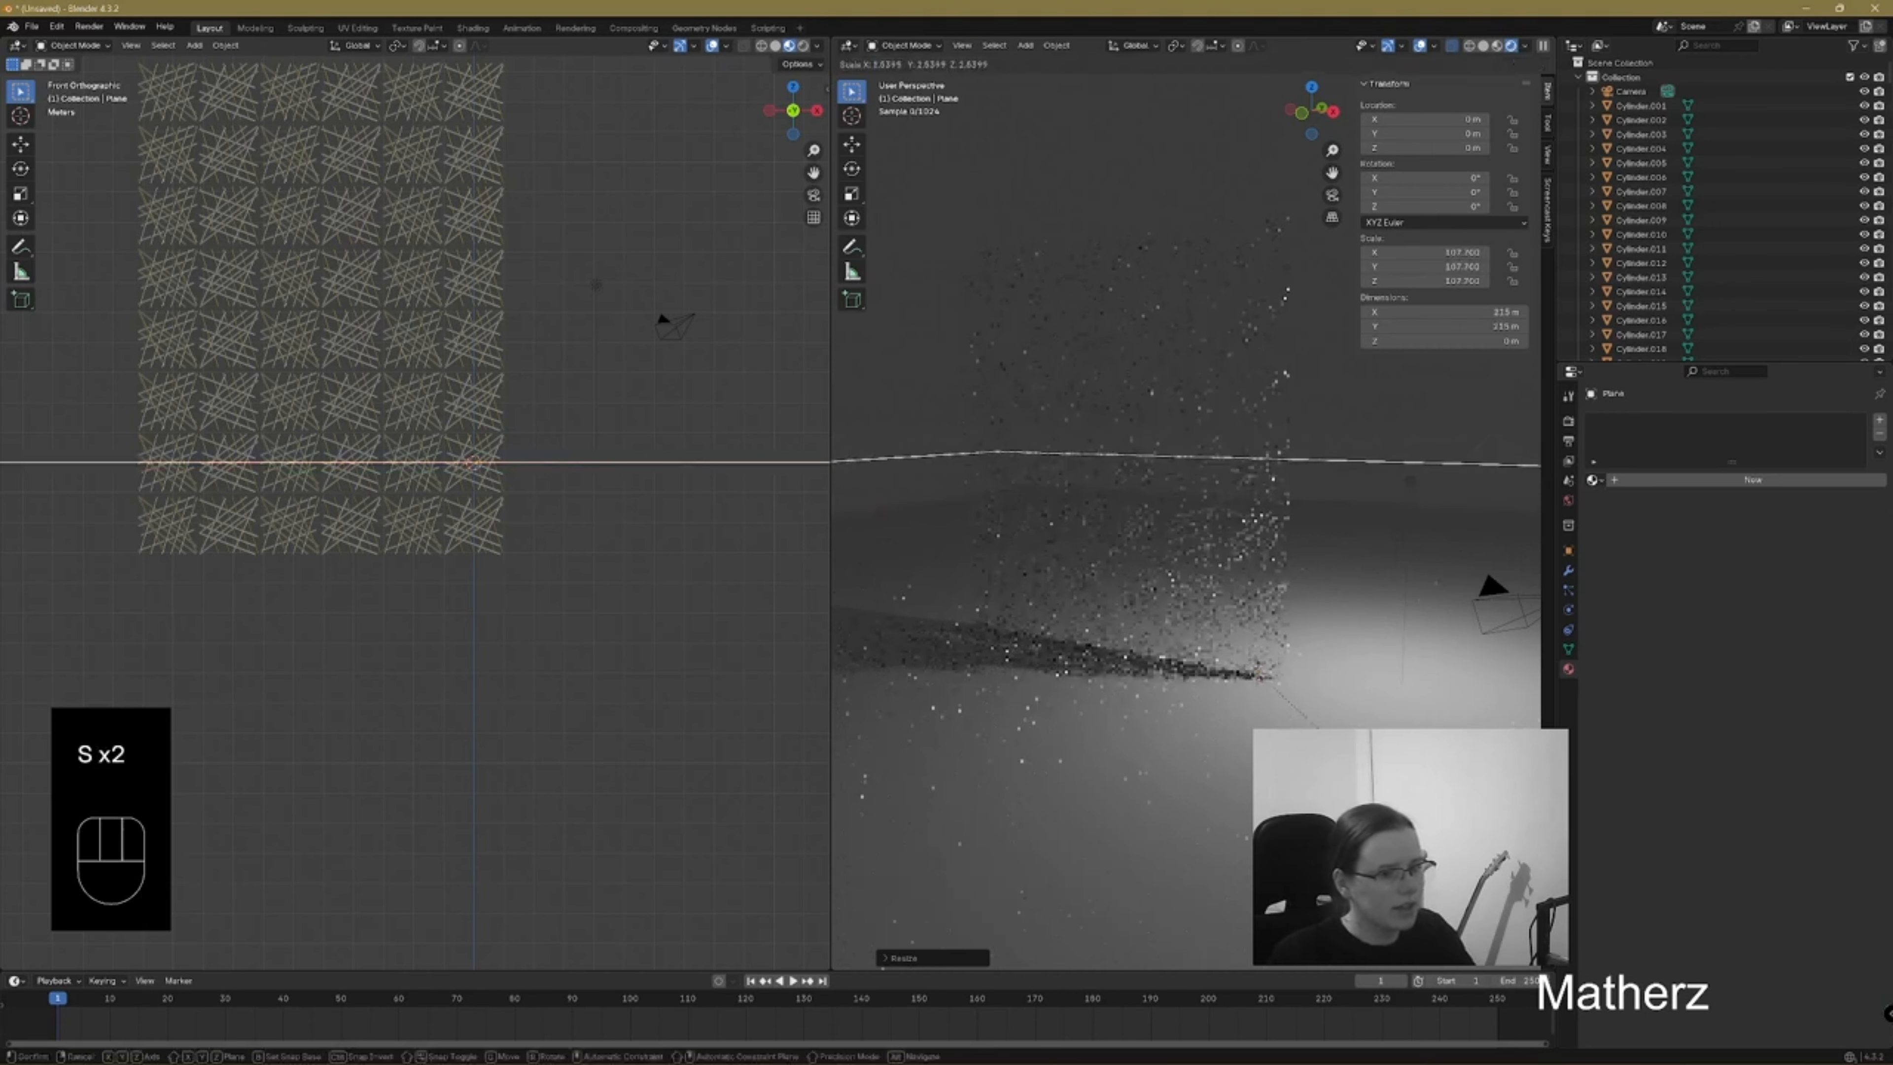
left_click(1374, 593)
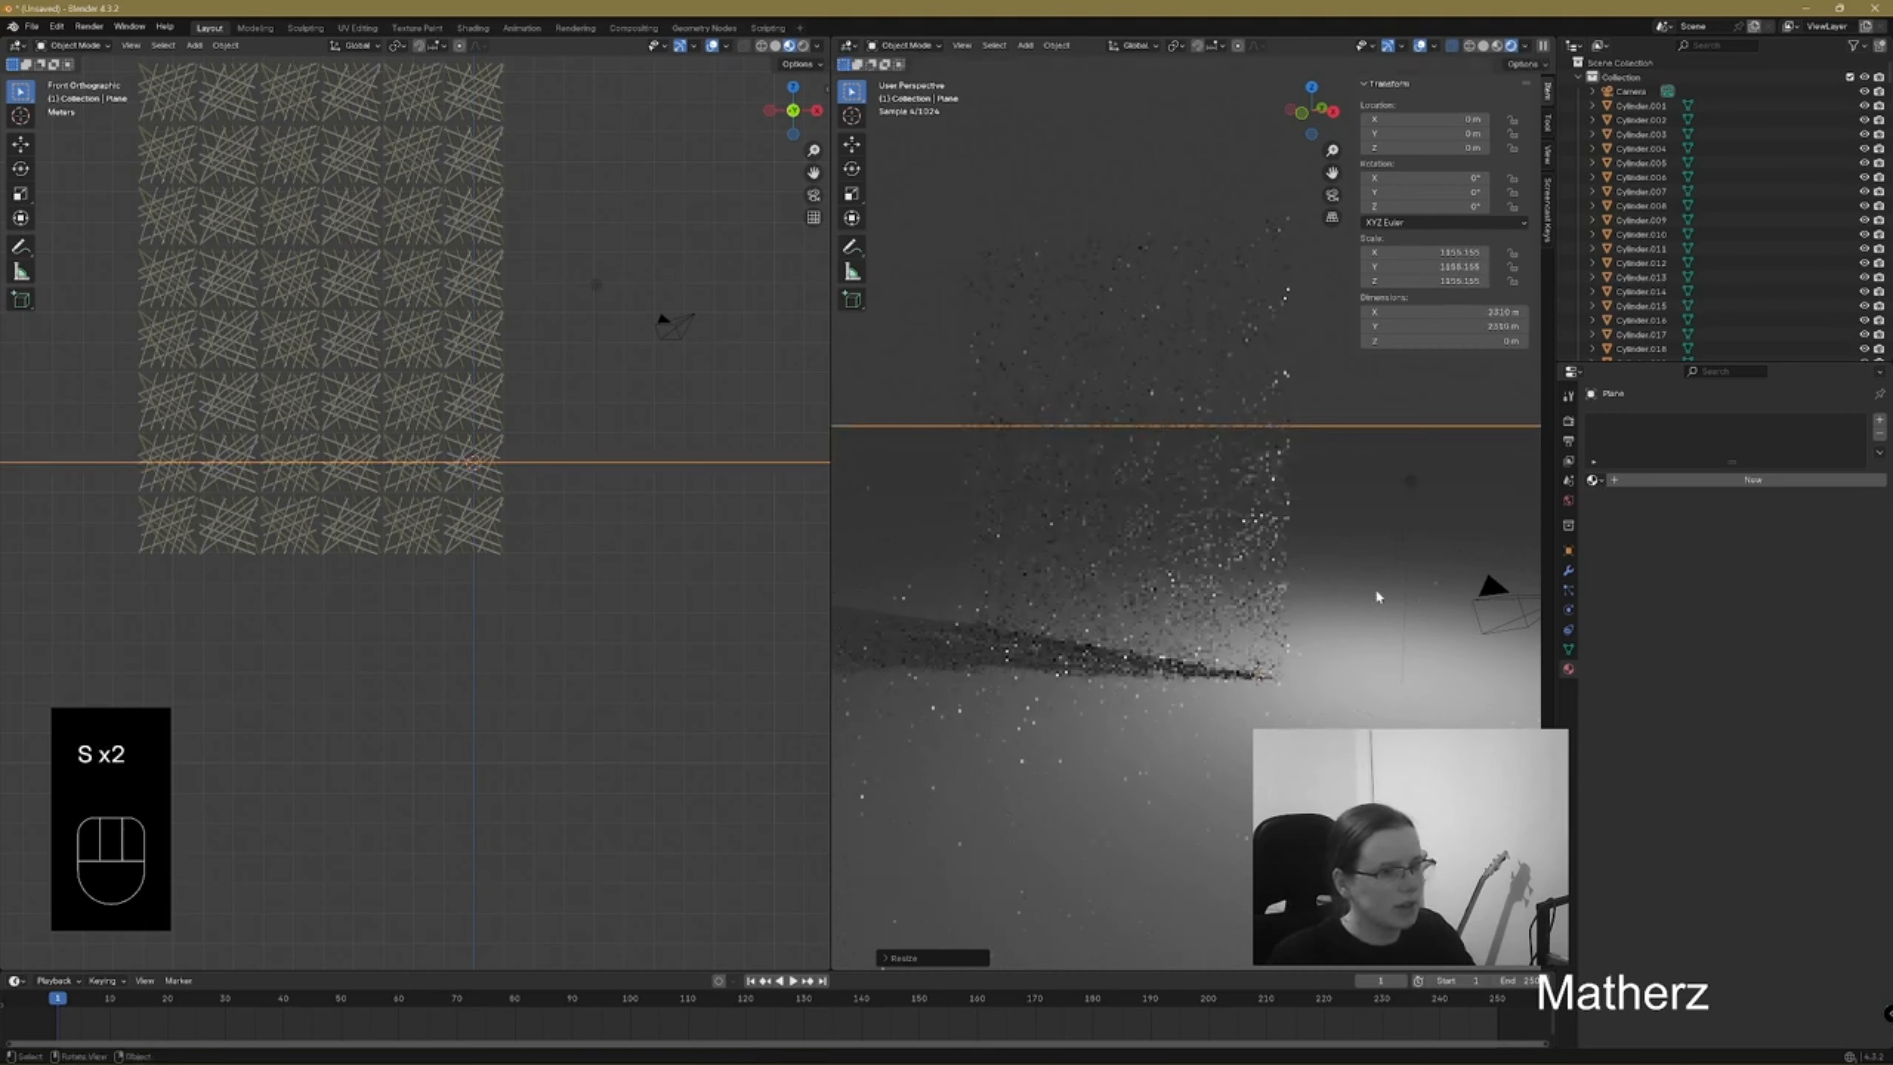
Switch the perspective view to material preview, widen that view and delete the scene's point light
left_click(1408, 490)
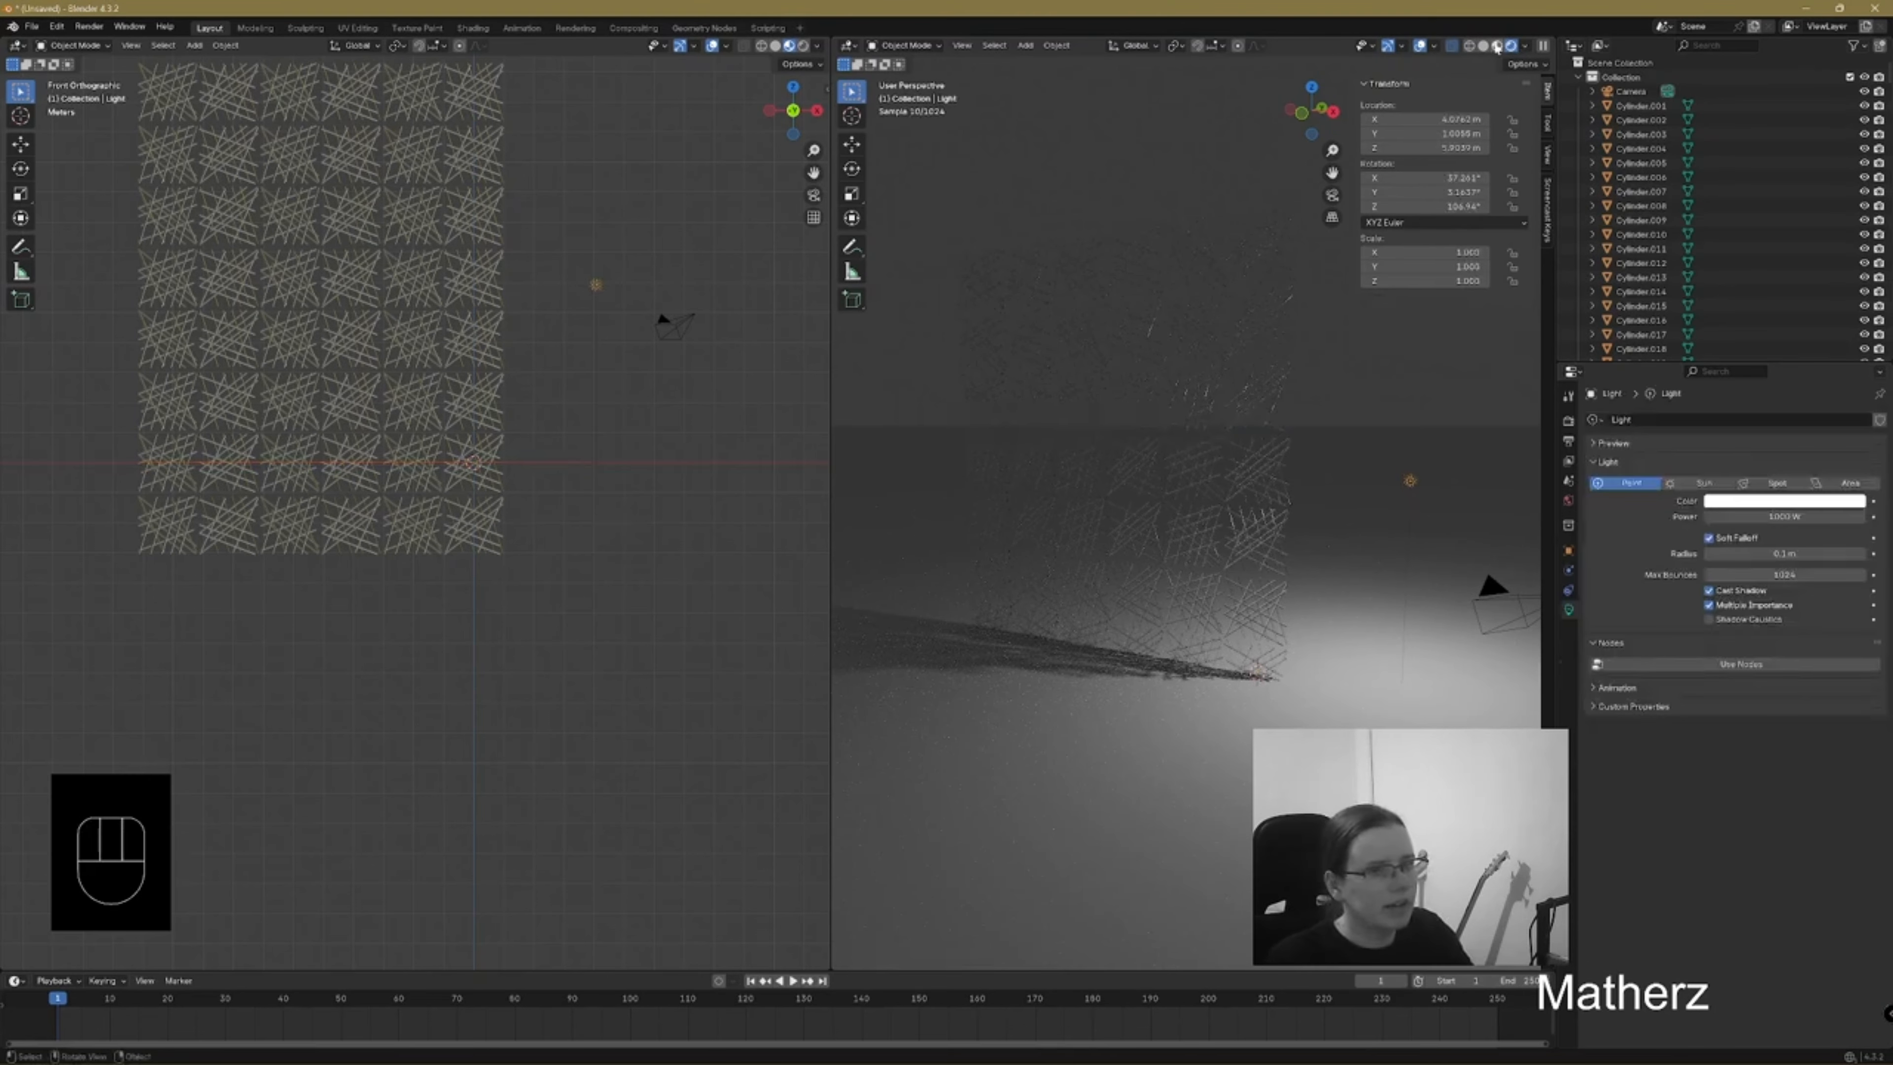
left_click(1497, 46)
left_click_drag(830, 328, 469, 322)
middle_click_drag(239, 277, 313, 469, "shift")
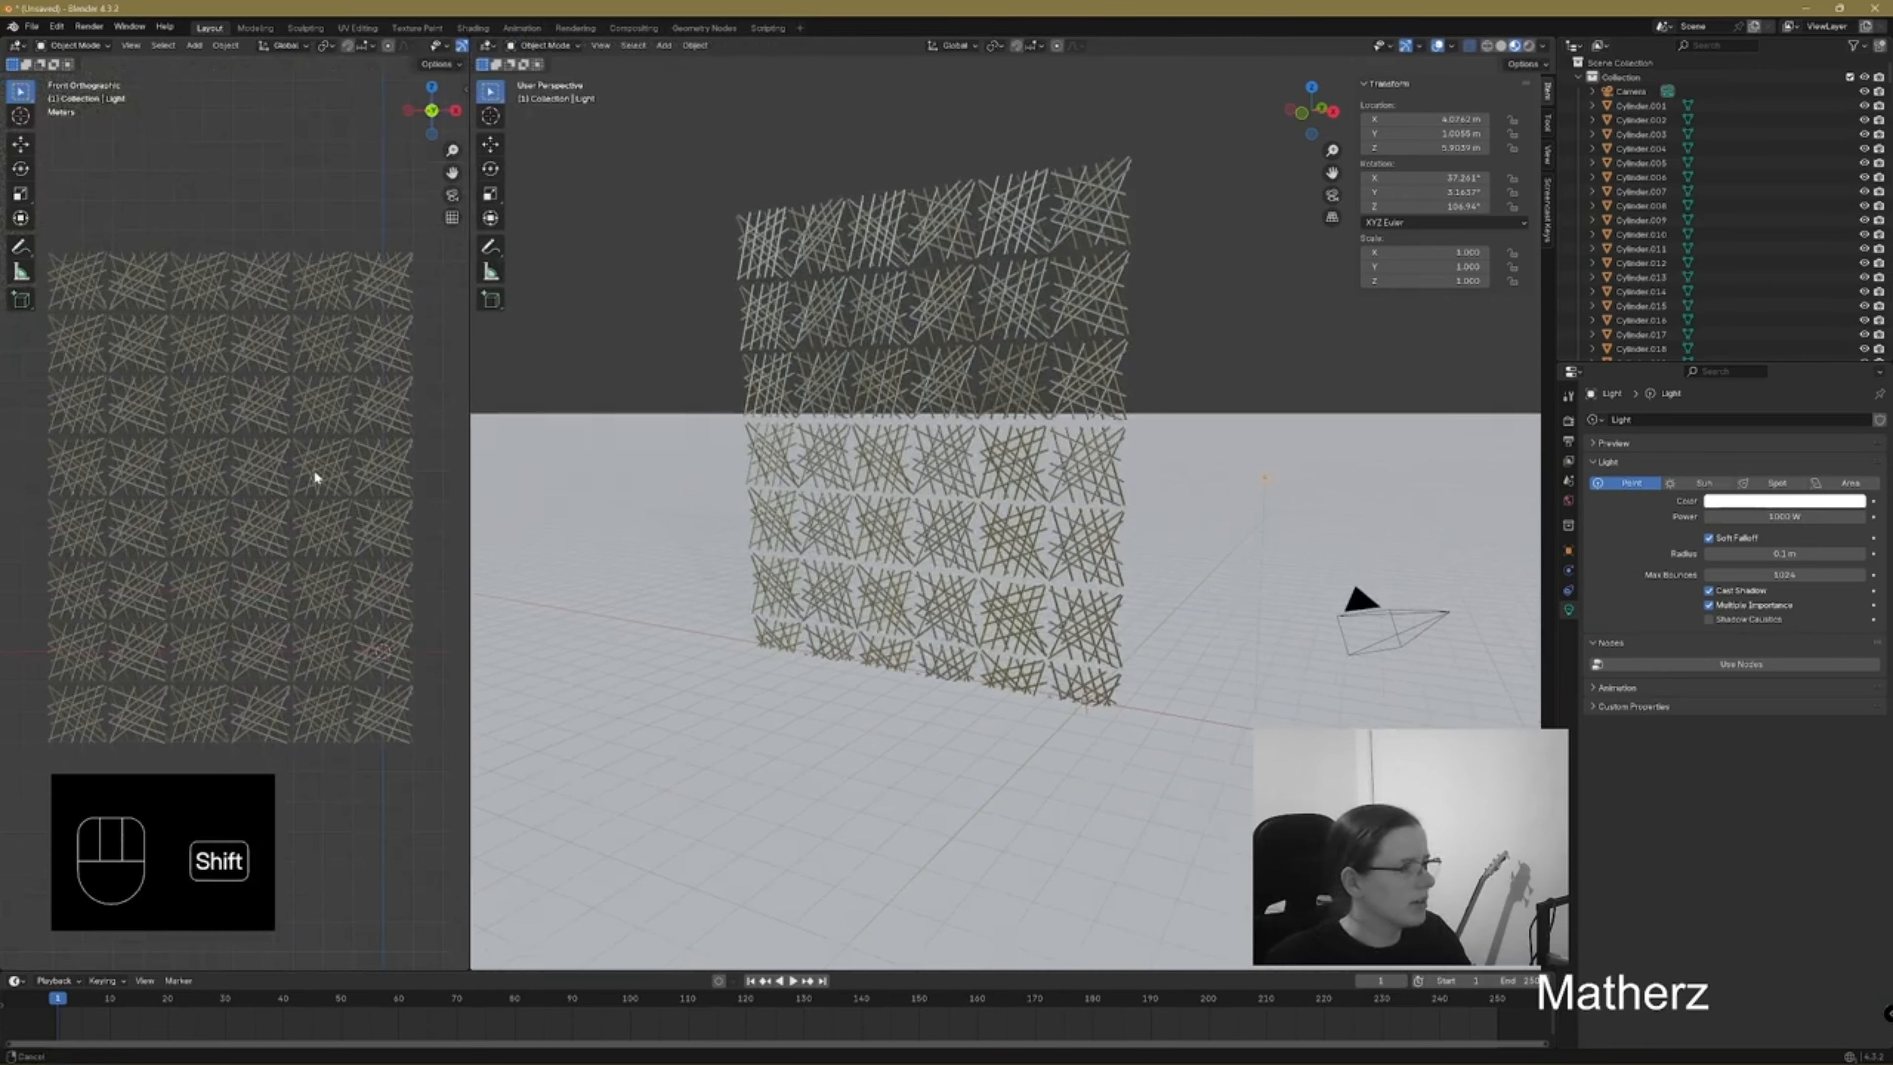
scroll(1049, 562, "down", 4)
scroll(1049, 564, "up", 2)
middle_click_drag(1031, 624, 1049, 629)
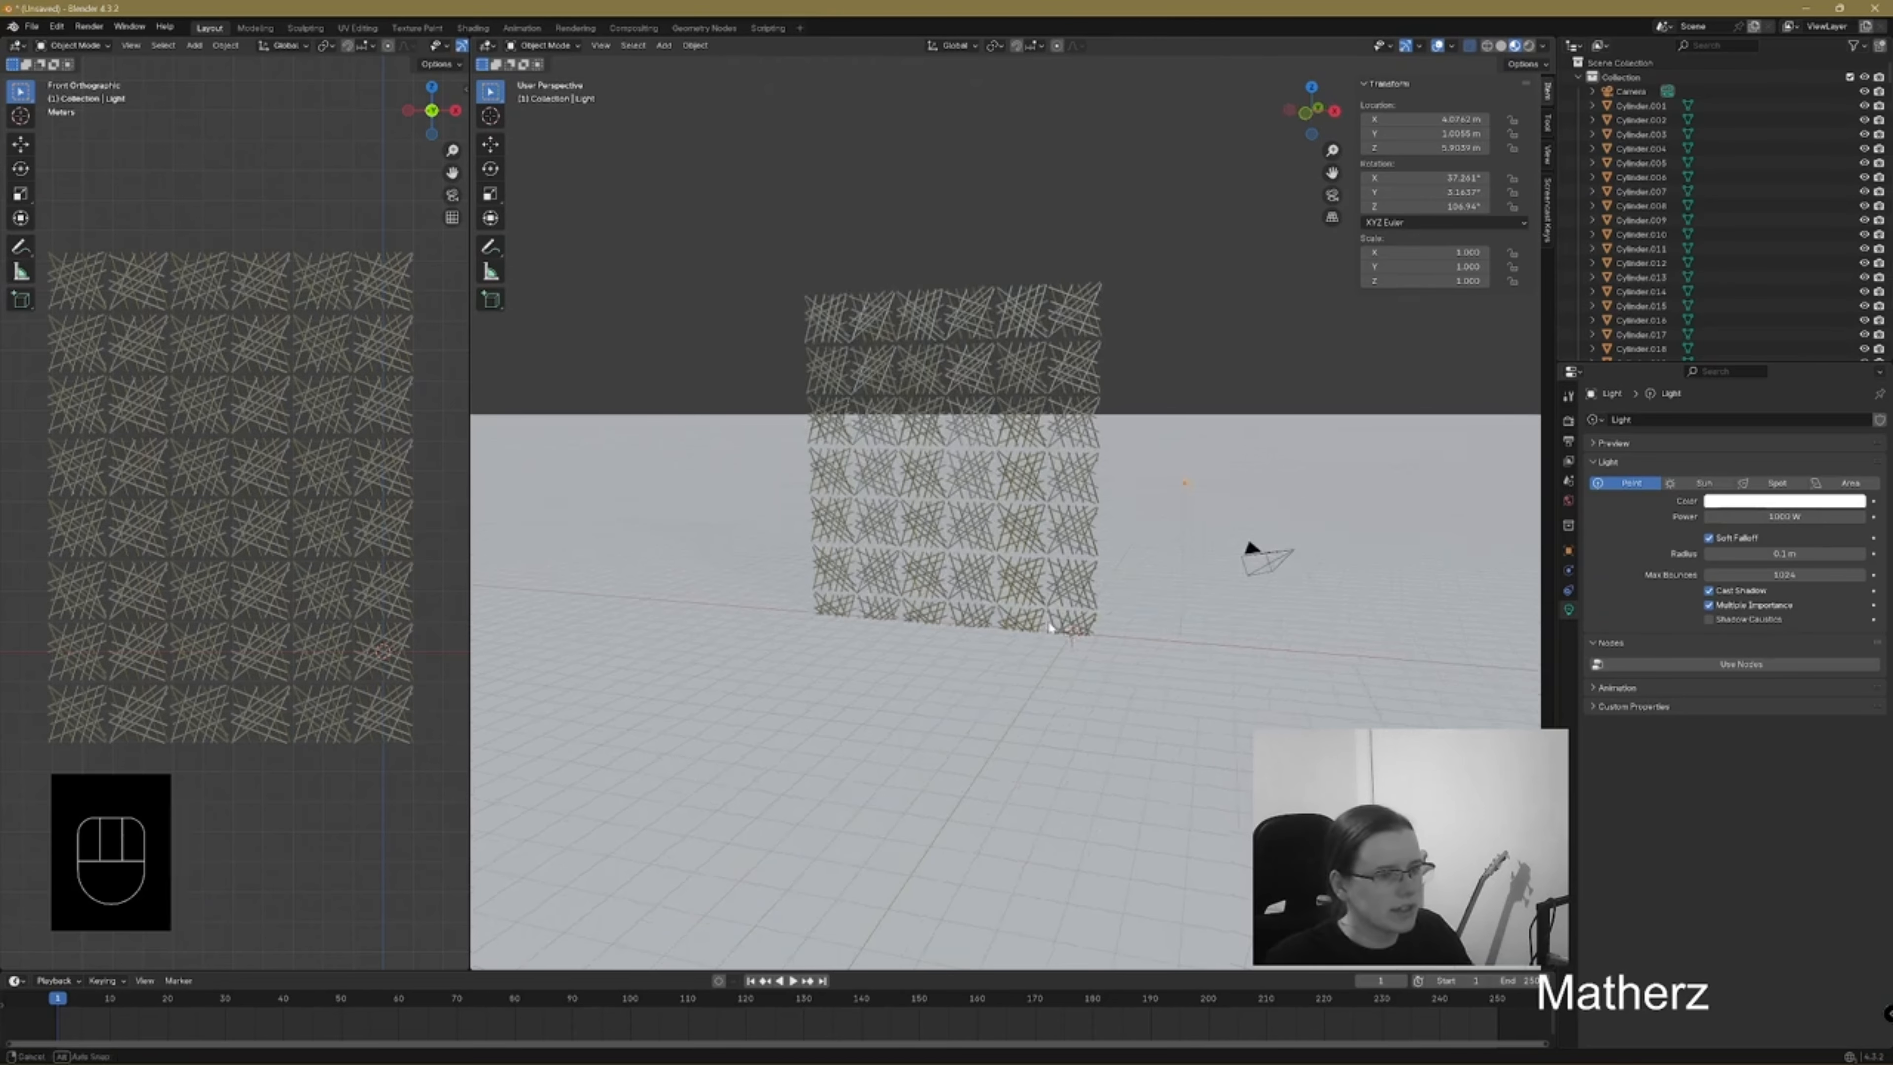
key("Delete")
Add a second plane, scale it to about 27.5 by 13.5 m and raise it about 36 m above the floor
key("shift+a")
key("s")
scroll(1116, 522, "down", 5)
key("g")
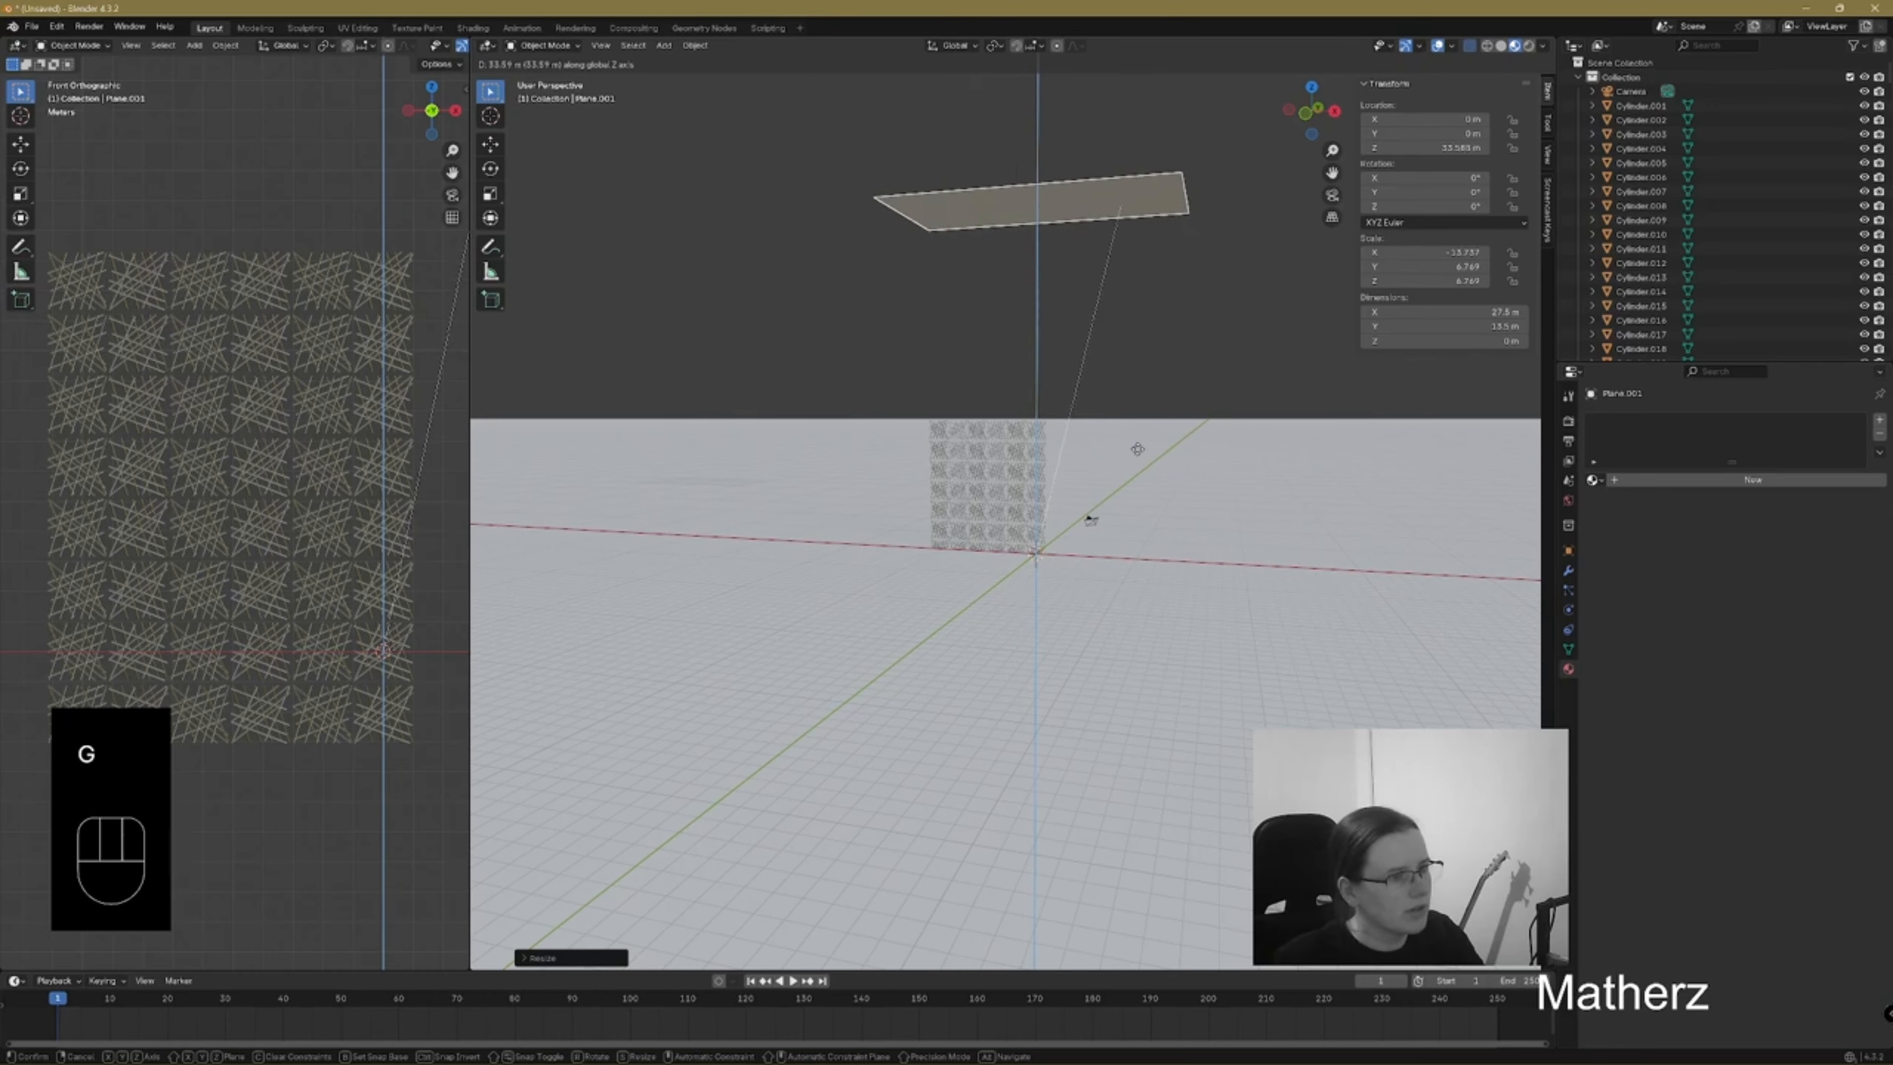
left_click(1103, 461)
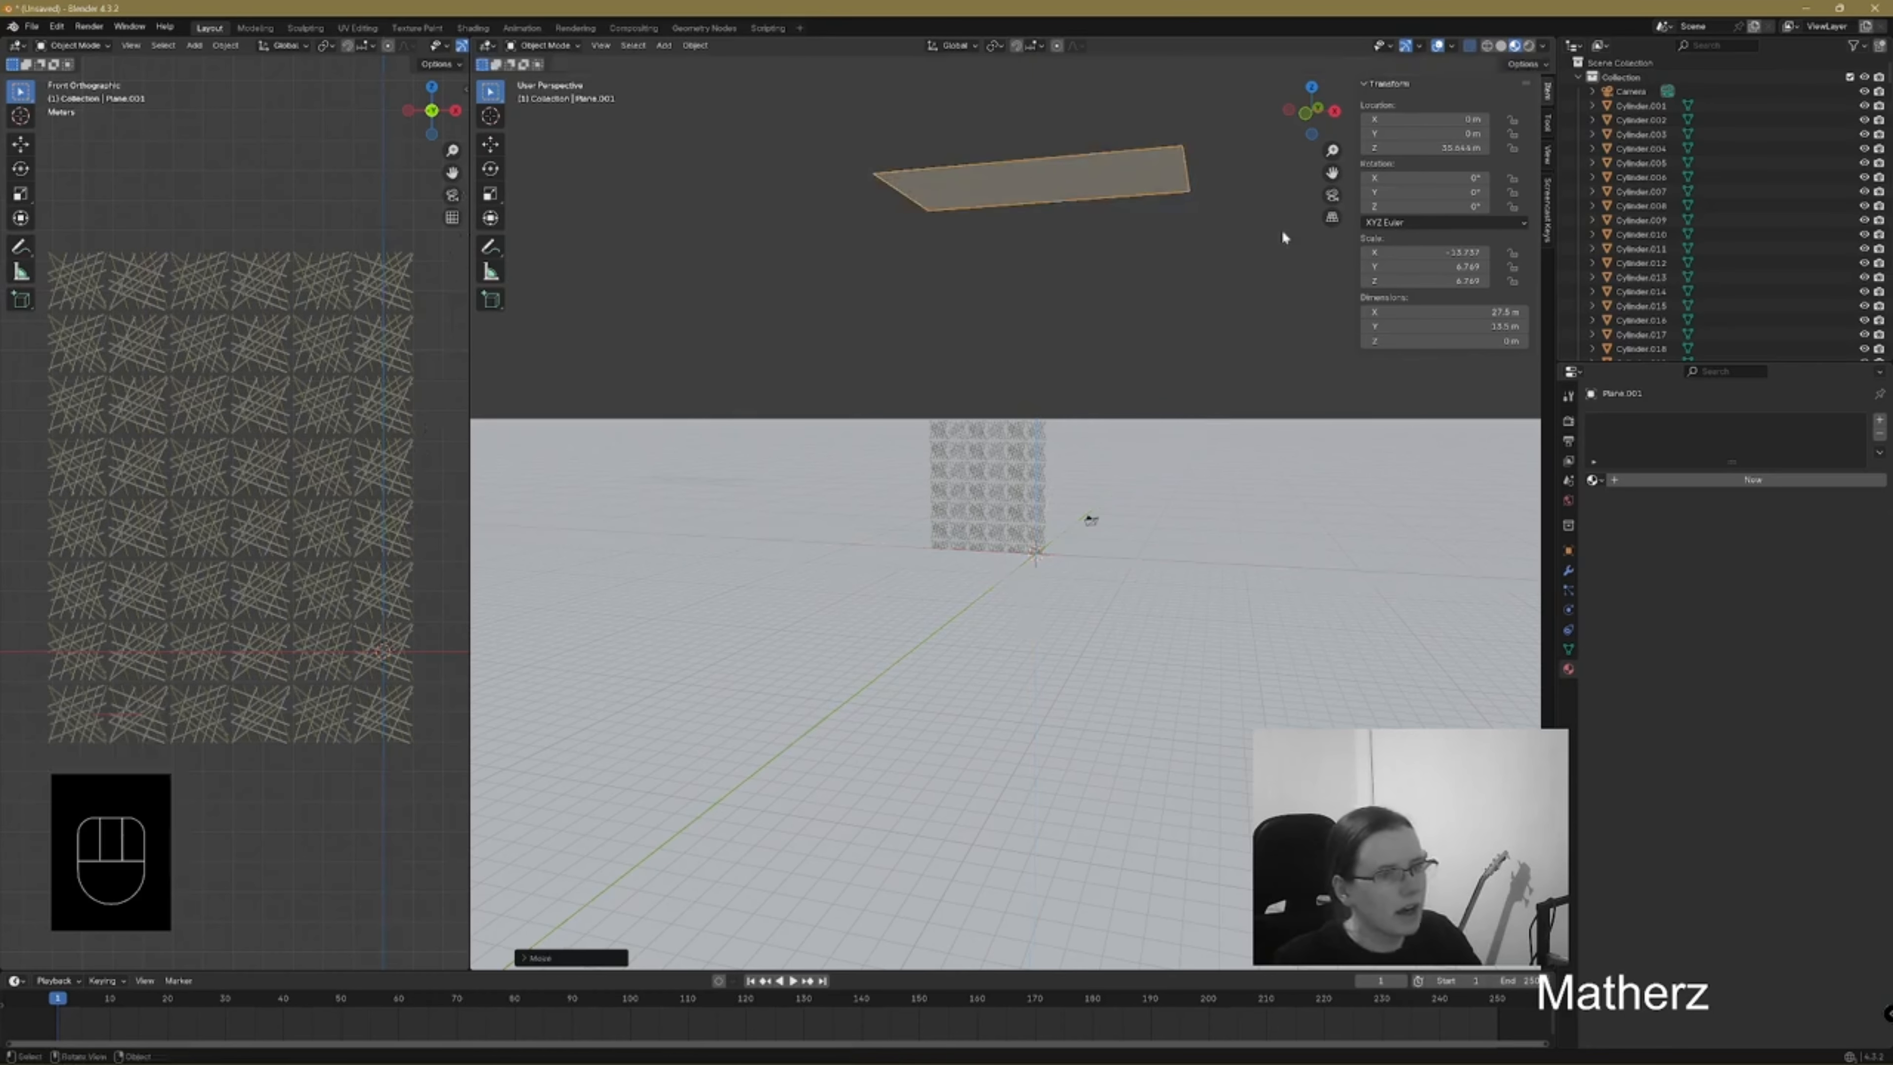
Give the raised plane a new material with an Emission surface and a saturated blue color
left_click(1699, 480)
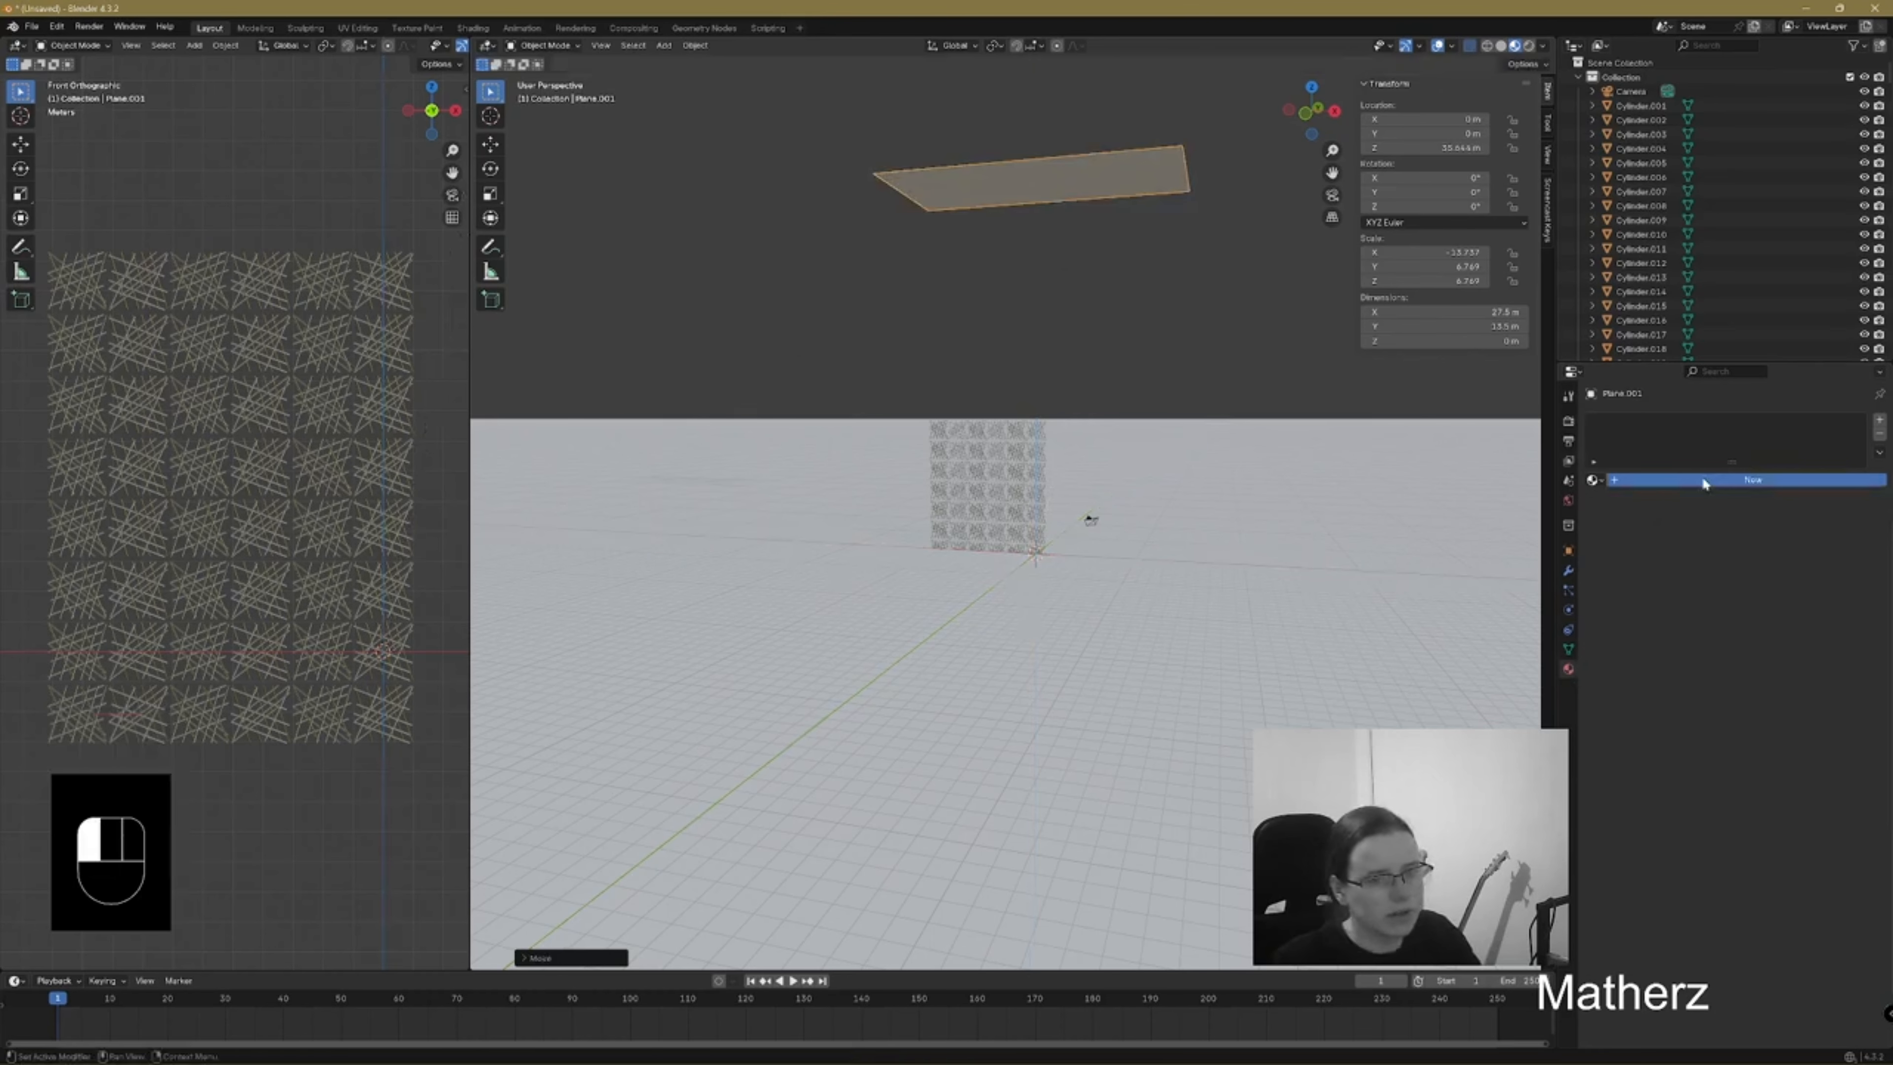
left_click(1753, 544)
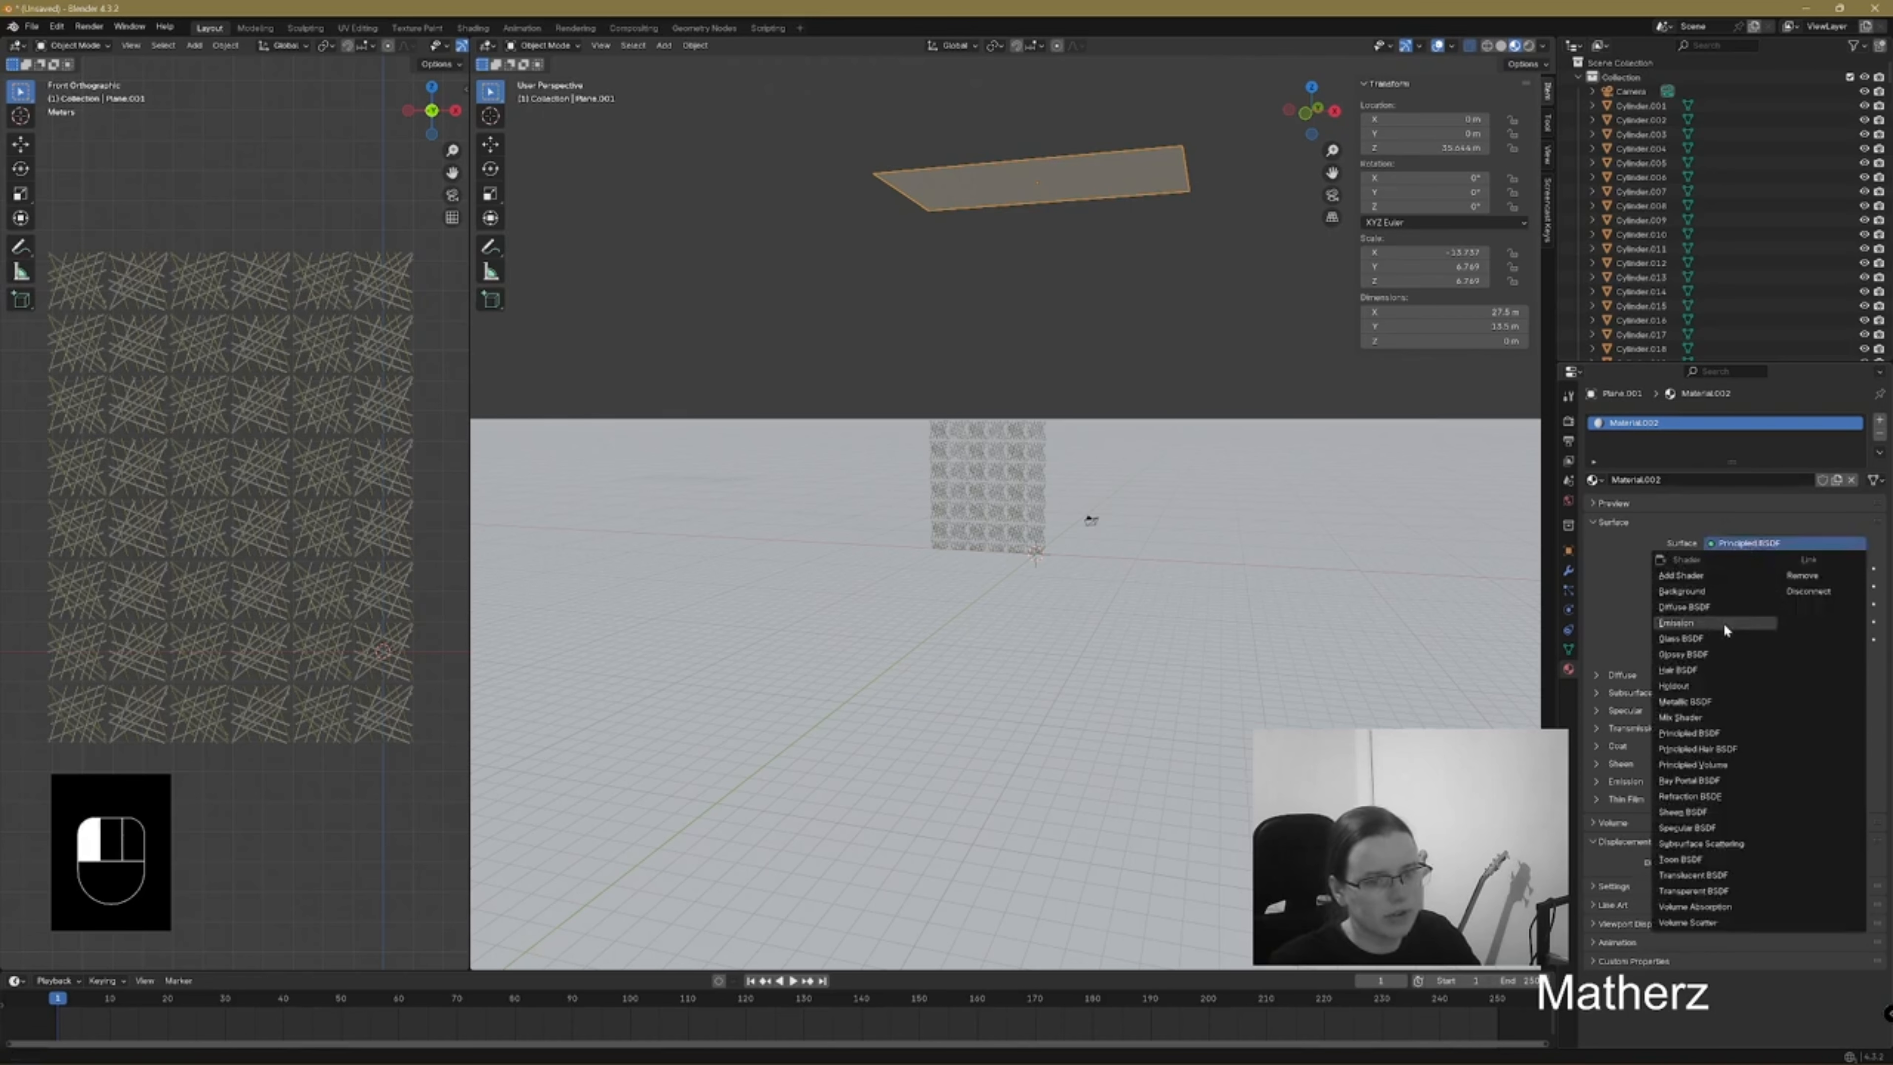
left_click(1723, 622)
left_click(1761, 569)
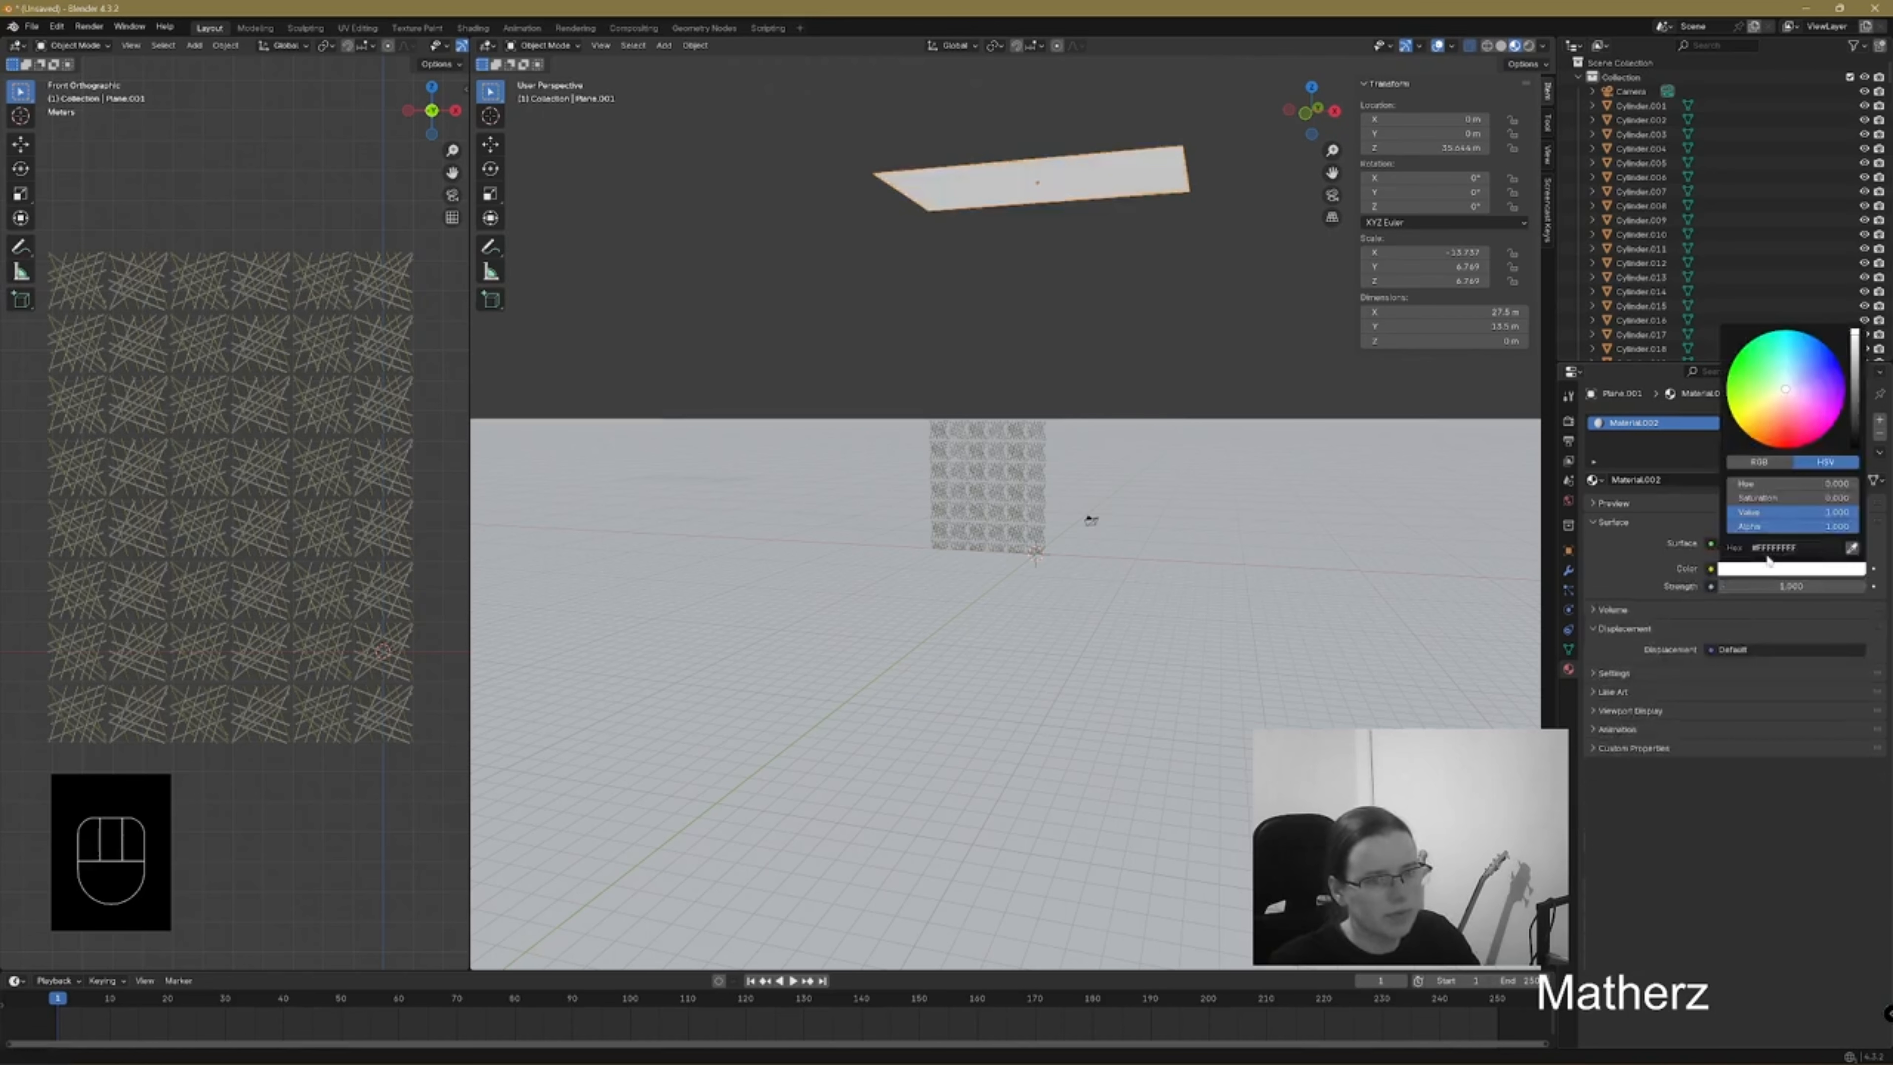
left_click_drag(1786, 393, 1834, 358)
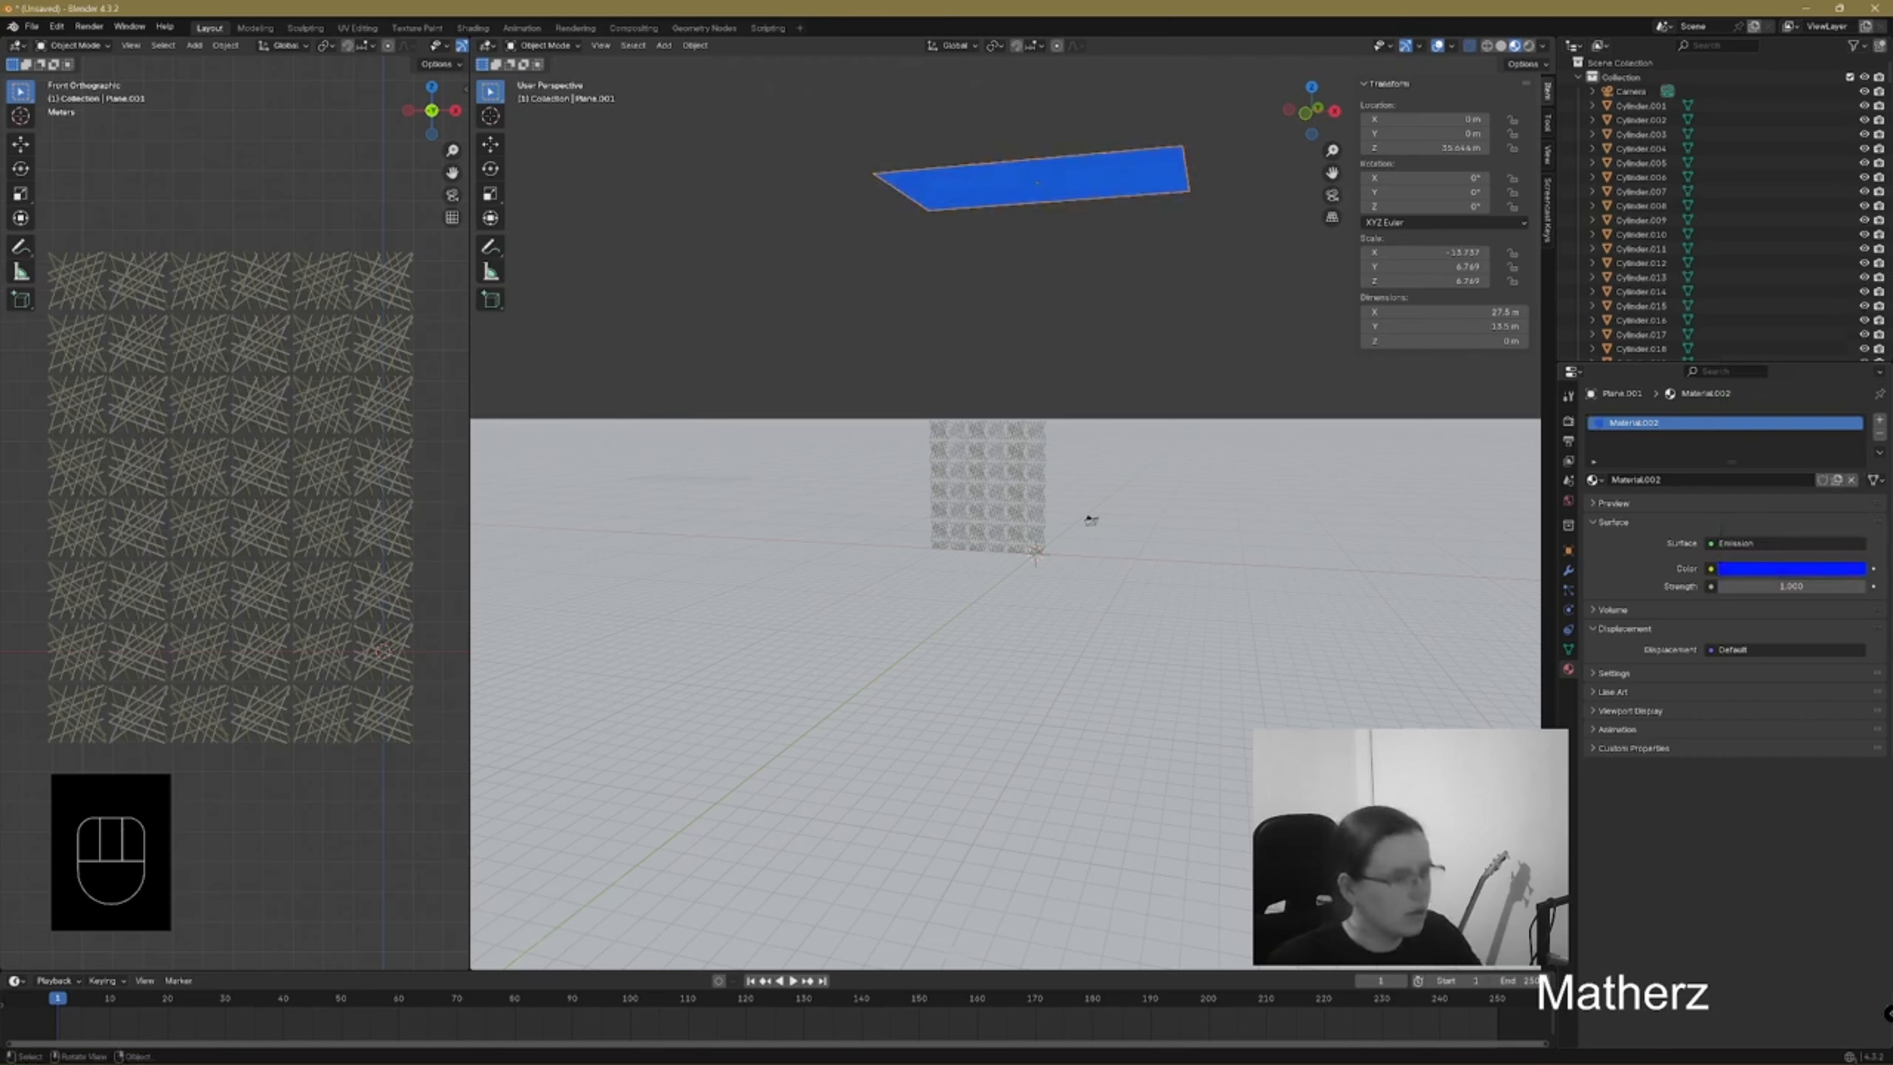
Rotate the blue plane about 23° around Y and about 90° around Z so it tilts toward the cylinder grid
key("r")
key("y")
left_click(1200, 354)
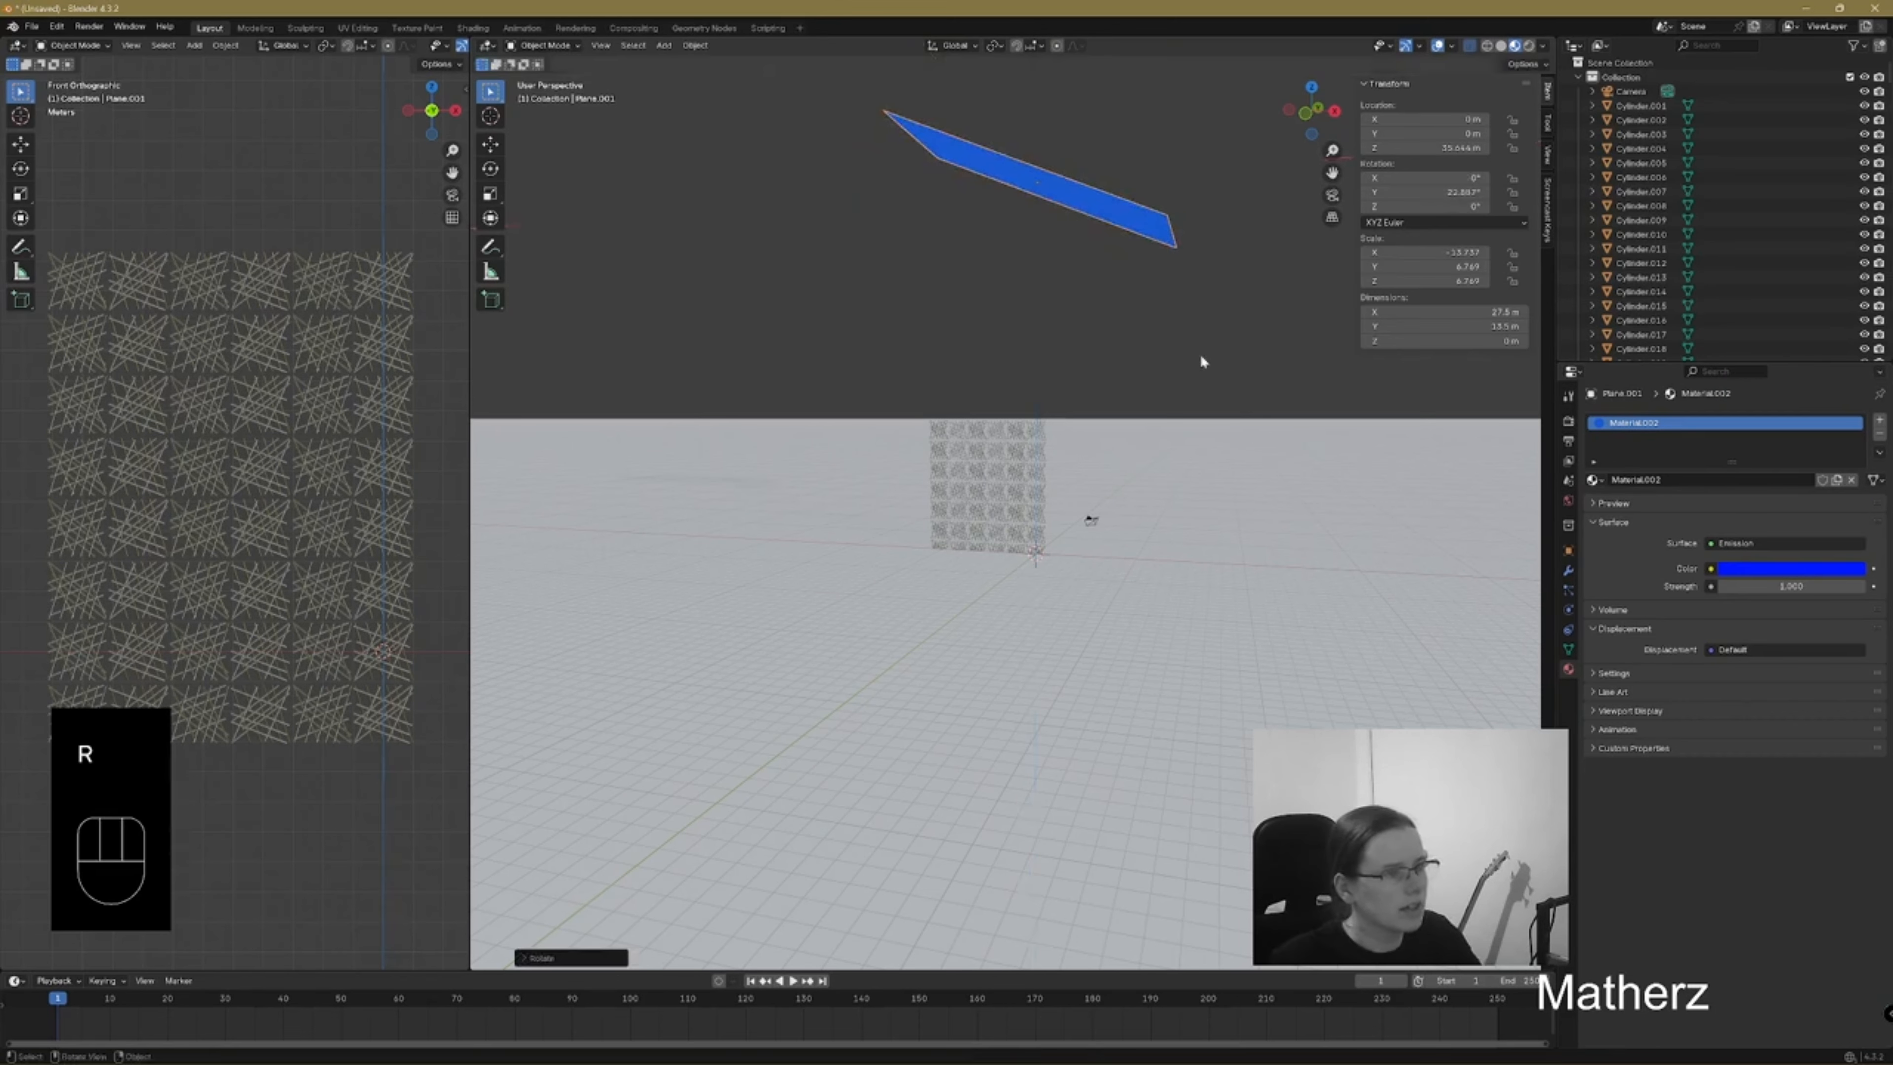
scroll(1111, 304, "down", 1)
key("r")
key("z")
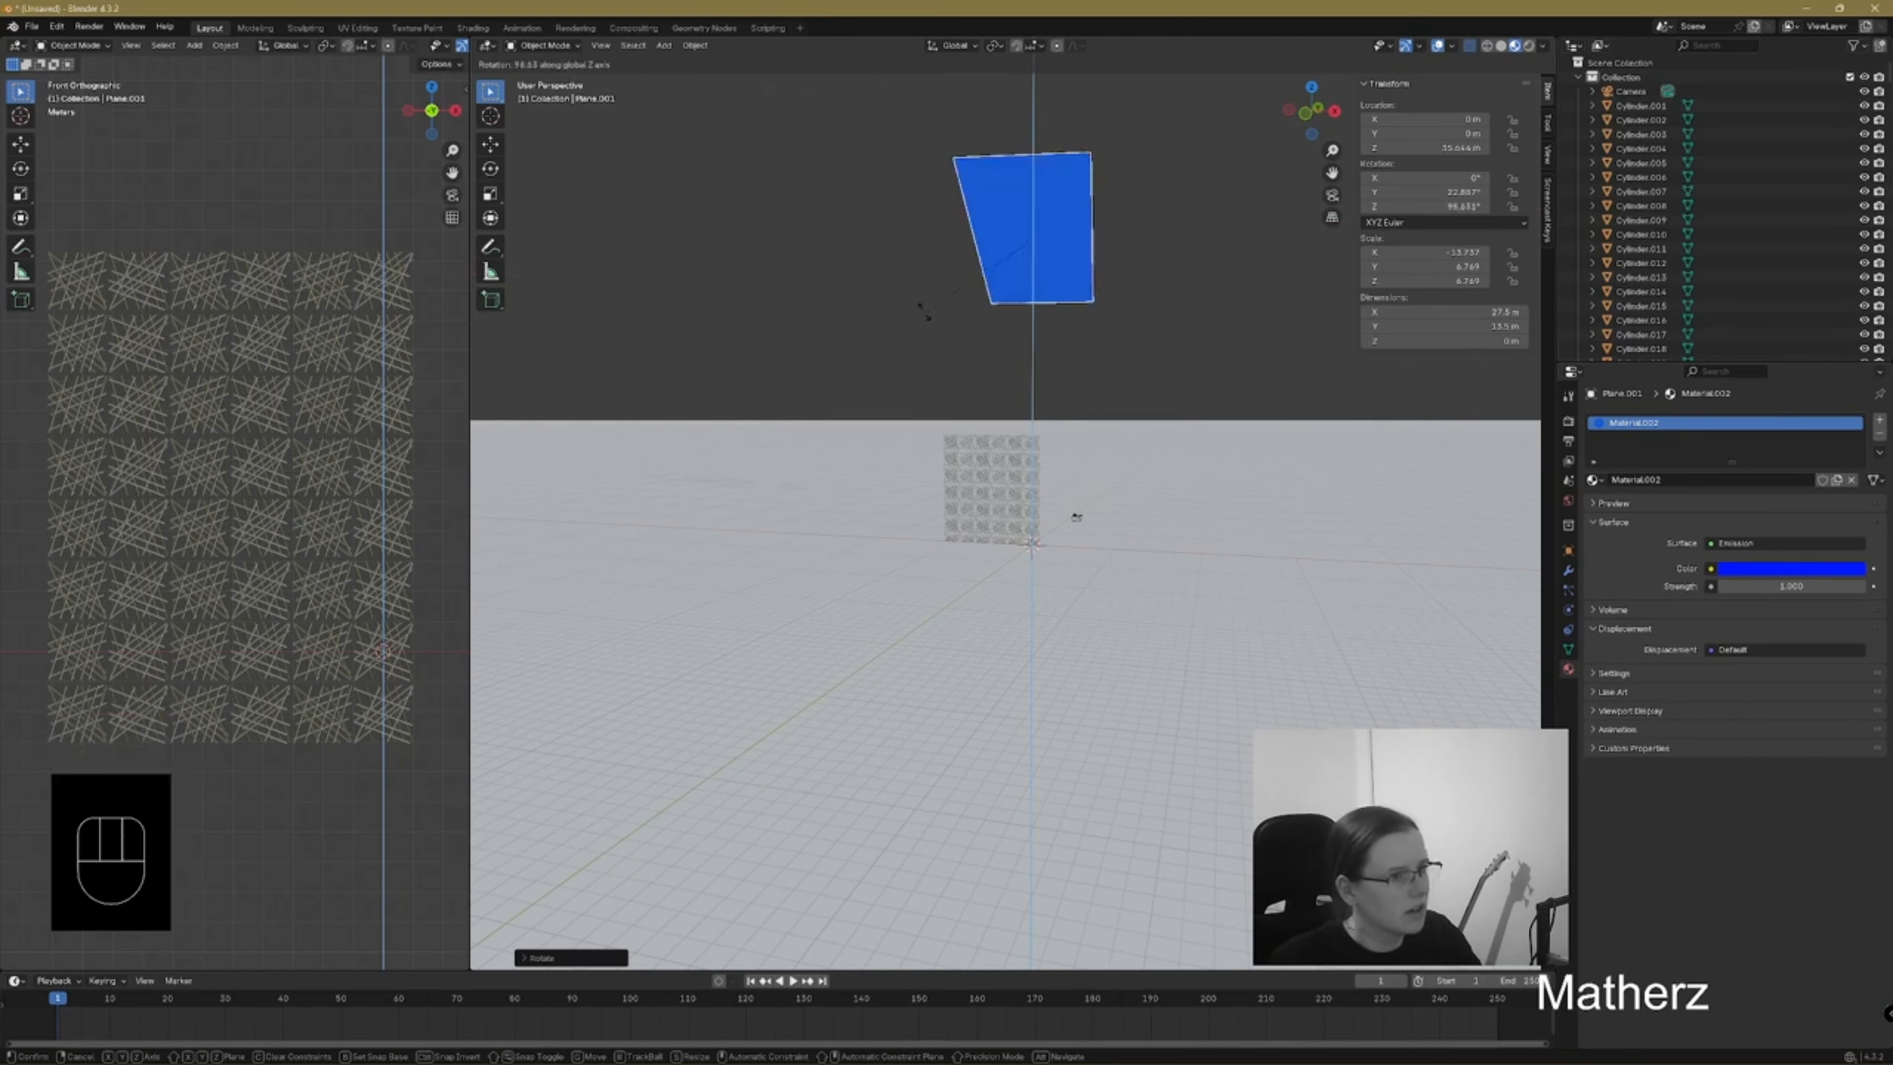
left_click(941, 322)
Switch the perspective view to rendered shading and set the blue plane's emission strength to 20.2
scroll(1054, 586, "up", 8)
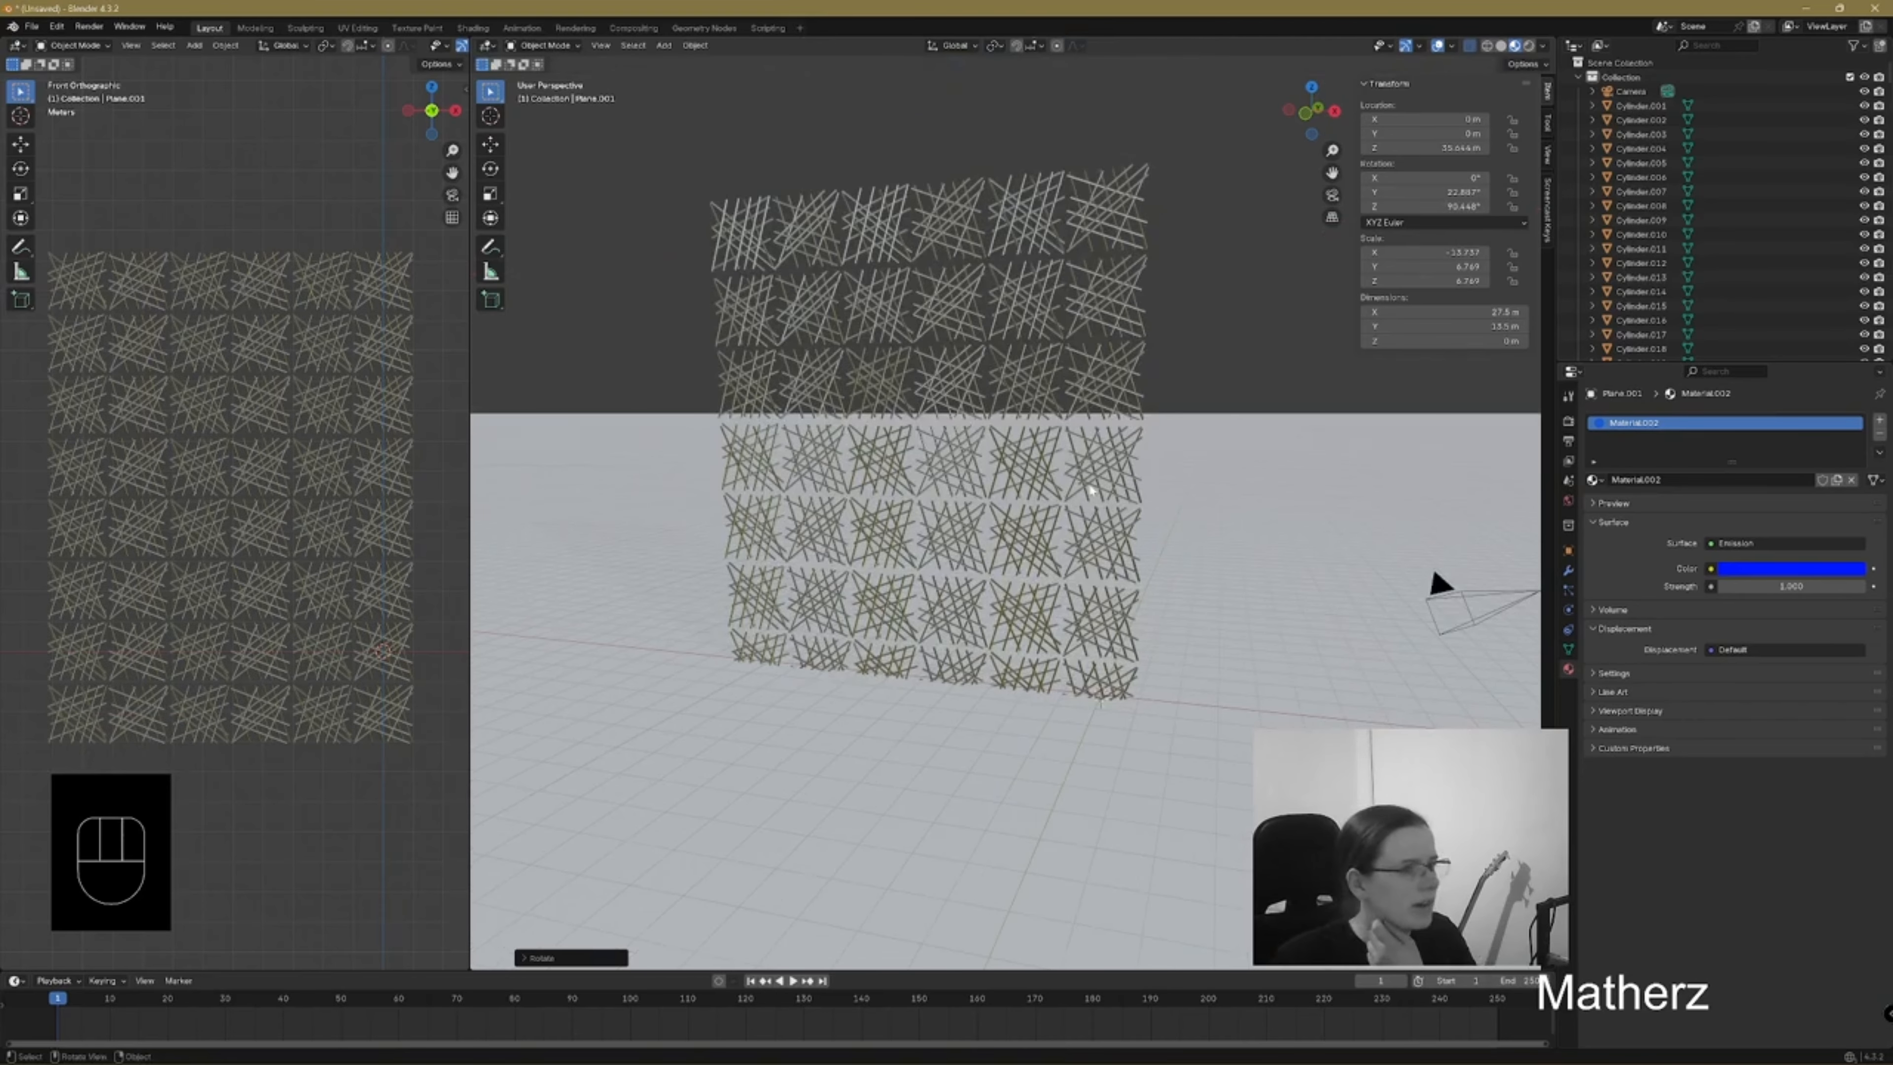
left_click(1528, 45)
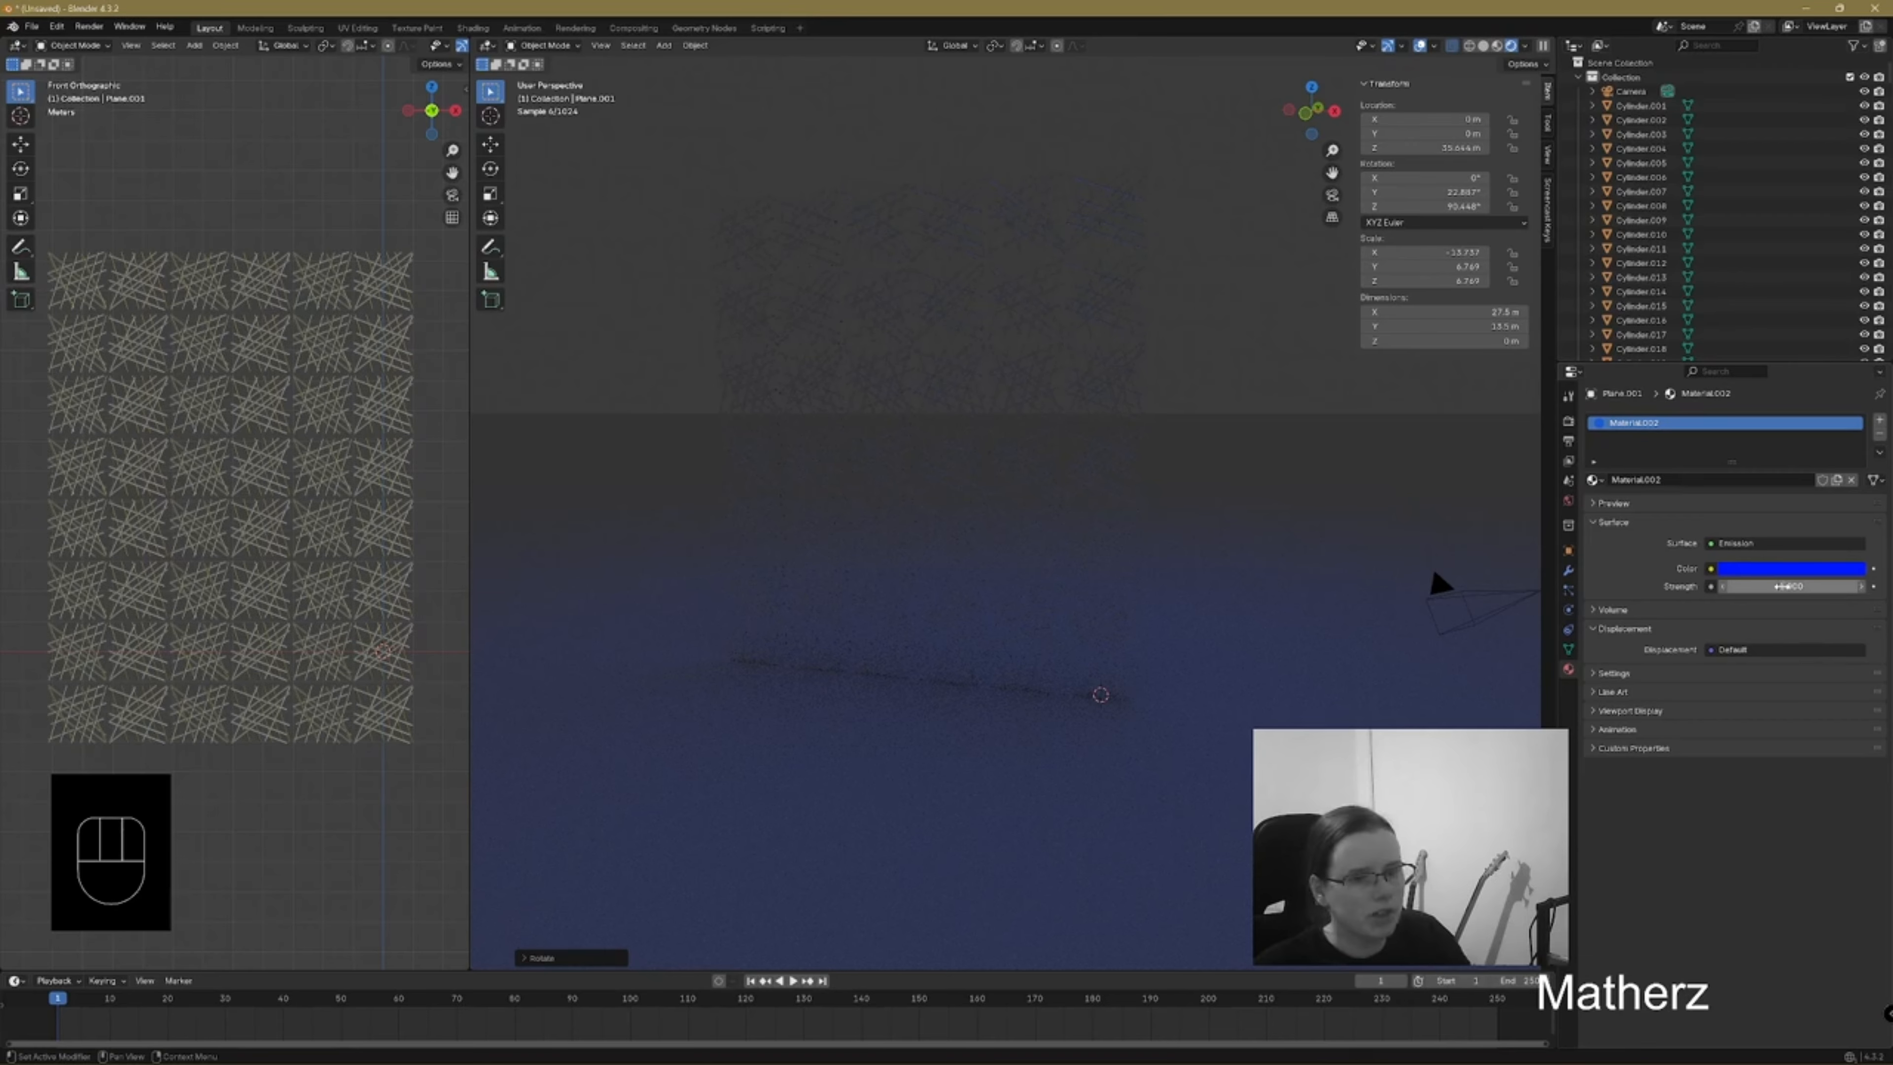
left_click_drag(1789, 586, 1863, 586)
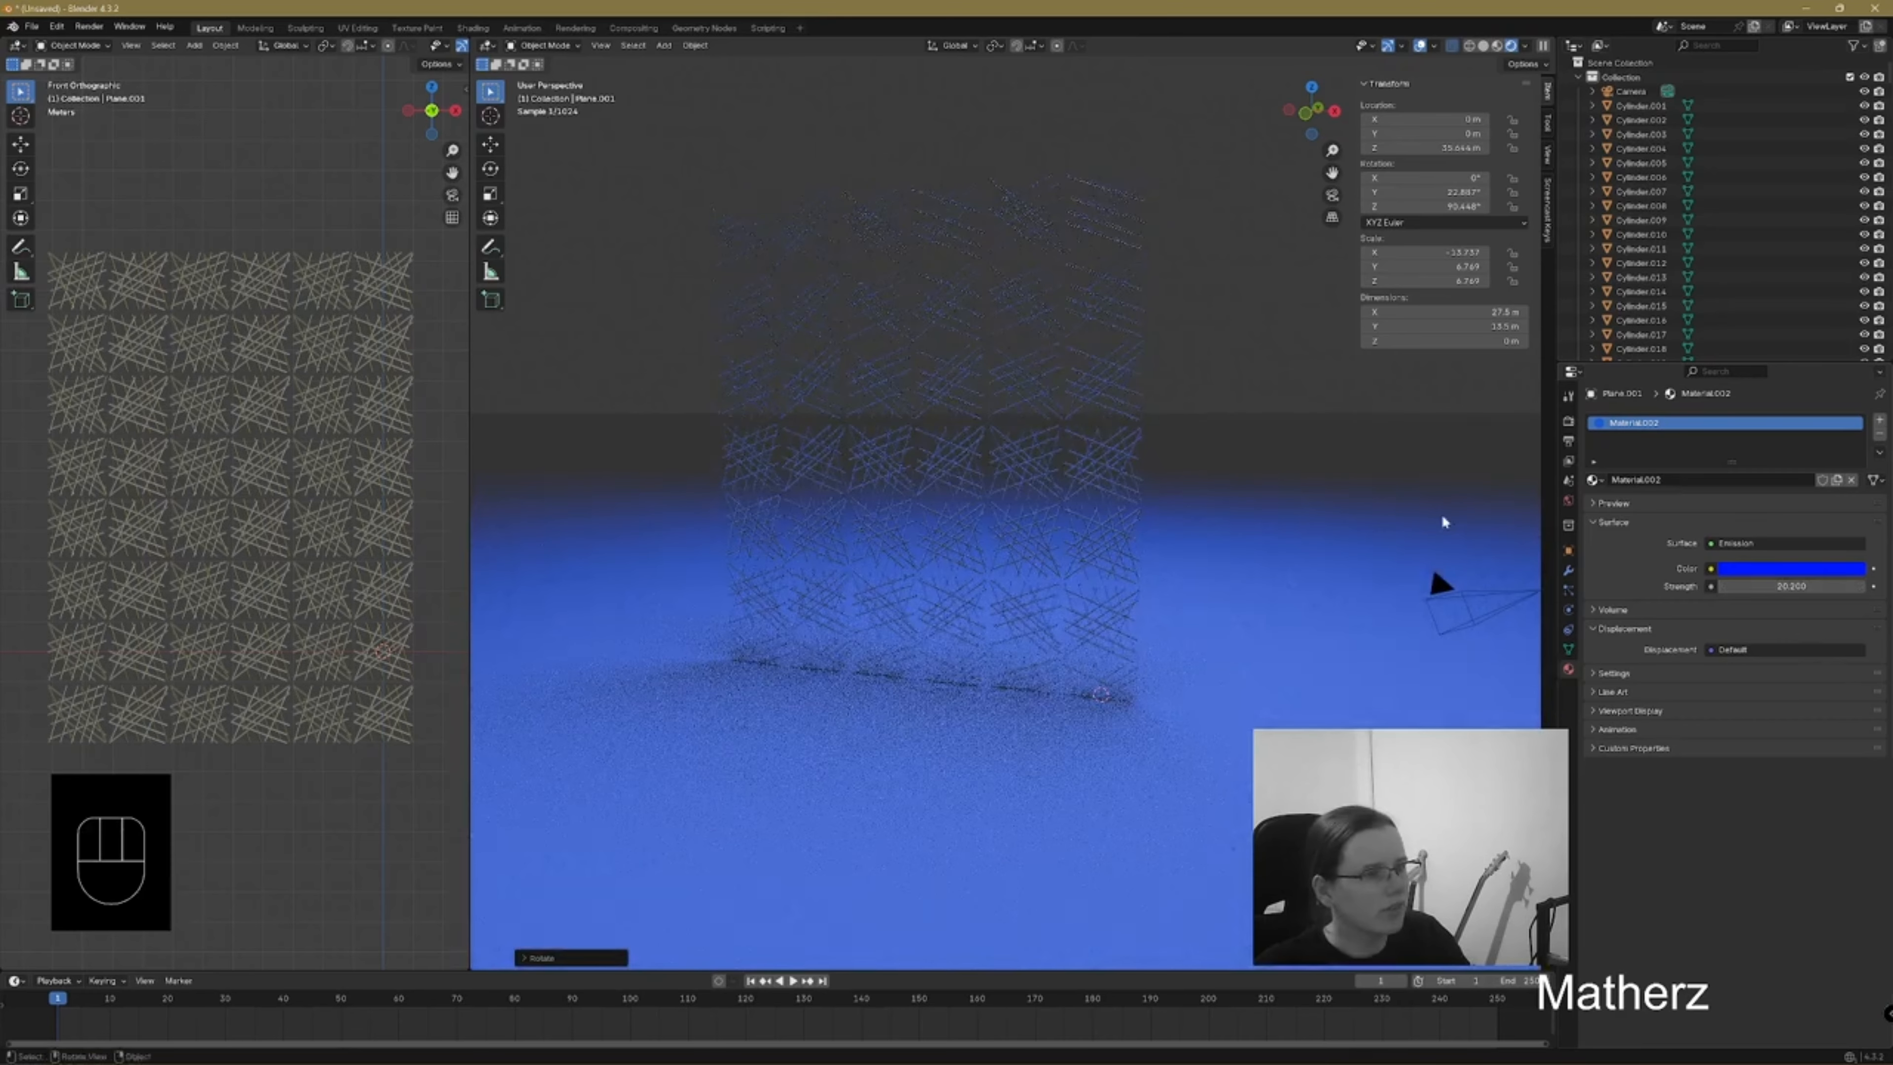
scroll(1297, 337, "up", 2)
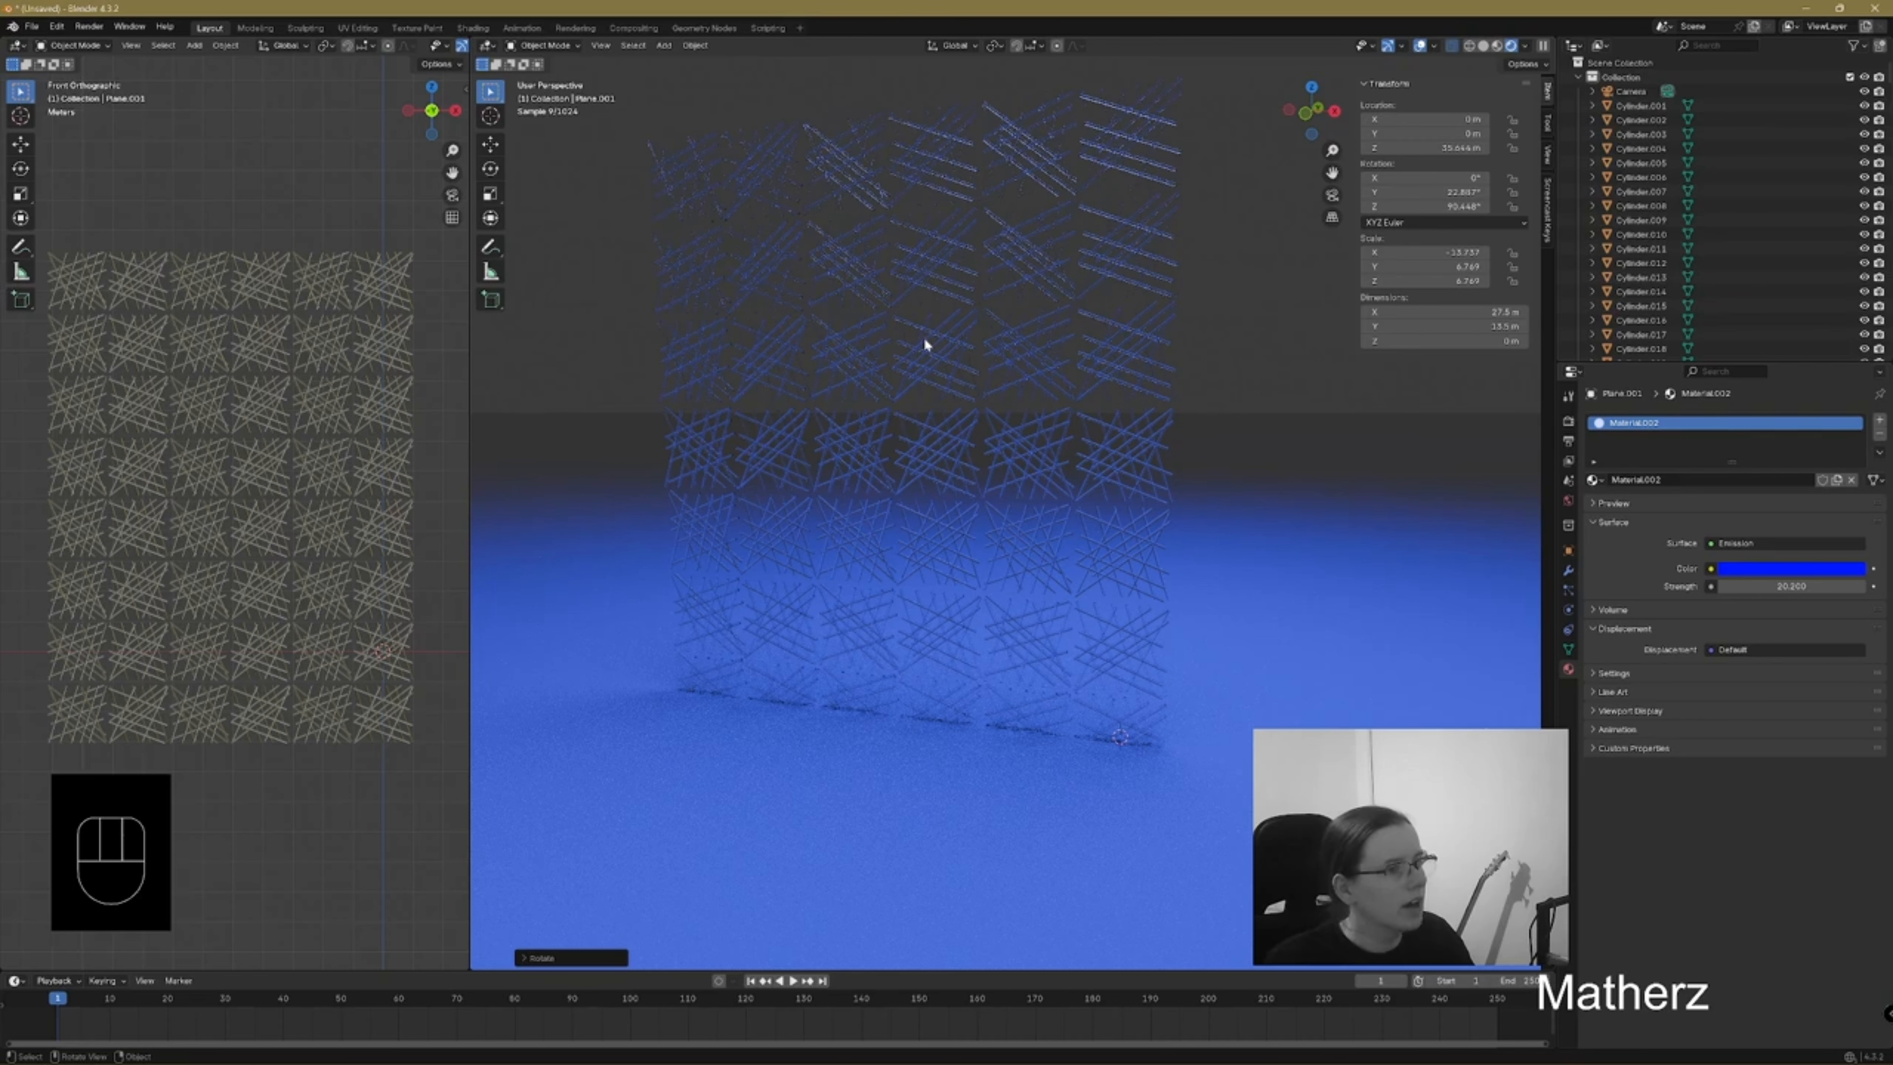
scroll(923, 337, "down", 5)
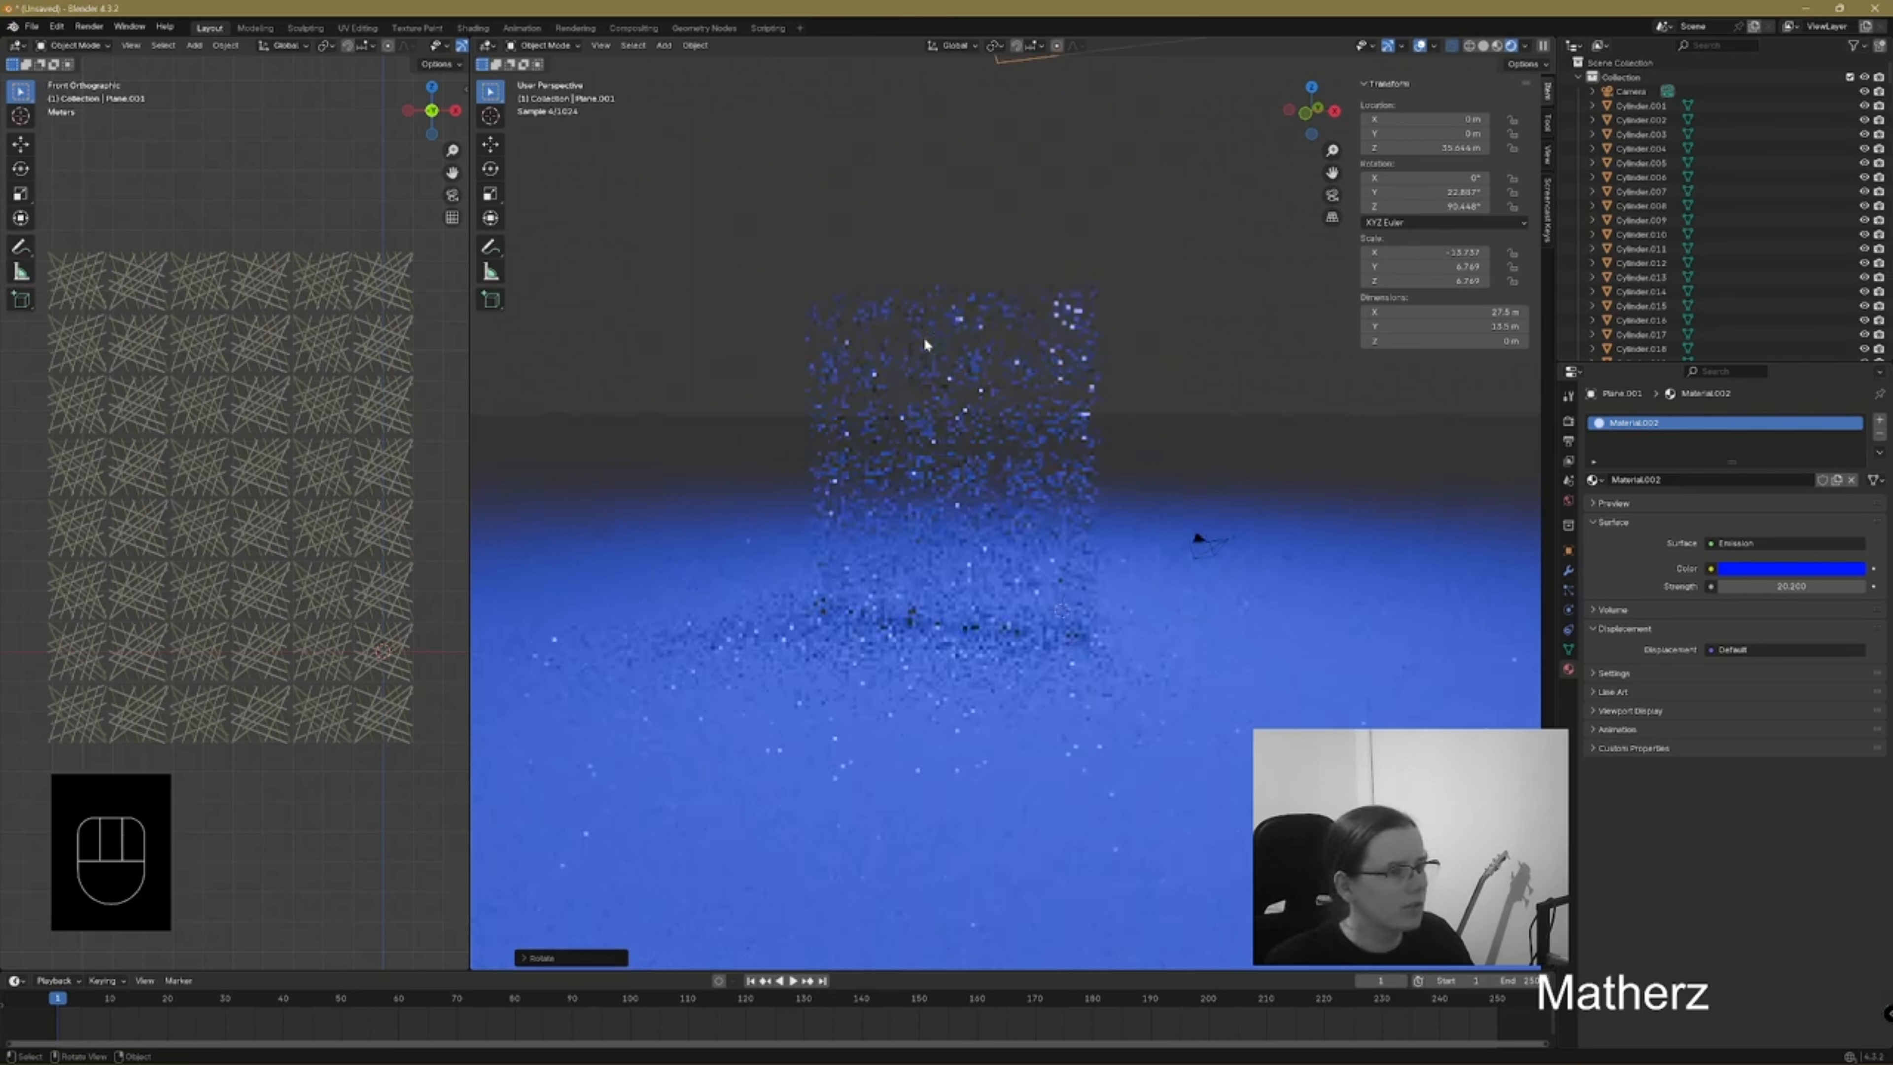